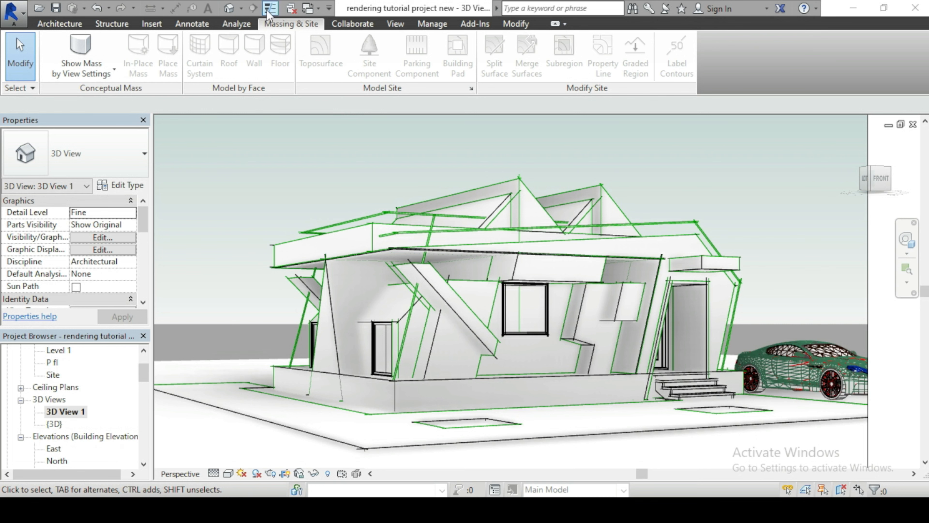
Inspect the building in the default 3D view and in the 3D View 1 perspective.
{"action": "left_click", "coordinate": [230, 8]}
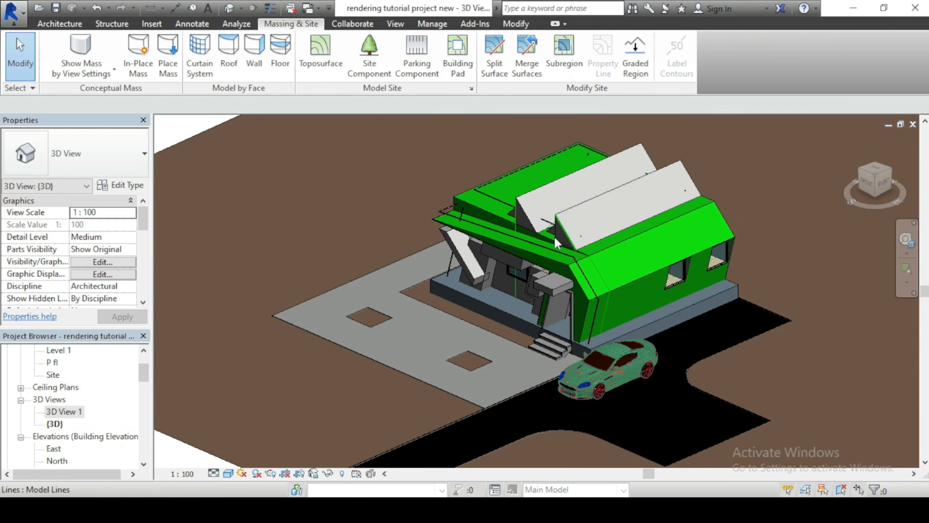
{"action": "scroll", "coordinate": [554, 237], "scroll_direction": "up", "scroll_amount": 3}
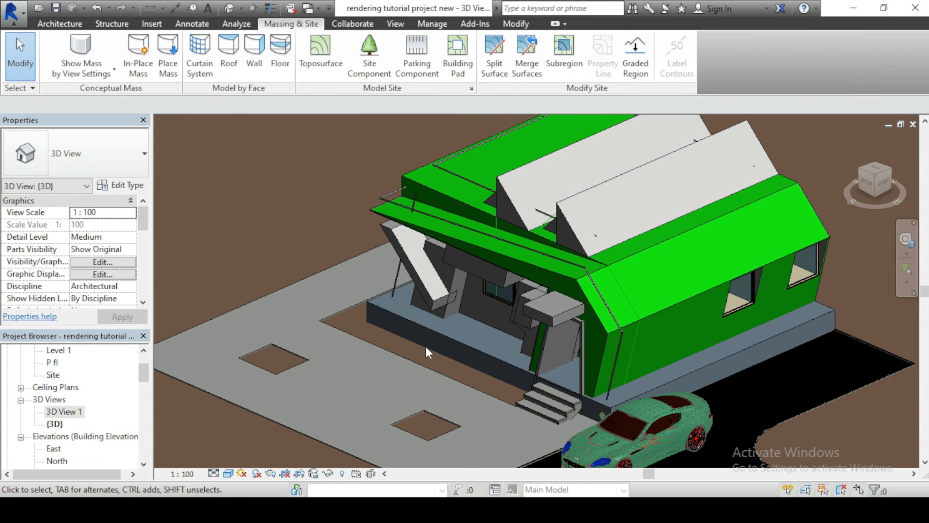
{"action": "double_click", "coordinate": [76, 414]}
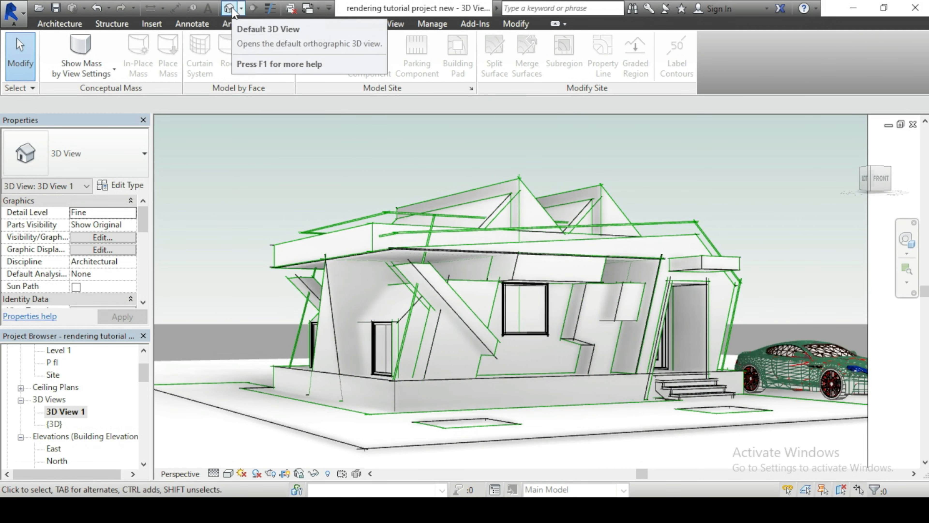
{"action": "scroll", "coordinate": [338, 371], "scroll_direction": "up", "scroll_amount": 3}
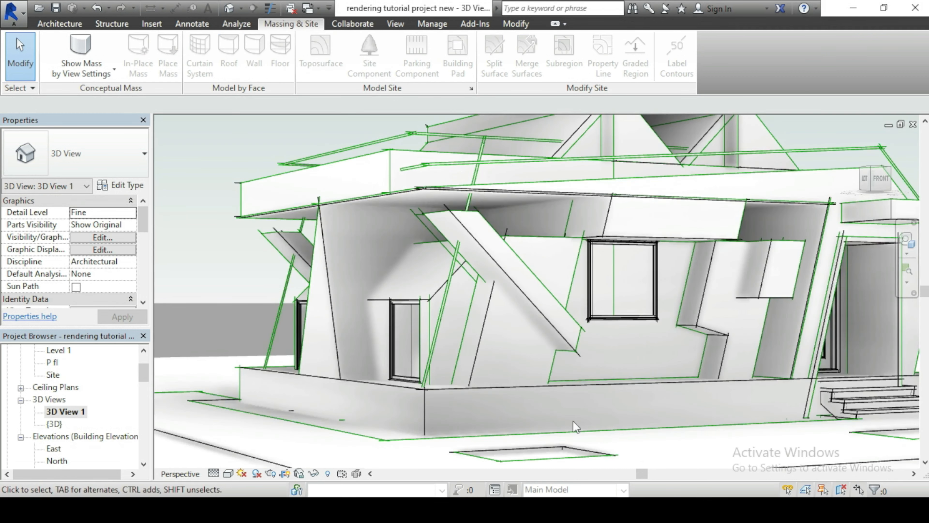
{"action": "scroll", "coordinate": [614, 320], "scroll_direction": "down", "scroll_amount": 1}
{"action": "scroll", "coordinate": [615, 320], "scroll_direction": "down", "scroll_amount": 2}
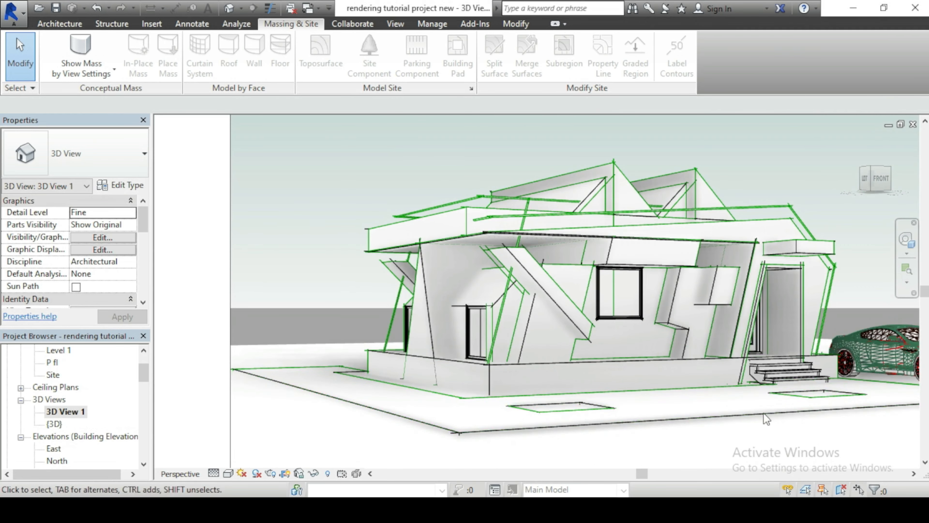
In the default 3D view, select the asphalt driveway subregion under the car and open its material assignment.
{"action": "left_click", "coordinate": [226, 10]}
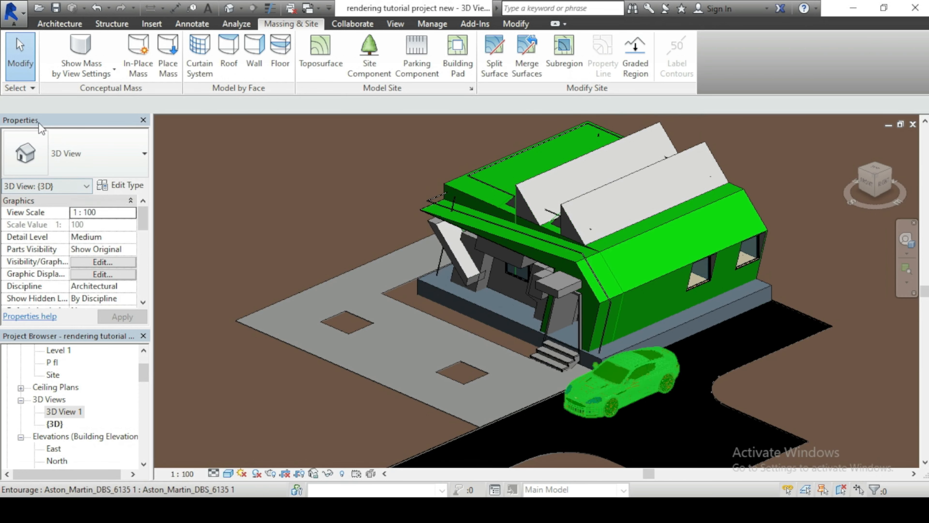
{"action": "left_click", "coordinate": [63, 27]}
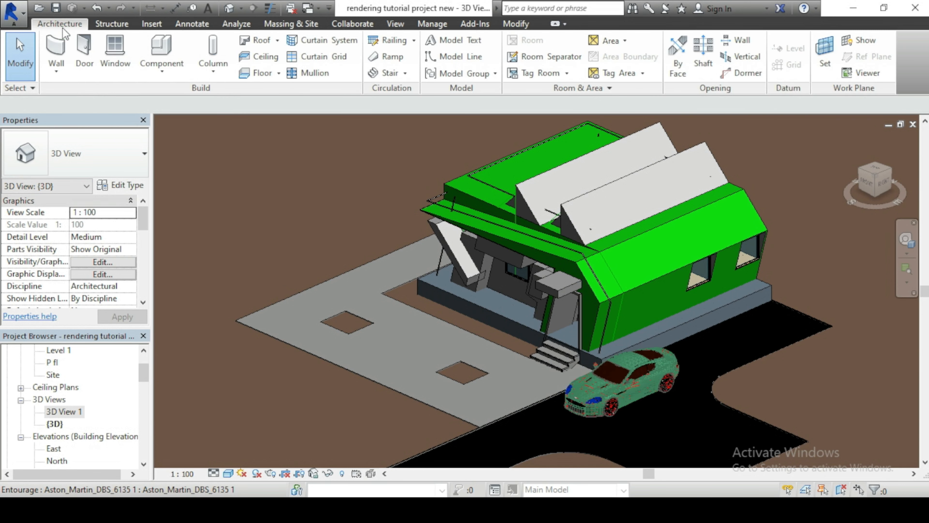
{"action": "scroll", "coordinate": [417, 189], "scroll_direction": "down", "scroll_amount": 2}
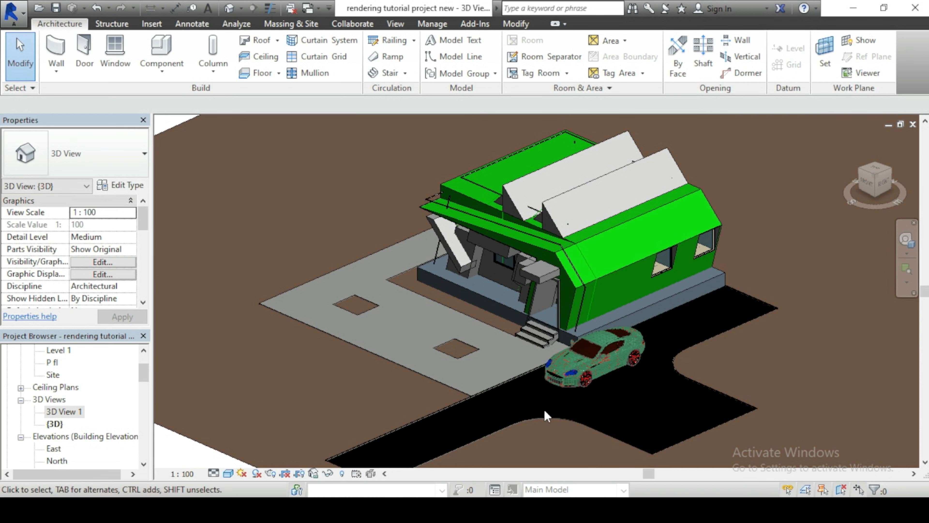
{"action": "left_click", "coordinate": [548, 415]}
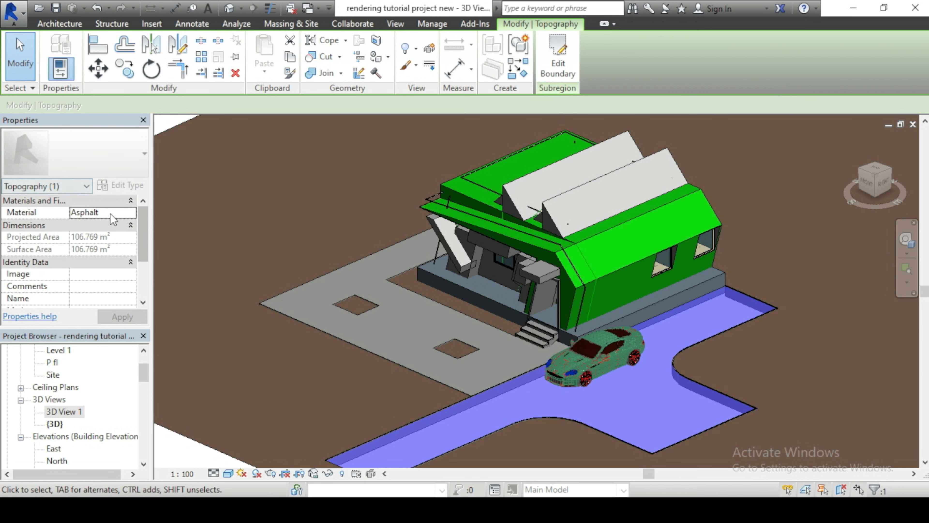
{"action": "left_click", "coordinate": [131, 213]}
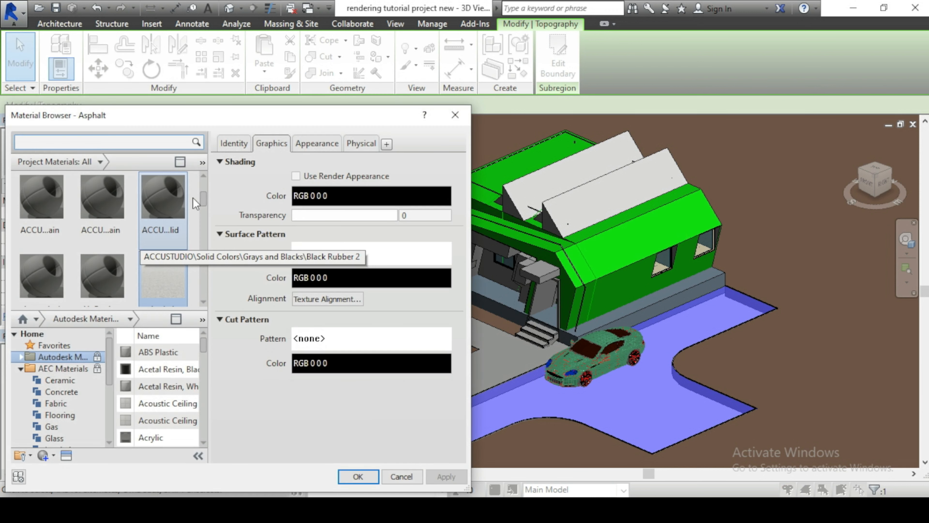
Browse the project materials and filter them to the Unassigned category.
{"action": "left_click", "coordinate": [163, 271]}
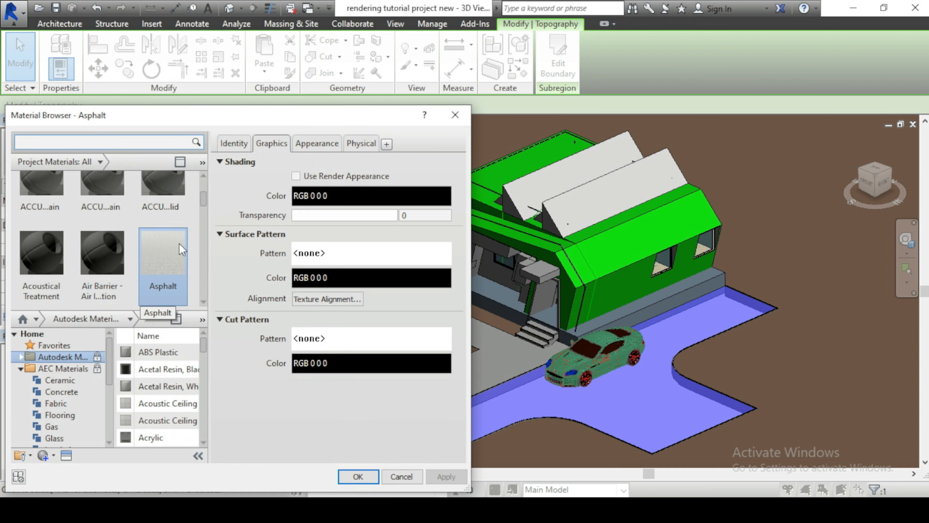
{"action": "scroll", "coordinate": [205, 211], "scroll_direction": "up", "scroll_amount": 1}
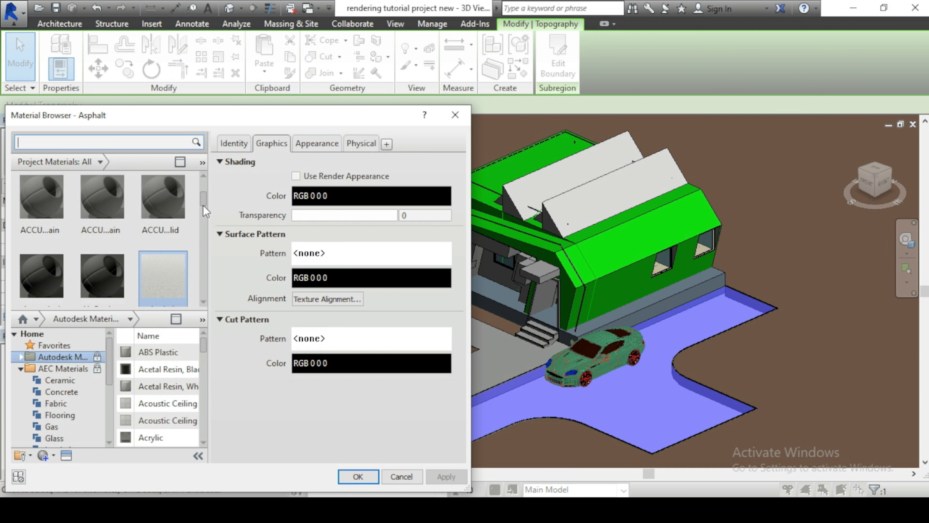
{"action": "scroll", "coordinate": [205, 211], "scroll_direction": "down", "scroll_amount": 3}
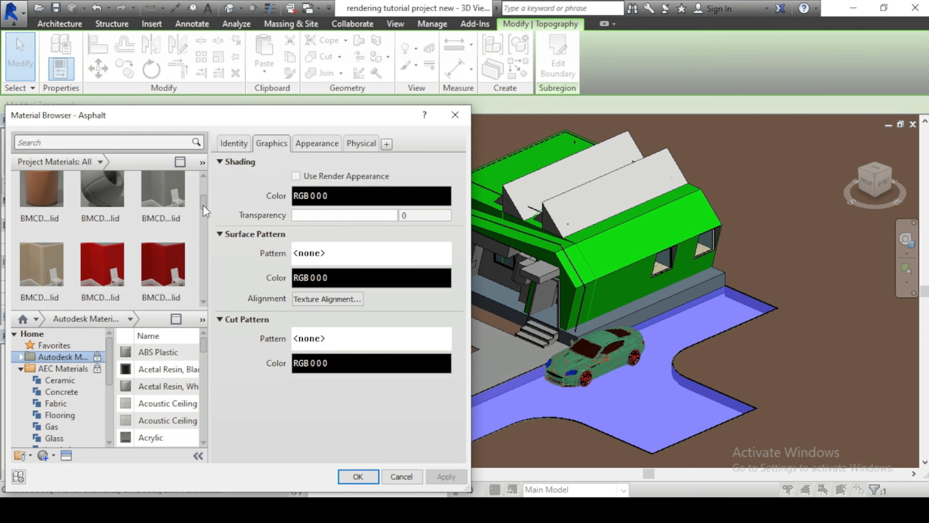
{"action": "scroll", "coordinate": [205, 211], "scroll_direction": "down", "scroll_amount": 4}
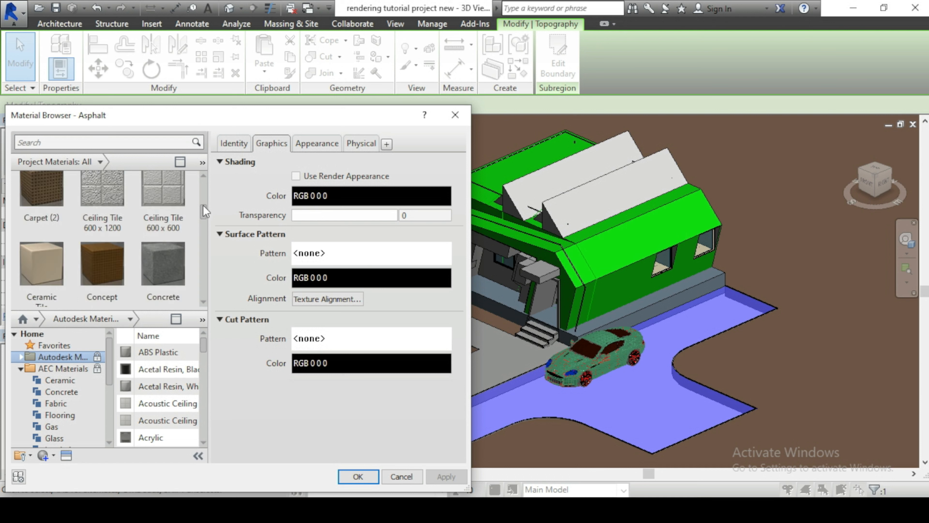
{"action": "left_click", "coordinate": [102, 161]}
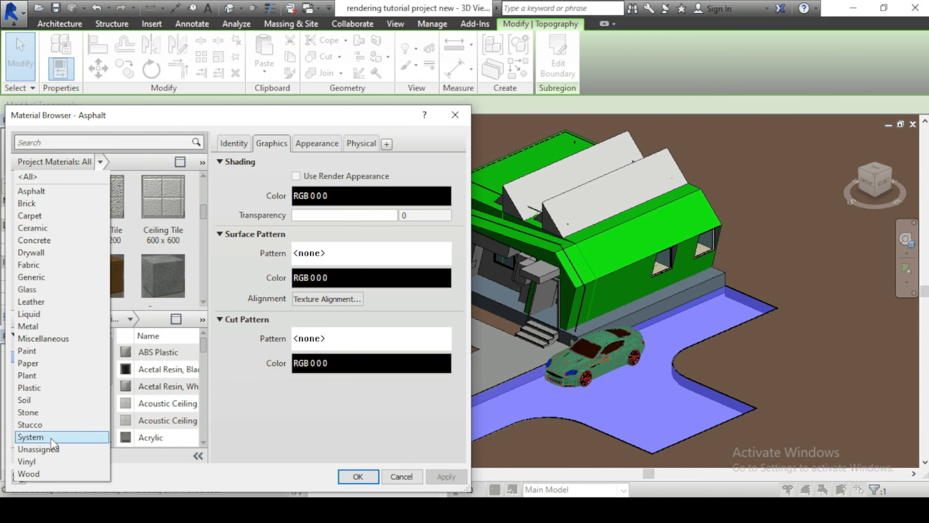
{"action": "left_click", "coordinate": [45, 452]}
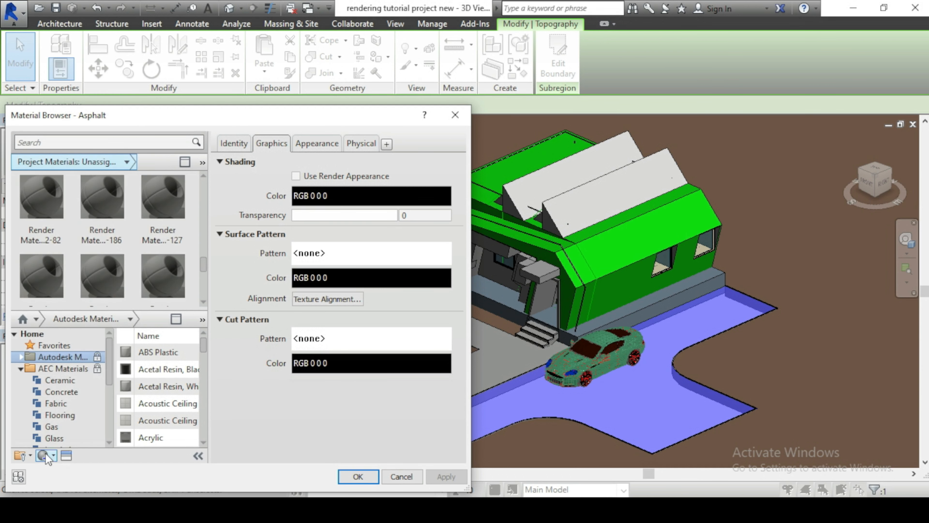
Choose Render Material 0-0-165 for the driveway and enable Use Render Appearance for its shading.
{"action": "scroll", "coordinate": [114, 259], "scroll_direction": "up", "scroll_amount": 5}
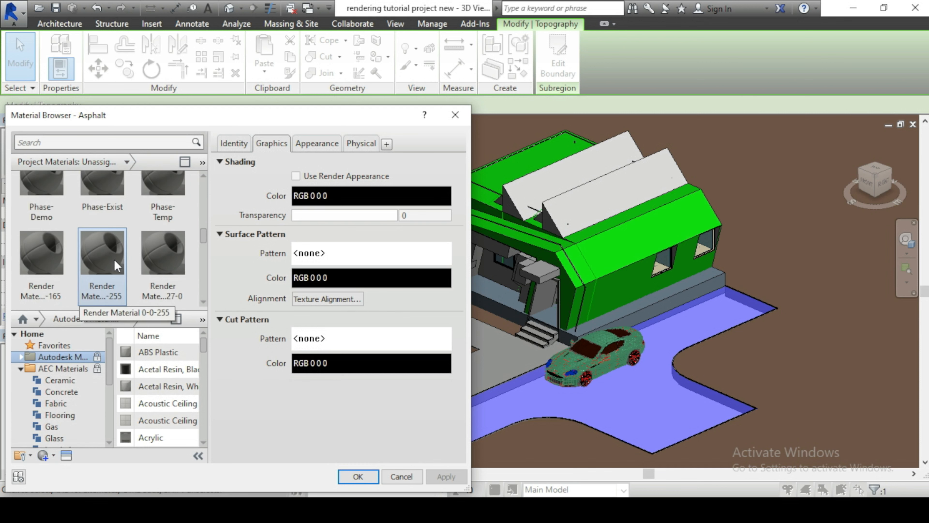
{"action": "scroll", "coordinate": [150, 236], "scroll_direction": "down", "scroll_amount": 5}
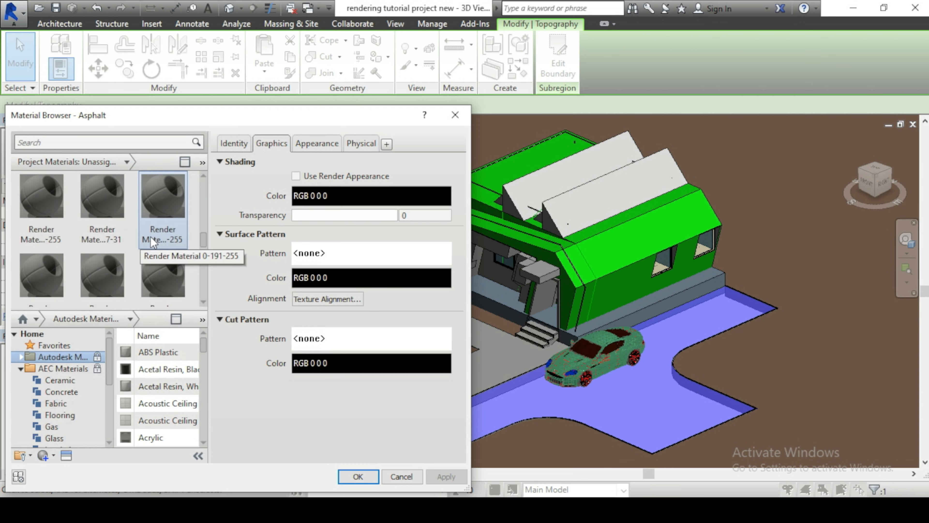
{"action": "scroll", "coordinate": [151, 237], "scroll_direction": "up", "scroll_amount": 3}
{"action": "scroll", "coordinate": [150, 236], "scroll_direction": "down", "scroll_amount": 2}
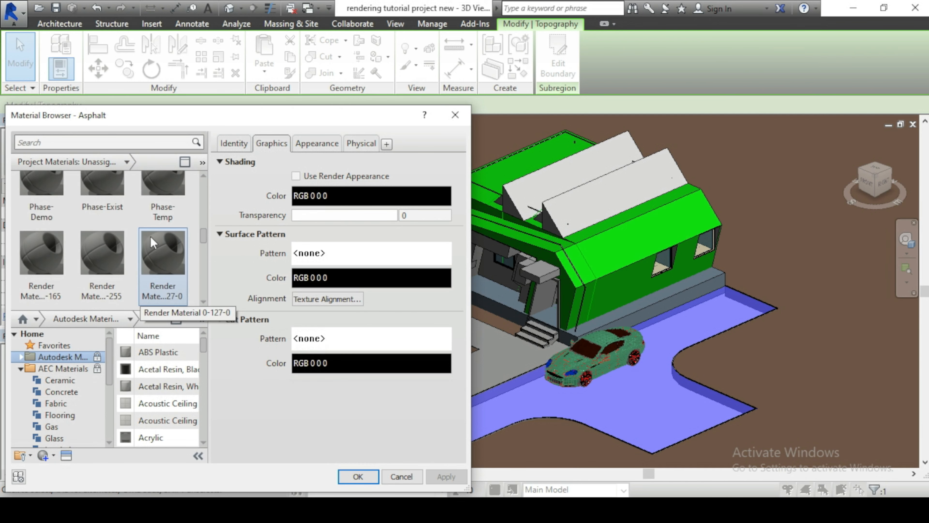
{"action": "left_click", "coordinate": [50, 268]}
{"action": "scroll", "coordinate": [45, 271], "scroll_direction": "up", "scroll_amount": 1}
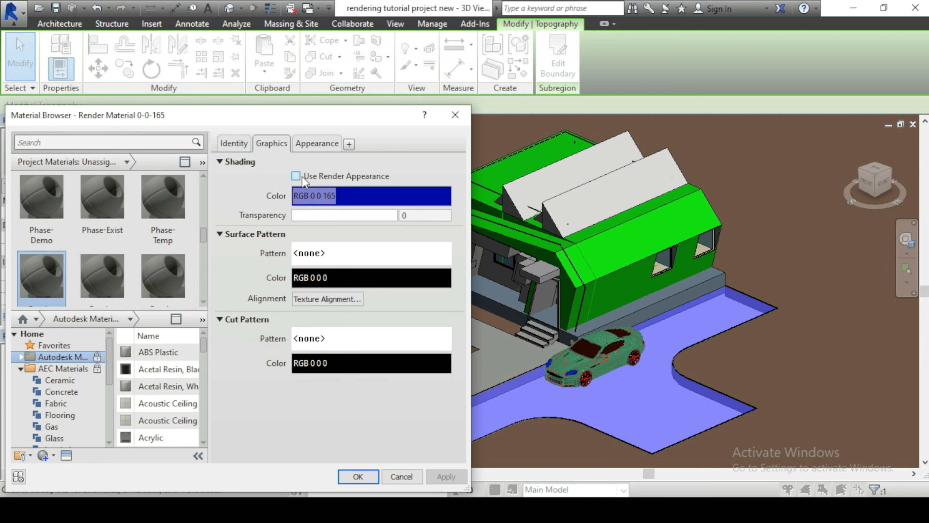
{"action": "left_click", "coordinate": [334, 180]}
Assign the image pav_autobloccanti2 from the Documents TEXTURE > Brick folder to the material's generic appearance.
{"action": "left_click", "coordinate": [316, 146]}
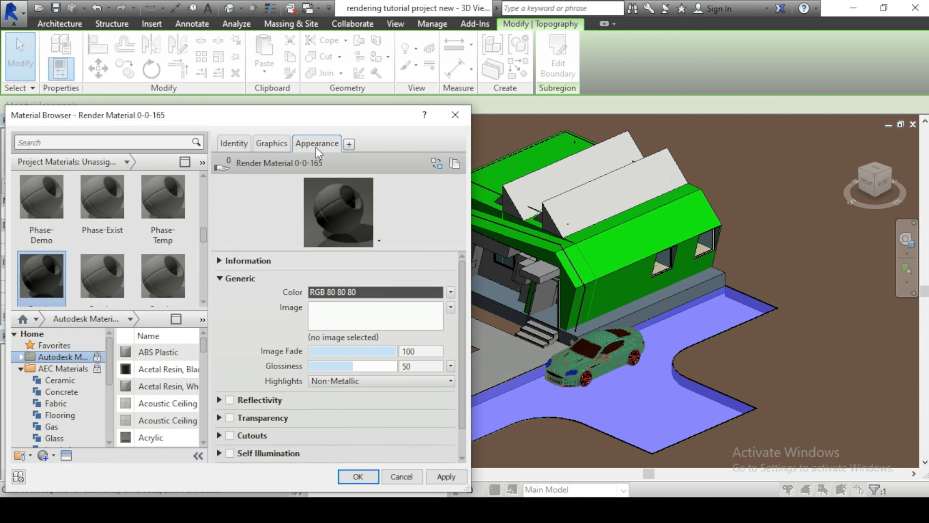
{"action": "left_click", "coordinate": [354, 325]}
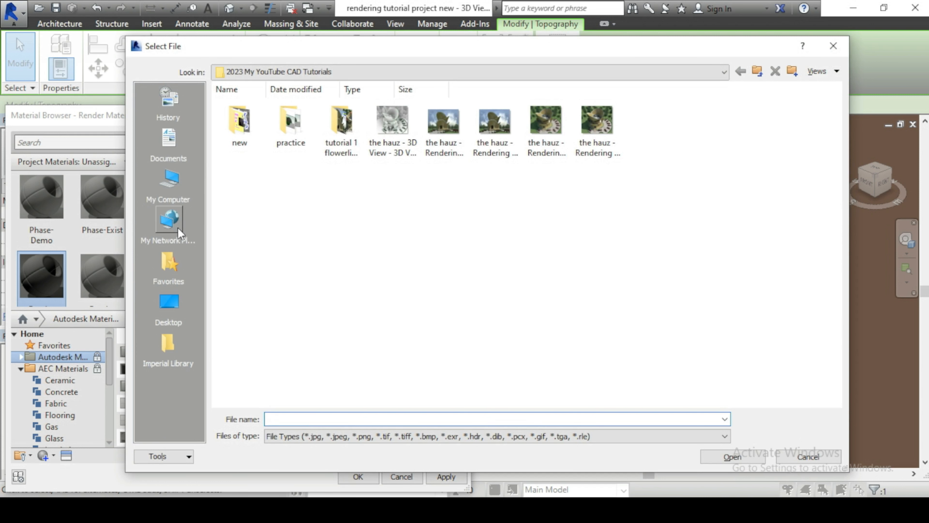
{"action": "left_click", "coordinate": [173, 156]}
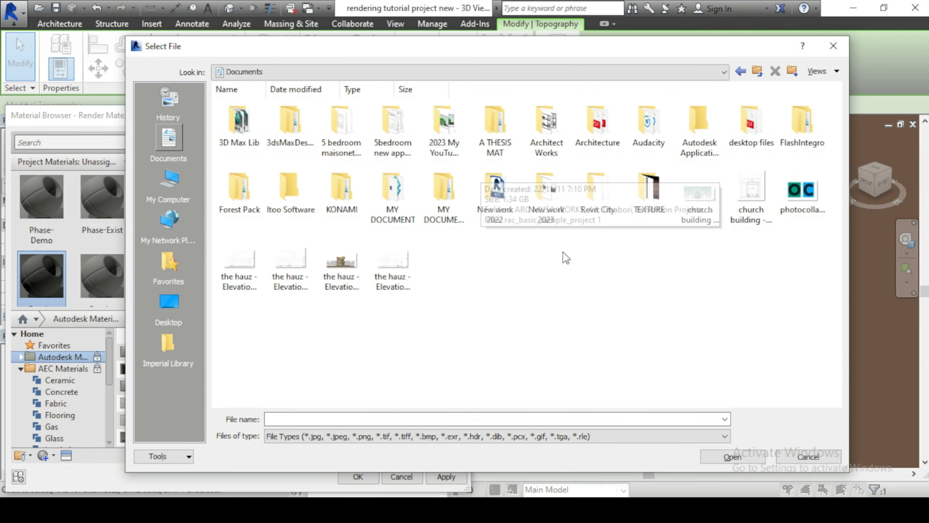
{"action": "left_click", "coordinate": [655, 208]}
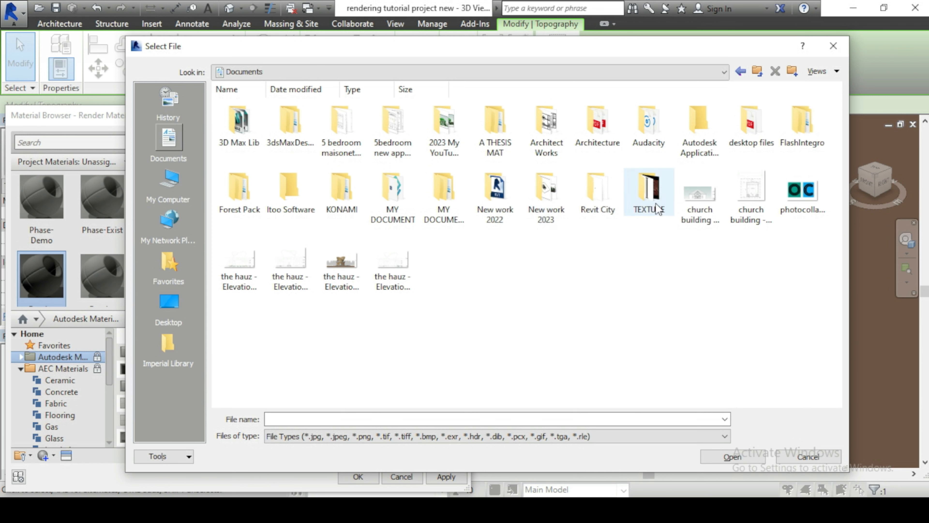
{"action": "double_click", "coordinate": [655, 209]}
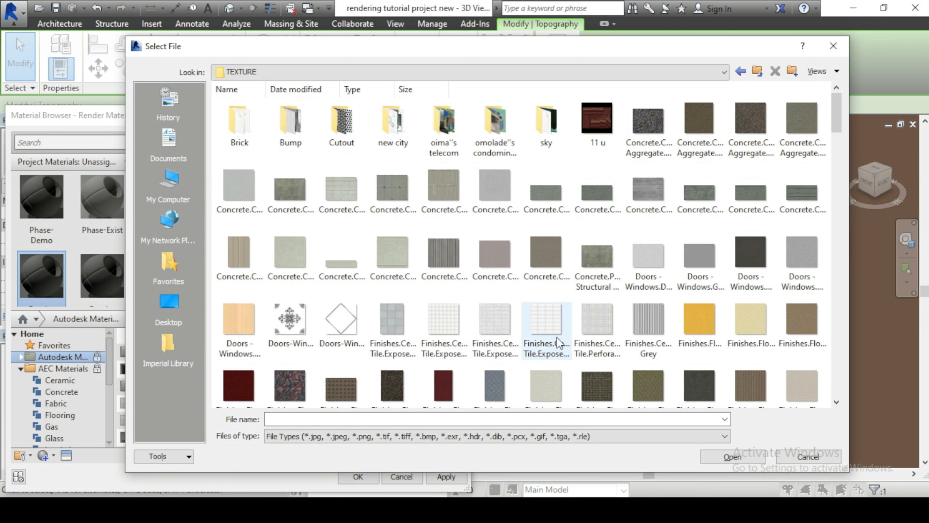
{"action": "left_click", "coordinate": [248, 136]}
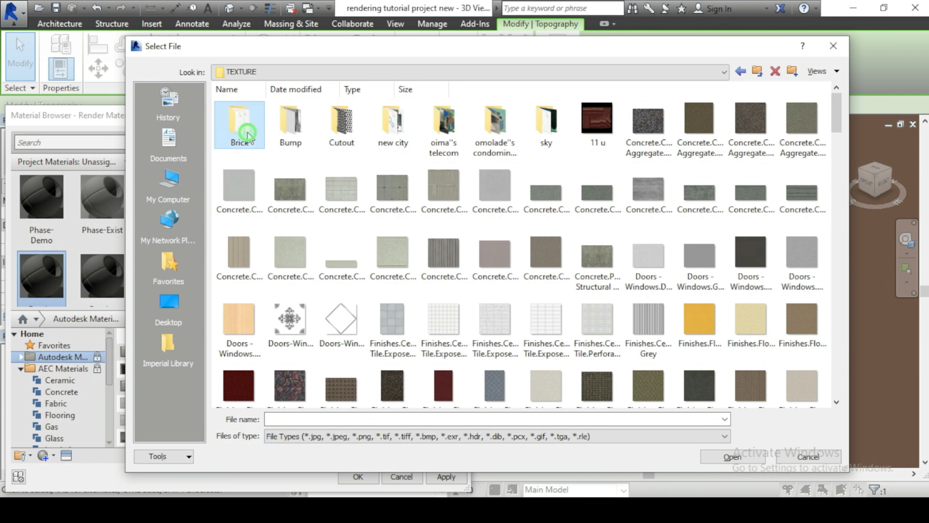
{"action": "double_click", "coordinate": [248, 136]}
{"action": "scroll", "coordinate": [535, 295], "scroll_direction": "down", "scroll_amount": 5}
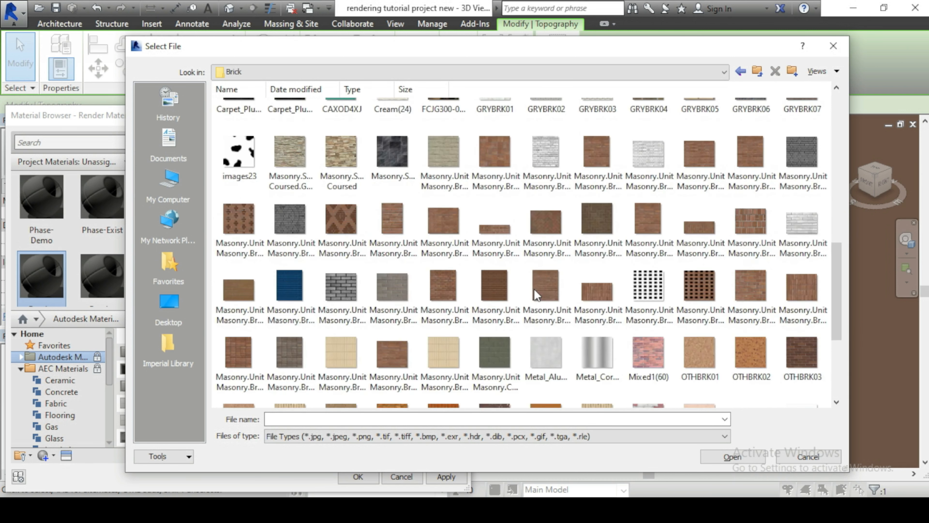
{"action": "scroll", "coordinate": [536, 295], "scroll_direction": "down", "scroll_amount": 3}
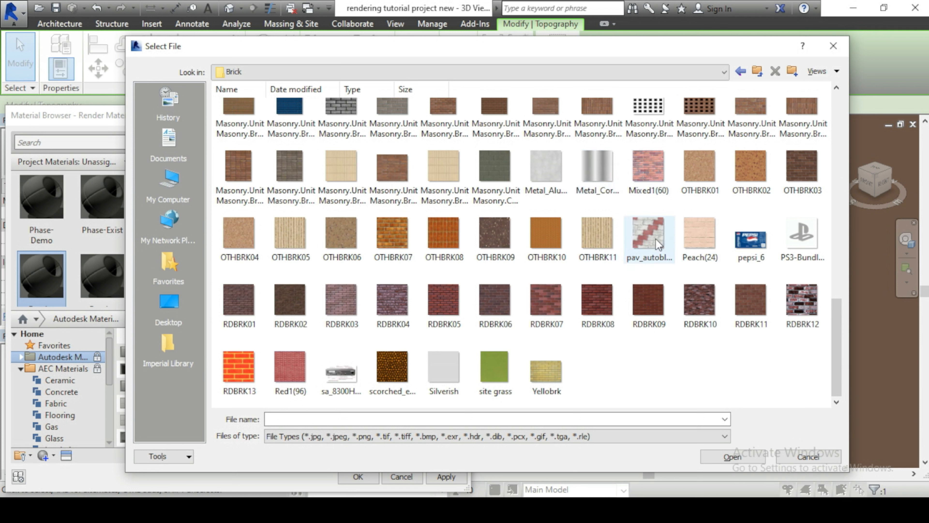
{"action": "left_click", "coordinate": [655, 235]}
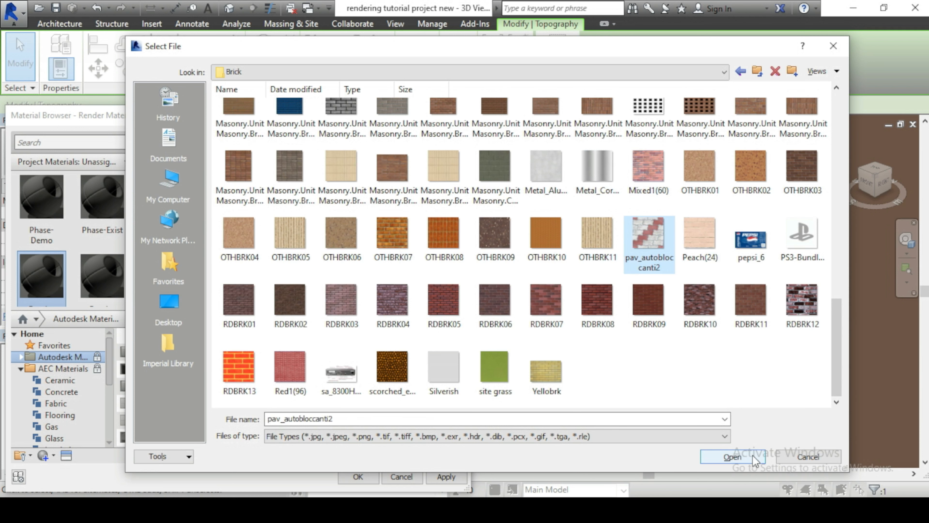
{"action": "left_click", "coordinate": [733, 456]}
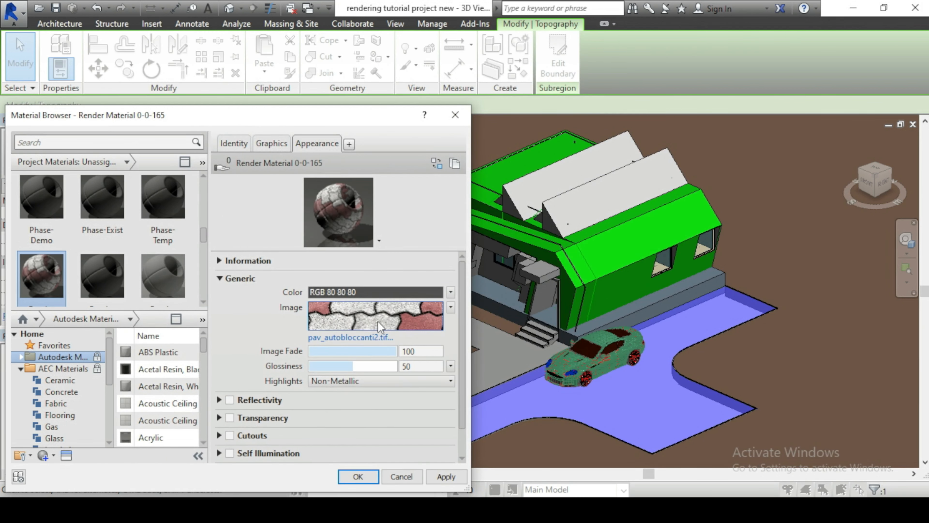
Look over the remaining appearance properties, then switch to File Explorer and open the Brick folder inside Documents > TEXTURE.
{"action": "scroll", "coordinate": [286, 411], "scroll_direction": "down", "scroll_amount": 1}
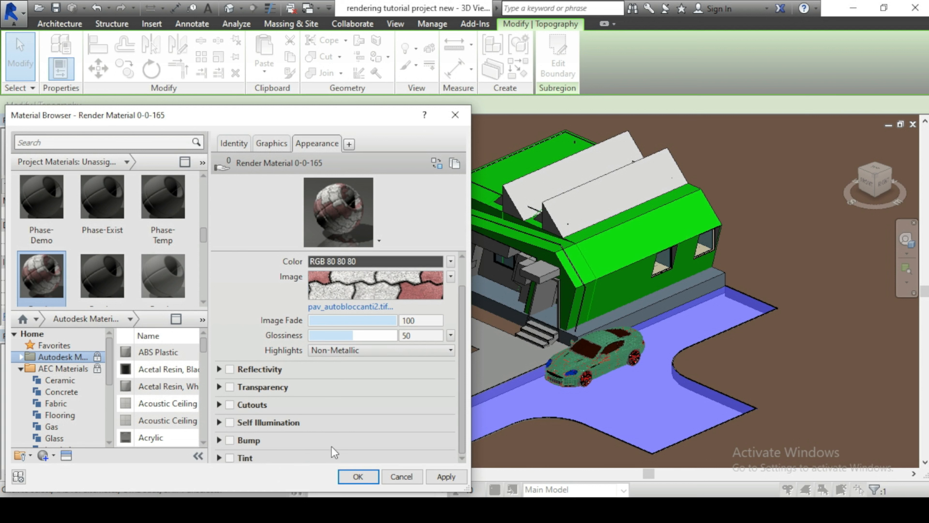
{"action": "scroll", "coordinate": [228, 436], "scroll_direction": "down", "scroll_amount": 1}
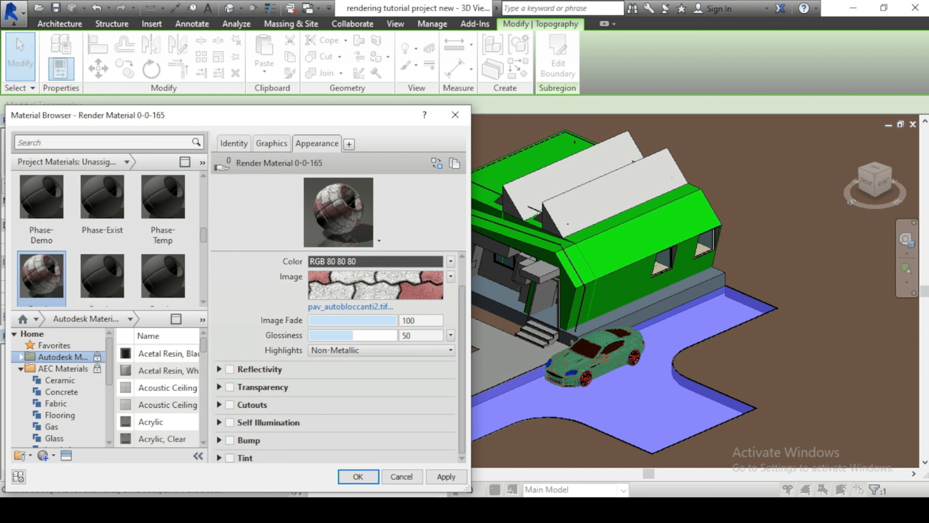
{"action": "left_click", "coordinate": [351, 307]}
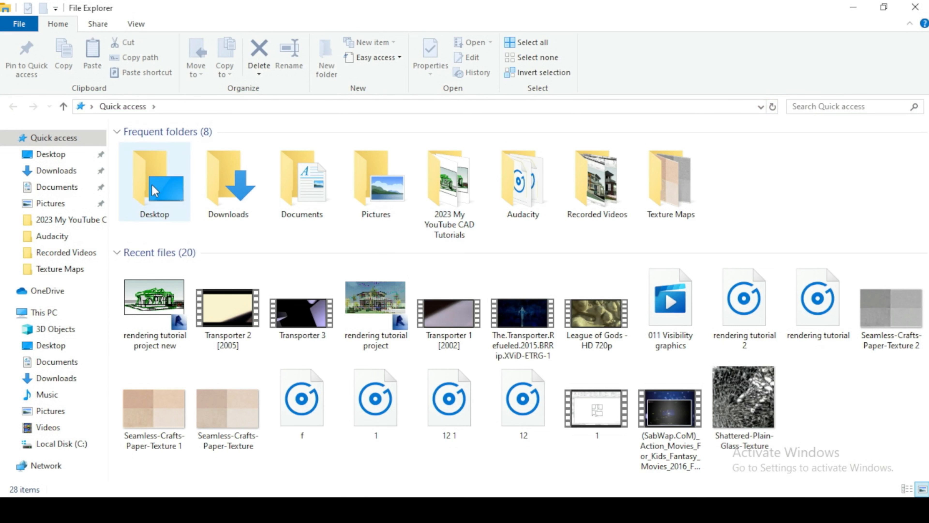
{"action": "left_click", "coordinate": [44, 189]}
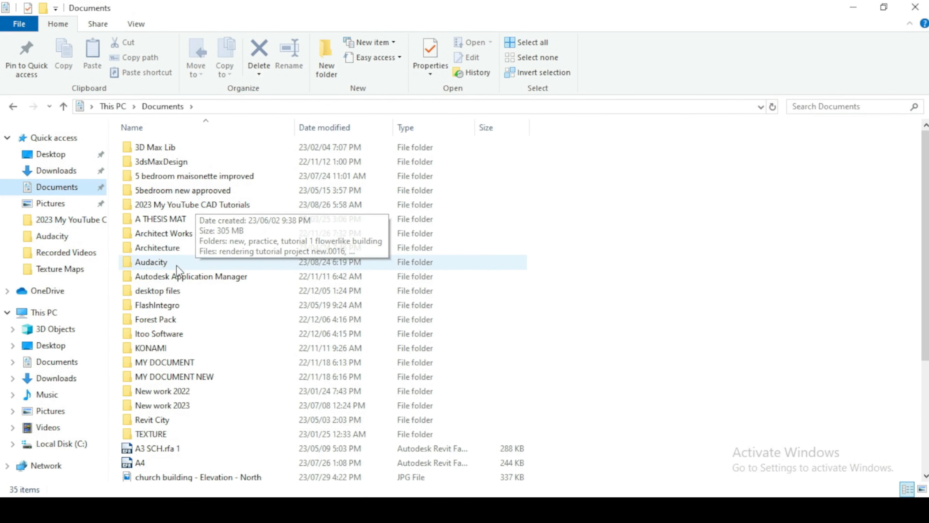
{"action": "double_click", "coordinate": [163, 435]}
{"action": "left_click", "coordinate": [161, 176]}
{"action": "double_click", "coordinate": [161, 176]}
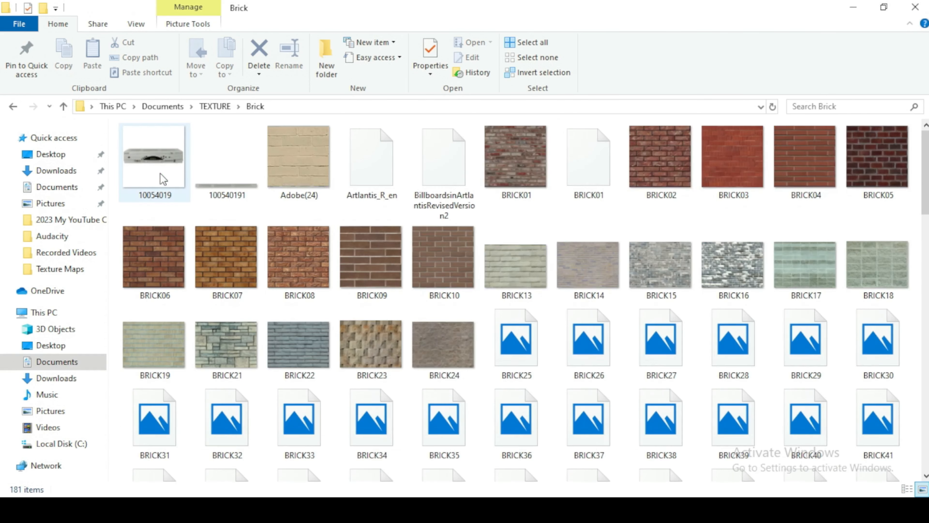
Find the pav_autobloccanti2 image in the Brick folder, preview it at full size and close the preview.
{"action": "scroll", "coordinate": [549, 275], "scroll_direction": "down", "scroll_amount": 10}
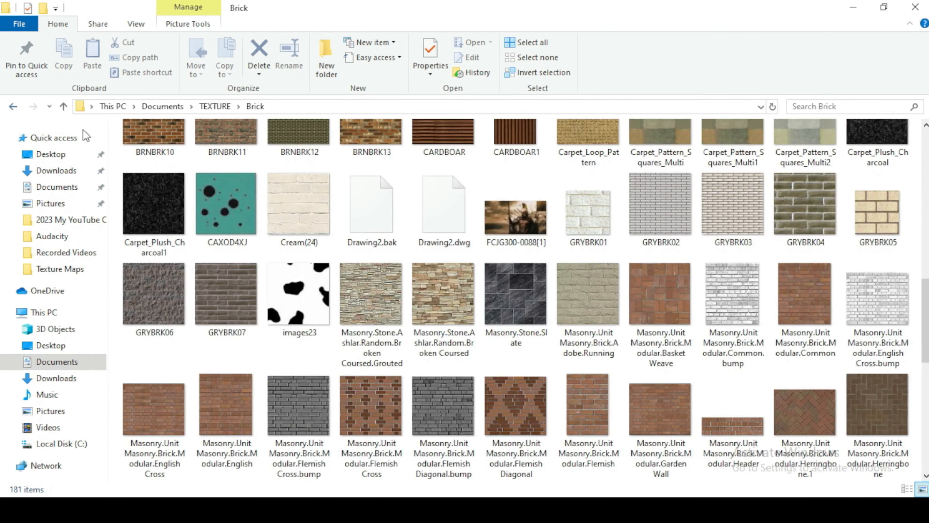
{"action": "scroll", "coordinate": [590, 256], "scroll_direction": "down", "scroll_amount": 10}
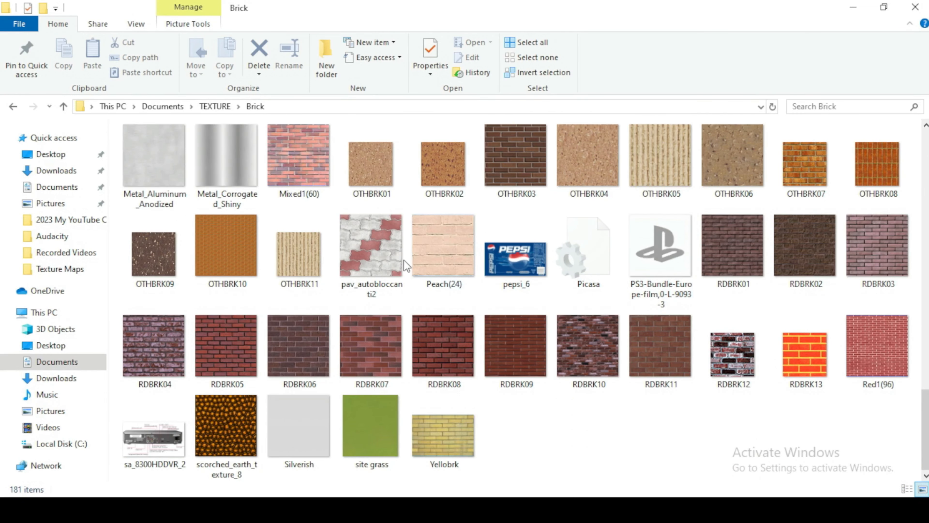
{"action": "left_click", "coordinate": [362, 263]}
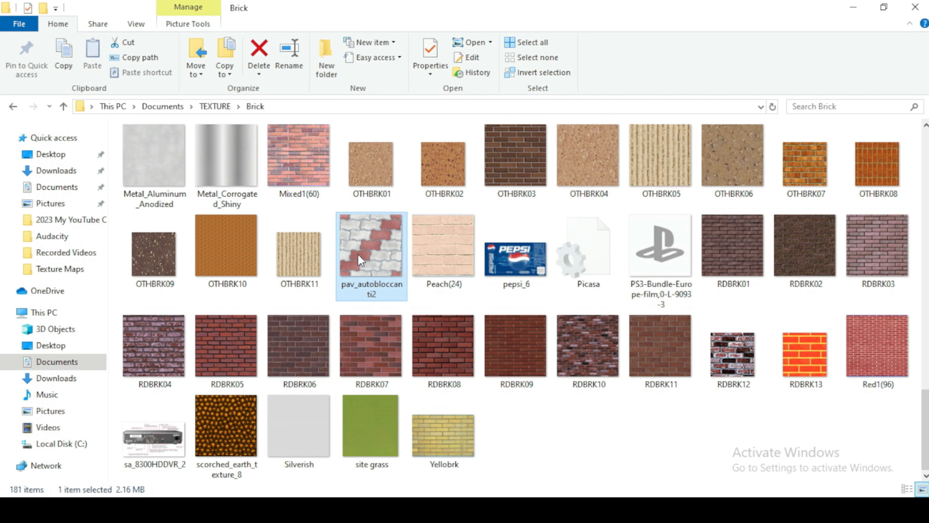
{"action": "double_click", "coordinate": [360, 261]}
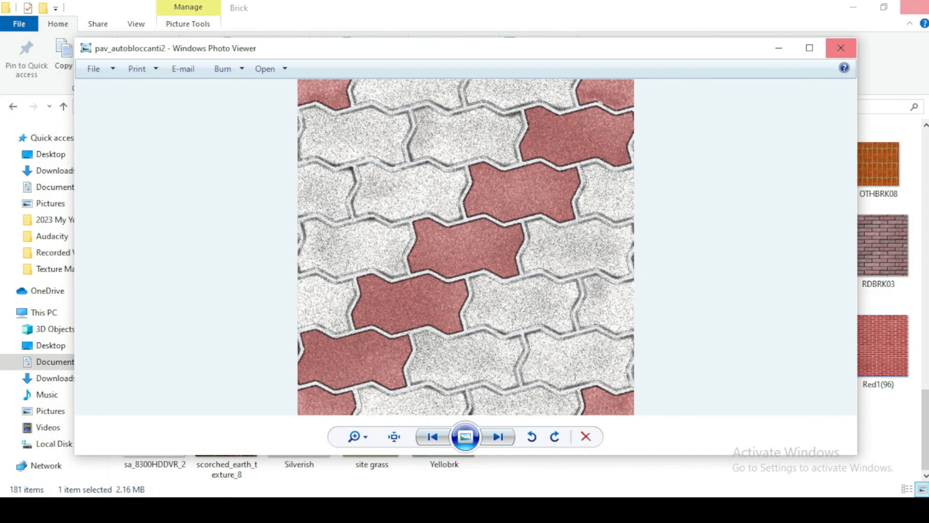
{"action": "left_click", "coordinate": [841, 49]}
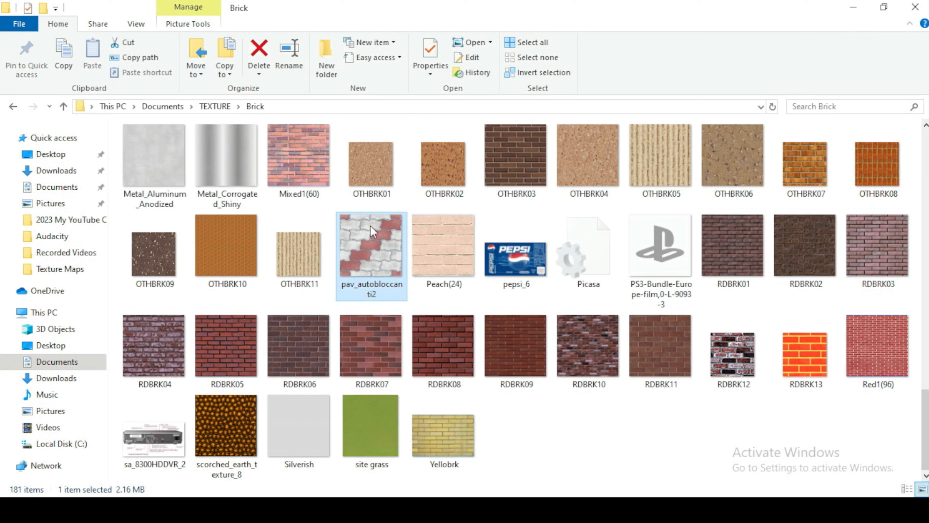
Open pav_autobloccanti2 with the Photos app and start editing its filters and effects.
{"action": "left_click", "coordinate": [371, 227]}
{"action": "right_click", "coordinate": [370, 225]}
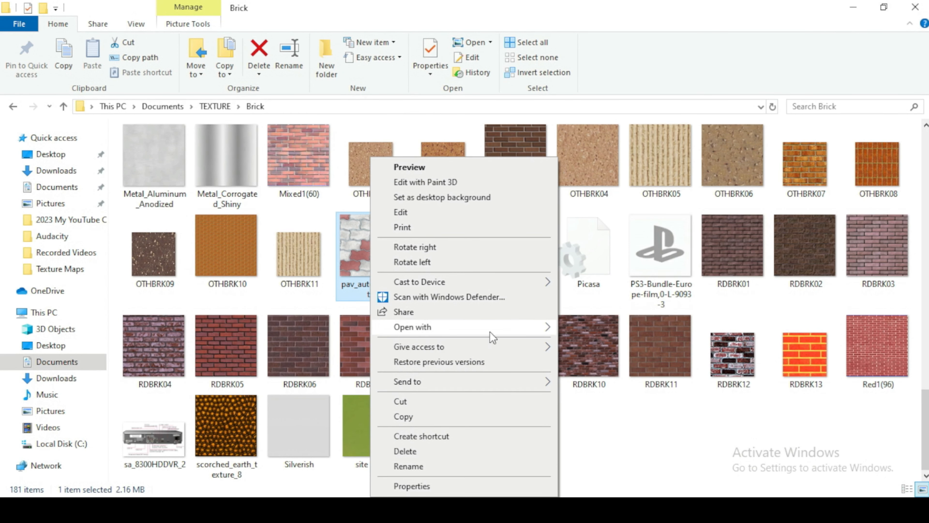
{"action": "mouse_move", "coordinate": [490, 331]}
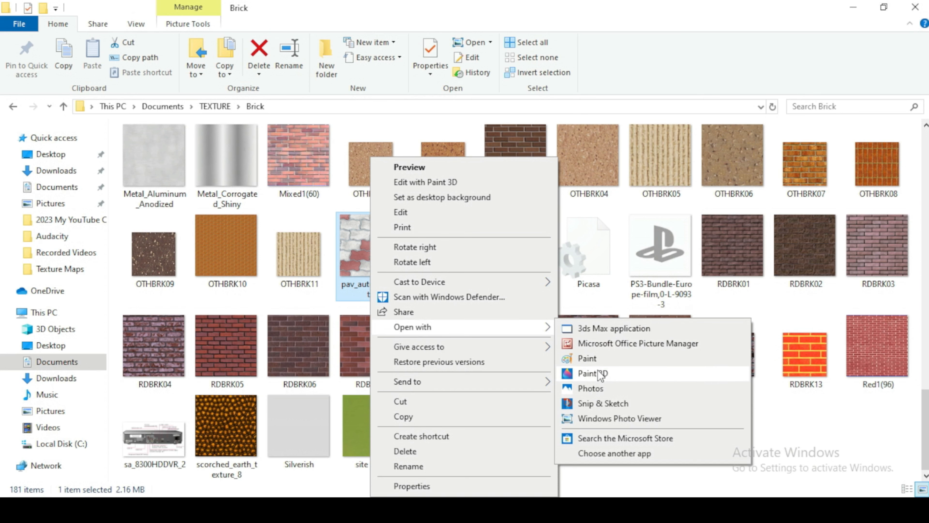
{"action": "left_click", "coordinate": [600, 389]}
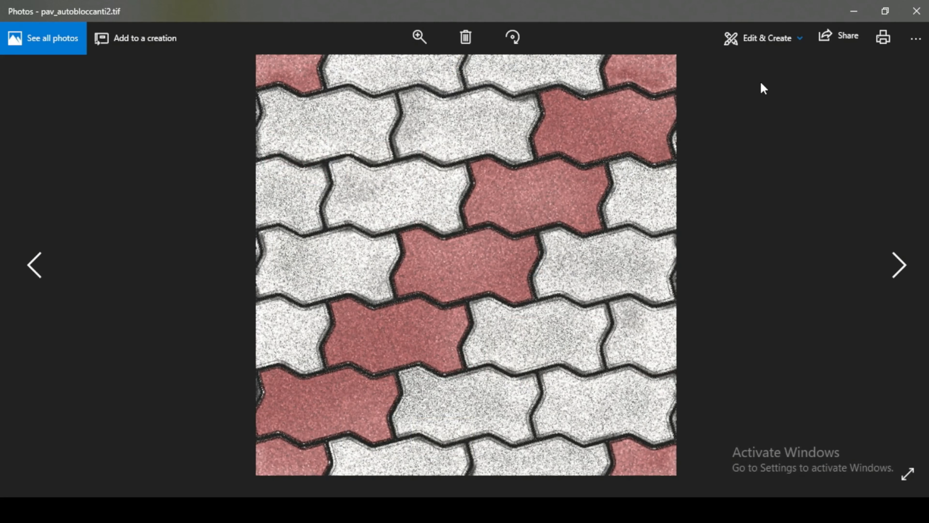
{"action": "left_click", "coordinate": [753, 42]}
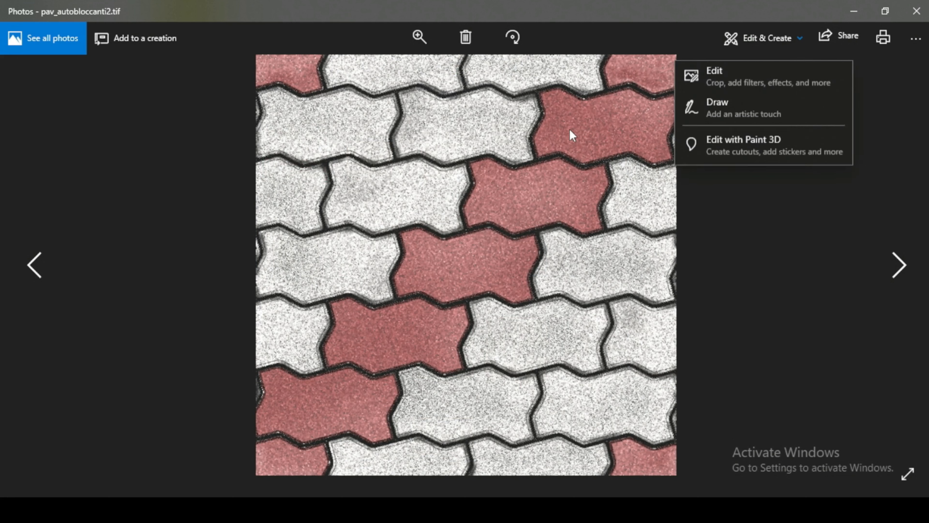
{"action": "left_click", "coordinate": [724, 84]}
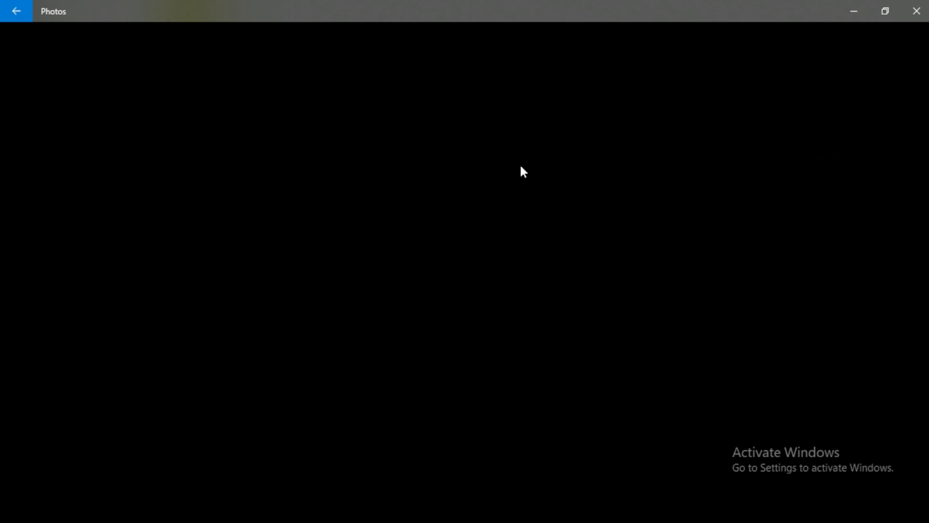
Apply the Vanilla filter to the paving image and raise its Clarity to the maximum.
{"action": "scroll", "coordinate": [873, 260], "scroll_direction": "down", "scroll_amount": 5}
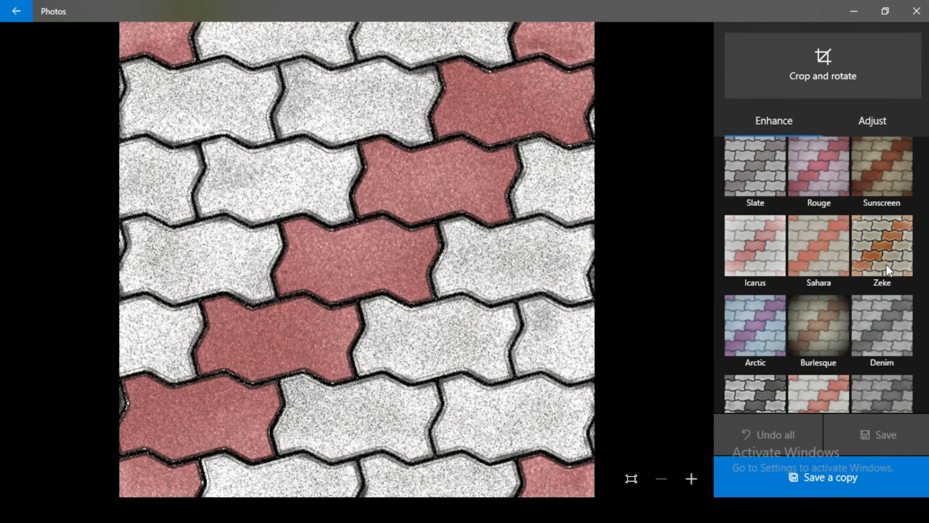
{"action": "left_click", "coordinate": [766, 356]}
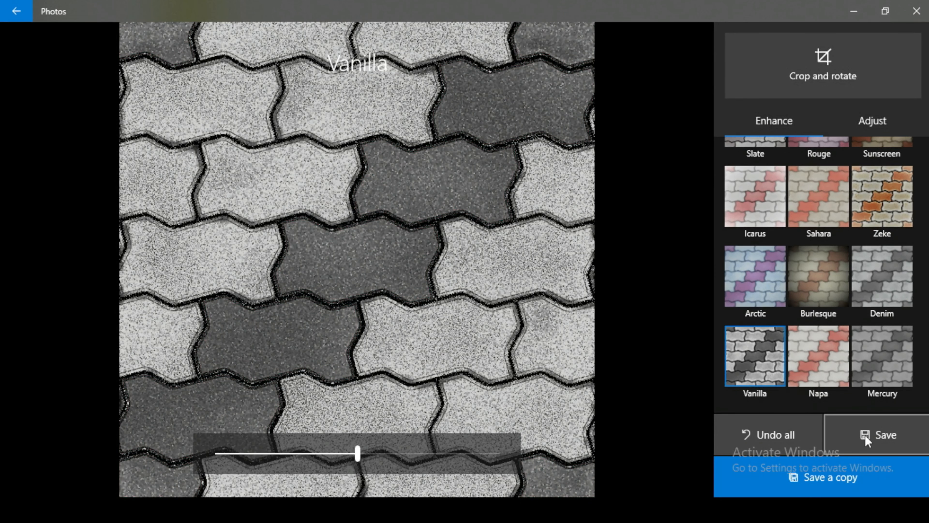
{"action": "left_click", "coordinate": [872, 122]}
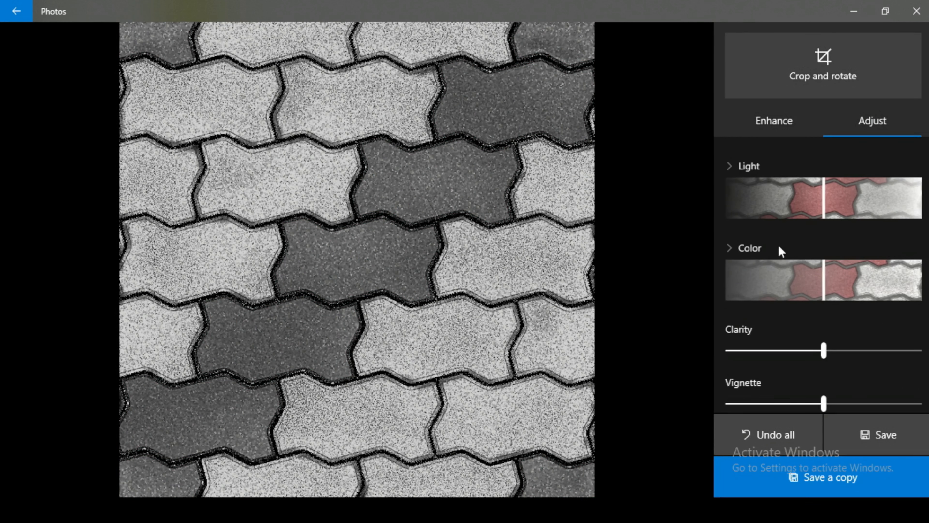
{"action": "left_click_drag", "start_coordinate": [824, 352], "coordinate": [920, 352]}
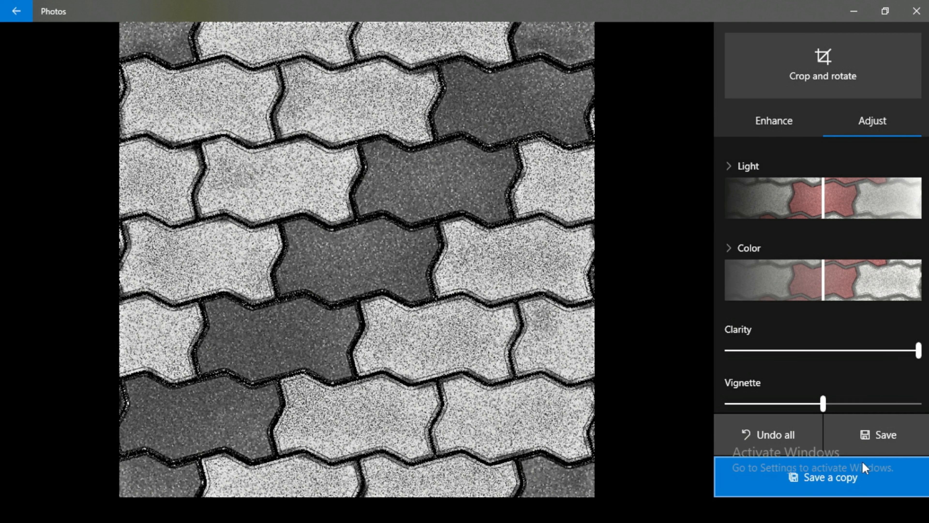
Start saving a copy of the edited image, choosing the Documents > TEXTURE > Brick folder as its destination.
{"action": "left_click", "coordinate": [850, 482]}
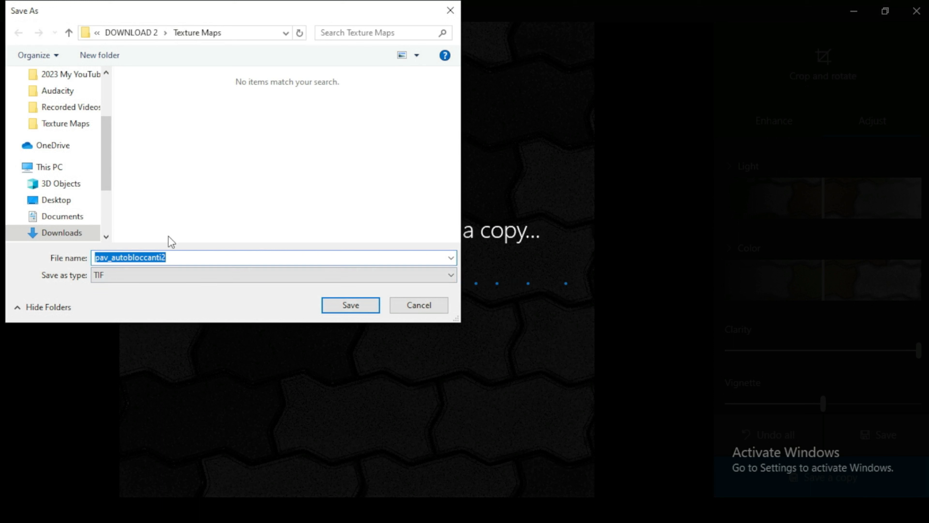
{"action": "left_click", "coordinate": [187, 259]}
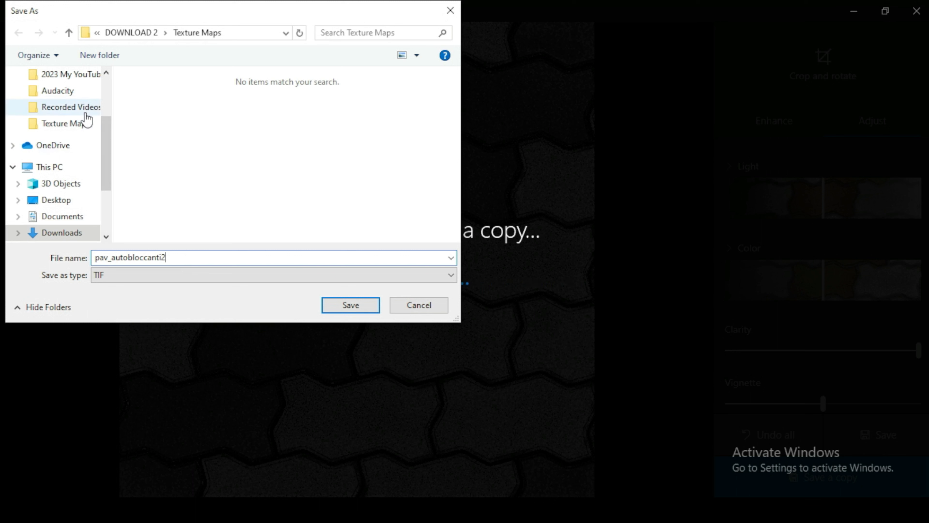
{"action": "scroll", "coordinate": [81, 110], "scroll_direction": "up", "scroll_amount": 2}
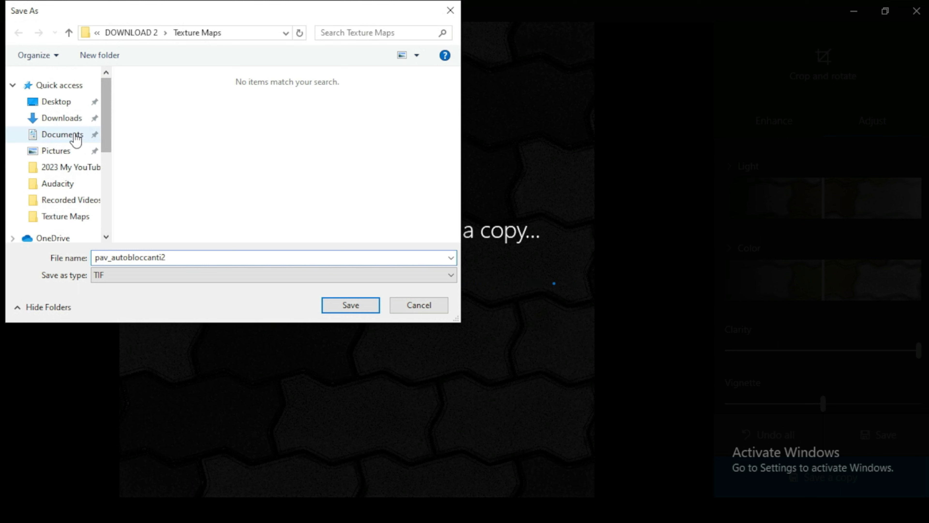
{"action": "left_click", "coordinate": [76, 139]}
{"action": "scroll", "coordinate": [199, 161], "scroll_direction": "down", "scroll_amount": 3}
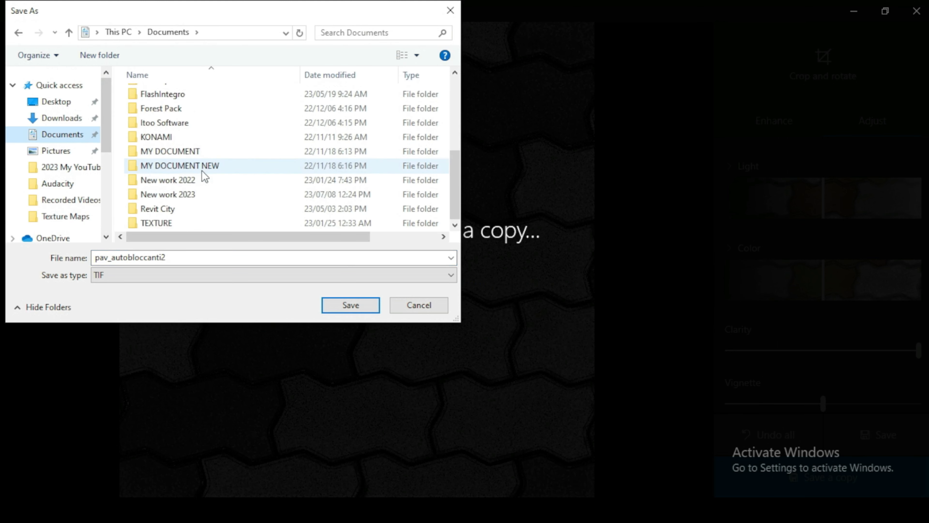
{"action": "double_click", "coordinate": [172, 224]}
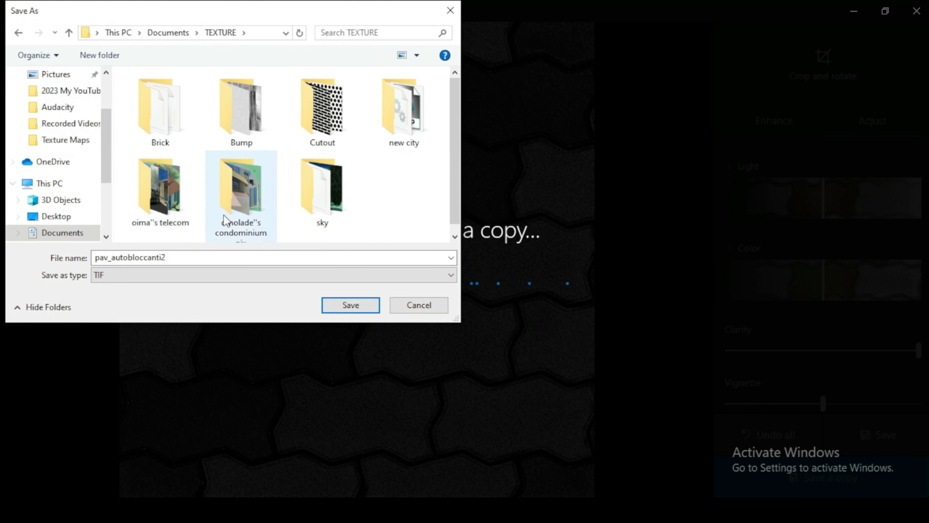
{"action": "scroll", "coordinate": [303, 193], "scroll_direction": "down", "scroll_amount": 1}
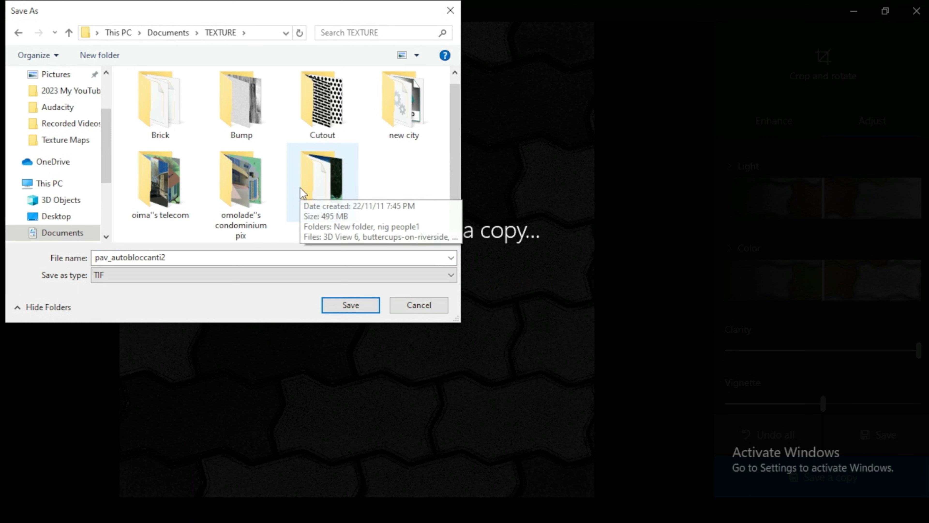
{"action": "double_click", "coordinate": [182, 120]}
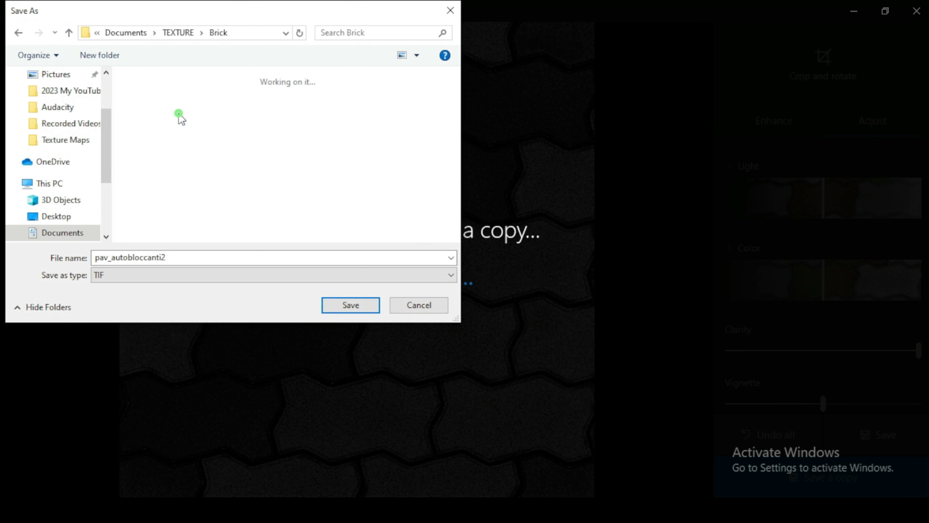
Save the grayscale copy in TIF format under the name pav_autobloccanti2 1, and close Photos.
{"action": "left_click", "coordinate": [184, 256]}
{"action": "left_click", "coordinate": [184, 256]}
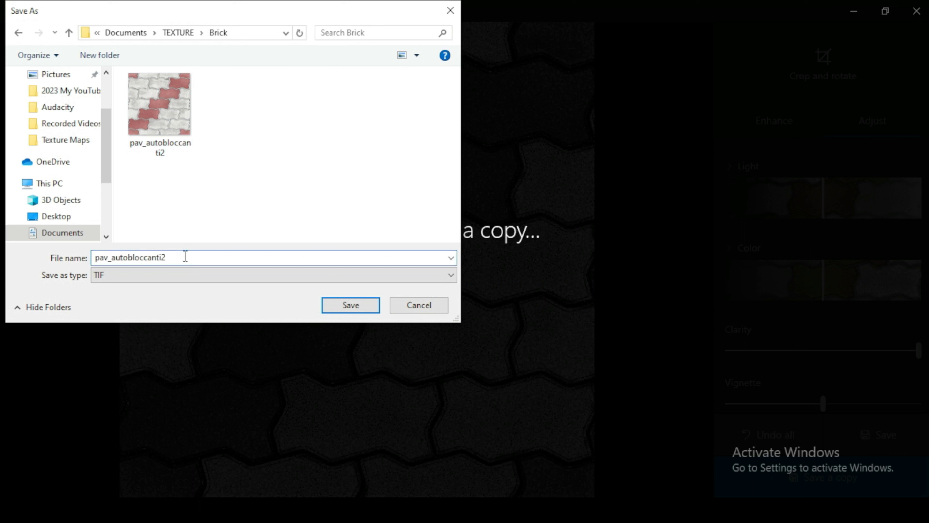
{"action": "type", "text": "1"}
{"action": "left_click", "coordinate": [327, 308]}
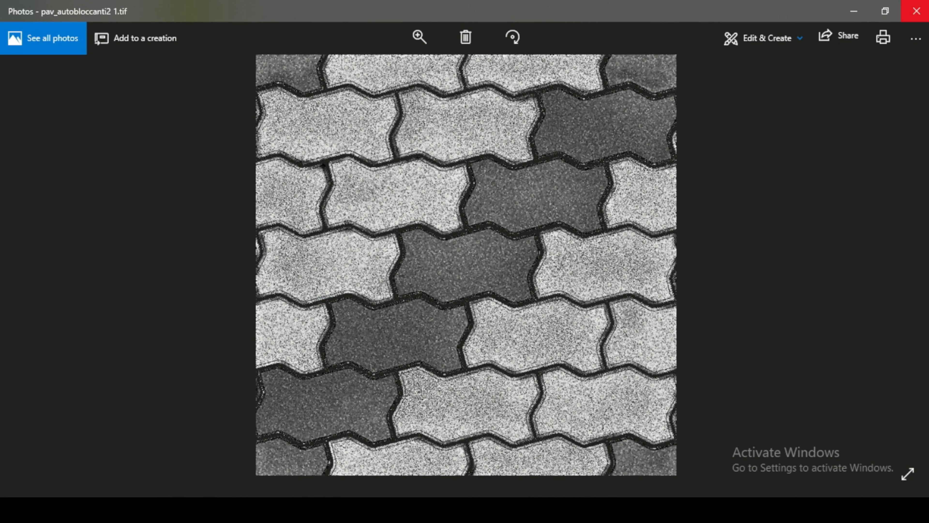
{"action": "left_click", "coordinate": [927, 11]}
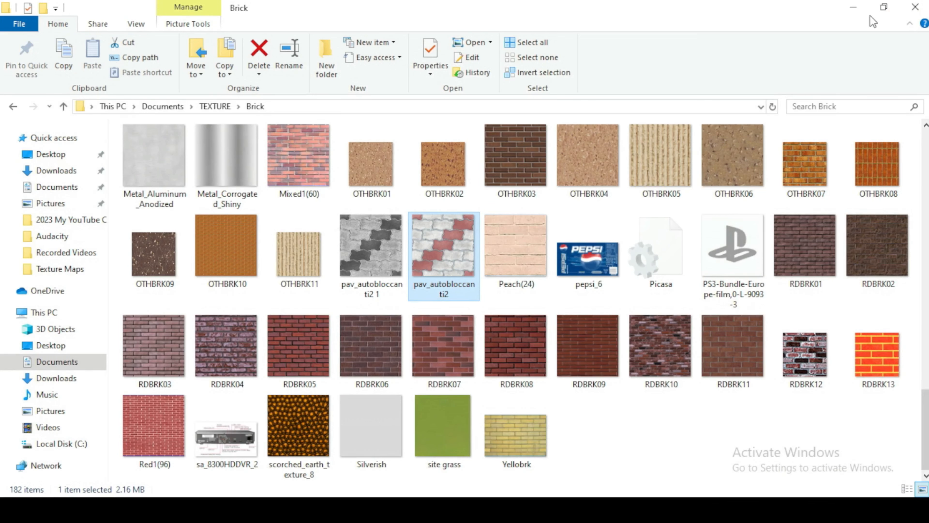
Switch back to Revit and enable Bump for Render Material 0-0-165, using the image pav_autobloccanti2 1 from the Brick folder.
{"action": "left_click", "coordinate": [864, 7]}
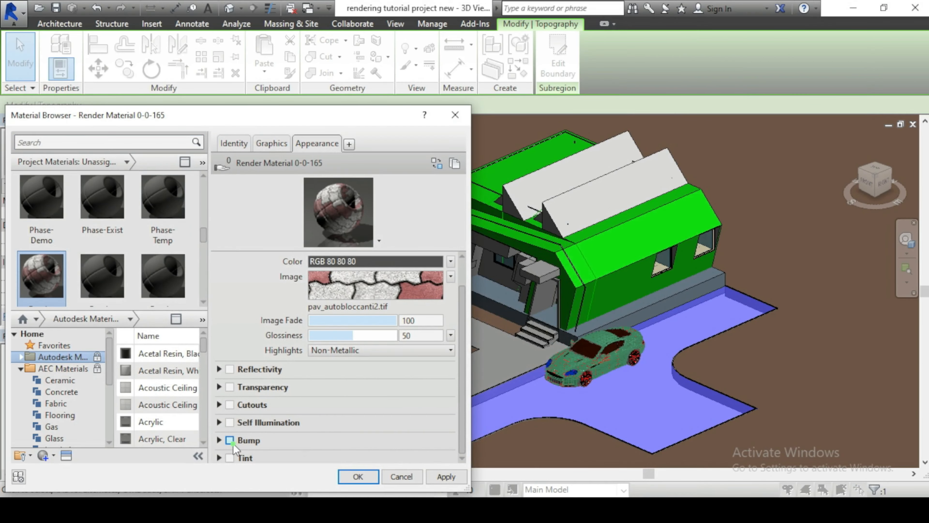
{"action": "left_click", "coordinate": [230, 440]}
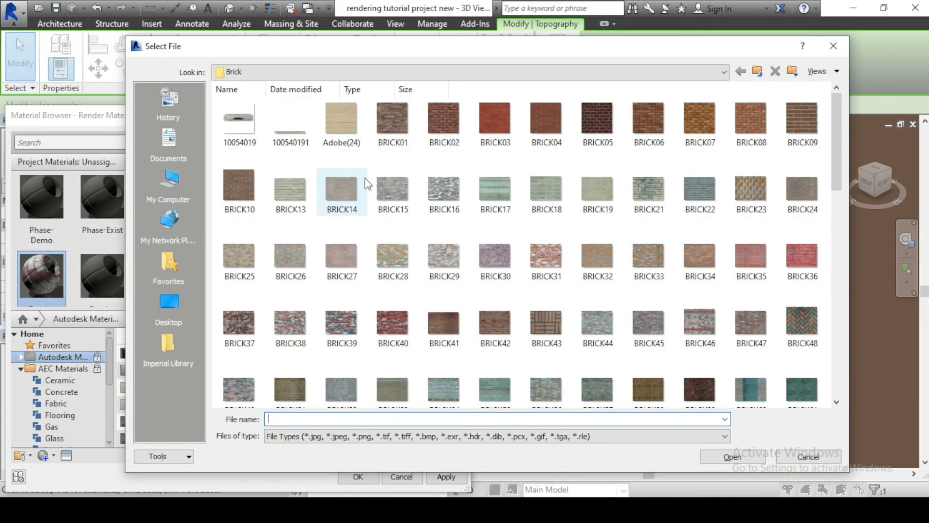
{"action": "scroll", "coordinate": [670, 297], "scroll_direction": "down", "scroll_amount": 10}
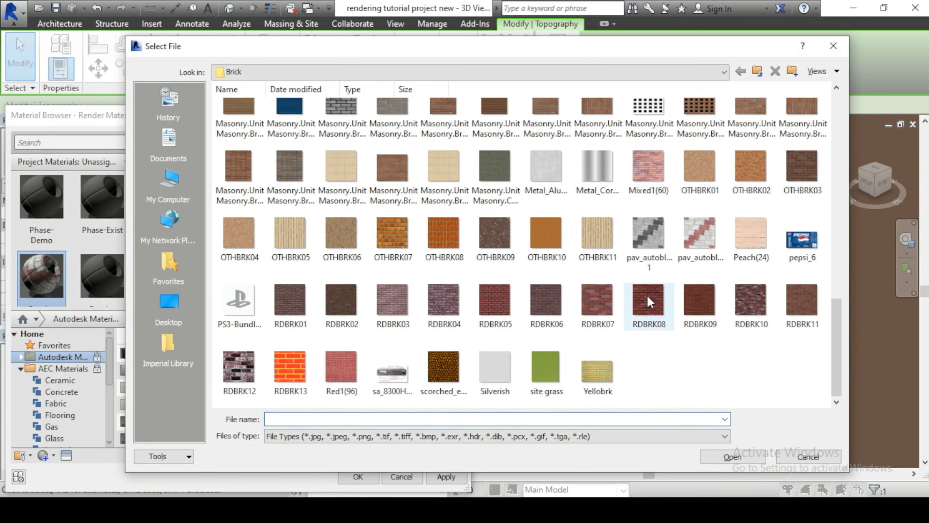
{"action": "left_click", "coordinate": [658, 257]}
{"action": "left_click", "coordinate": [731, 456]}
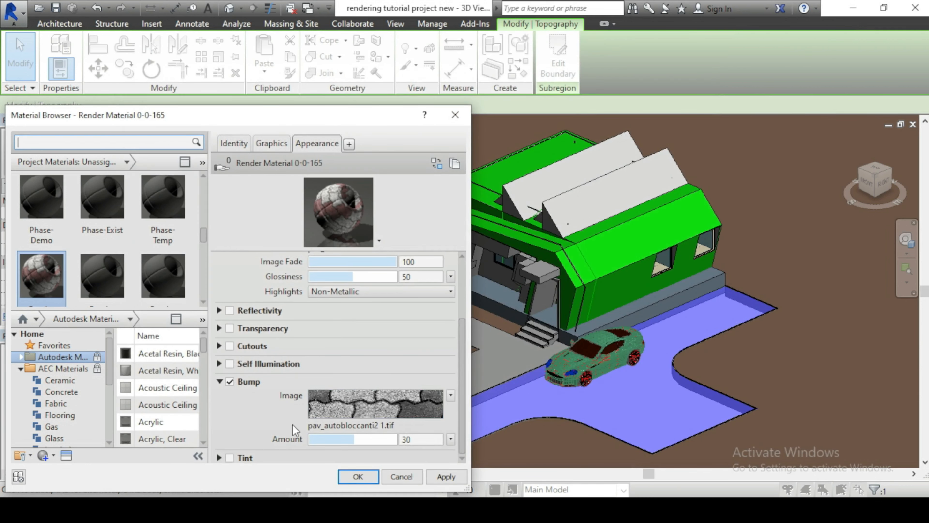
Set the generic paving image's sample size to 1050 mm wide and 900 mm high with unlinked proportions, and finish the texture edit.
{"action": "left_click_drag", "start_coordinate": [466, 357], "coordinate": [461, 297]}
{"action": "left_click", "coordinate": [410, 313]}
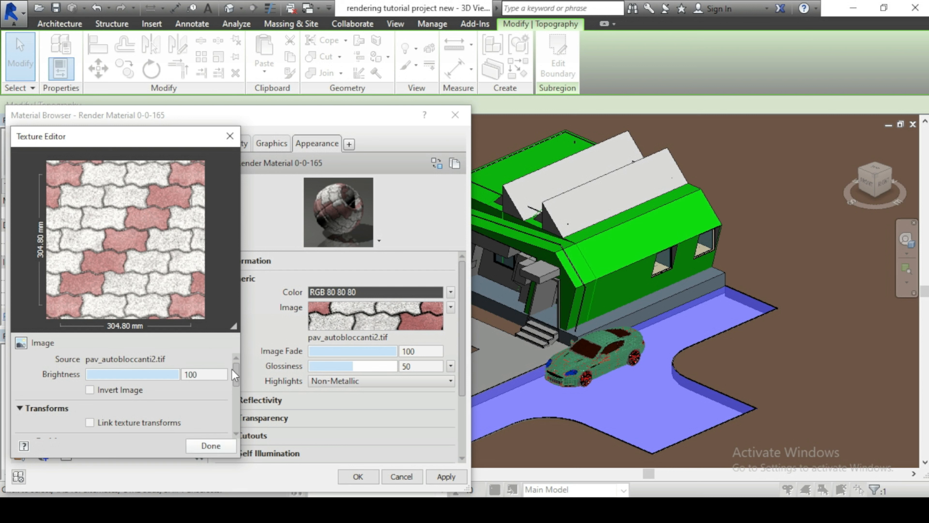
{"action": "scroll", "coordinate": [231, 369], "scroll_direction": "down", "scroll_amount": 3}
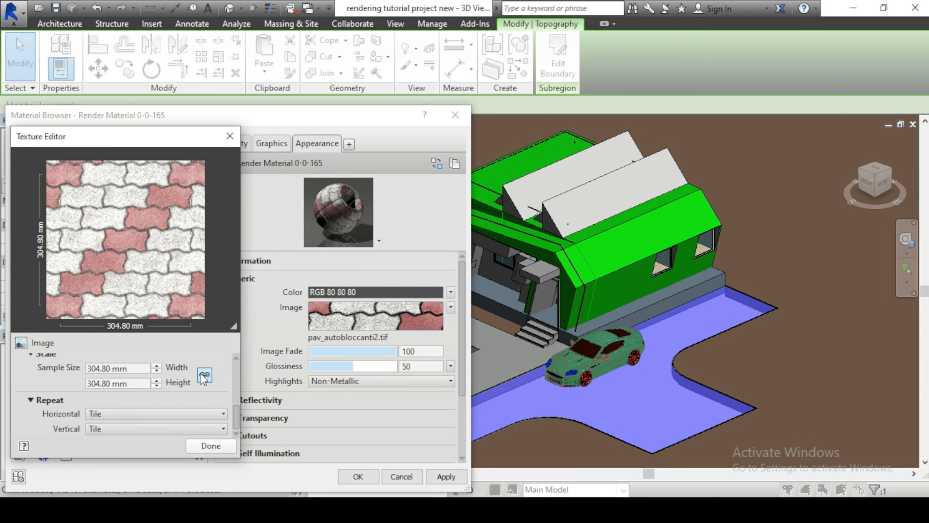
{"action": "left_click", "coordinate": [150, 370]}
{"action": "double_click", "coordinate": [130, 368]}
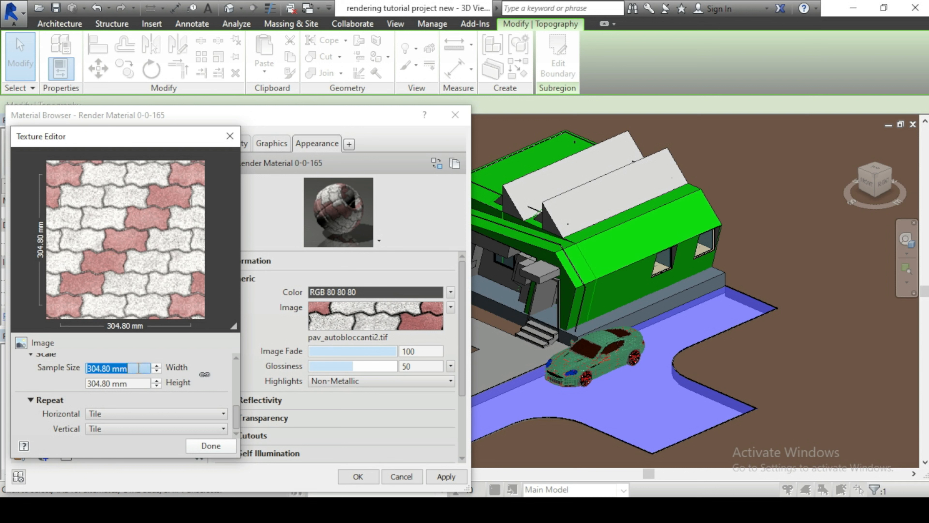
{"action": "type", "text": "1050"}
{"action": "key", "text": "Tab"}
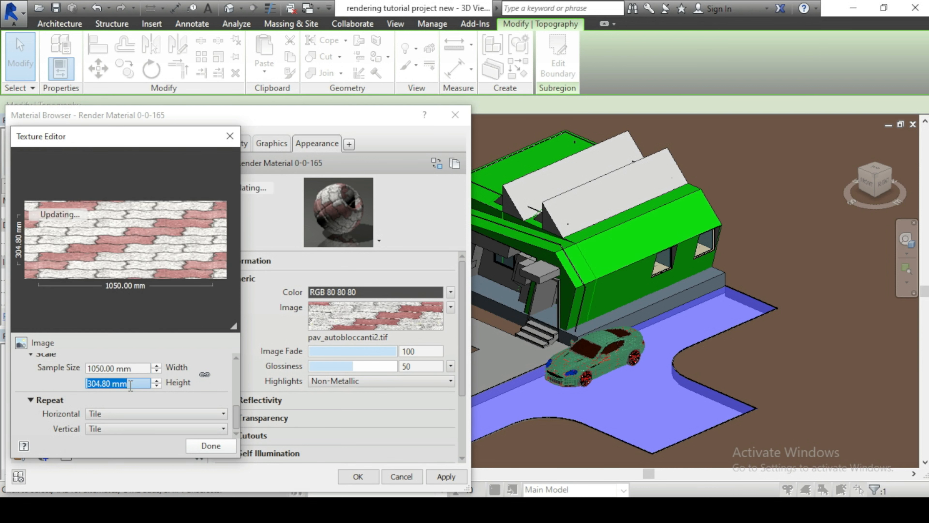
{"action": "type", "text": "900"}
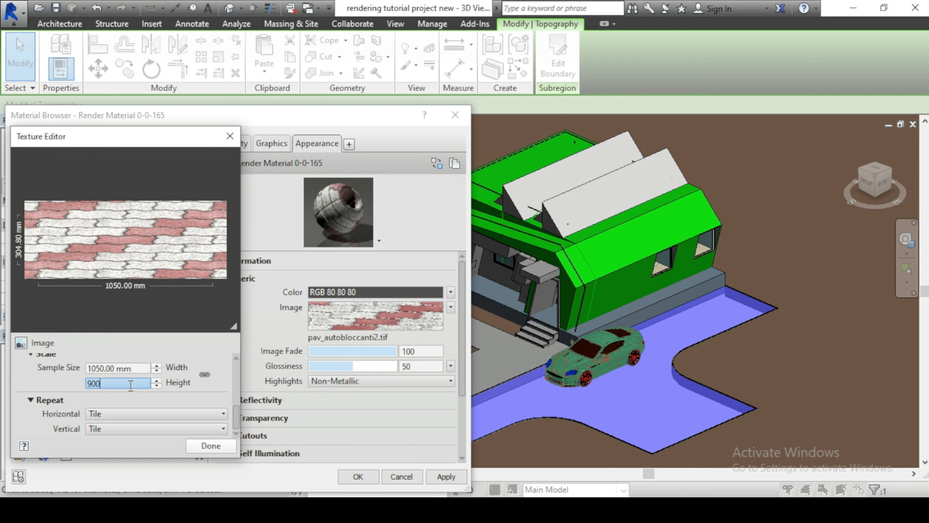
{"action": "left_click", "coordinate": [136, 369]}
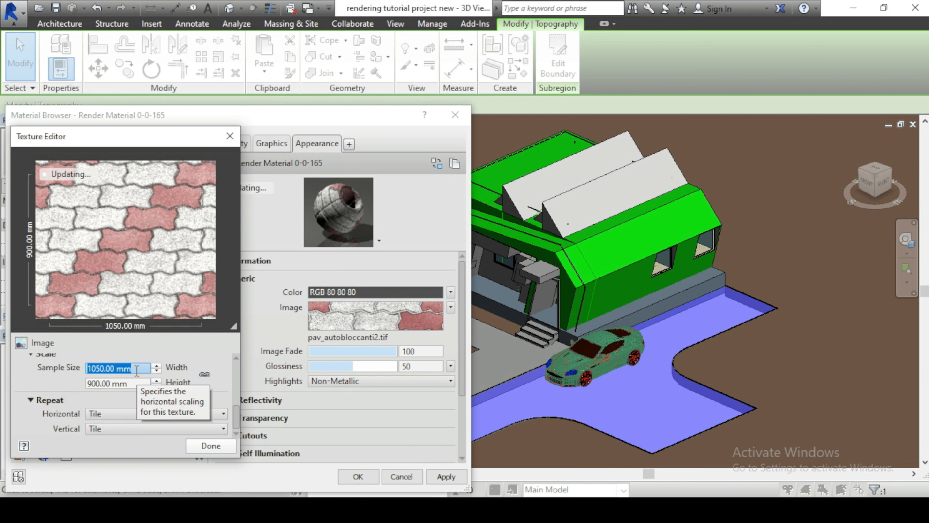
{"action": "left_click", "coordinate": [202, 448]}
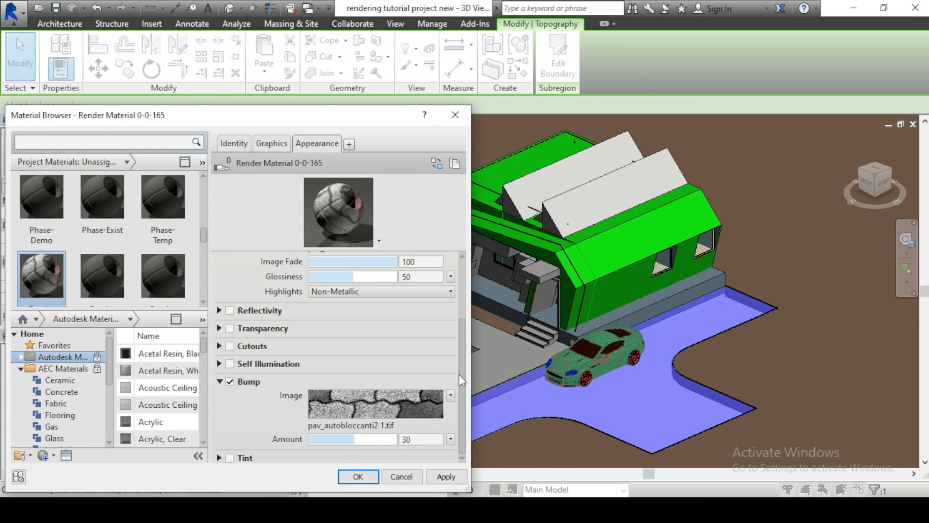
Set the bump image's sample size to 1050 mm wide and 900 mm high with unlinked proportions, and finish the texture edit.
{"action": "left_click", "coordinate": [377, 403]}
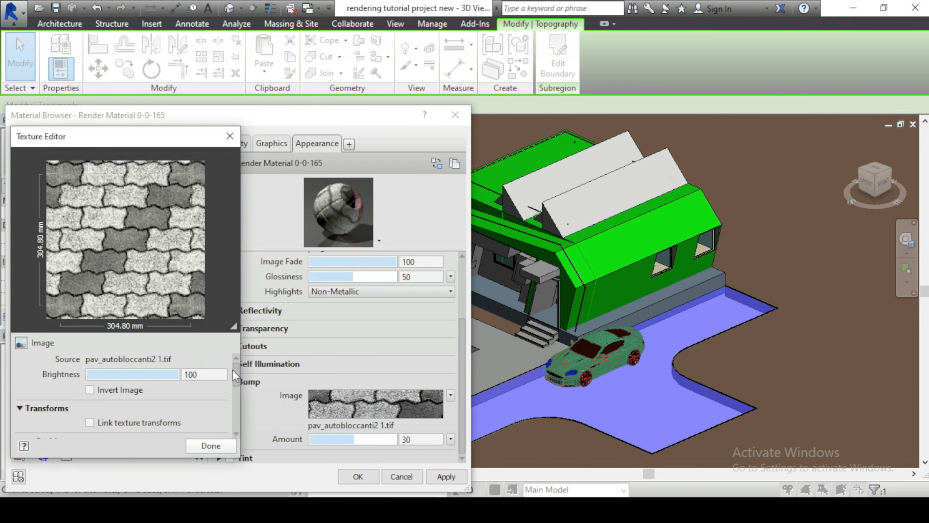
{"action": "scroll", "coordinate": [232, 370], "scroll_direction": "down", "scroll_amount": 3}
{"action": "scroll", "coordinate": [233, 370], "scroll_direction": "down", "scroll_amount": 2}
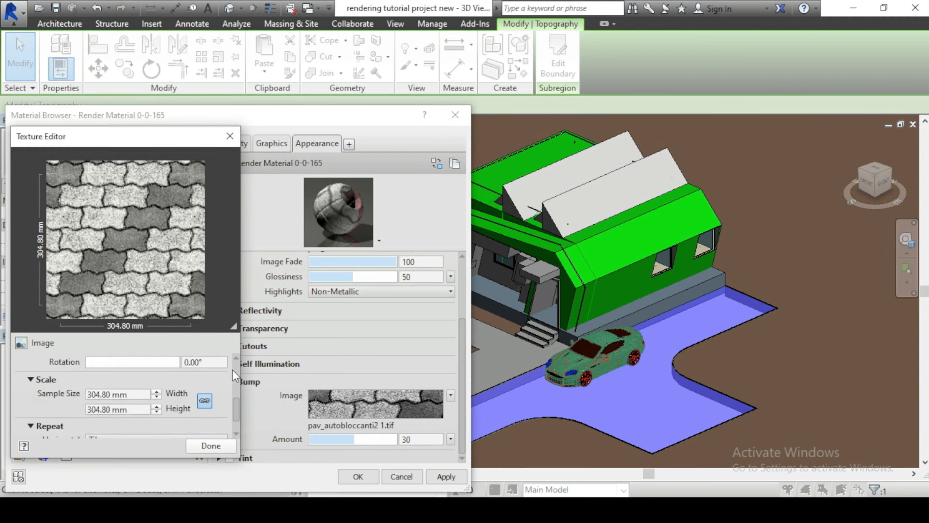
{"action": "left_click", "coordinate": [132, 395]}
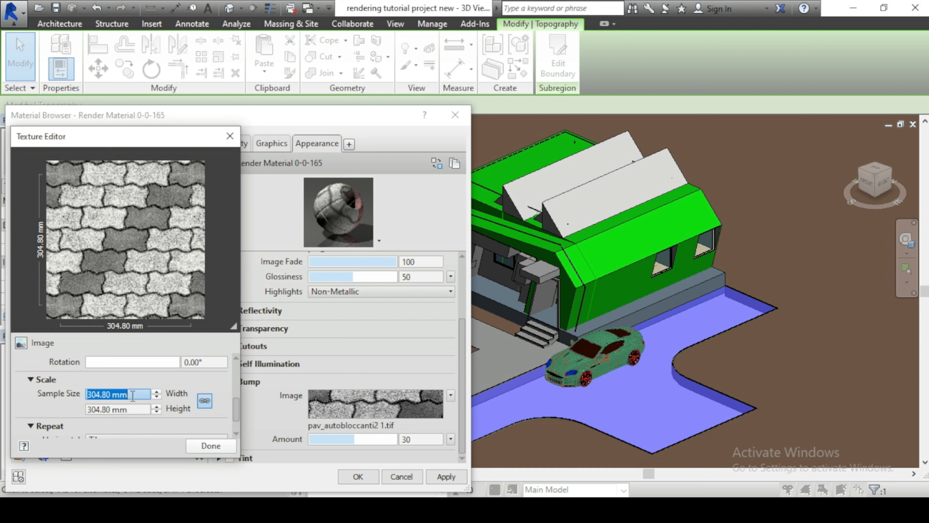
{"action": "left_click", "coordinate": [205, 401]}
{"action": "left_click", "coordinate": [138, 395]}
{"action": "type", "text": "1"}
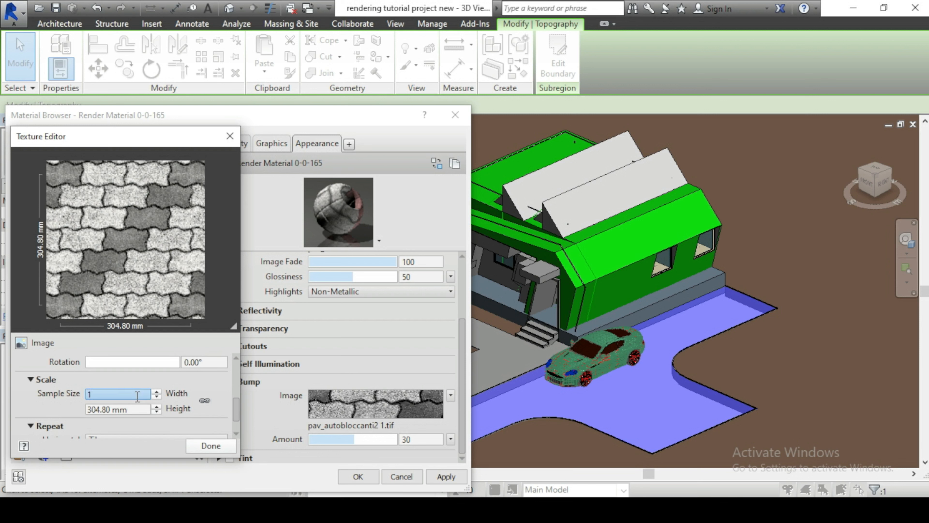
{"action": "type", "text": "050"}
{"action": "left_click", "coordinate": [135, 409]}
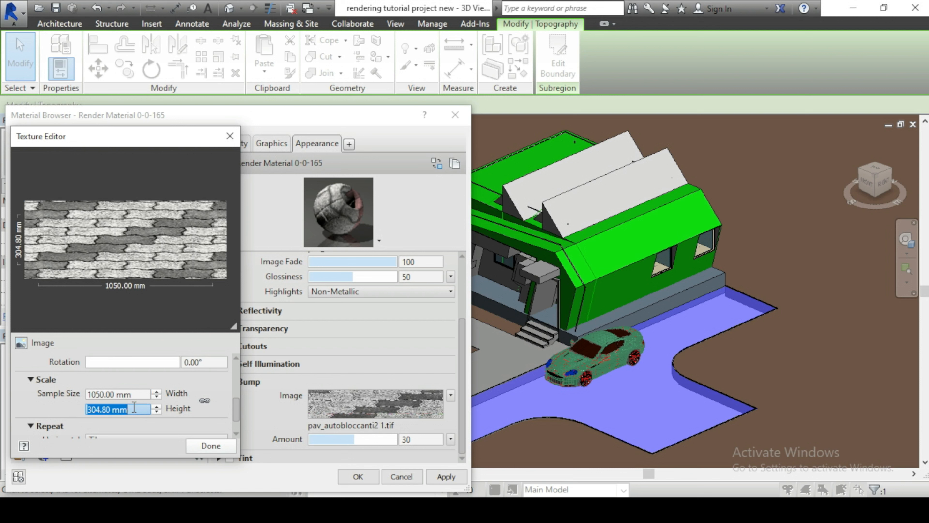
{"action": "type", "text": "900"}
{"action": "left_click", "coordinate": [133, 394]}
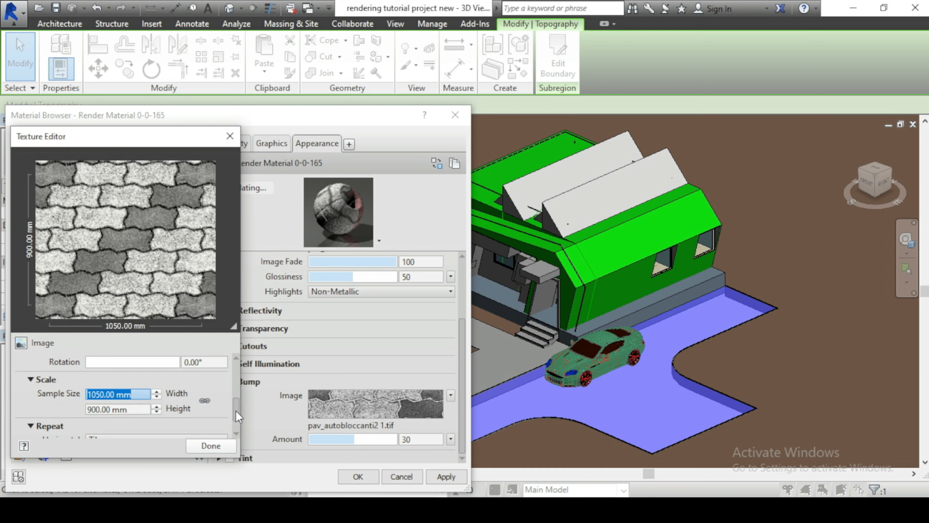
{"action": "left_click_drag", "start_coordinate": [236, 411], "coordinate": [229, 420]}
{"action": "left_click", "coordinate": [211, 445]}
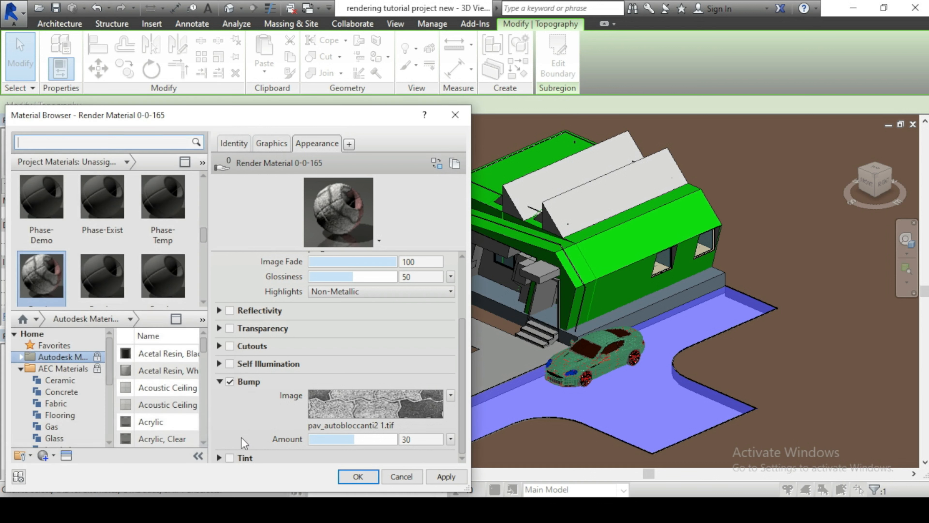
Set the bump amount of Render Material 0-0-165 to 200, apply the change and close the material browser.
{"action": "left_click", "coordinate": [425, 439]}
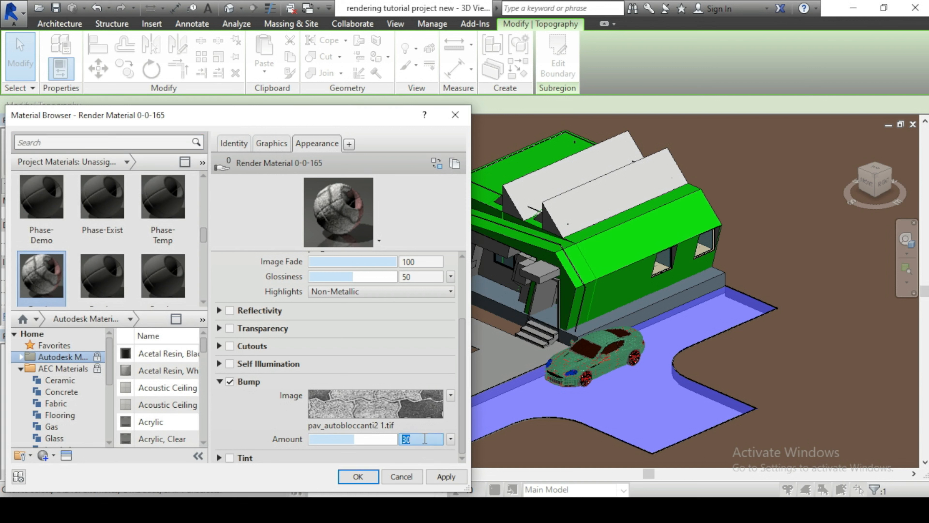
{"action": "type", "text": "200"}
{"action": "left_click", "coordinate": [418, 457]}
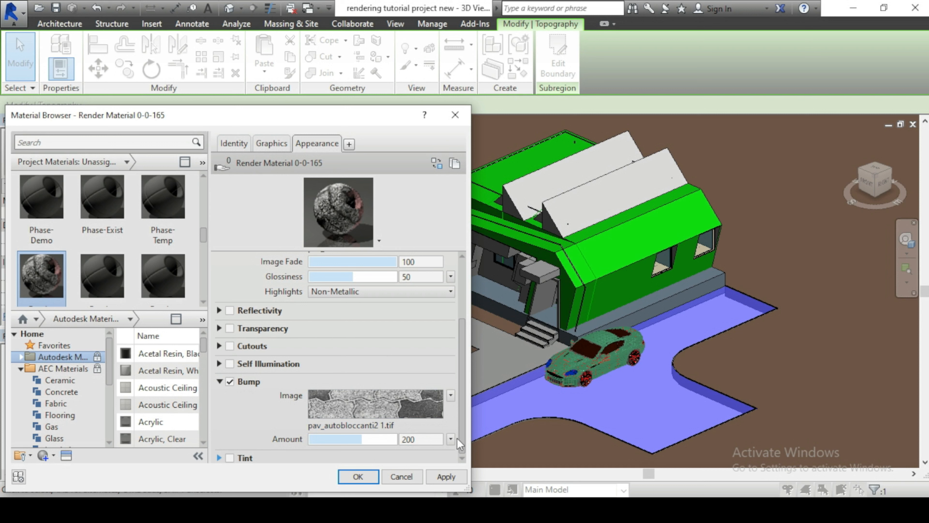
{"action": "left_click", "coordinate": [453, 479]}
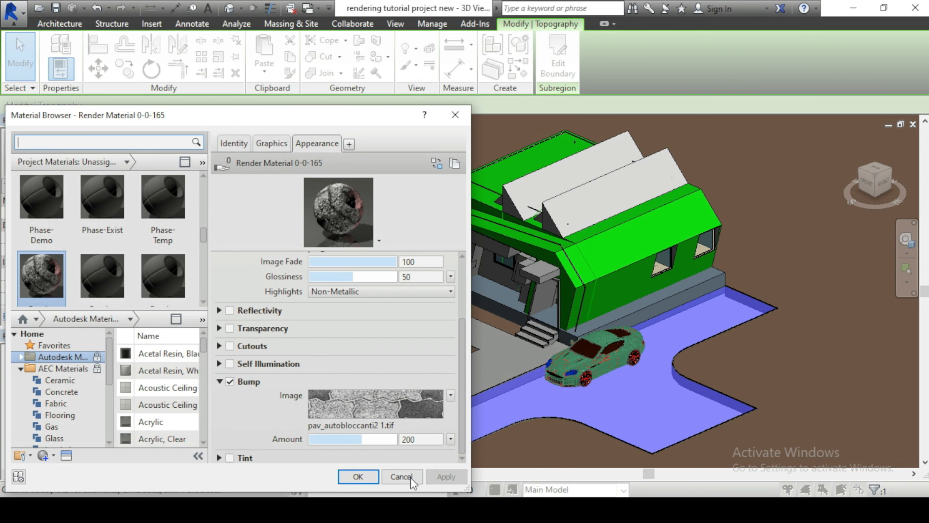
{"action": "left_click", "coordinate": [357, 476]}
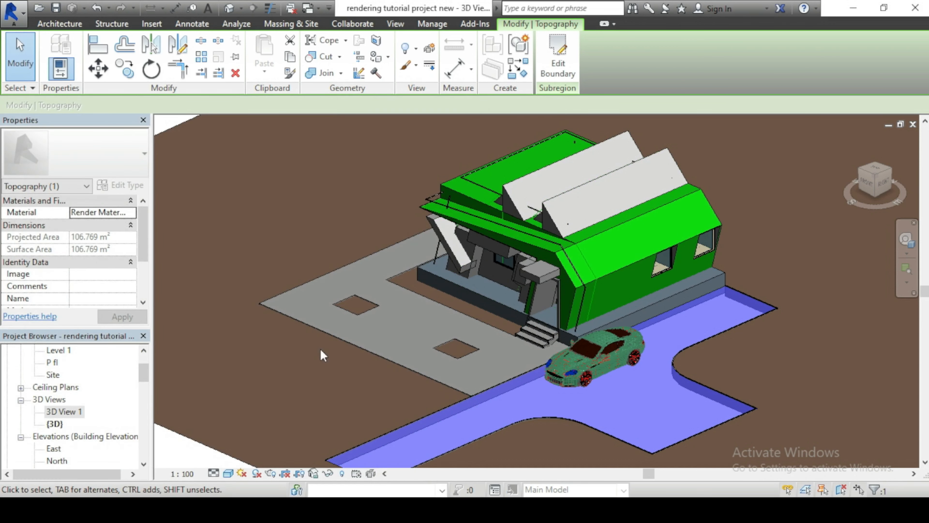
Deselect the driveway and set the 3D view's visual style to Realistic.
{"action": "left_click", "coordinate": [248, 409]}
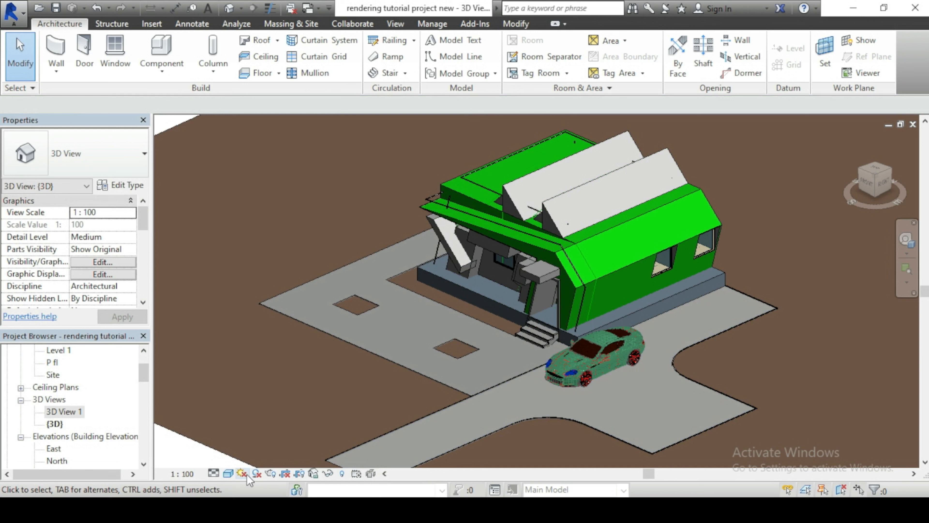
{"action": "left_click", "coordinate": [228, 474]}
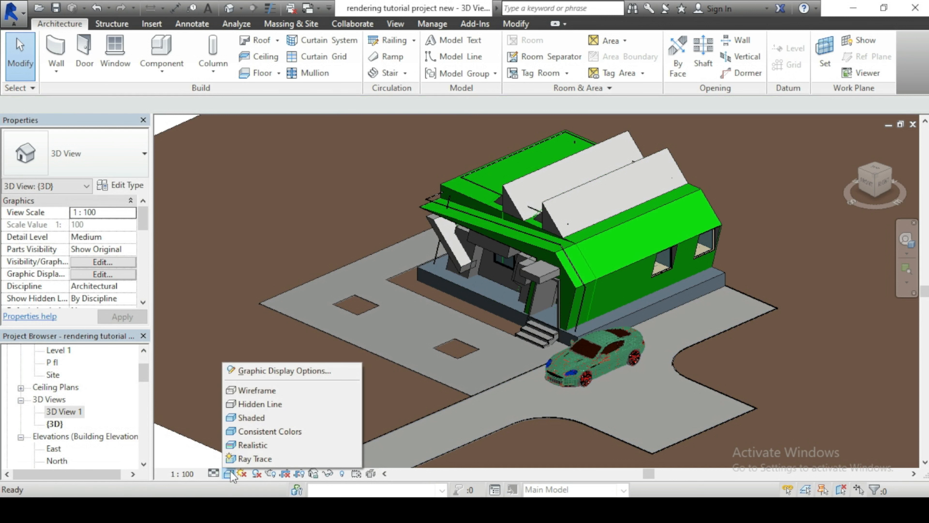
{"action": "left_click", "coordinate": [255, 447]}
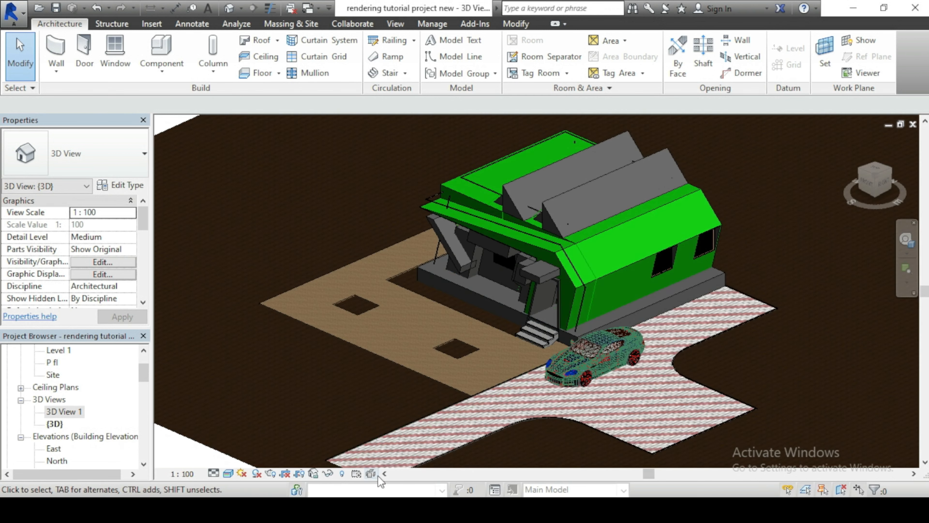
Examine the paving pattern on the driveway around the car and the adjoining tiled floor in front of the house.
{"action": "scroll", "coordinate": [584, 394], "scroll_direction": "up", "scroll_amount": 5}
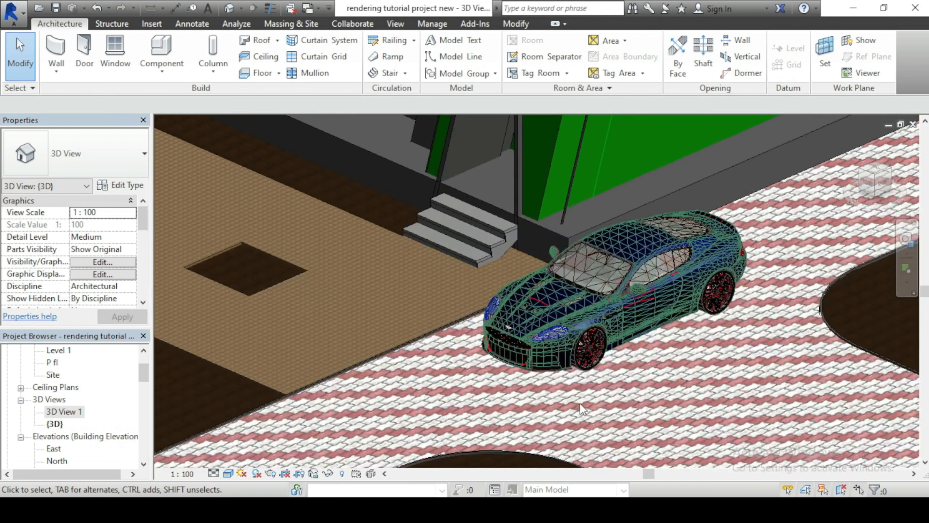
{"action": "scroll", "coordinate": [379, 399], "scroll_direction": "up", "scroll_amount": 3}
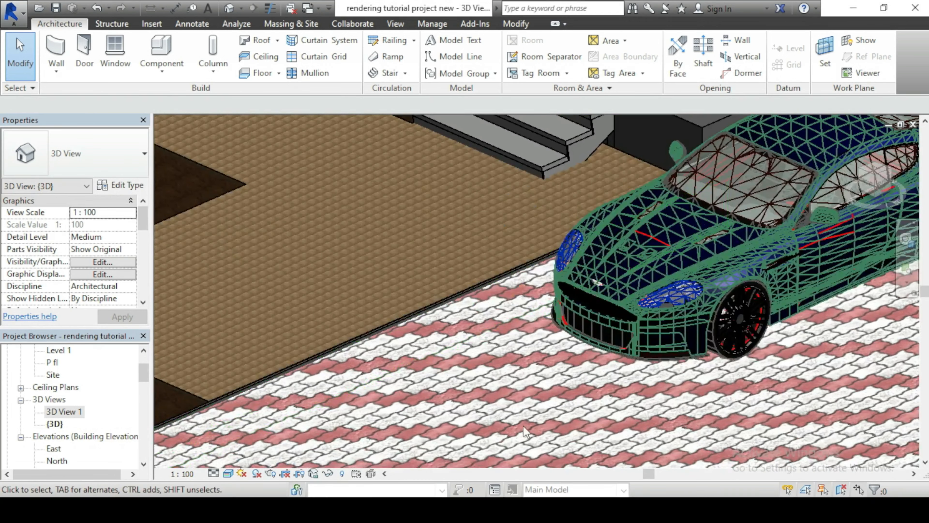
{"action": "scroll", "coordinate": [472, 394], "scroll_direction": "down", "scroll_amount": 6}
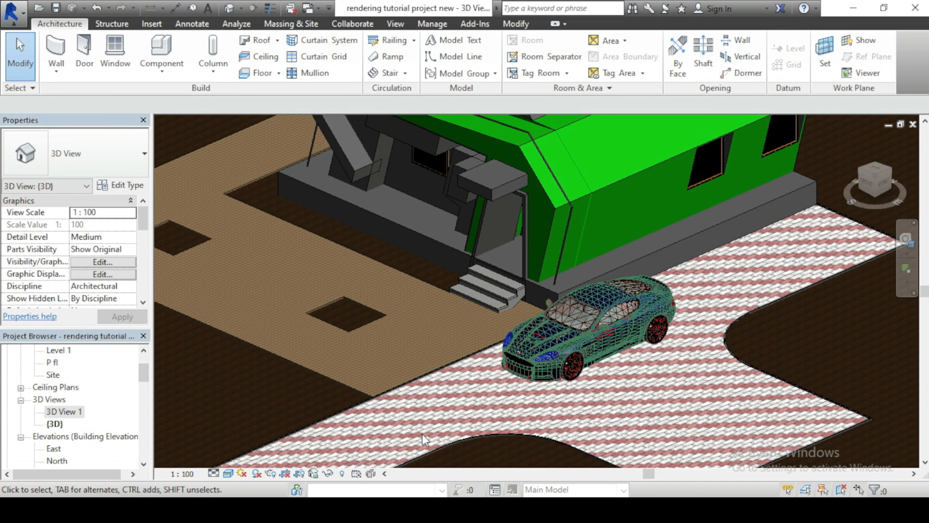
{"action": "scroll", "coordinate": [447, 406], "scroll_direction": "up", "scroll_amount": 2}
{"action": "scroll", "coordinate": [447, 406], "scroll_direction": "up", "scroll_amount": 1}
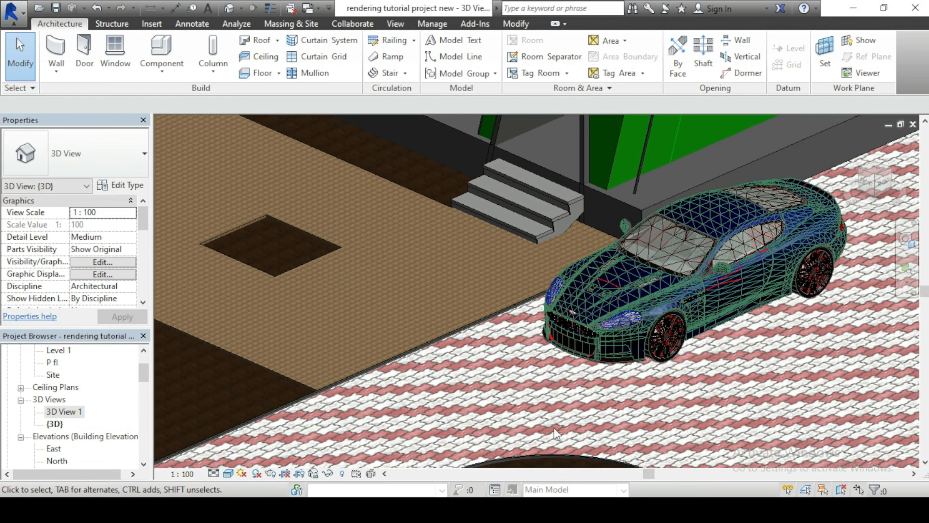
{"action": "scroll", "coordinate": [555, 428], "scroll_direction": "down", "scroll_amount": 3}
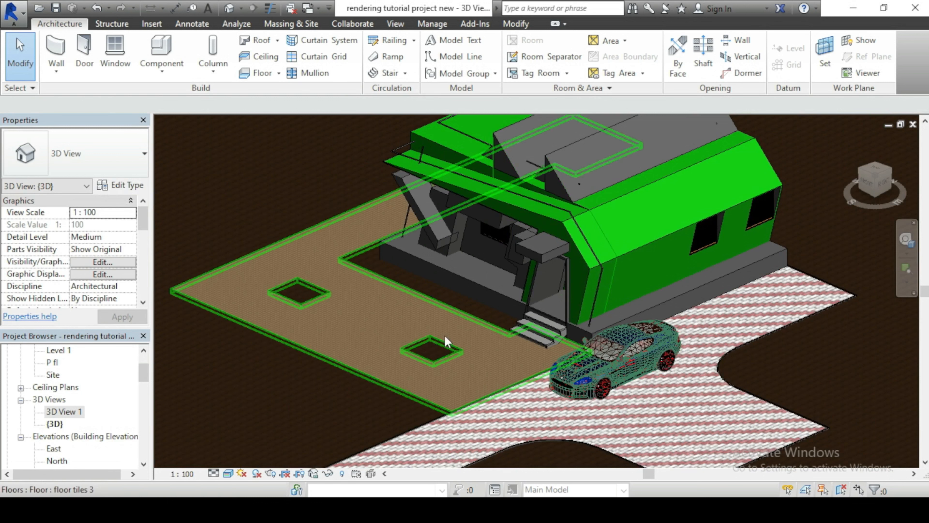
{"action": "left_click", "coordinate": [326, 355]}
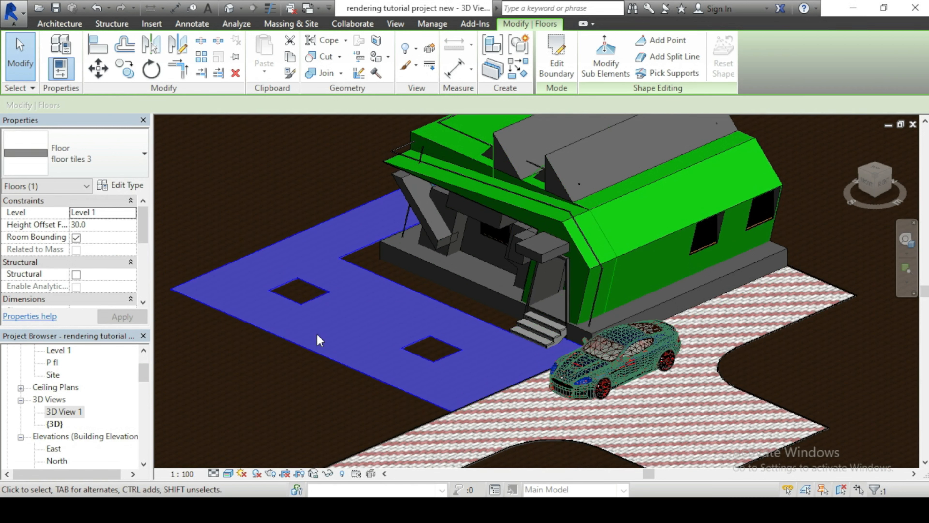
{"action": "left_click", "coordinate": [292, 203]}
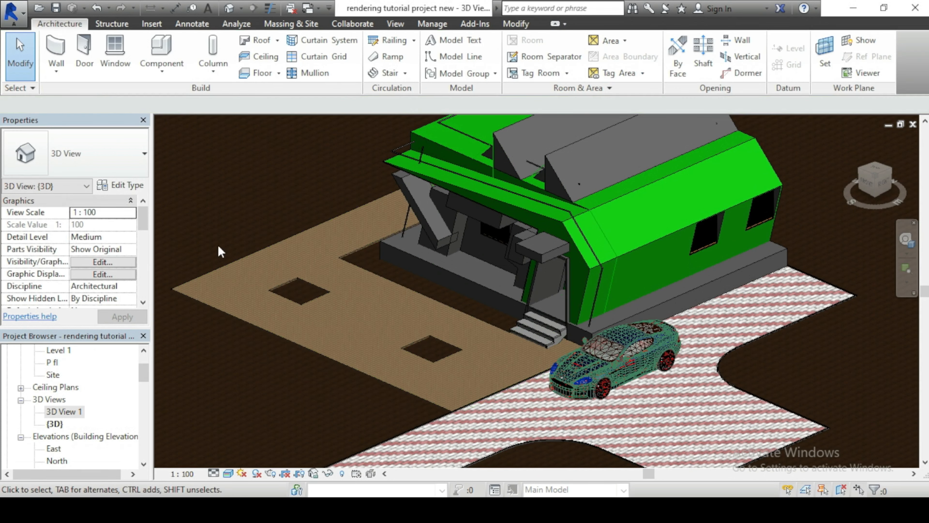
Open the project materials, select Render Material 0-0-255 and enable Use Render Appearance for its shading.
{"action": "left_click", "coordinate": [432, 24]}
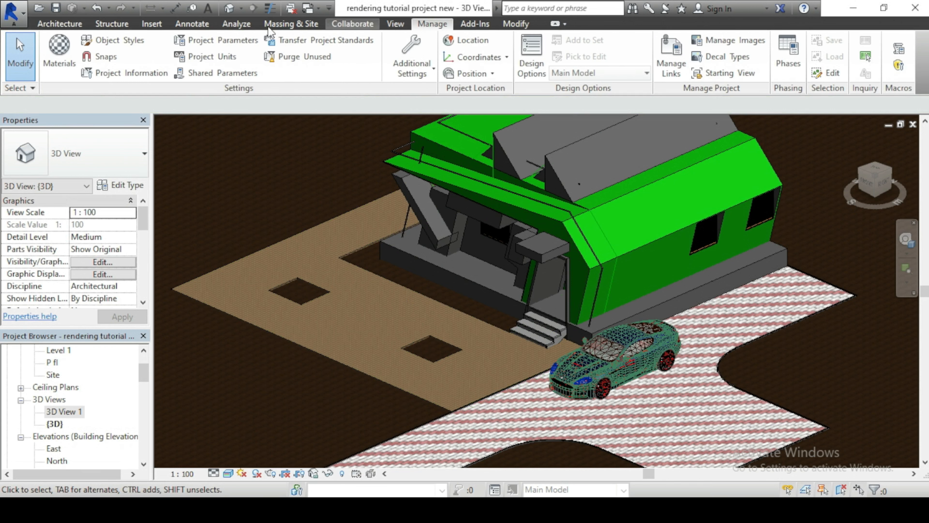
{"action": "left_click", "coordinate": [59, 52]}
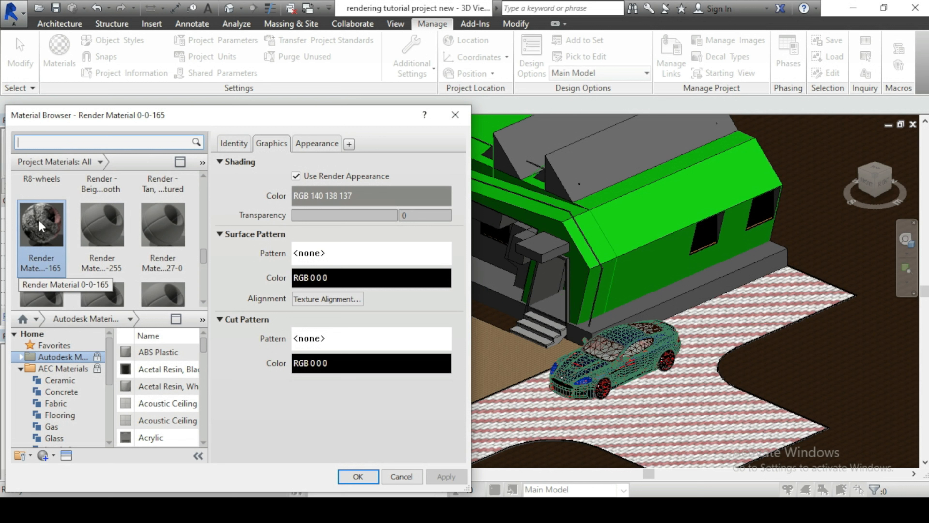
{"action": "left_click", "coordinate": [103, 225]}
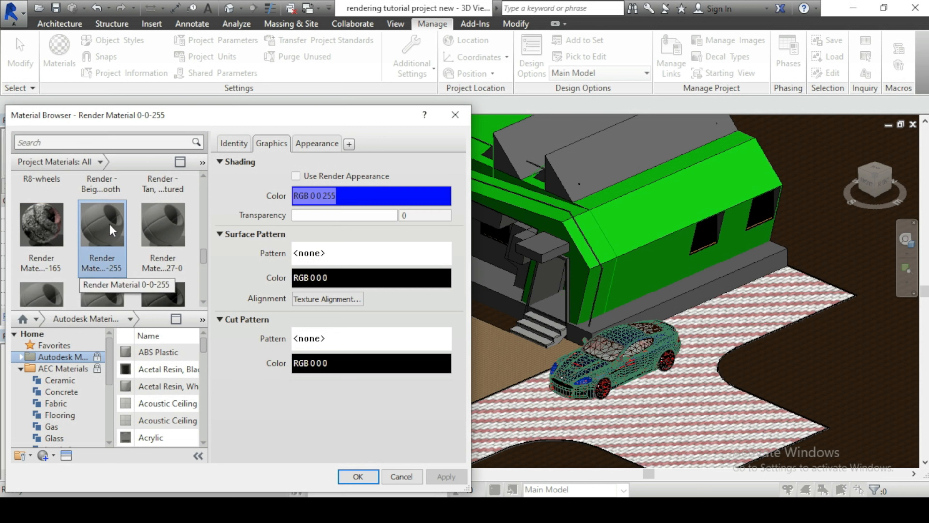
{"action": "left_click", "coordinate": [334, 179]}
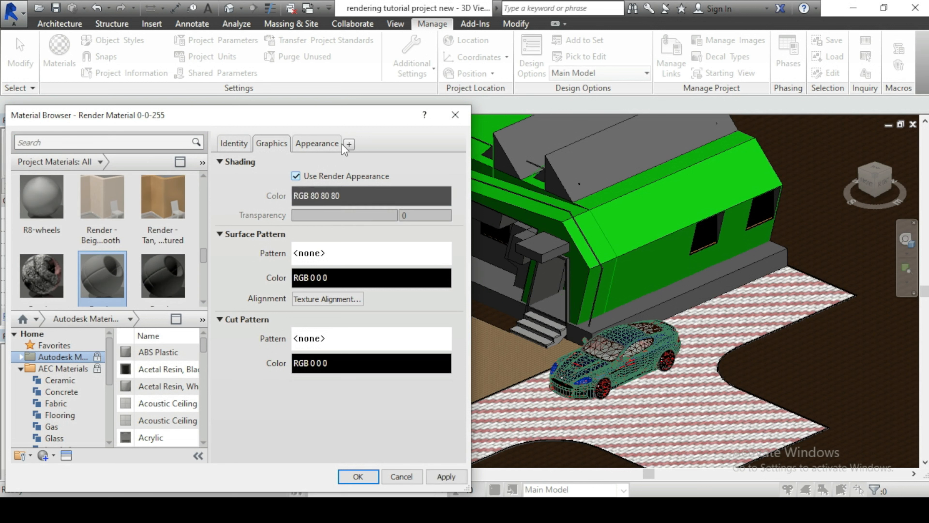
Assign the image Sitework.Paving - Surfacing.Pavers.1 from the TEXTURE folder as the generic appearance image of Render Material 0-0-255.
{"action": "left_click", "coordinate": [328, 144]}
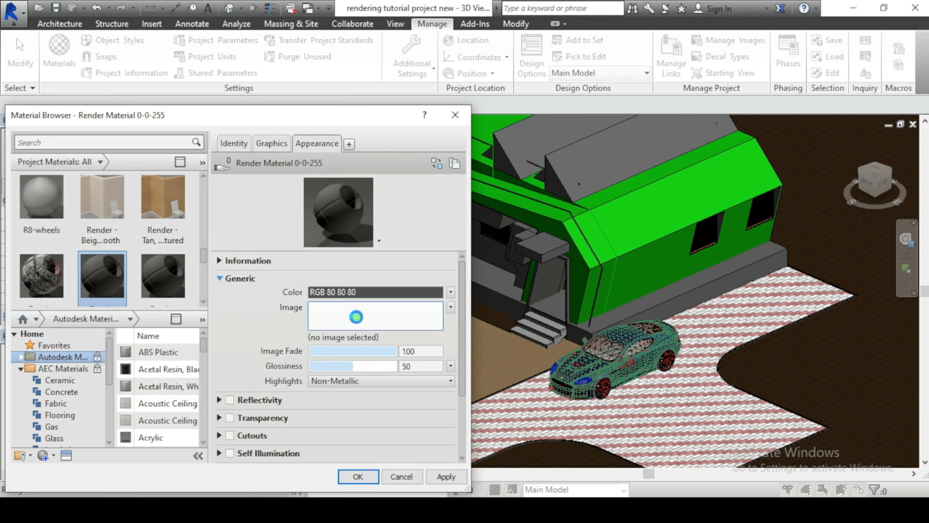
{"action": "left_click", "coordinate": [356, 316]}
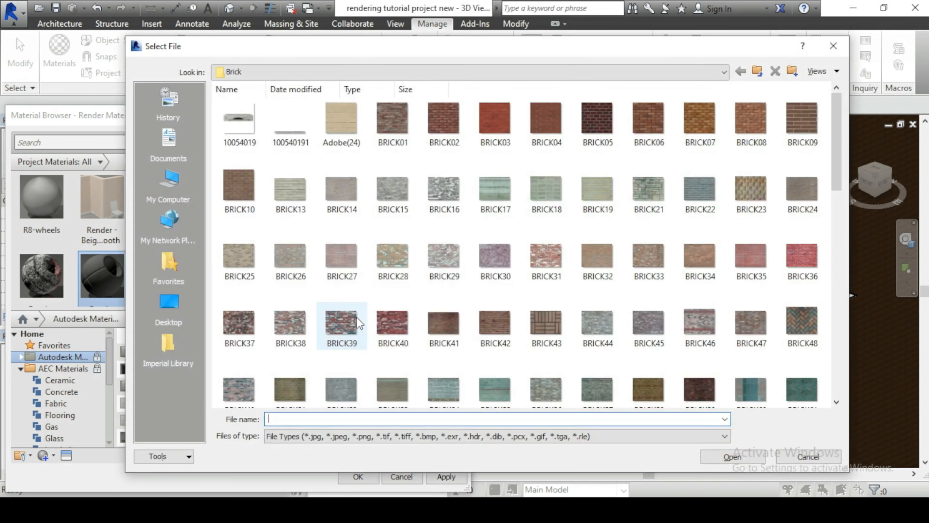
{"action": "left_click", "coordinate": [270, 73]}
{"action": "left_click", "coordinate": [306, 152]}
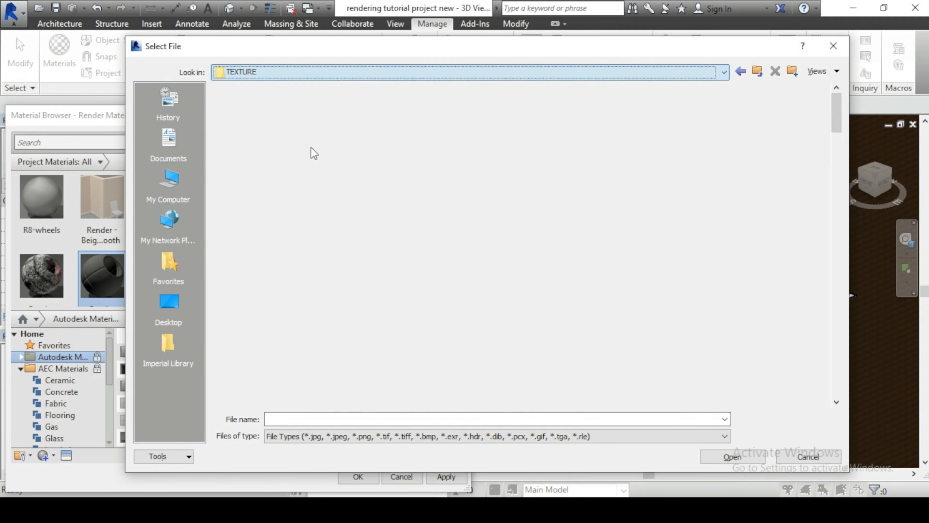
{"action": "scroll", "coordinate": [666, 293], "scroll_direction": "down", "scroll_amount": 5}
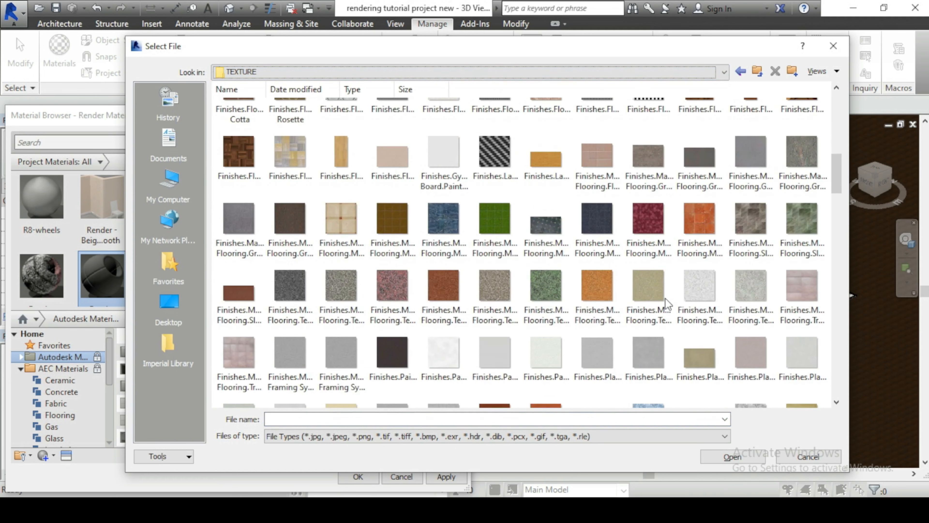
{"action": "scroll", "coordinate": [666, 298], "scroll_direction": "down", "scroll_amount": 3}
{"action": "scroll", "coordinate": [665, 298], "scroll_direction": "down", "scroll_amount": 3}
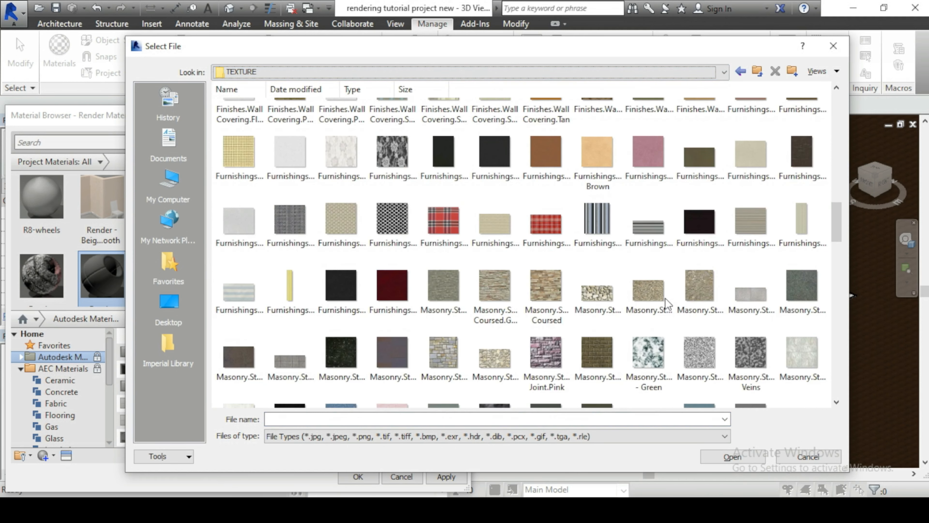
{"action": "scroll", "coordinate": [665, 298], "scroll_direction": "down", "scroll_amount": 3}
{"action": "scroll", "coordinate": [665, 298], "scroll_direction": "down", "scroll_amount": 4}
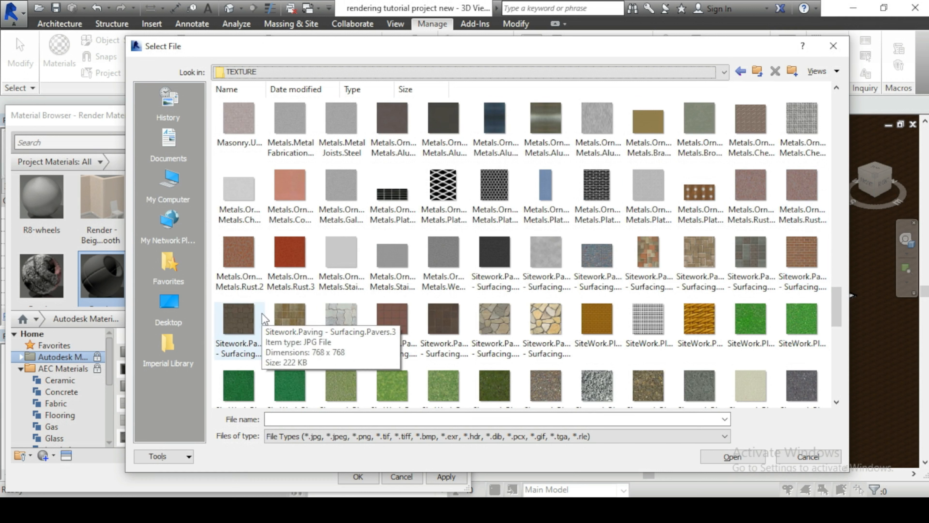
{"action": "left_click", "coordinate": [750, 255]}
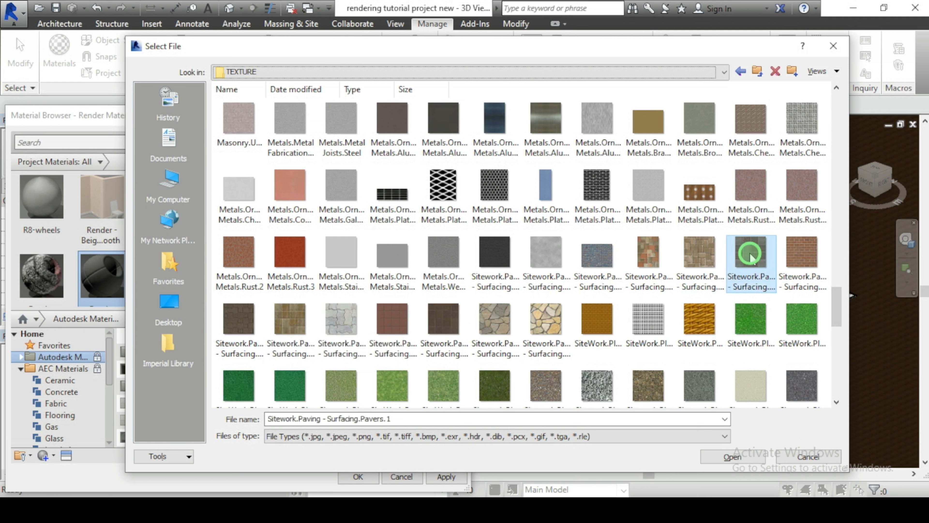
{"action": "left_click", "coordinate": [730, 457]}
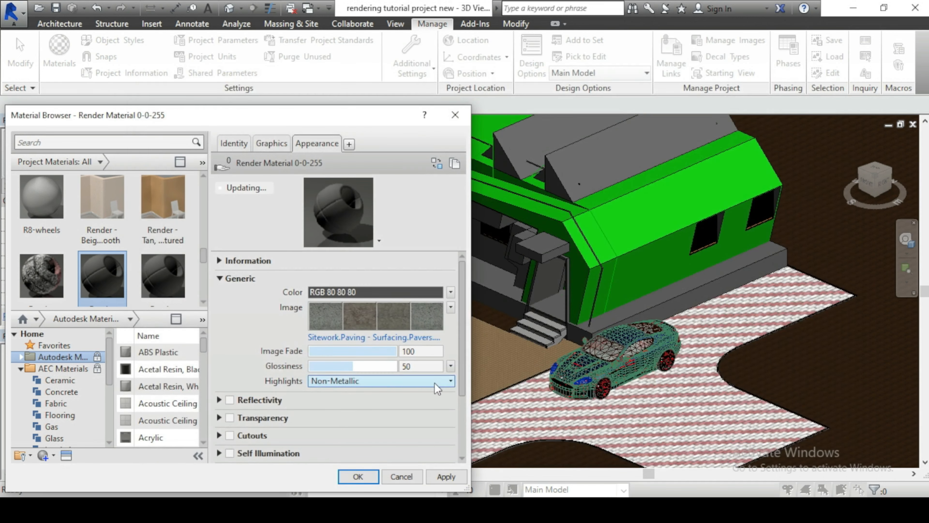
Enable Bump for Render Material 0-0-255 and assign Sitework.Paving - Surfacing.Pavers.Terra Cotta.bump from the Bump folder as its image.
{"action": "scroll", "coordinate": [464, 308], "scroll_direction": "down", "scroll_amount": 3}
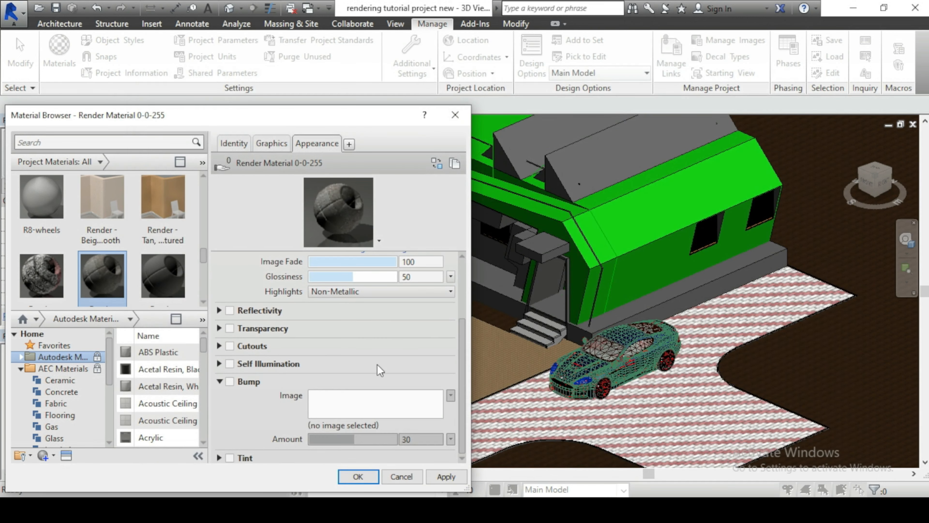
{"action": "left_click", "coordinate": [229, 381]}
{"action": "left_click", "coordinate": [353, 407]}
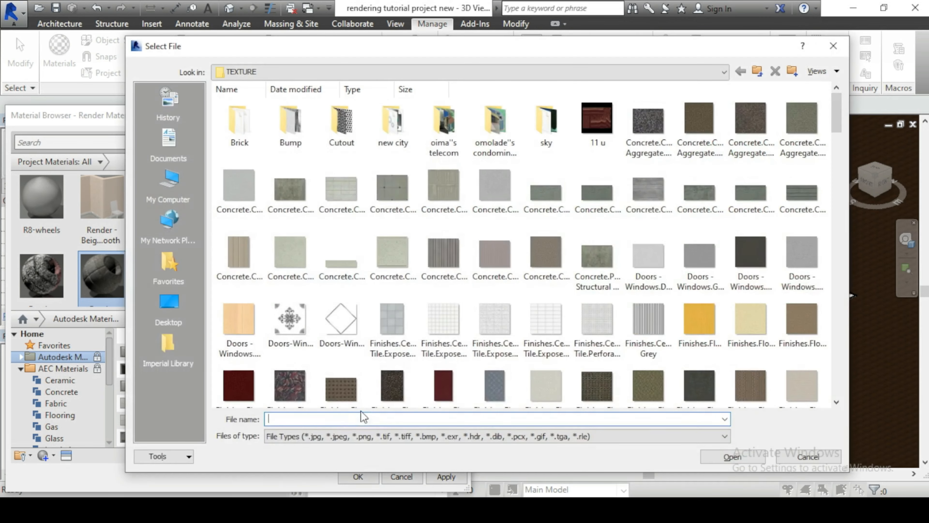
{"action": "double_click", "coordinate": [293, 134]}
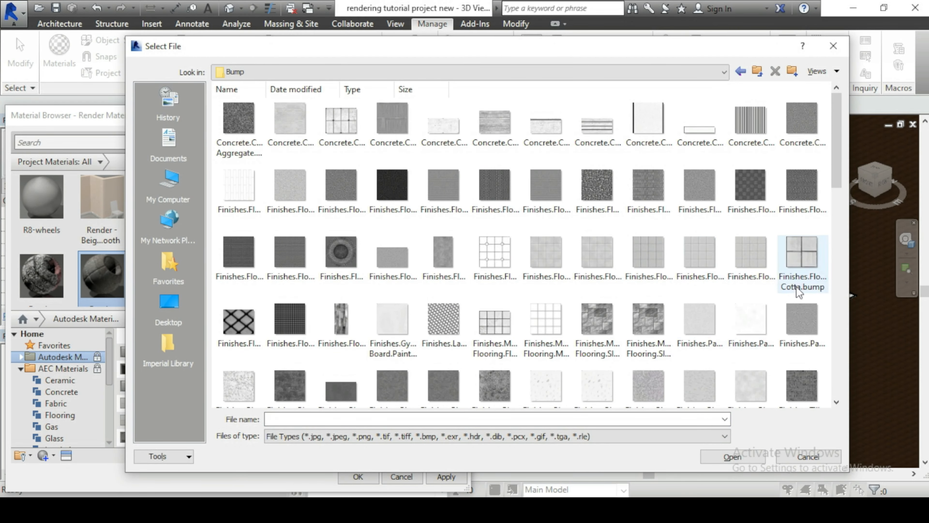
{"action": "scroll", "coordinate": [752, 274], "scroll_direction": "down", "scroll_amount": 5}
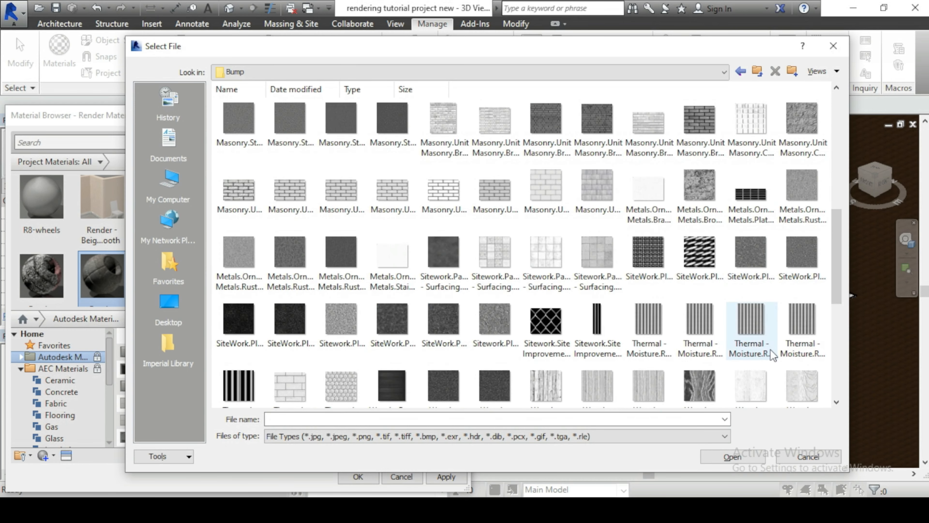
{"action": "scroll", "coordinate": [769, 354], "scroll_direction": "down", "scroll_amount": 3}
{"action": "scroll", "coordinate": [772, 354], "scroll_direction": "down", "scroll_amount": 3}
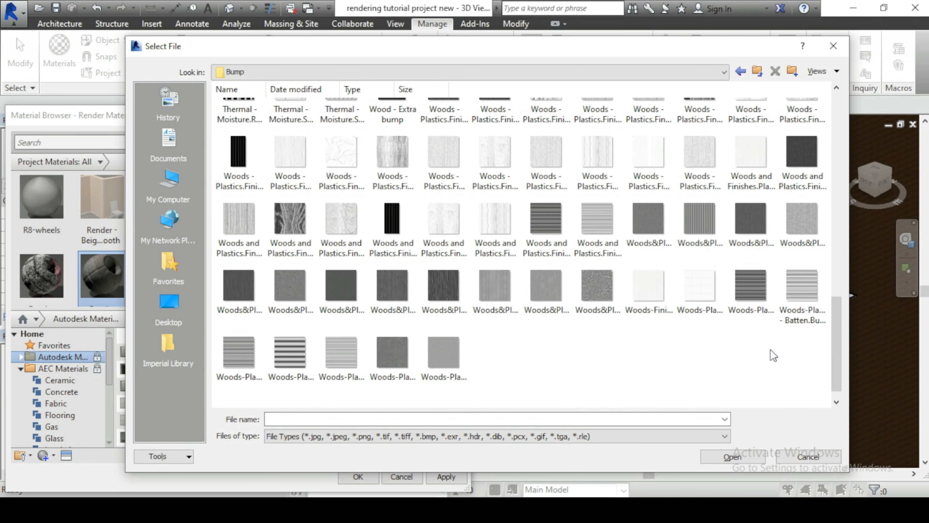
{"action": "scroll", "coordinate": [773, 355], "scroll_direction": "up", "scroll_amount": 3}
{"action": "scroll", "coordinate": [773, 355], "scroll_direction": "up", "scroll_amount": 3}
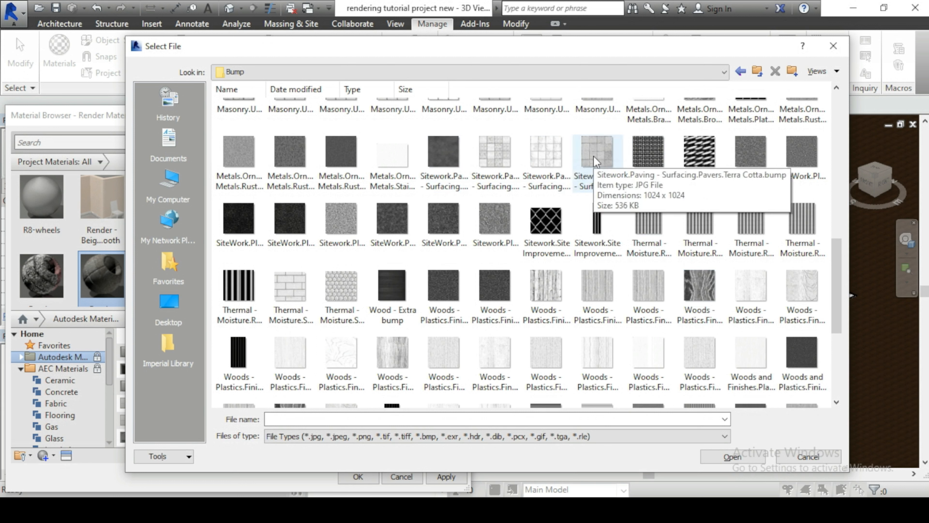
{"action": "left_click", "coordinate": [607, 159]}
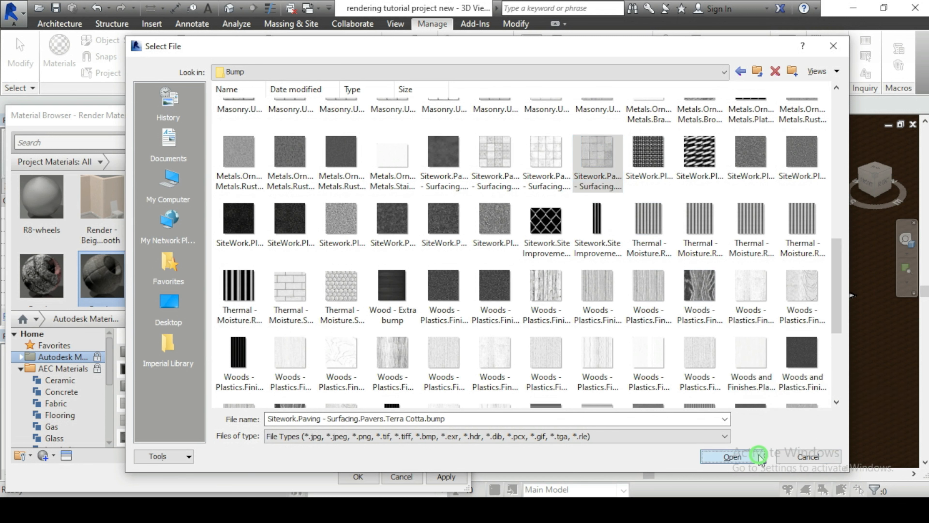
{"action": "left_click", "coordinate": [730, 456]}
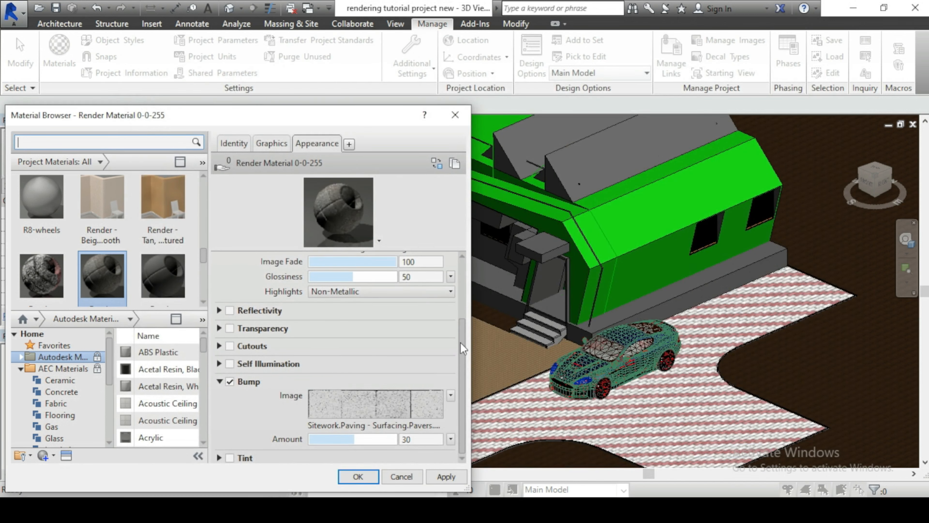
Set the generic appearance image's sample size to 4800 mm in width and height.
{"action": "scroll", "coordinate": [462, 347], "scroll_direction": "up", "scroll_amount": 3}
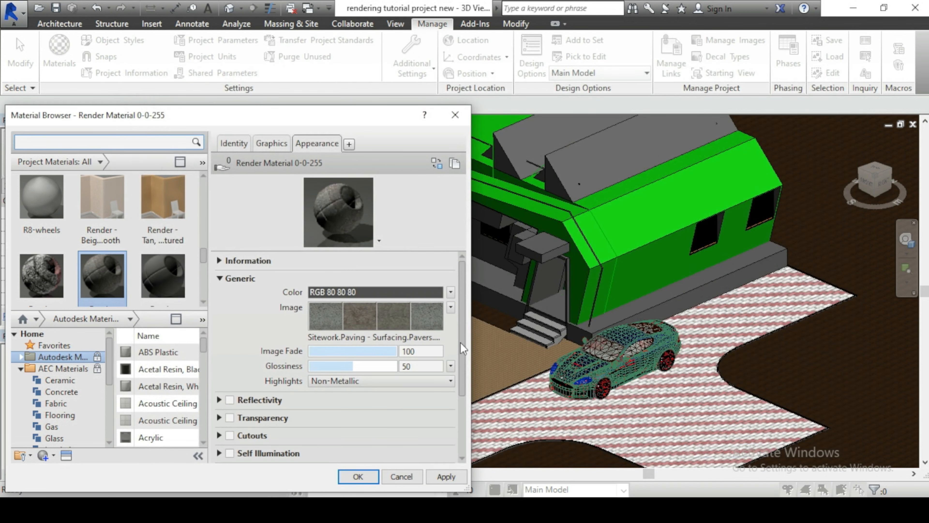
{"action": "left_click", "coordinate": [398, 308]}
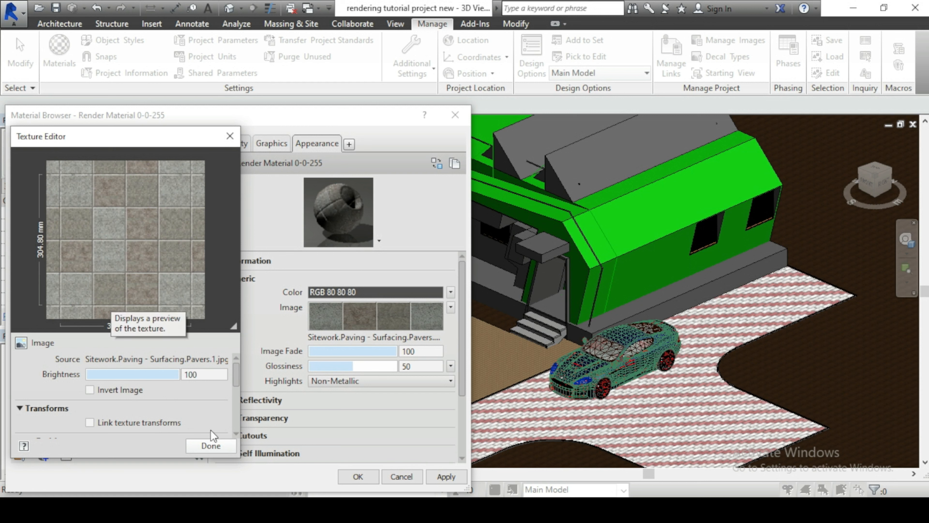
{"action": "scroll", "coordinate": [236, 381], "scroll_direction": "down", "scroll_amount": 3}
{"action": "scroll", "coordinate": [236, 377], "scroll_direction": "down", "scroll_amount": 2}
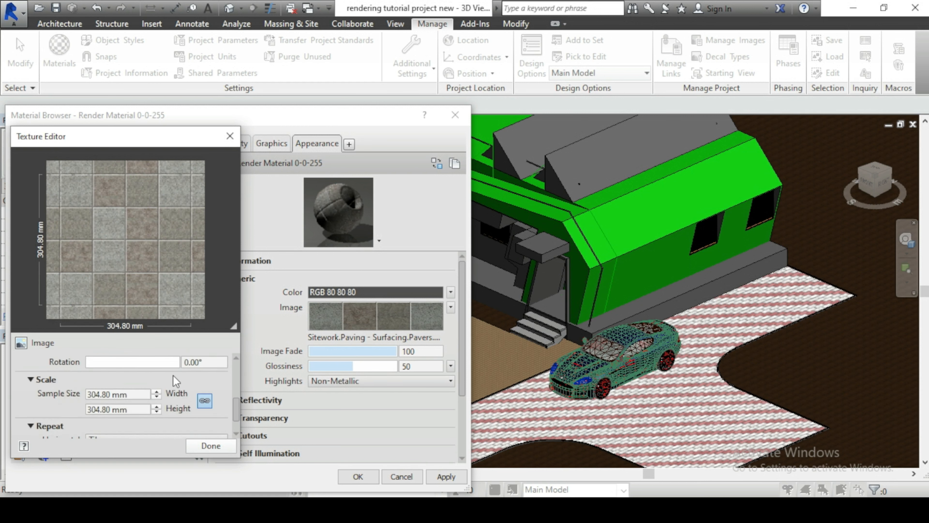
{"action": "left_click", "coordinate": [140, 394]}
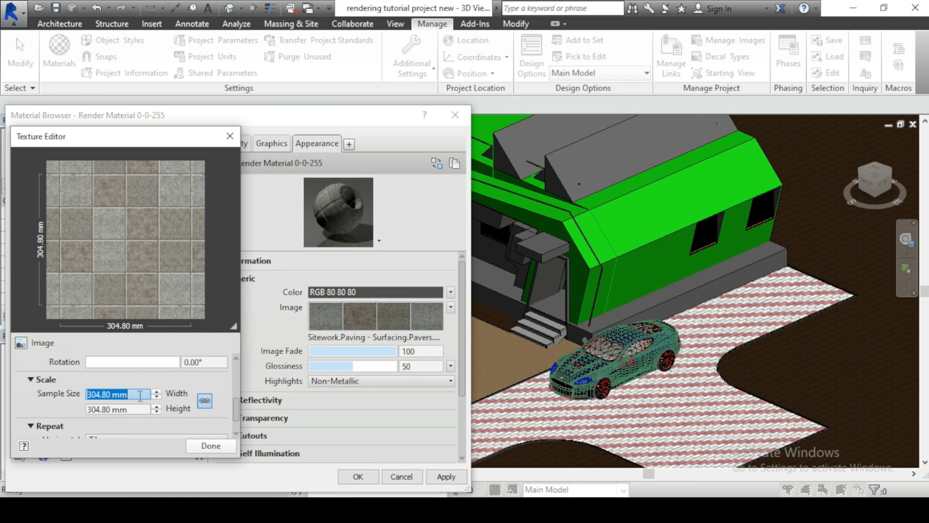
{"action": "type", "text": "4800"}
{"action": "left_click", "coordinate": [139, 409]}
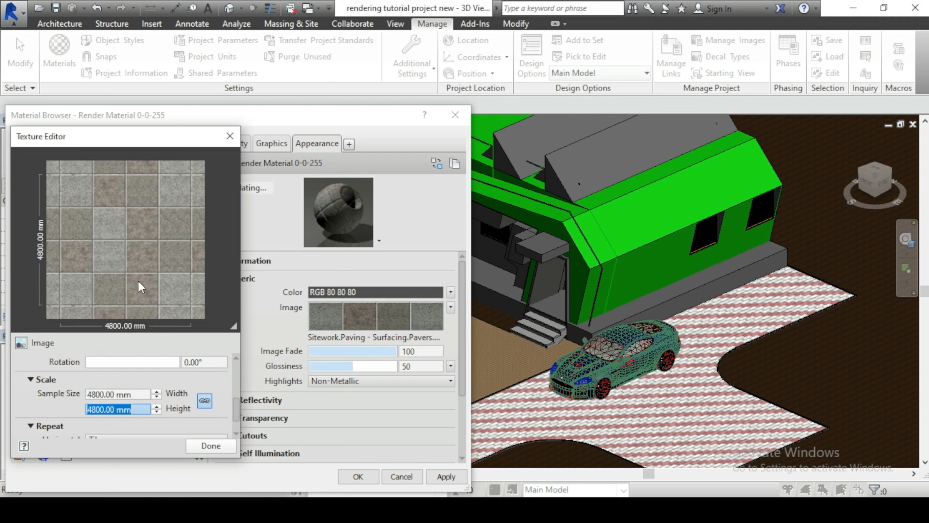
{"action": "left_click", "coordinate": [211, 446]}
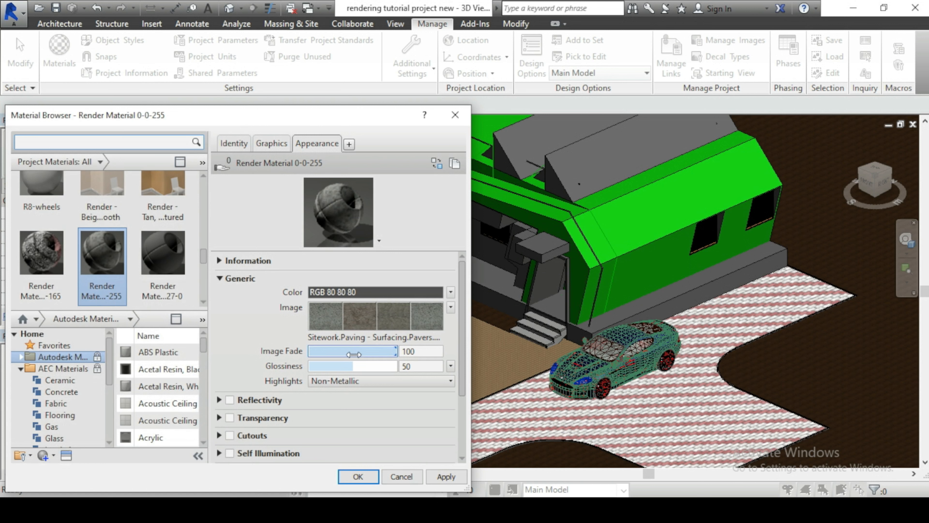
Raise the material's glossiness to 100 and set its bump amount to 200.
{"action": "left_click_drag", "start_coordinate": [356, 367], "coordinate": [408, 366]}
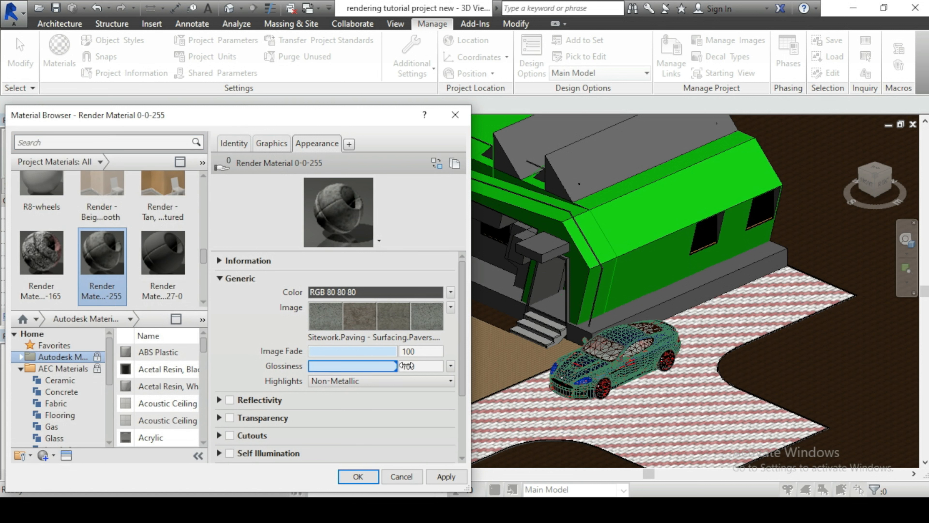
{"action": "scroll", "coordinate": [462, 324], "scroll_direction": "down", "scroll_amount": 2}
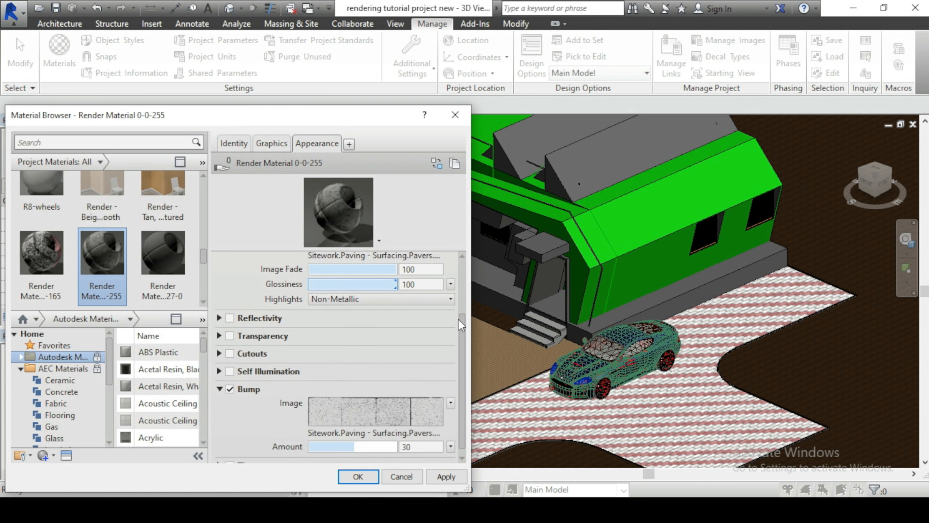
{"action": "double_click", "coordinate": [422, 446]}
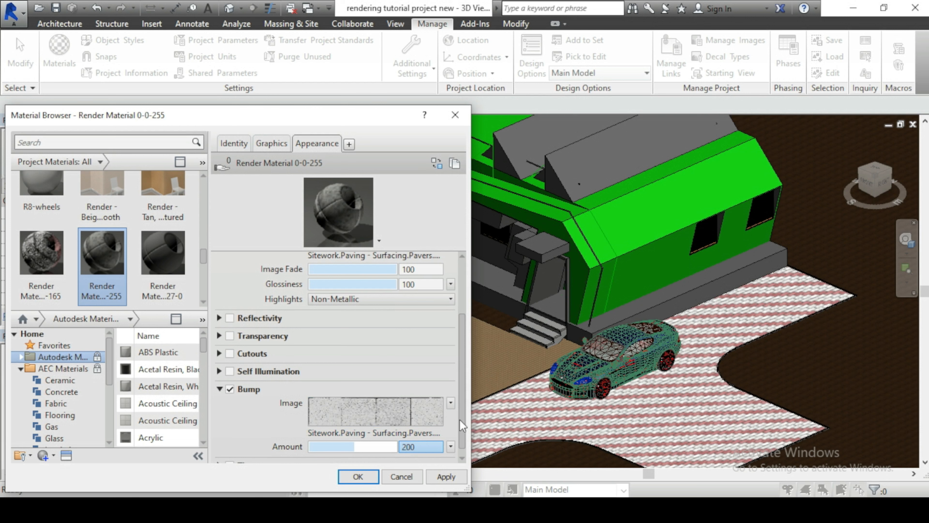
{"action": "scroll", "coordinate": [462, 425], "scroll_direction": "down", "scroll_amount": 1}
{"action": "left_click", "coordinate": [427, 459]}
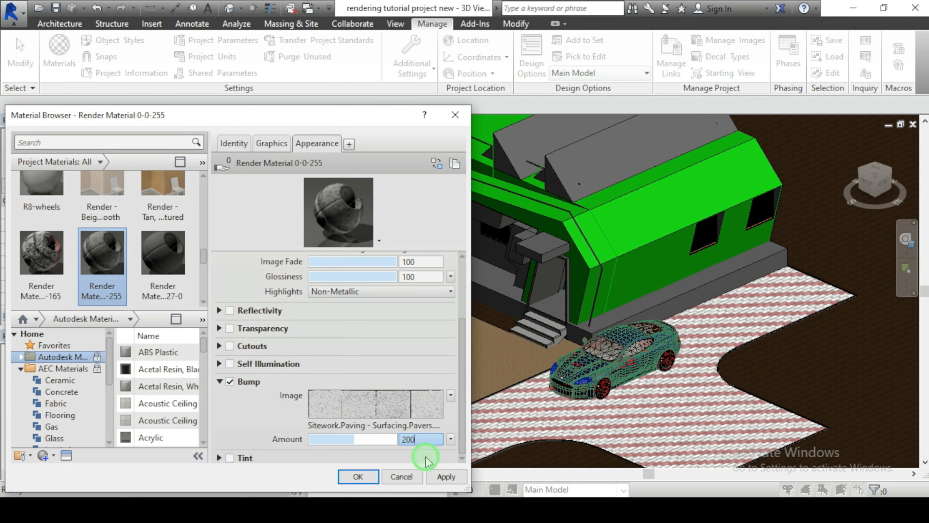
Set the bump image's sample size to 4800 mm by 4800 mm, and apply the material changes.
{"action": "left_click", "coordinate": [371, 408]}
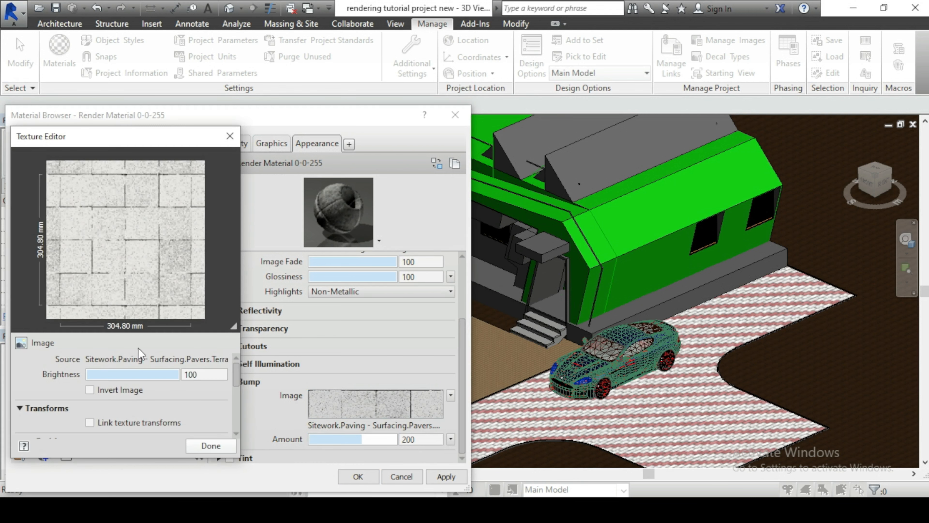
{"action": "scroll", "coordinate": [169, 409], "scroll_direction": "down", "scroll_amount": 5}
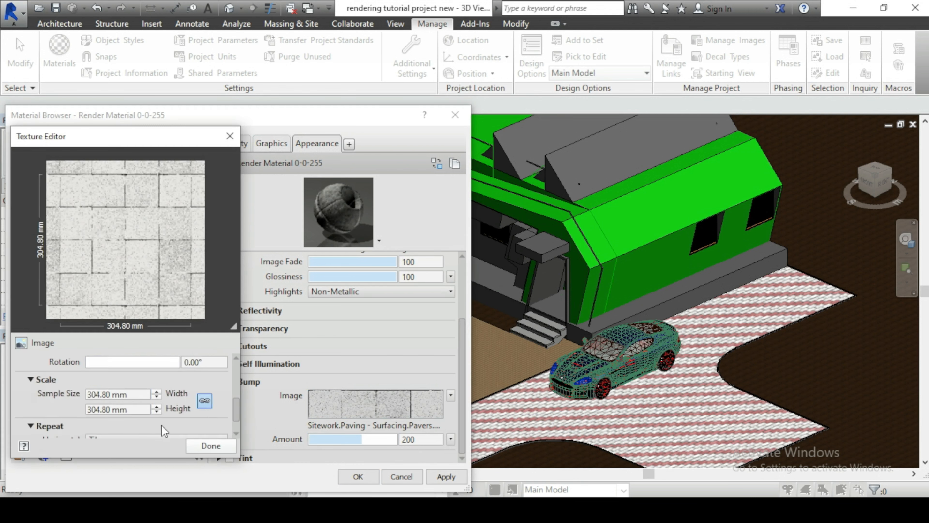
{"action": "left_click", "coordinate": [132, 395]}
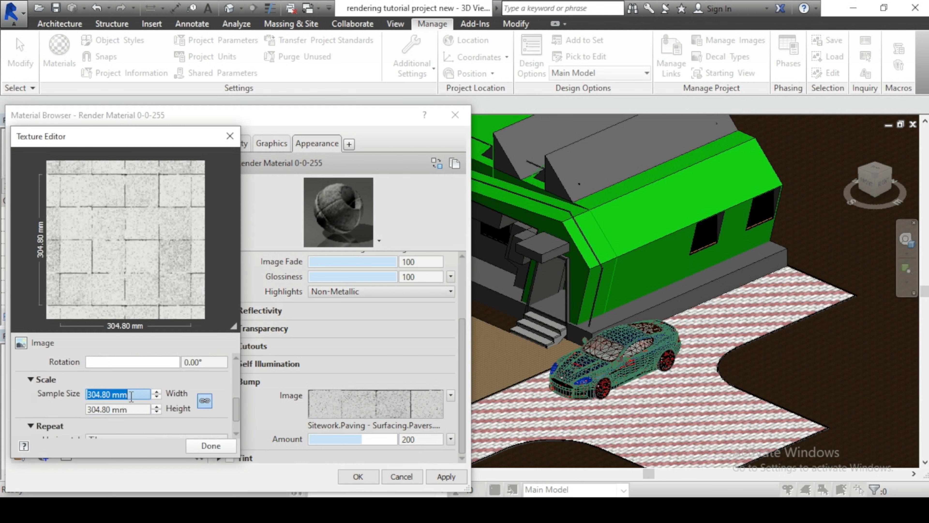
{"action": "type", "text": "4800"}
{"action": "key", "text": "Tab"}
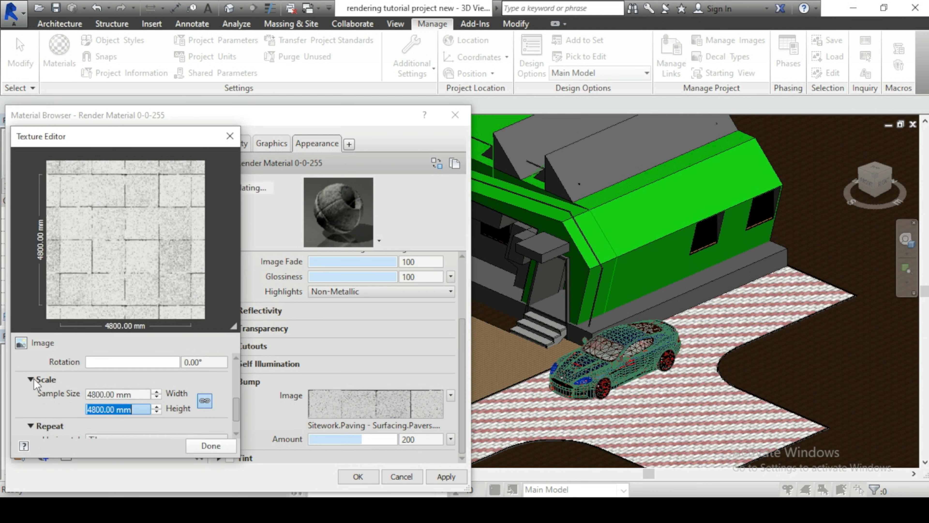
{"action": "left_click", "coordinate": [204, 446]}
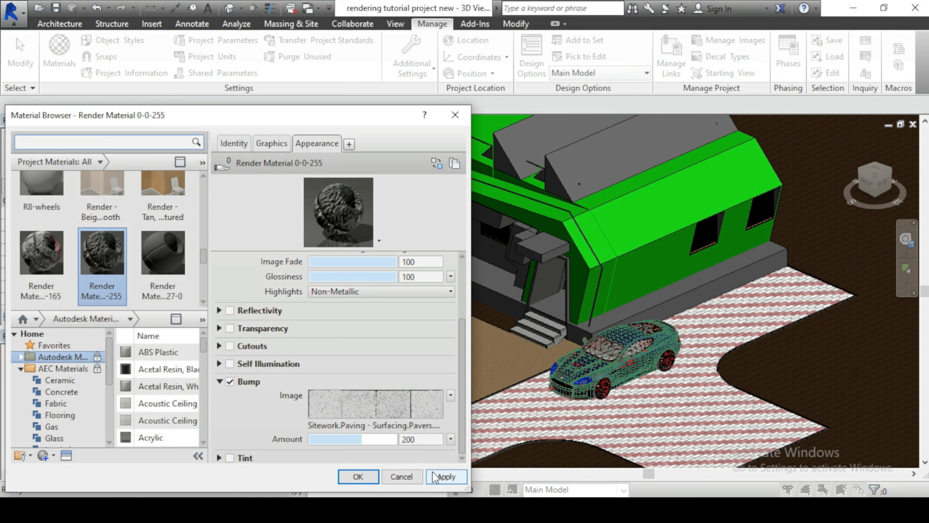
{"action": "left_click", "coordinate": [441, 477]}
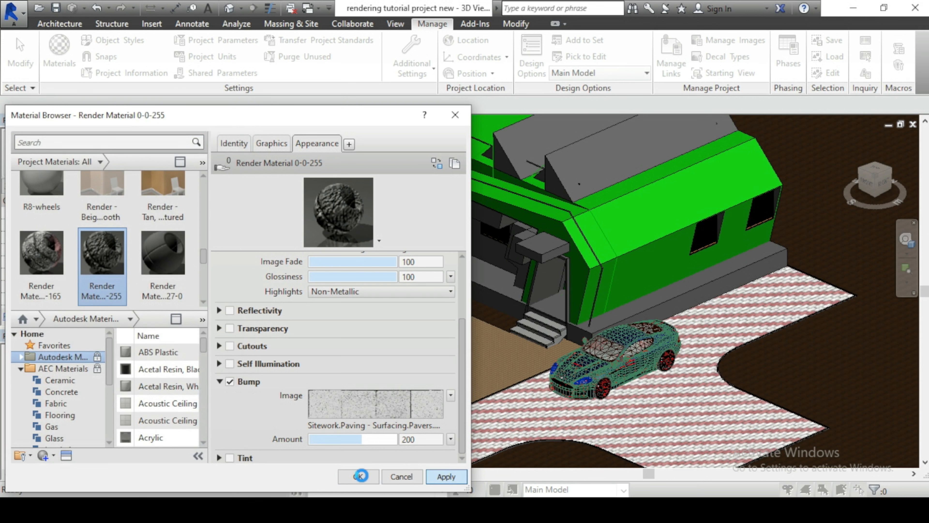
{"action": "left_click", "coordinate": [363, 475]}
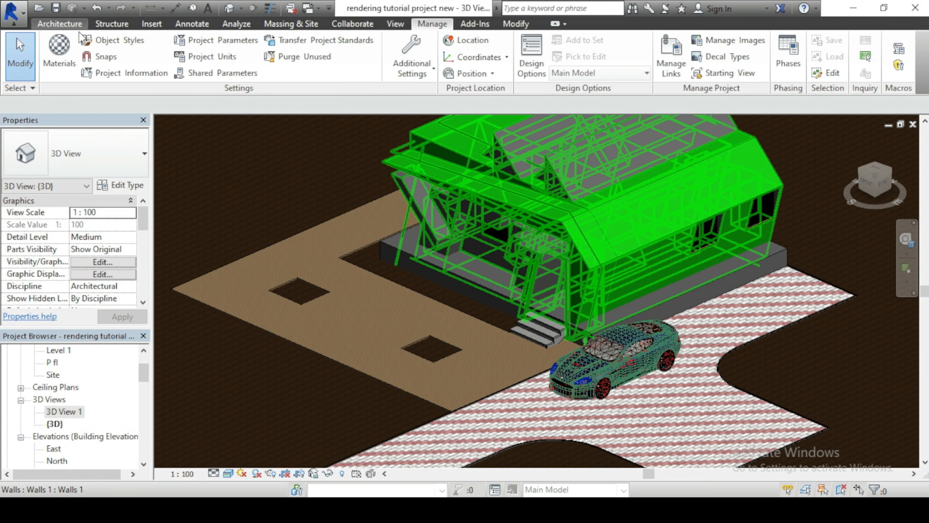
Paint the top face of the tiled floor in front of the house with Render Material 0-0-255.
{"action": "left_click", "coordinate": [516, 24]}
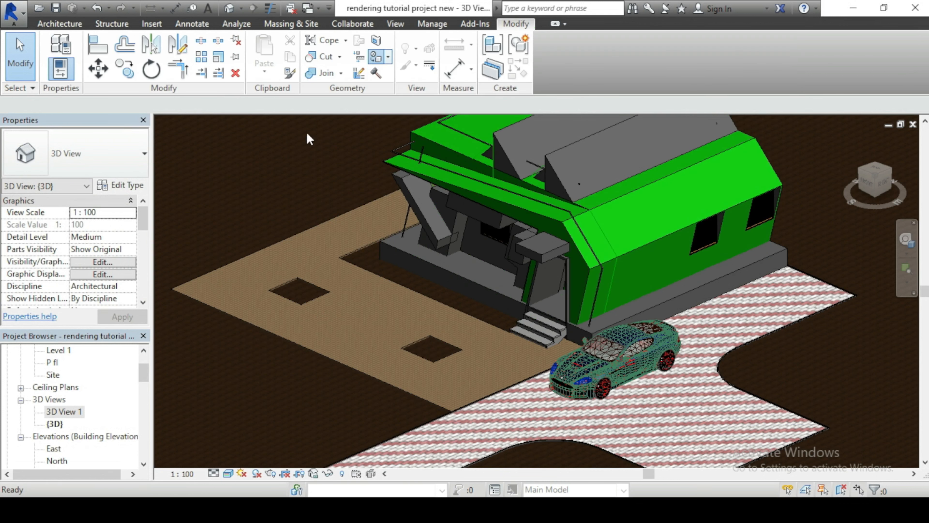
{"action": "key", "text": "p"}
{"action": "key", "text": "t"}
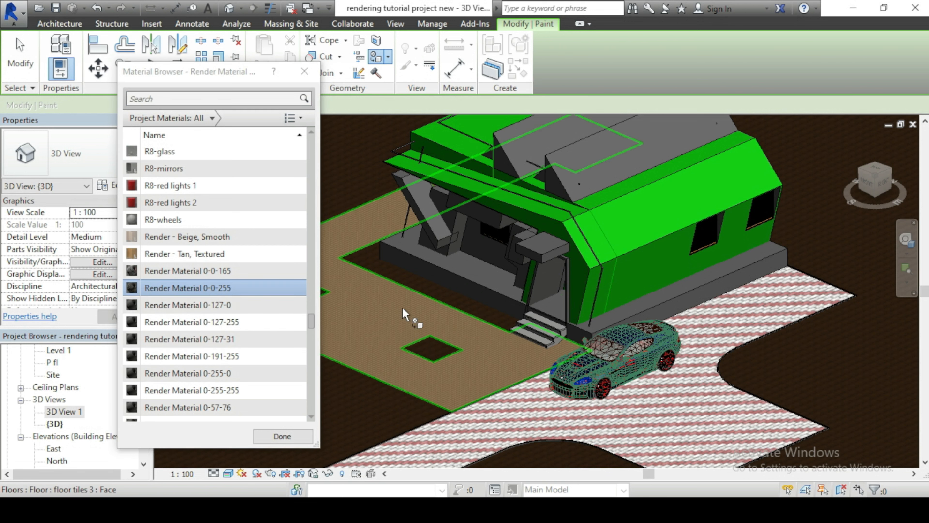
{"action": "scroll", "coordinate": [402, 307], "scroll_direction": "up", "scroll_amount": 3}
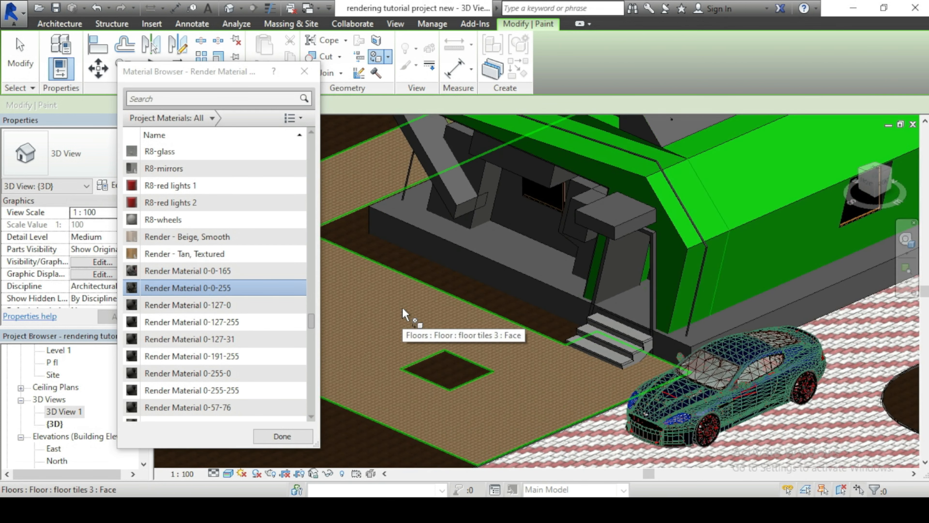
{"action": "left_click", "coordinate": [402, 308]}
Examine the paver scale and bump relief on the painted floor from several distances.
{"action": "scroll", "coordinate": [759, 398], "scroll_direction": "down", "scroll_amount": 3}
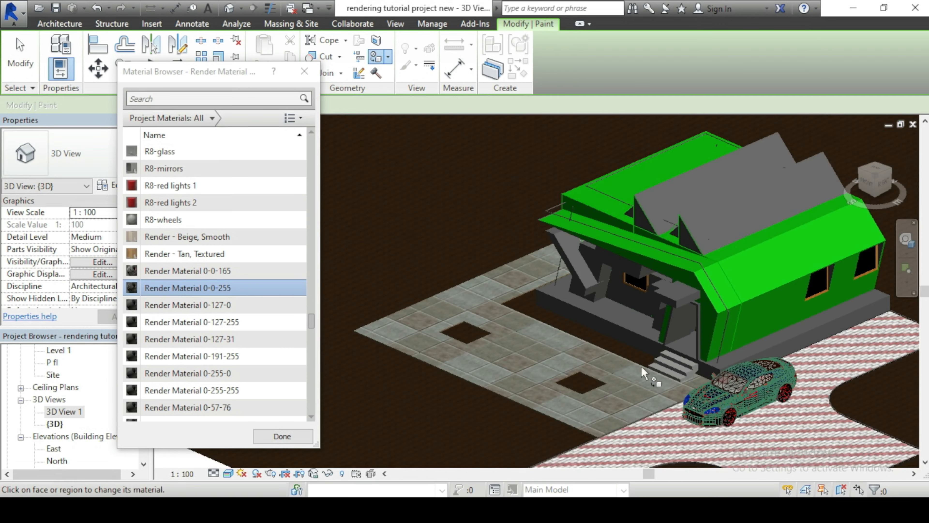
{"action": "scroll", "coordinate": [568, 307], "scroll_direction": "up", "scroll_amount": 6}
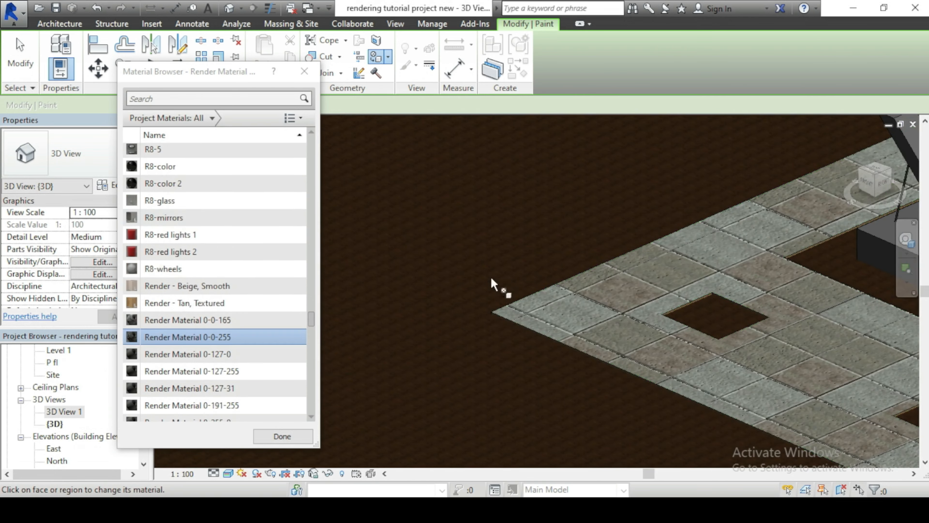
{"action": "scroll", "coordinate": [594, 327], "scroll_direction": "down", "scroll_amount": 3}
{"action": "scroll", "coordinate": [596, 329], "scroll_direction": "up", "scroll_amount": 2}
{"action": "scroll", "coordinate": [595, 329], "scroll_direction": "down", "scroll_amount": 2}
{"action": "scroll", "coordinate": [566, 310], "scroll_direction": "up", "scroll_amount": 3}
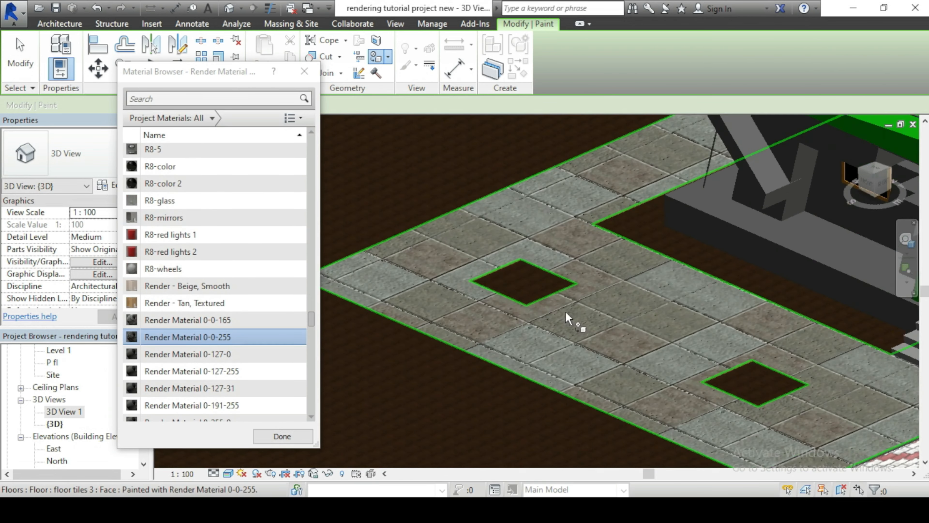
{"action": "scroll", "coordinate": [565, 311], "scroll_direction": "down", "scroll_amount": 3}
{"action": "scroll", "coordinate": [482, 258], "scroll_direction": "up", "scroll_amount": 4}
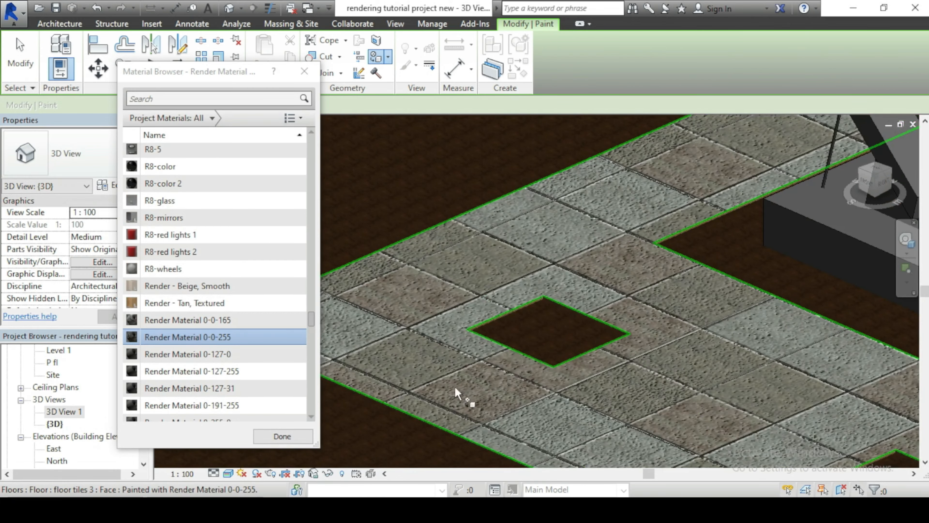
Paint the exposed inner edge faces of the floor's square opening with Render Material 0-0-255.
{"action": "scroll", "coordinate": [511, 324], "scroll_direction": "up", "scroll_amount": 4}
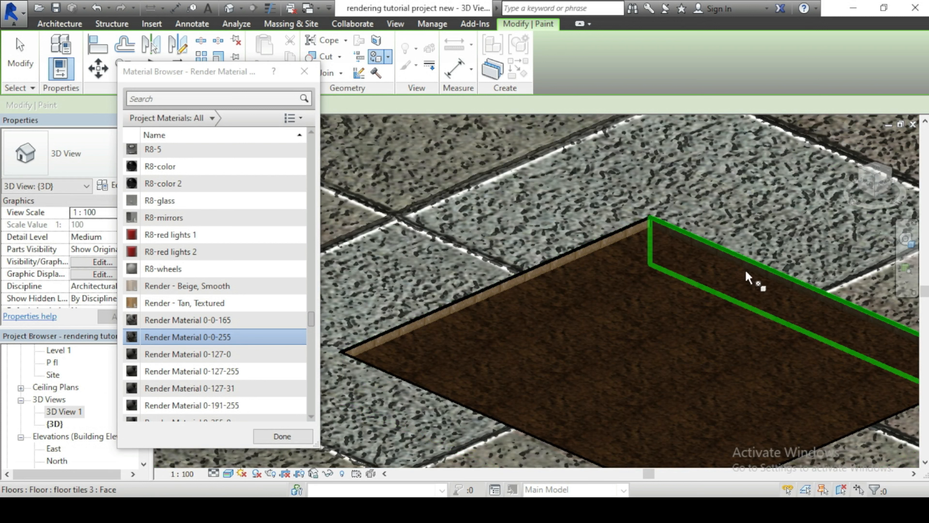
{"action": "left_click", "coordinate": [629, 258]}
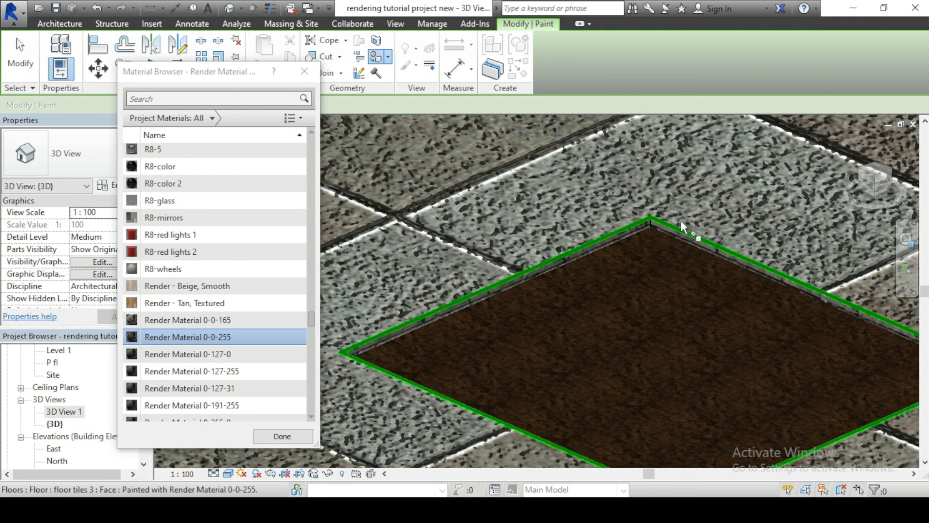
{"action": "scroll", "coordinate": [597, 233], "scroll_direction": "down", "scroll_amount": 5}
{"action": "scroll", "coordinate": [505, 220], "scroll_direction": "down", "scroll_amount": 3}
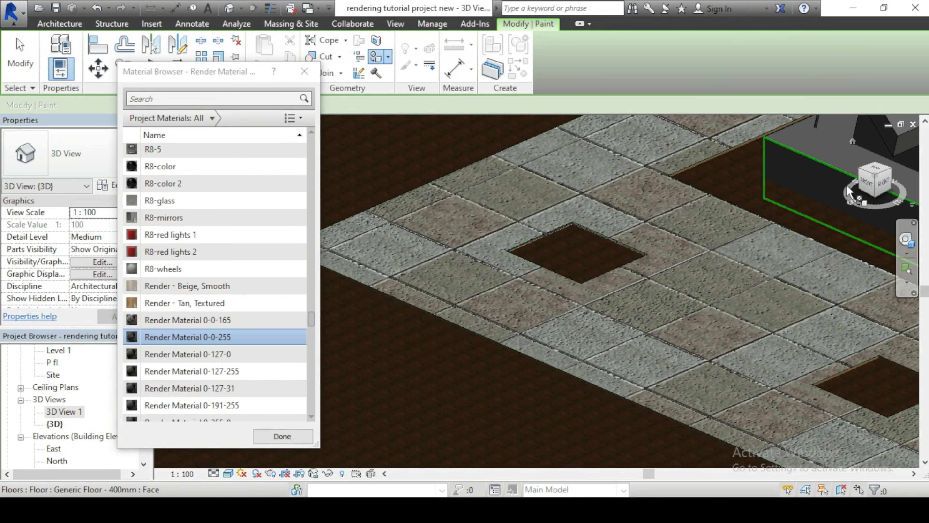
Paint the front outer edge face of the tiled floor with Render Material 0-0-255.
{"action": "left_click_drag", "start_coordinate": [869, 185], "coordinate": [887, 181]}
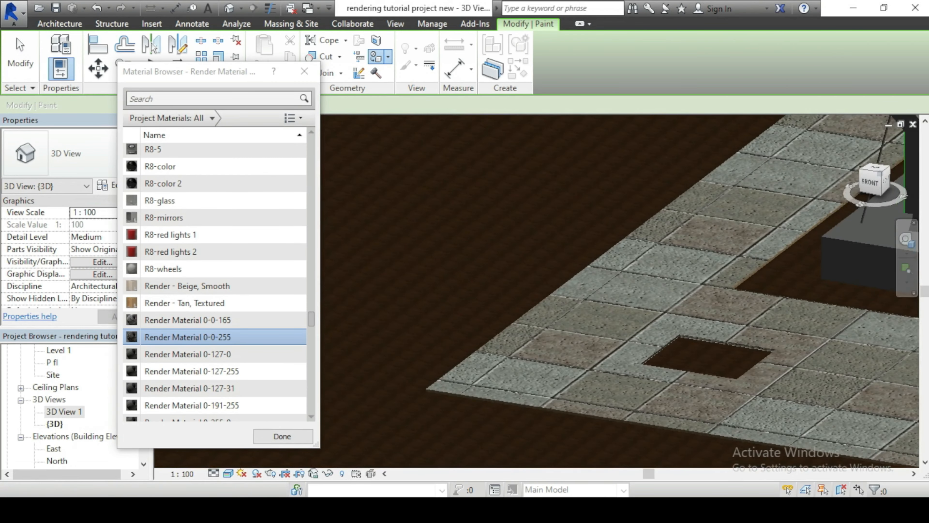
{"action": "scroll", "coordinate": [422, 413], "scroll_direction": "up", "scroll_amount": 4}
{"action": "scroll", "coordinate": [410, 411], "scroll_direction": "up", "scroll_amount": 2}
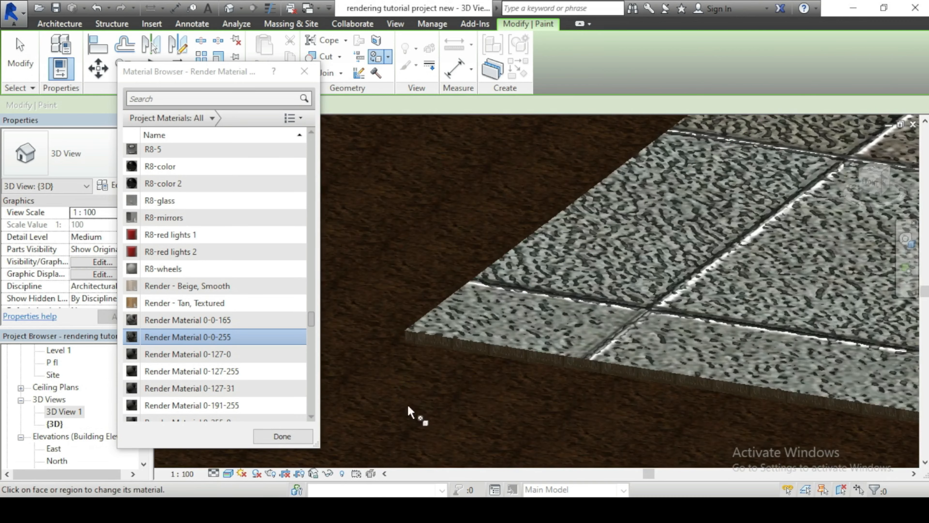
{"action": "left_click", "coordinate": [426, 348]}
{"action": "scroll", "coordinate": [367, 344], "scroll_direction": "down", "scroll_amount": 1}
{"action": "scroll", "coordinate": [366, 348], "scroll_direction": "down", "scroll_amount": 2}
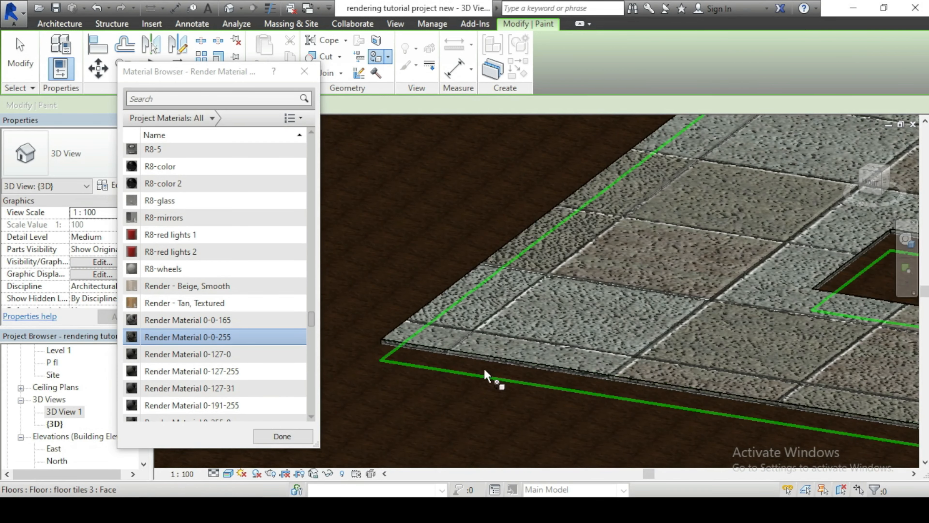
{"action": "left_click", "coordinate": [690, 212]}
{"action": "scroll", "coordinate": [395, 296], "scroll_direction": "down", "scroll_amount": 2}
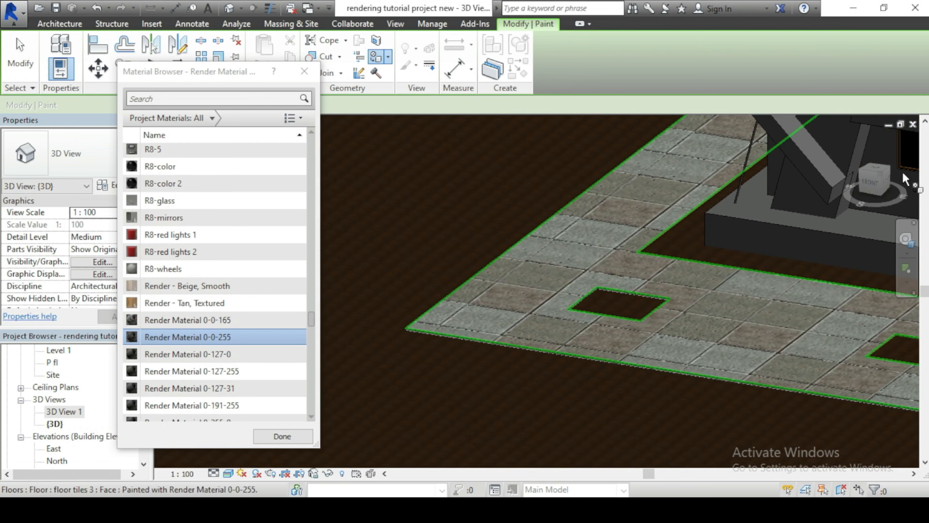
Check the paver layout around the square openings and beside the driveway, and finish painting.
{"action": "scroll", "coordinate": [494, 243], "scroll_direction": "down", "scroll_amount": 2}
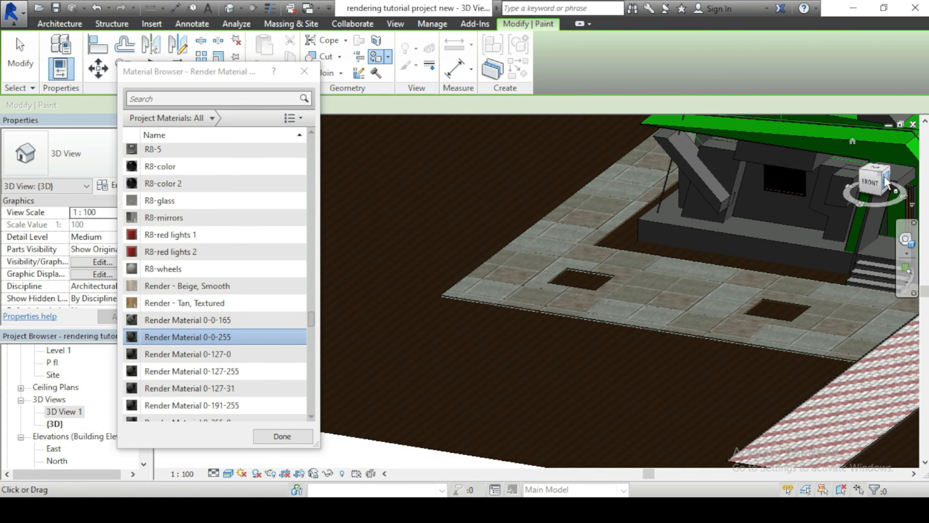
{"action": "left_click_drag", "start_coordinate": [874, 188], "coordinate": [821, 181]}
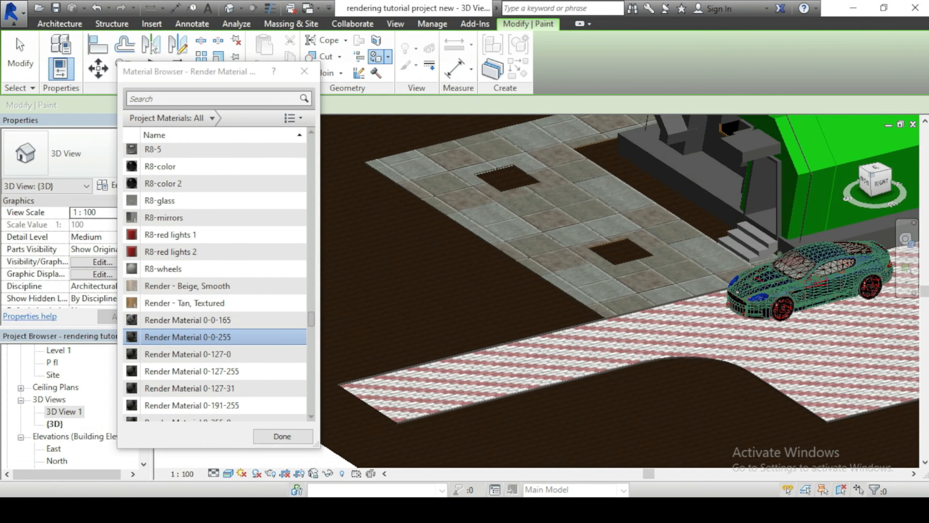
{"action": "scroll", "coordinate": [633, 262], "scroll_direction": "down", "scroll_amount": 2}
{"action": "scroll", "coordinate": [625, 253], "scroll_direction": "up", "scroll_amount": 5}
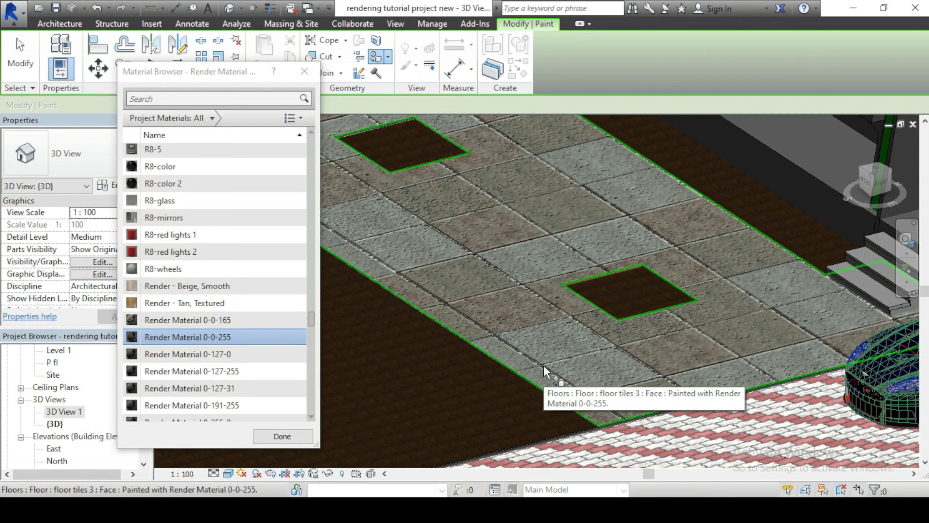
{"action": "scroll", "coordinate": [264, 330], "scroll_direction": "down", "scroll_amount": 1}
{"action": "left_click", "coordinate": [282, 435]}
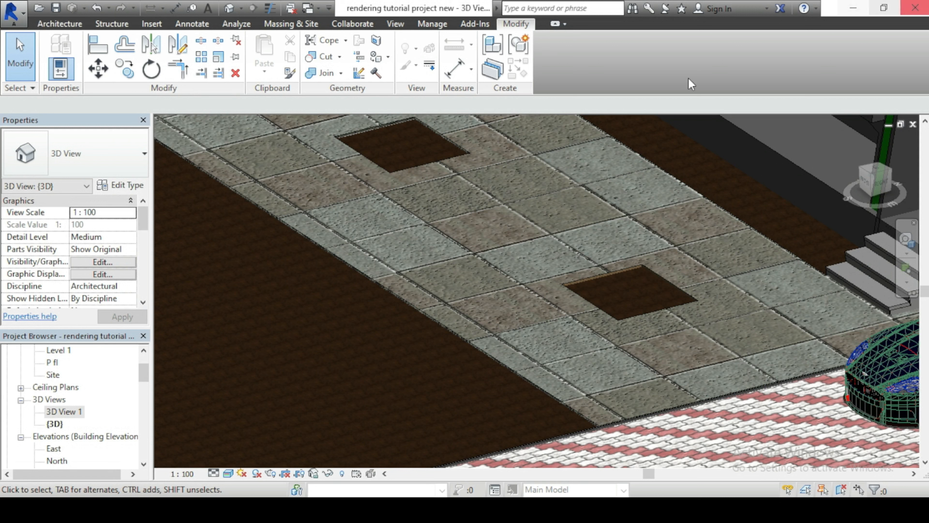
Open the paver image of Render Material 0-0-255's appearance for texture editing.
{"action": "left_click", "coordinate": [432, 24]}
{"action": "left_click", "coordinate": [59, 55]}
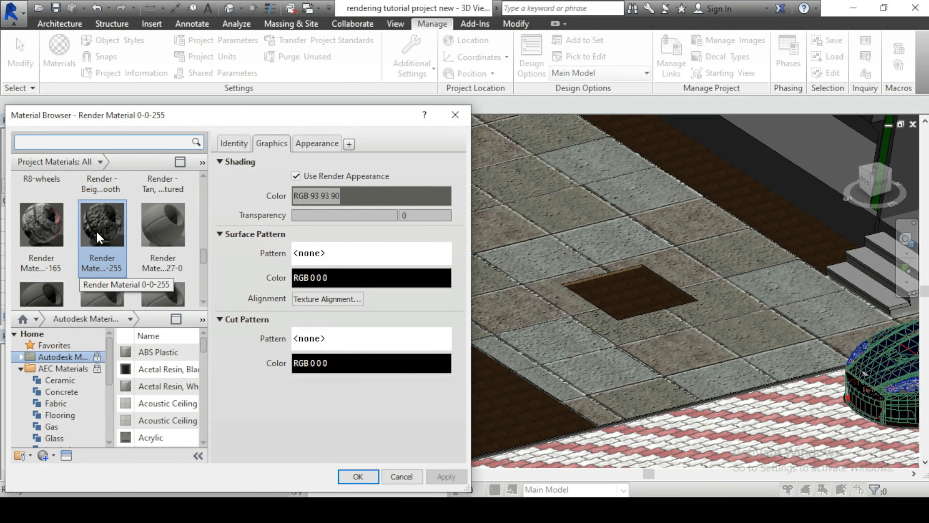
{"action": "left_click", "coordinate": [313, 144]}
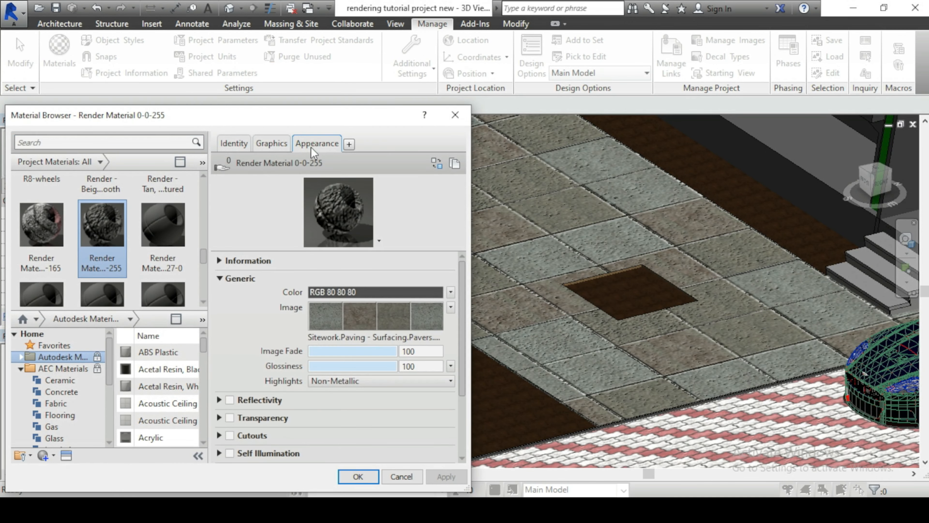
{"action": "left_click", "coordinate": [374, 315]}
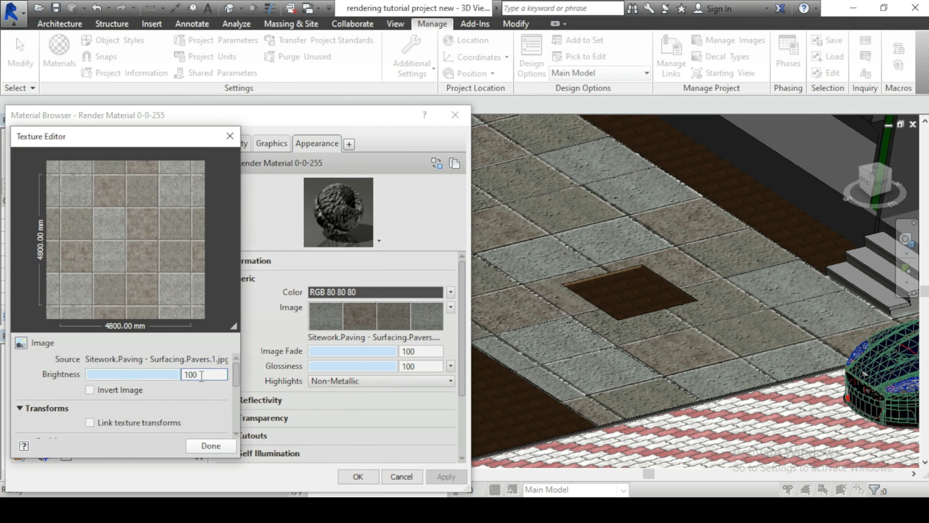
Set the paver image's X offset to 600 mm and apply the change to the material.
{"action": "scroll", "coordinate": [232, 367], "scroll_direction": "down", "scroll_amount": 2}
{"action": "scroll", "coordinate": [233, 367], "scroll_direction": "down", "scroll_amount": 2}
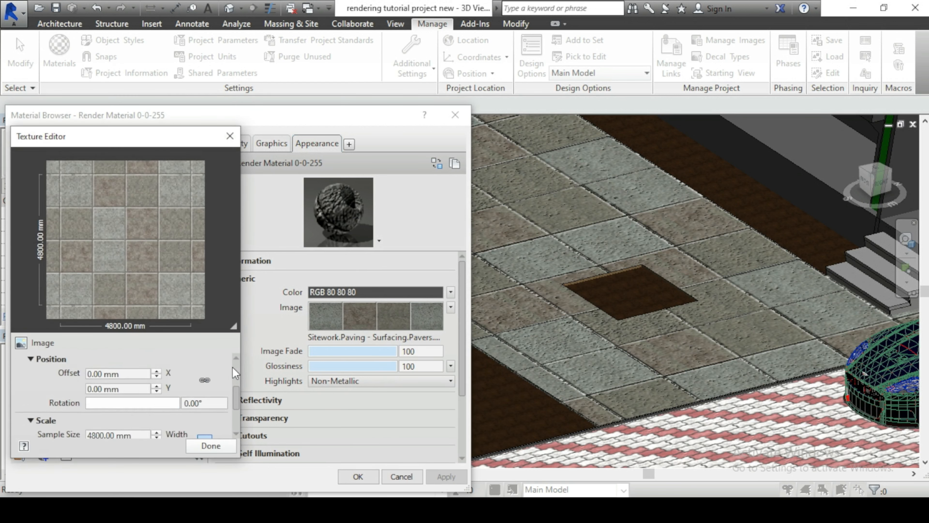
{"action": "left_click", "coordinate": [140, 377]}
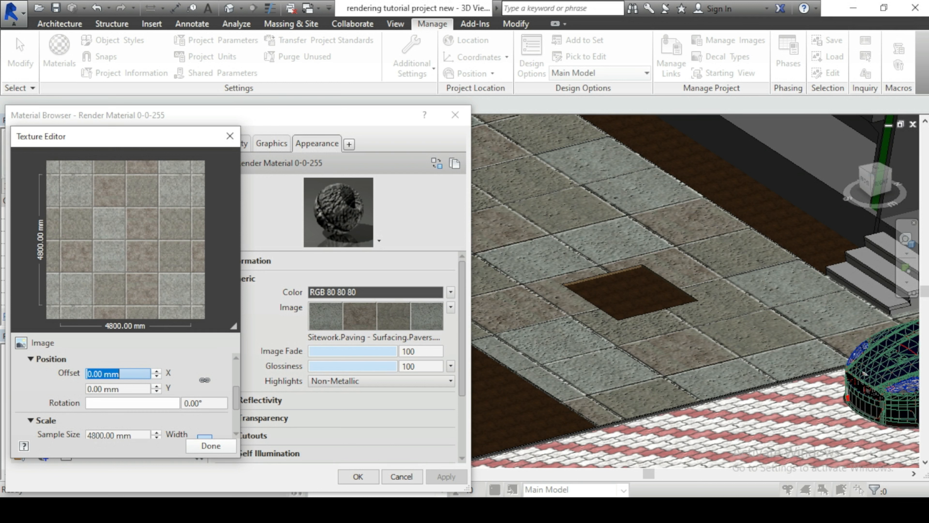
{"action": "left_click", "coordinate": [131, 374]}
{"action": "double_click", "coordinate": [130, 374]}
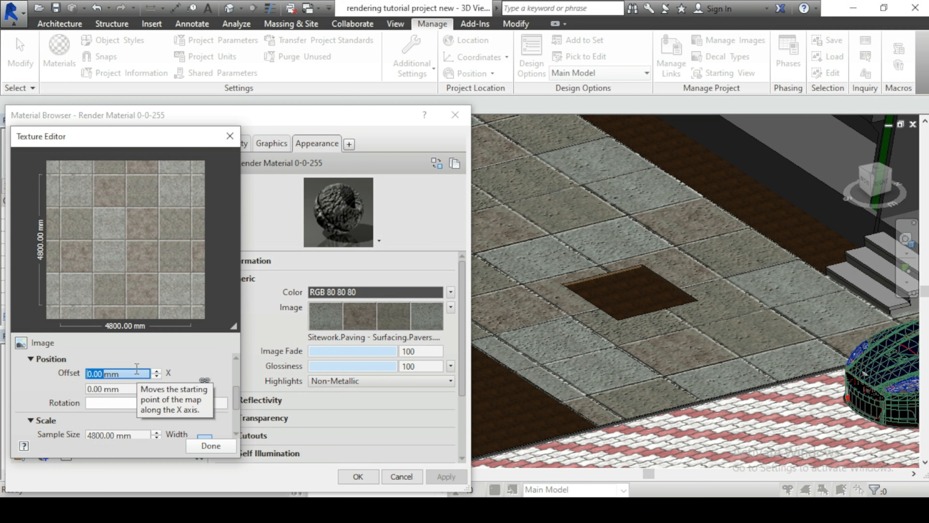
{"action": "type", "text": "6"}
{"action": "left_click", "coordinate": [132, 388]}
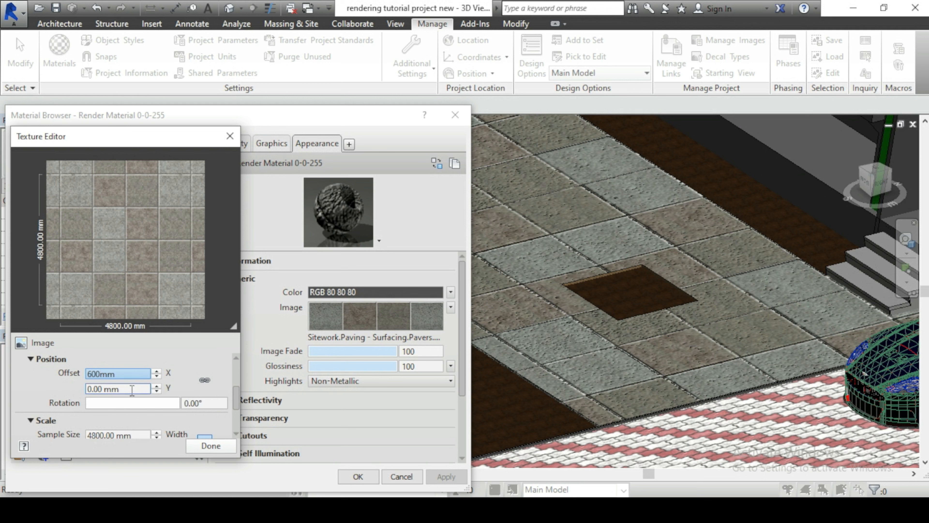
{"action": "left_click", "coordinate": [208, 448]}
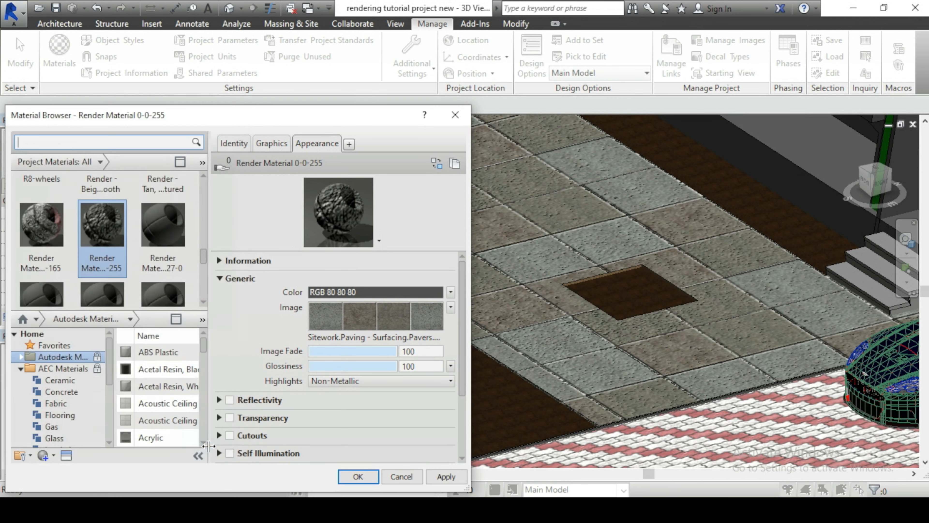
{"action": "left_click", "coordinate": [447, 476]}
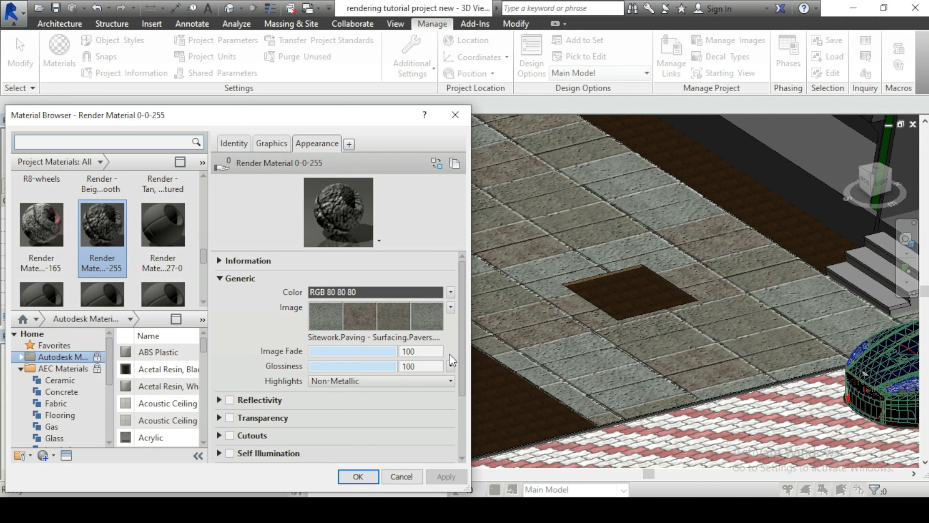
Set the bump image's X offset to 600 mm to match, and apply the change.
{"action": "scroll", "coordinate": [463, 338], "scroll_direction": "down", "scroll_amount": 5}
{"action": "left_click", "coordinate": [363, 404]}
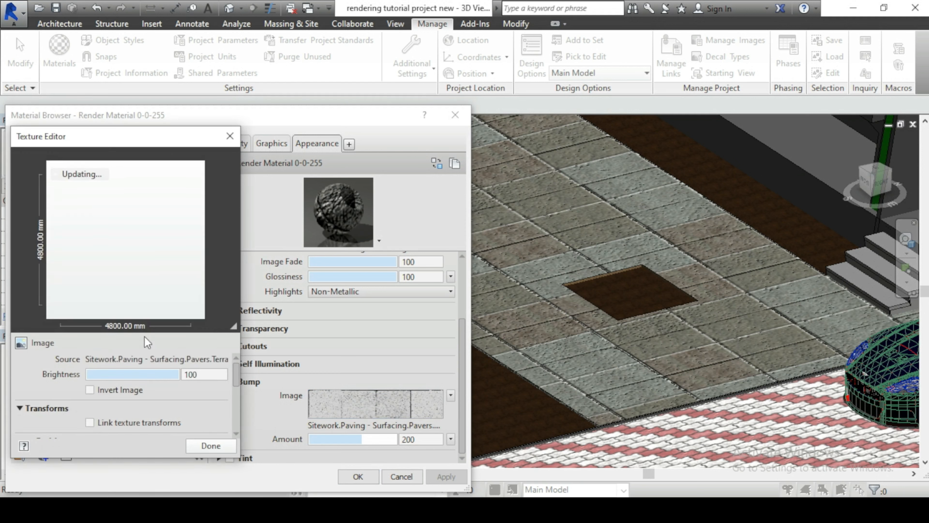
{"action": "scroll", "coordinate": [238, 361], "scroll_direction": "down", "scroll_amount": 3}
{"action": "scroll", "coordinate": [238, 361], "scroll_direction": "down", "scroll_amount": 2}
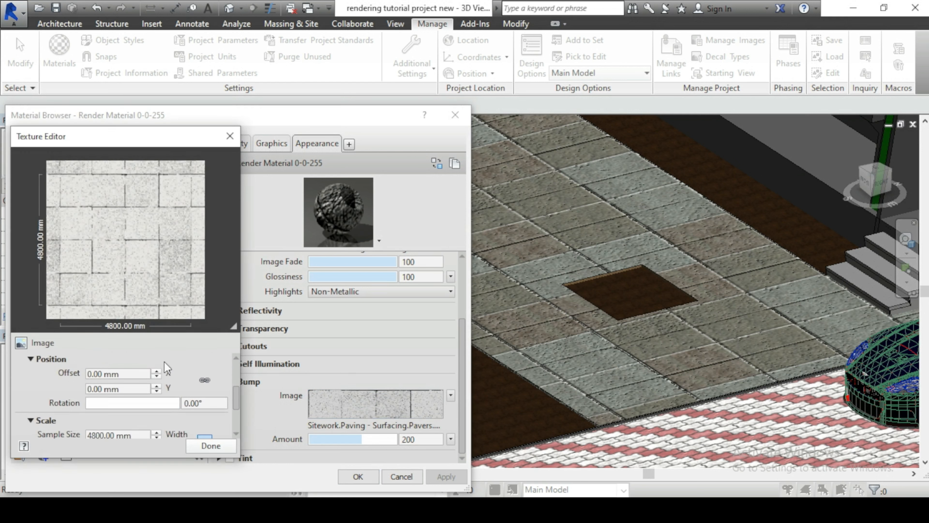
{"action": "left_click", "coordinate": [134, 373]}
{"action": "type", "text": "60"}
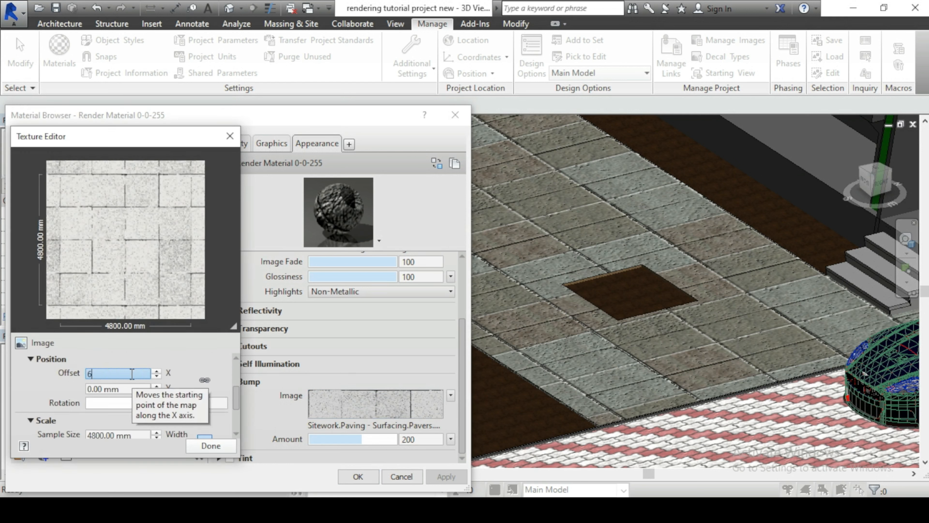
{"action": "left_click", "coordinate": [211, 446]}
{"action": "left_click", "coordinate": [444, 477]}
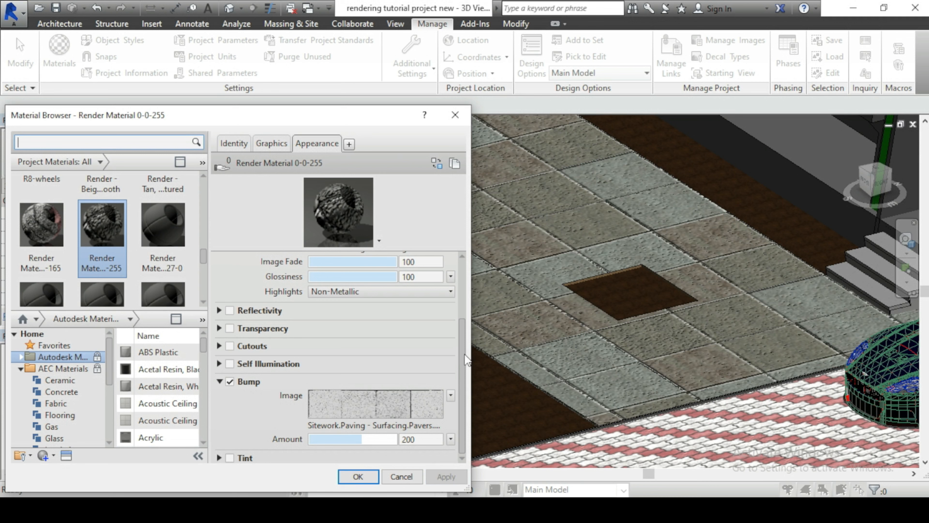
Set the paver image's Y offset to 600 mm and apply the change.
{"action": "scroll", "coordinate": [458, 347], "scroll_direction": "up", "scroll_amount": 3}
{"action": "left_click", "coordinate": [424, 319]}
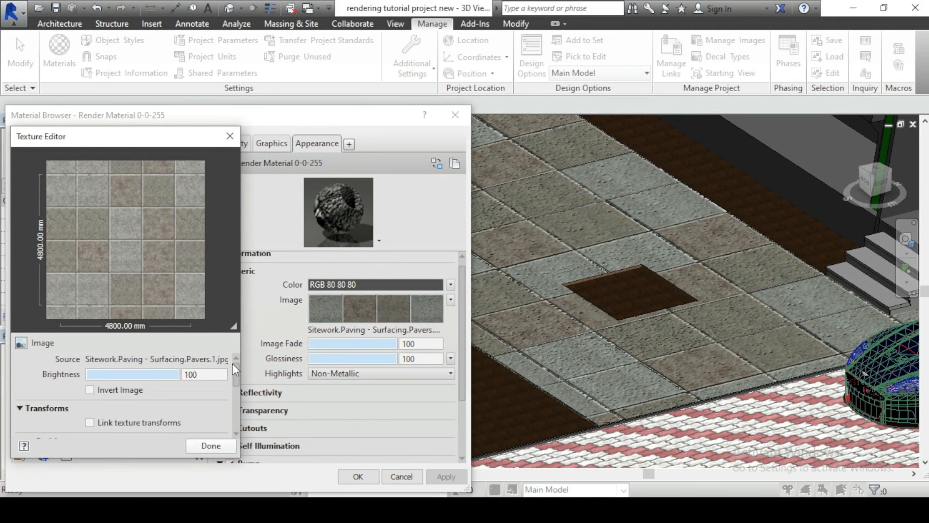
{"action": "left_click_drag", "start_coordinate": [233, 363], "coordinate": [232, 372]}
{"action": "left_click", "coordinate": [141, 434]}
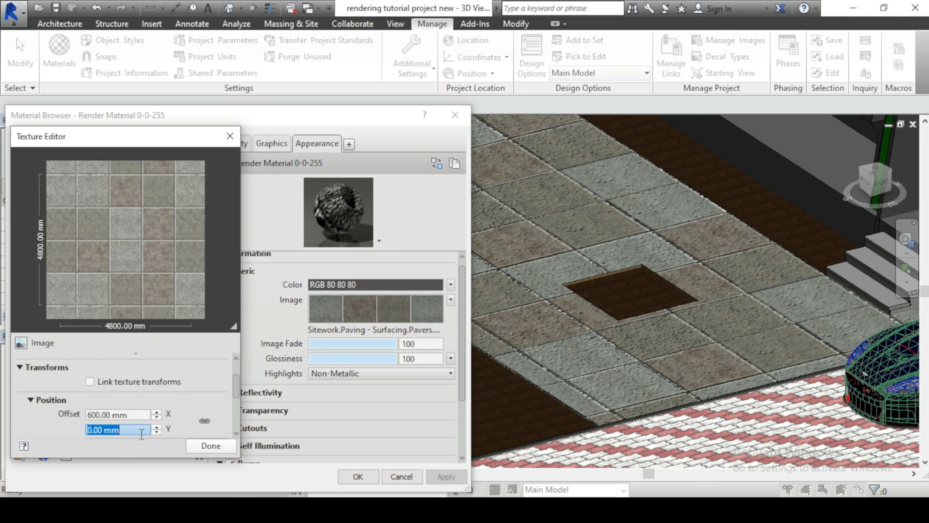
{"action": "type", "text": "600"}
{"action": "key", "text": "Tab"}
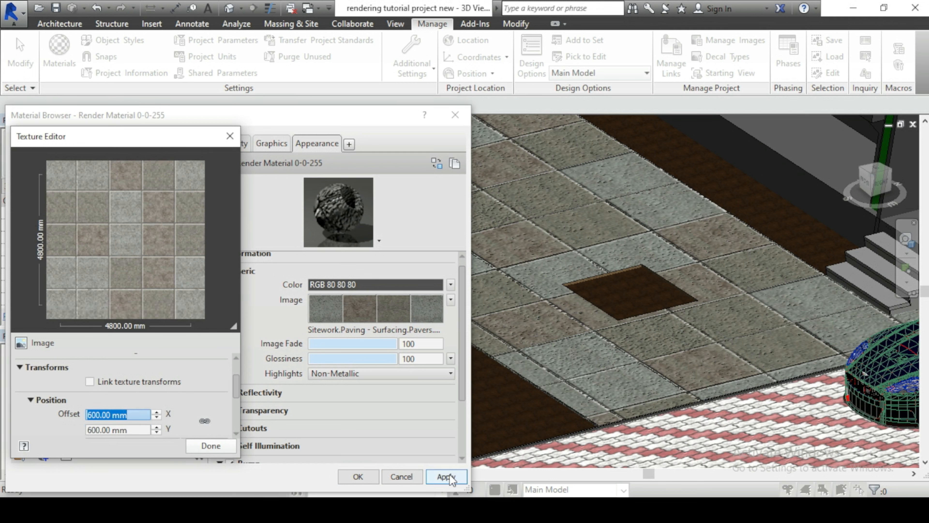
{"action": "left_click", "coordinate": [446, 476]}
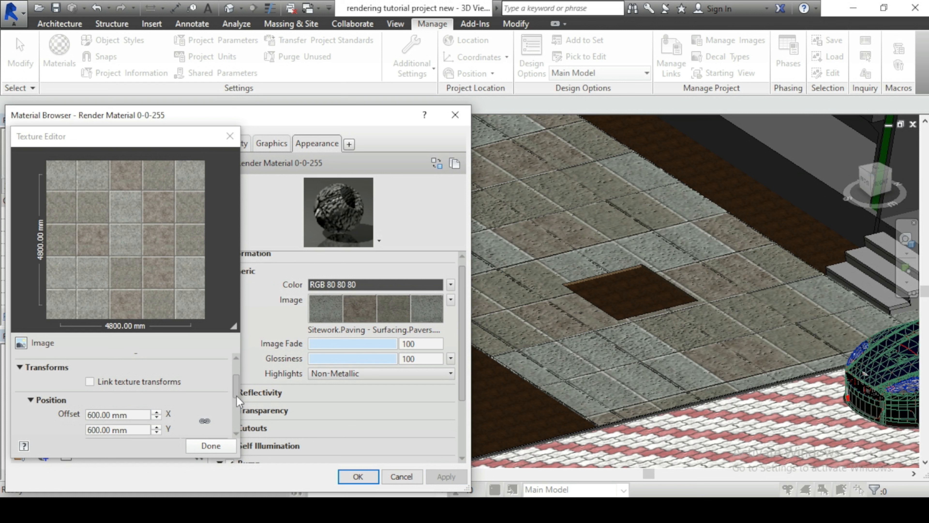
Set the bump image's Y offset to 600 mm and apply the change.
{"action": "scroll", "coordinate": [454, 373], "scroll_direction": "down", "scroll_amount": 3}
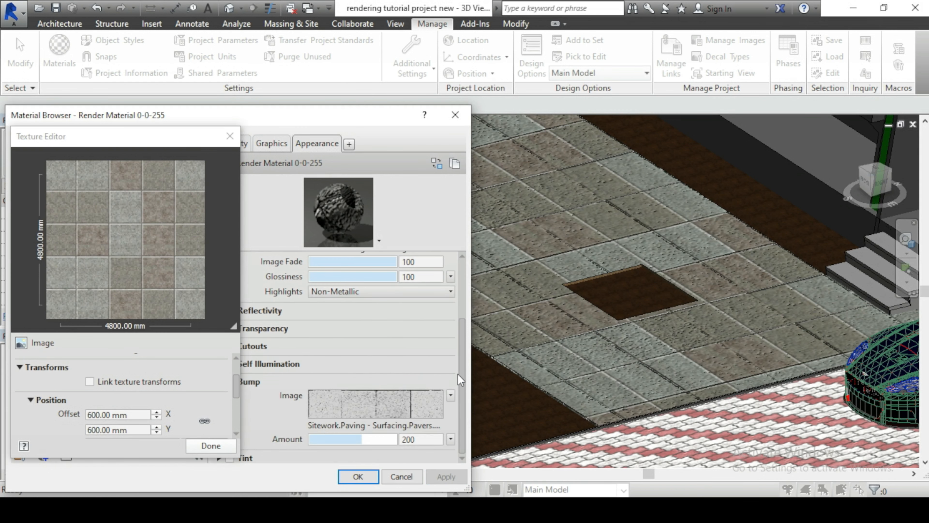
{"action": "left_click", "coordinate": [420, 402]}
{"action": "scroll", "coordinate": [233, 376], "scroll_direction": "down", "scroll_amount": 3}
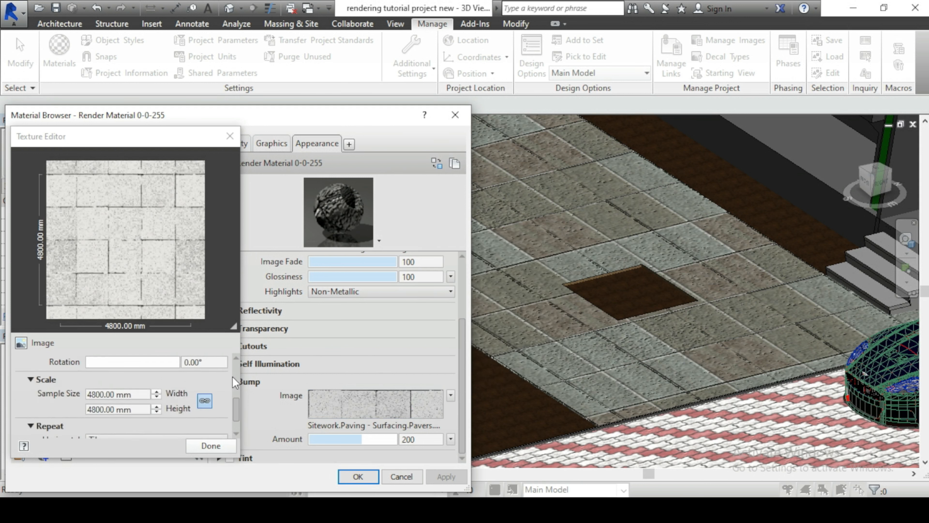
{"action": "scroll", "coordinate": [144, 382], "scroll_direction": "up", "scroll_amount": 2}
{"action": "left_click", "coordinate": [127, 390]}
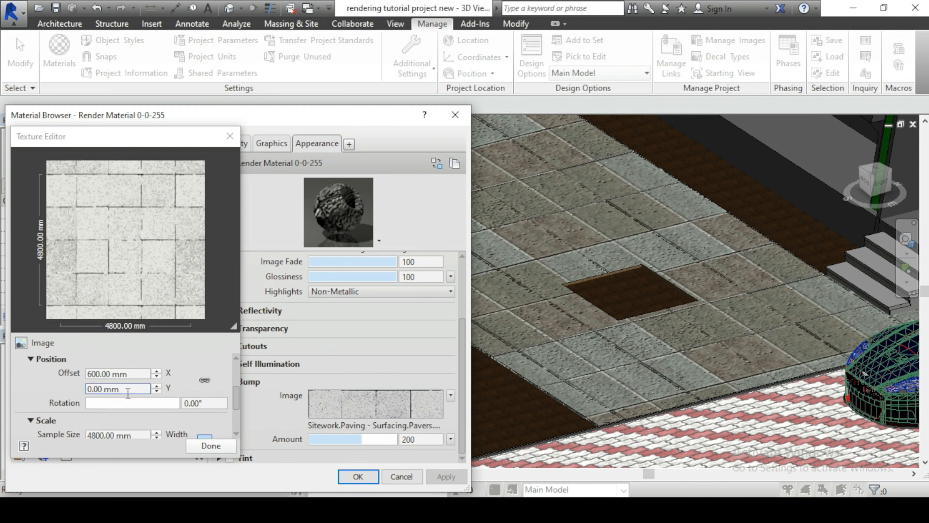
{"action": "type", "text": "600"}
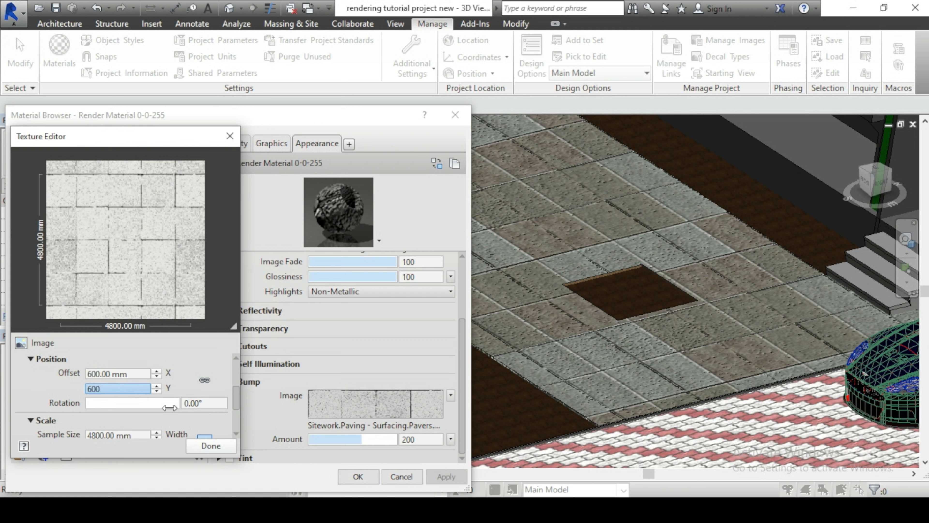
{"action": "left_click", "coordinate": [136, 373]}
{"action": "left_click", "coordinate": [444, 473]}
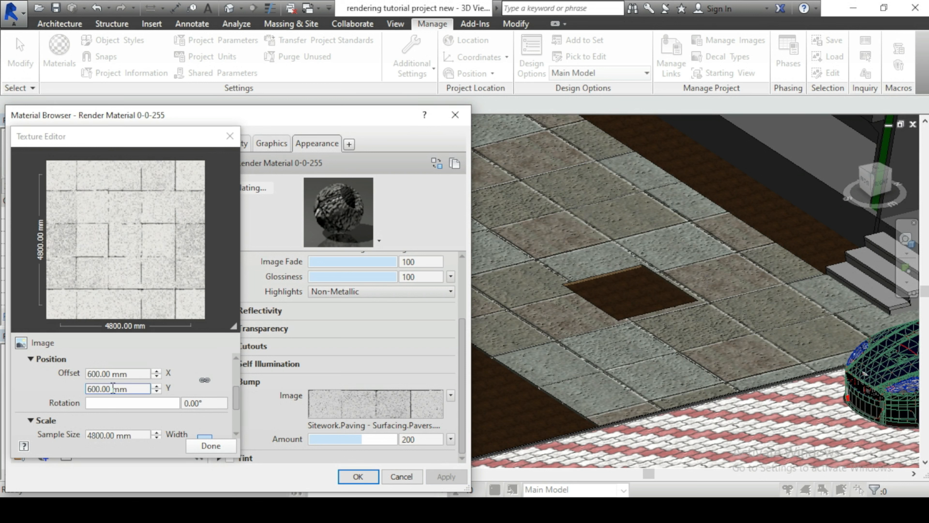
Set the Y offset of the bump image to 300 mm.
{"action": "left_click", "coordinate": [133, 389]}
{"action": "type", "text": "300"}
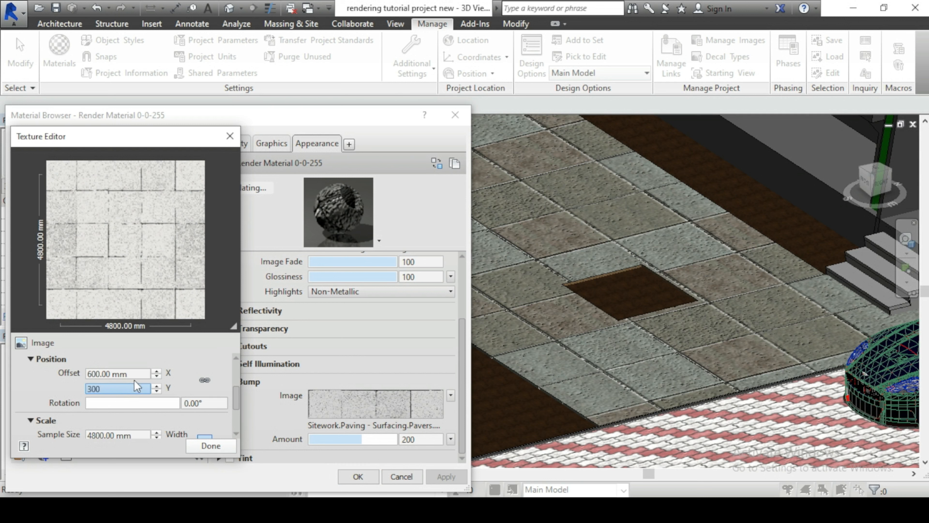
{"action": "left_click", "coordinate": [134, 379]}
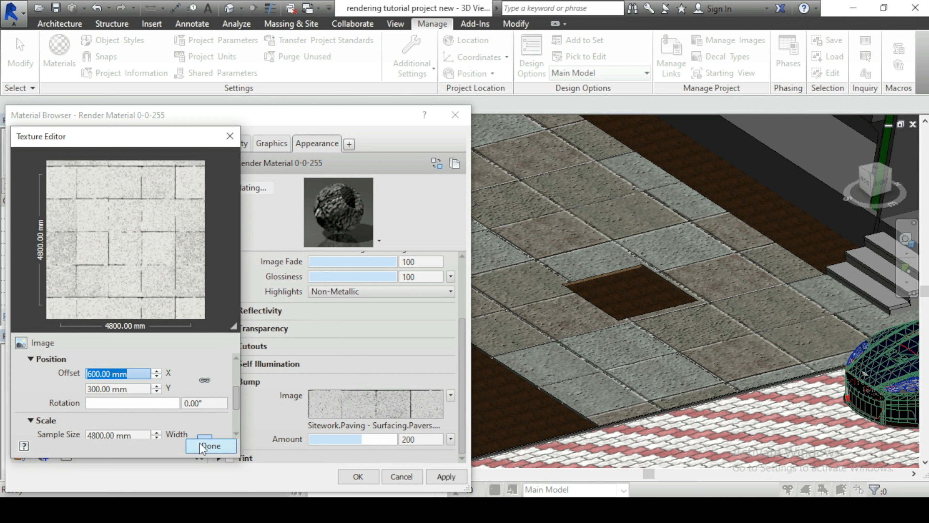
Set the Y offset of the paver image to 300 mm and apply the material changes.
{"action": "scroll", "coordinate": [435, 329], "scroll_direction": "up", "scroll_amount": 3}
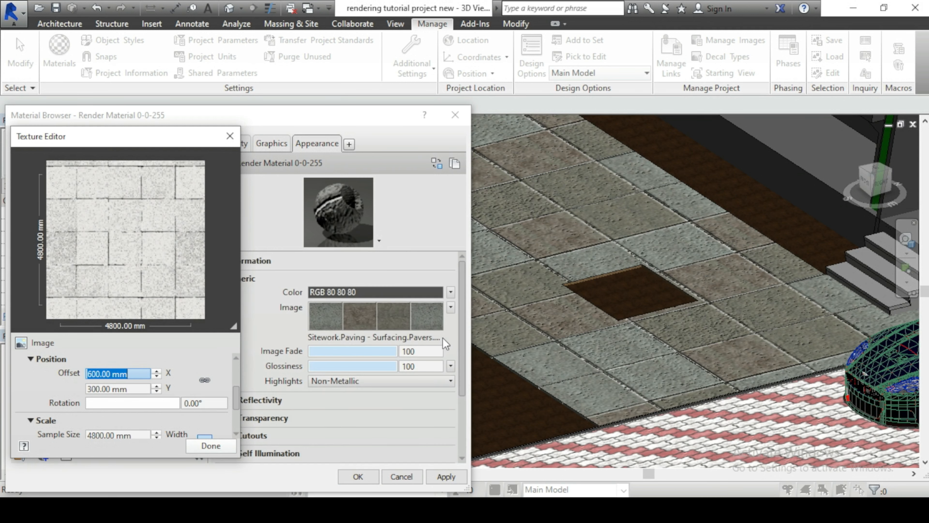
{"action": "left_click", "coordinate": [402, 317]}
{"action": "scroll", "coordinate": [182, 402], "scroll_direction": "down", "scroll_amount": 3}
{"action": "left_click", "coordinate": [129, 430]}
{"action": "type", "text": "300"}
{"action": "left_click", "coordinate": [137, 415]}
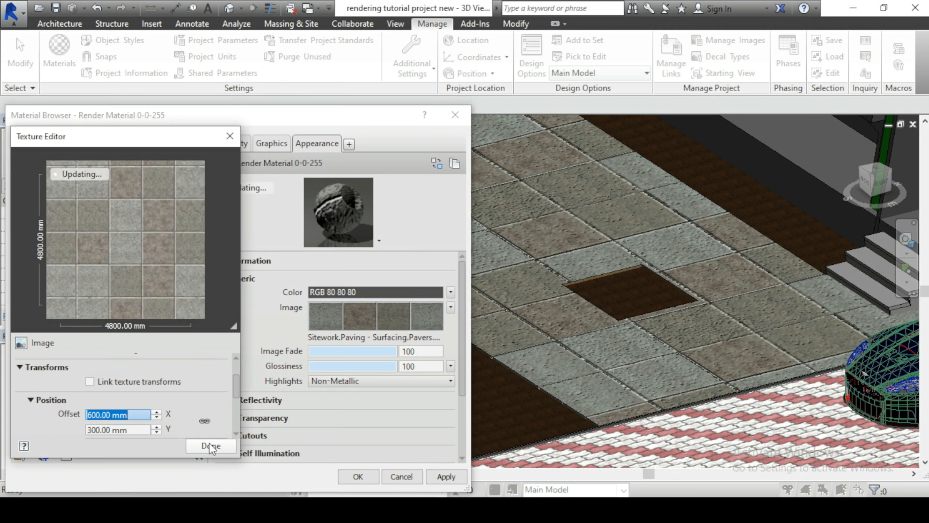
{"action": "left_click", "coordinate": [437, 477]}
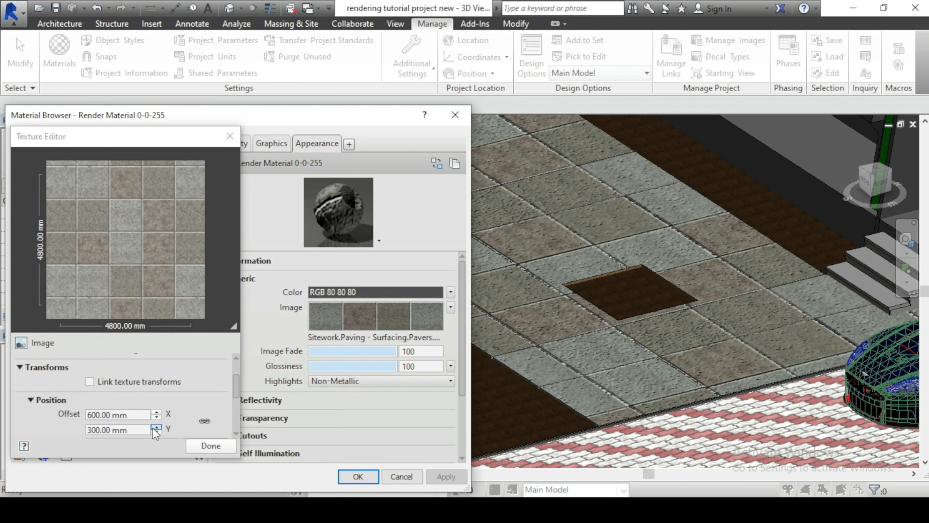
Set the paver image's Y offset to 450 mm.
{"action": "left_click", "coordinate": [135, 432]}
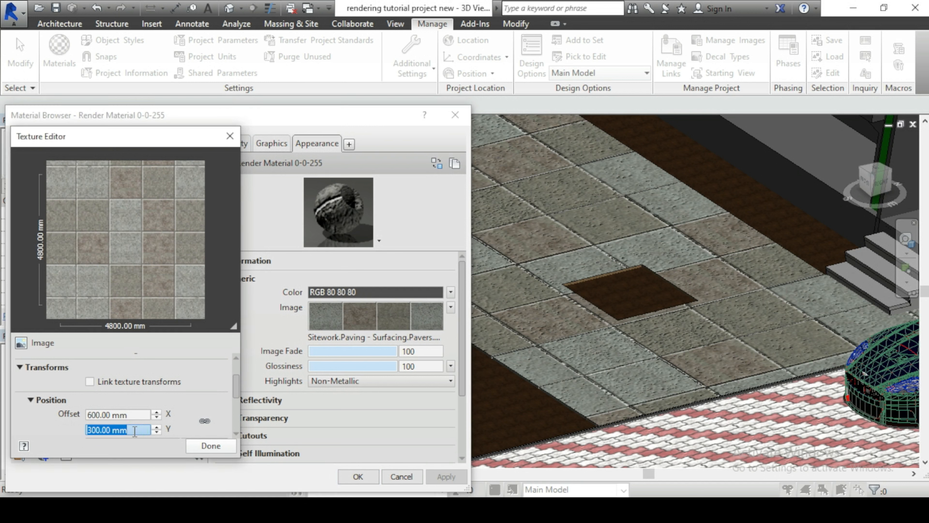
{"action": "left_click", "coordinate": [135, 415]}
{"action": "left_click", "coordinate": [127, 431]}
{"action": "type", "text": "450"}
{"action": "key", "text": "Tab"}
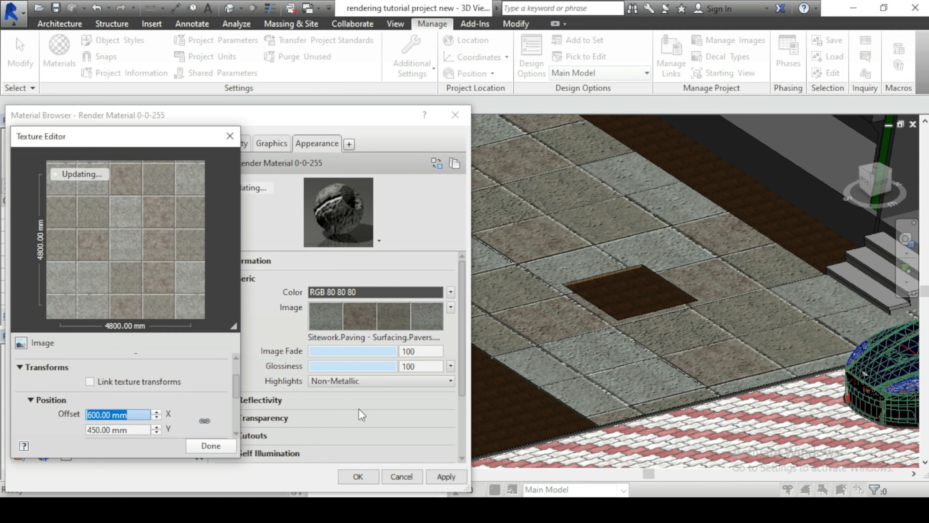
Set the bump image's Y offset to 450 mm, apply the change and close the material settings.
{"action": "scroll", "coordinate": [461, 353], "scroll_direction": "down", "scroll_amount": 2}
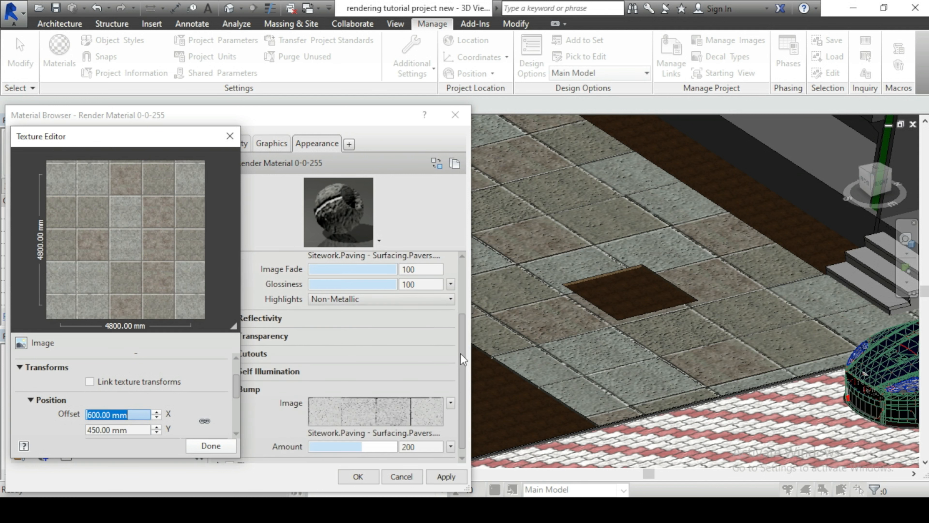
{"action": "left_click", "coordinate": [428, 411]}
{"action": "scroll", "coordinate": [229, 408], "scroll_direction": "down", "scroll_amount": 2}
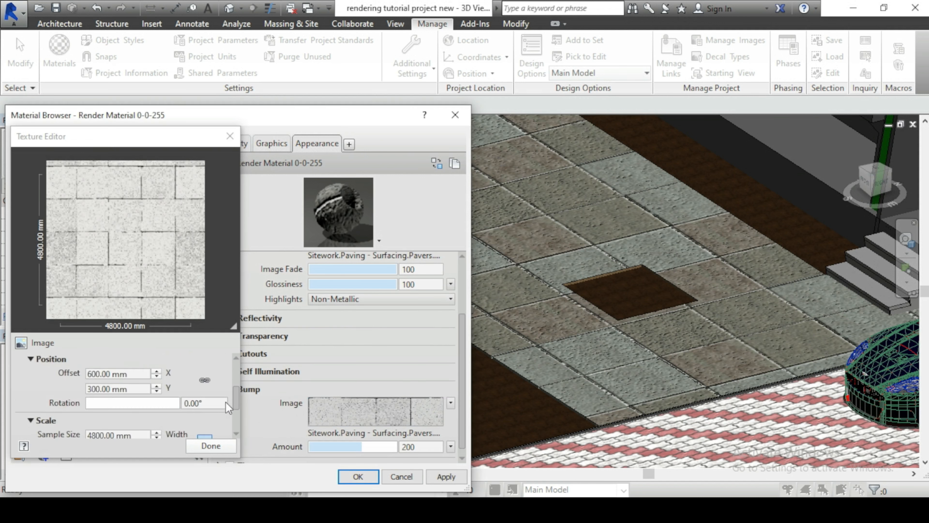
{"action": "left_click", "coordinate": [139, 389]}
{"action": "type", "text": "45"}
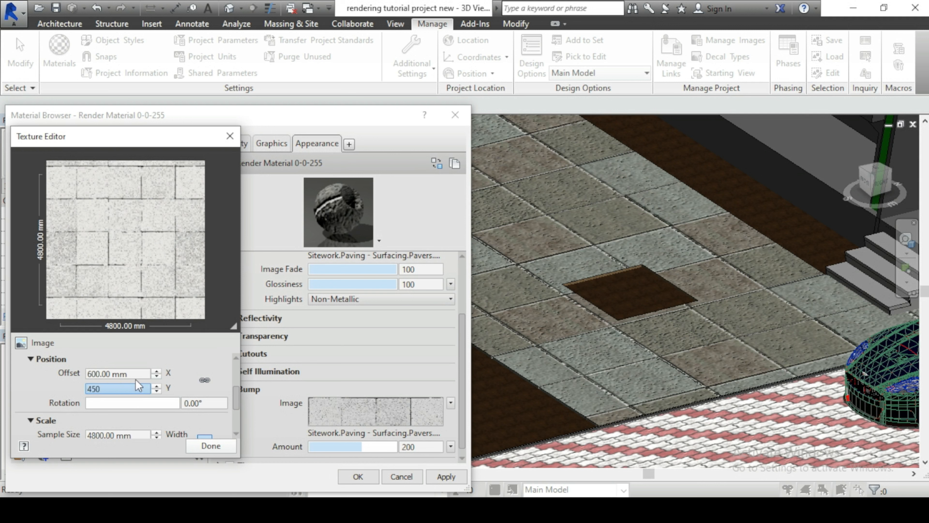
{"action": "left_click", "coordinate": [135, 378]}
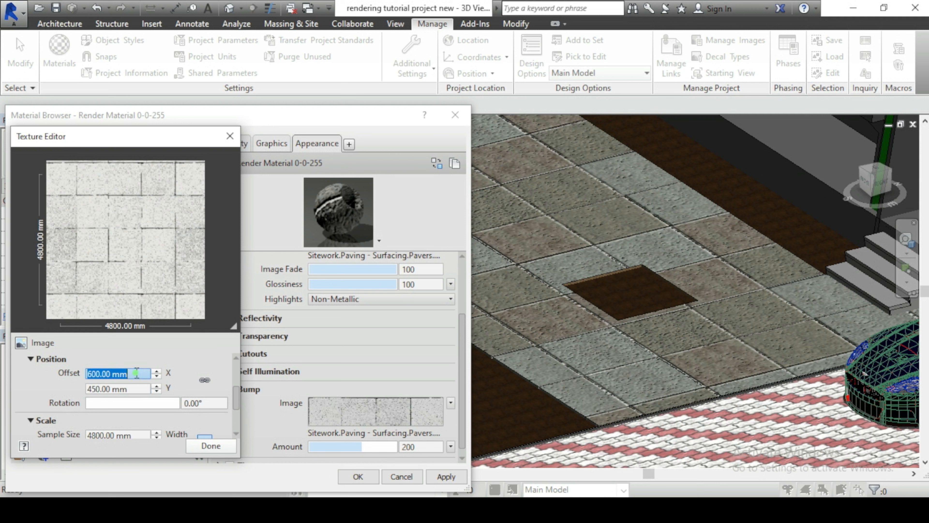
{"action": "left_click", "coordinate": [445, 477]}
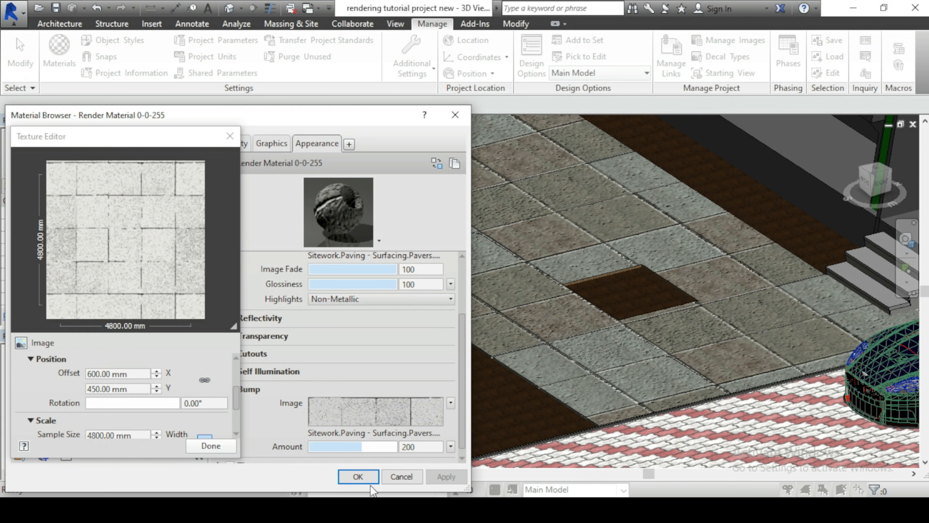
{"action": "left_click", "coordinate": [213, 448]}
{"action": "left_click", "coordinate": [358, 477]}
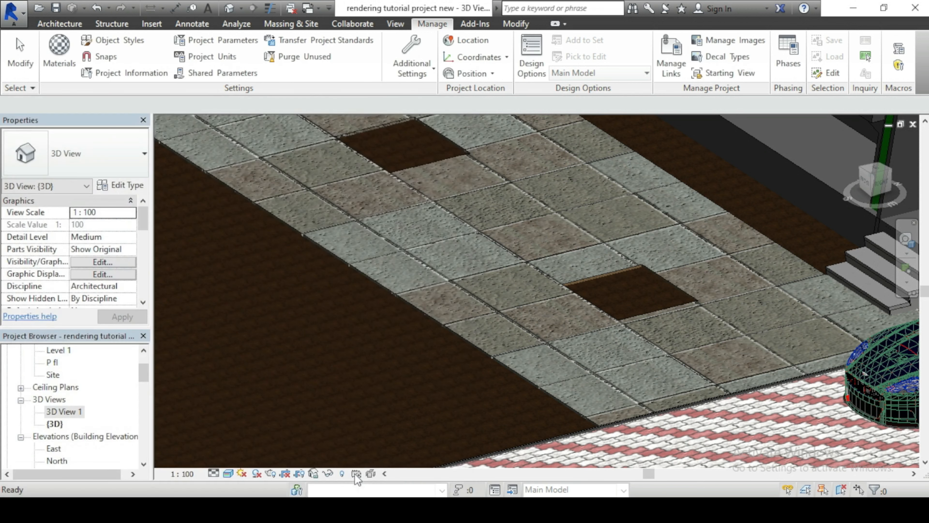
Examine how the paver texture lines up along the floor edges, the openings and the house entrance.
{"action": "scroll", "coordinate": [448, 398], "scroll_direction": "down", "scroll_amount": 3}
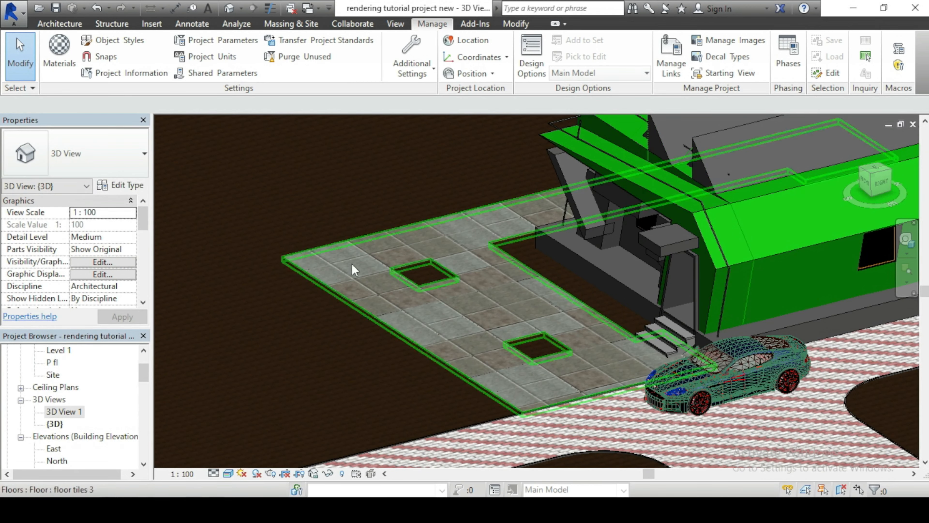
{"action": "scroll", "coordinate": [408, 231], "scroll_direction": "down", "scroll_amount": 2}
{"action": "scroll", "coordinate": [436, 239], "scroll_direction": "up", "scroll_amount": 6}
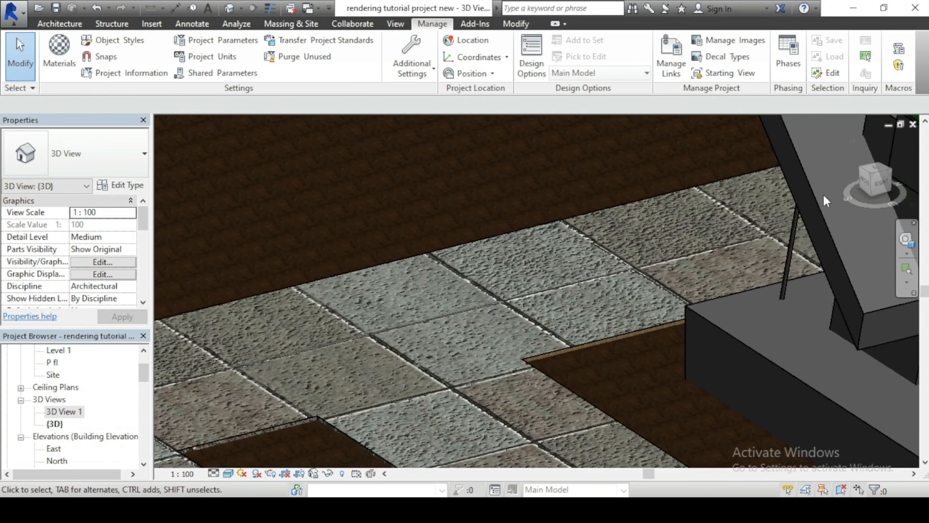
{"action": "scroll", "coordinate": [431, 289], "scroll_direction": "down", "scroll_amount": 5}
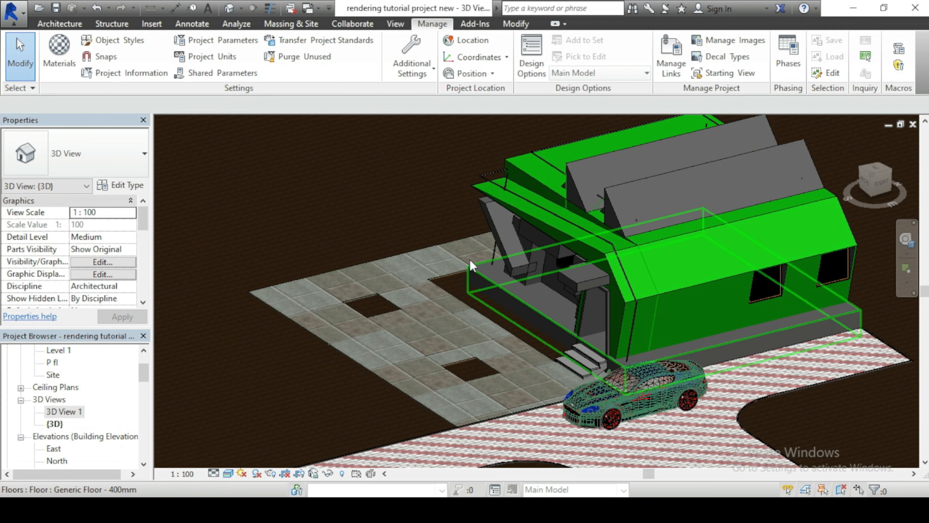
{"action": "scroll", "coordinate": [472, 265], "scroll_direction": "up", "scroll_amount": 3}
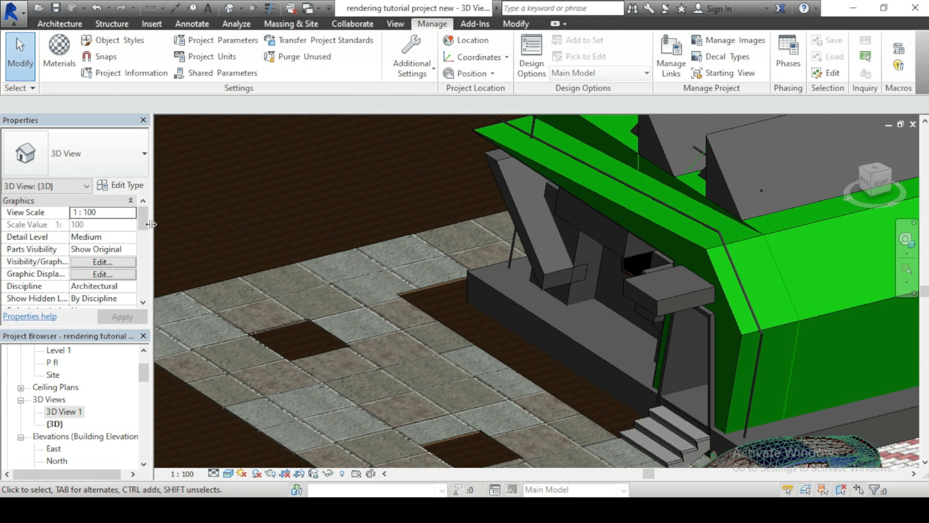
{"action": "scroll", "coordinate": [366, 238], "scroll_direction": "down", "scroll_amount": 3}
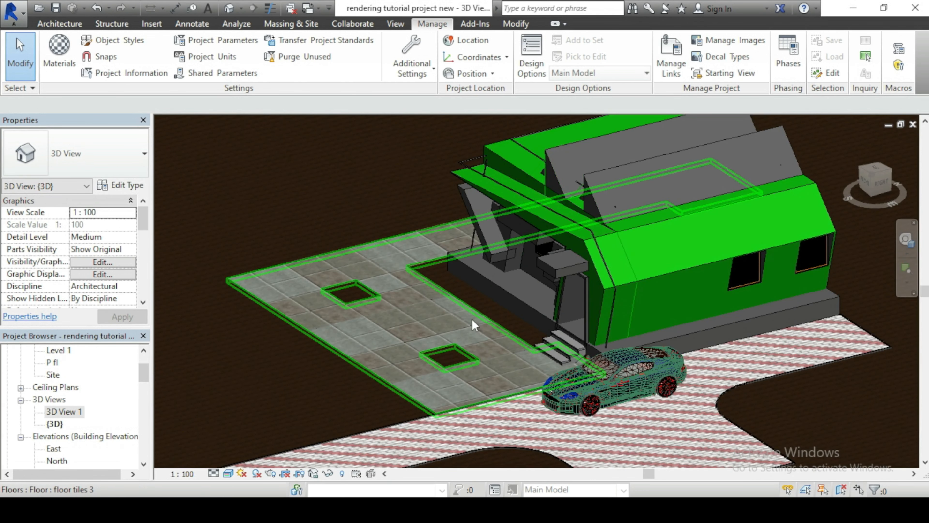
Paint the front side face of the 400 mm generic floor beside the entrance steps with Render Material 0-0-255.
{"action": "left_click", "coordinate": [502, 23]}
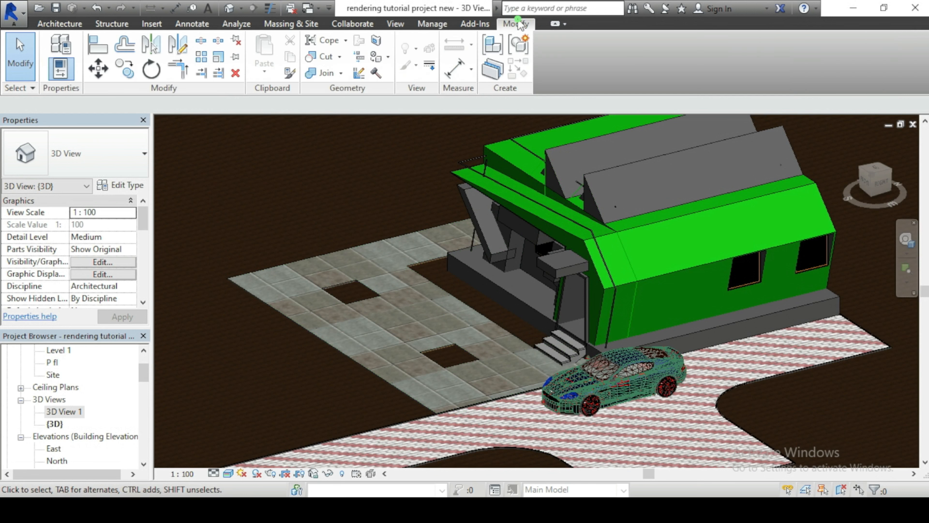
{"action": "left_click", "coordinate": [376, 57]}
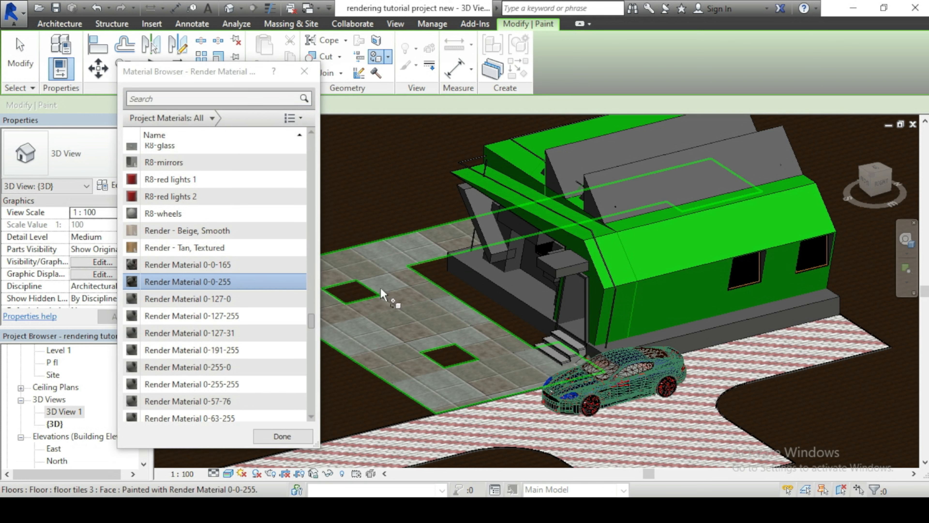
{"action": "scroll", "coordinate": [460, 277], "scroll_direction": "up", "scroll_amount": 5}
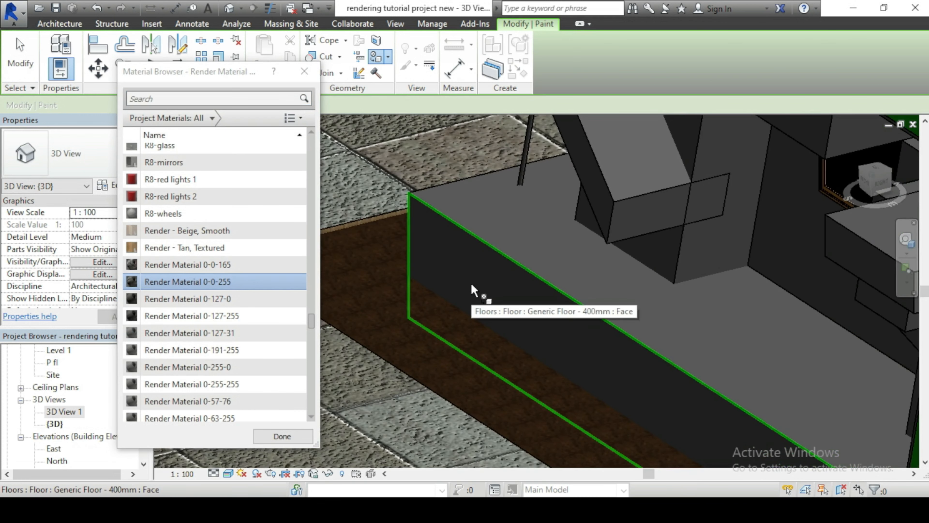
{"action": "left_click", "coordinate": [471, 284]}
{"action": "scroll", "coordinate": [410, 234], "scroll_direction": "down", "scroll_amount": 2}
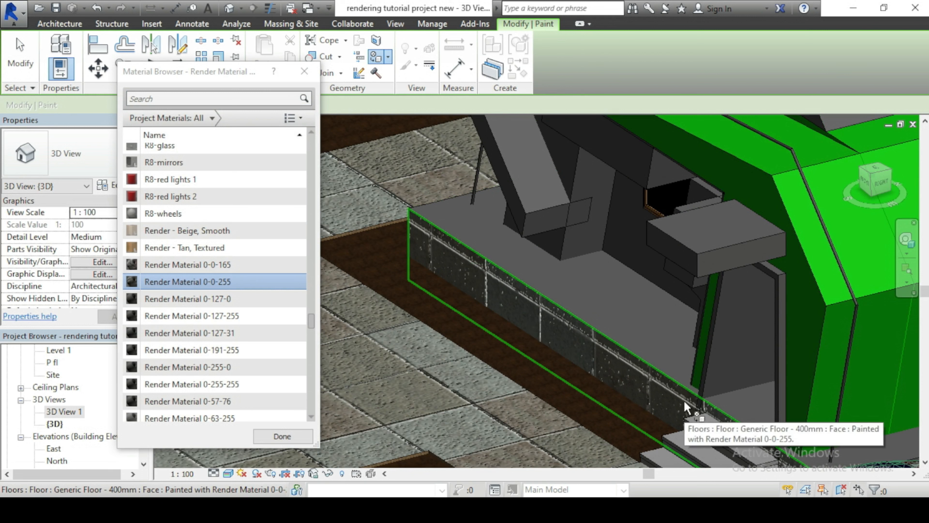
{"action": "left_click", "coordinate": [245, 304]}
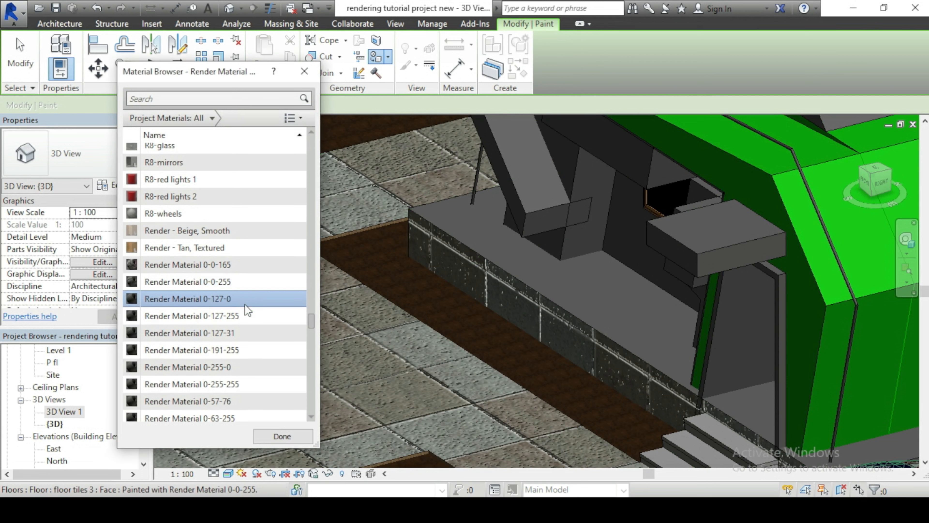
{"action": "scroll", "coordinate": [313, 372], "scroll_direction": "down", "scroll_amount": 1}
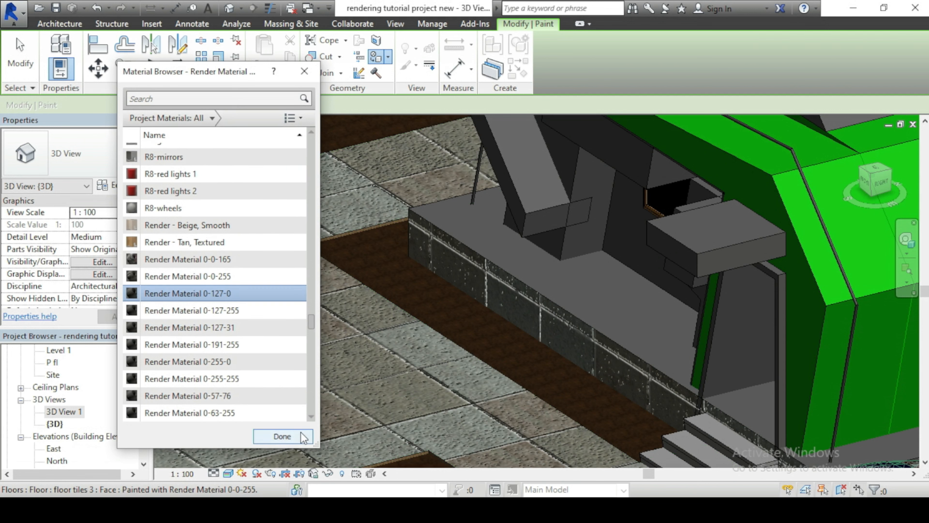
{"action": "left_click", "coordinate": [293, 436]}
{"action": "scroll", "coordinate": [368, 309], "scroll_direction": "down", "scroll_amount": 5}
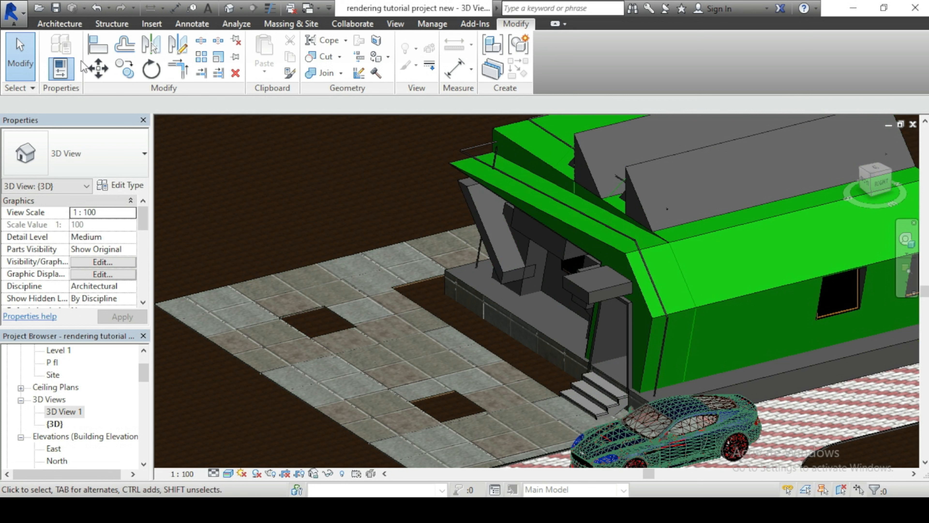
Open Render Material 0-127-0 for editing and make its shading use the render appearance.
{"action": "left_click", "coordinate": [432, 23]}
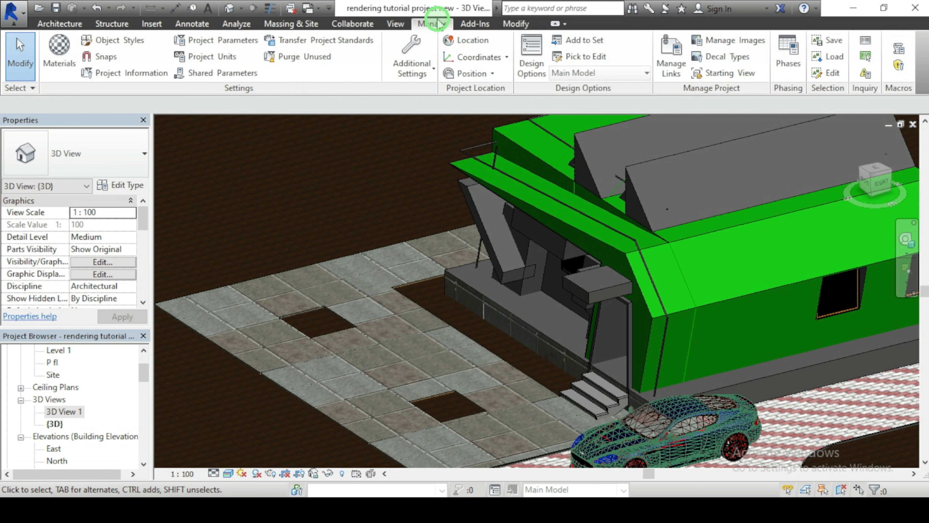
{"action": "left_click", "coordinate": [59, 55]}
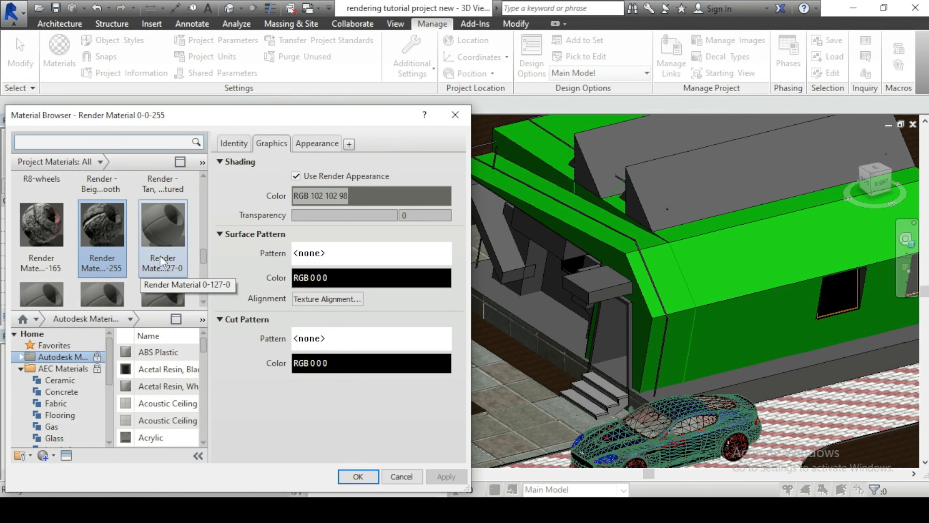
{"action": "left_click", "coordinate": [163, 243]}
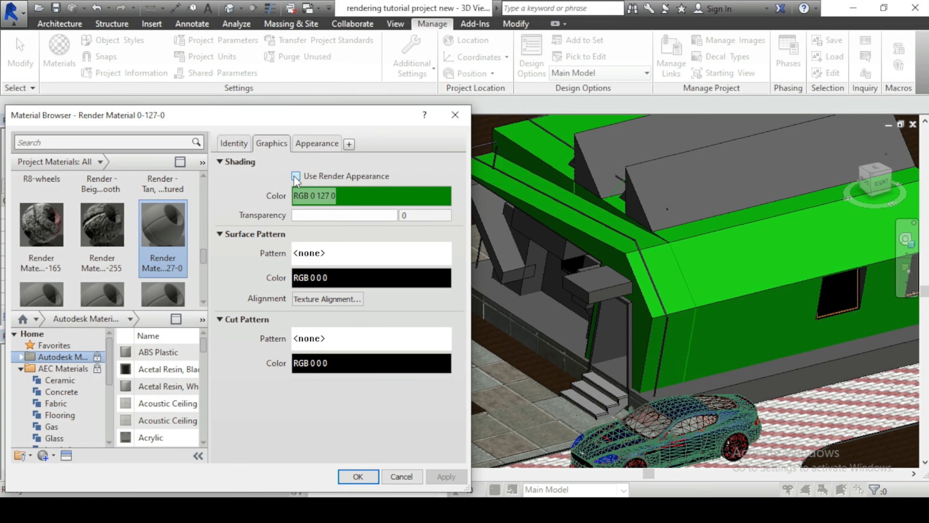
{"action": "left_click", "coordinate": [295, 174]}
Assign BRICK31 from the Brick texture folder as the appearance image of Render Material 0-127-0.
{"action": "left_click", "coordinate": [313, 145]}
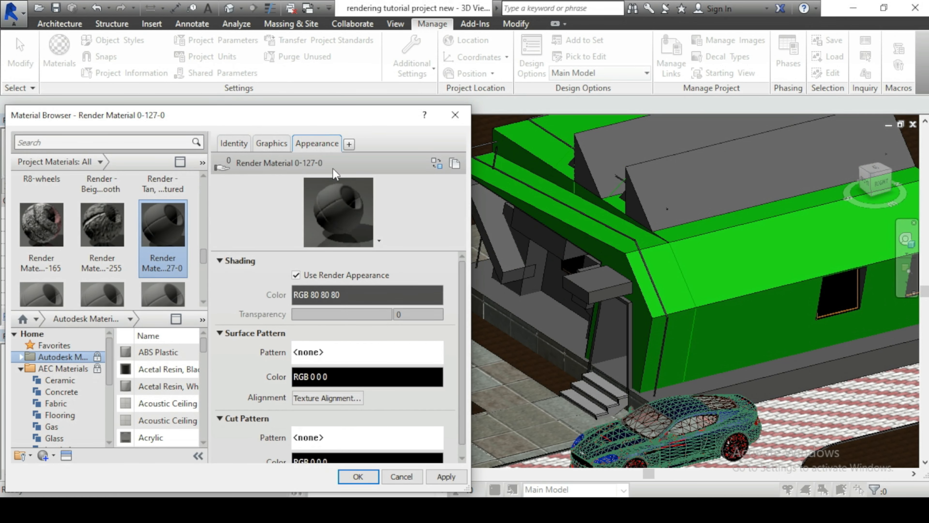
{"action": "left_click", "coordinate": [352, 317]}
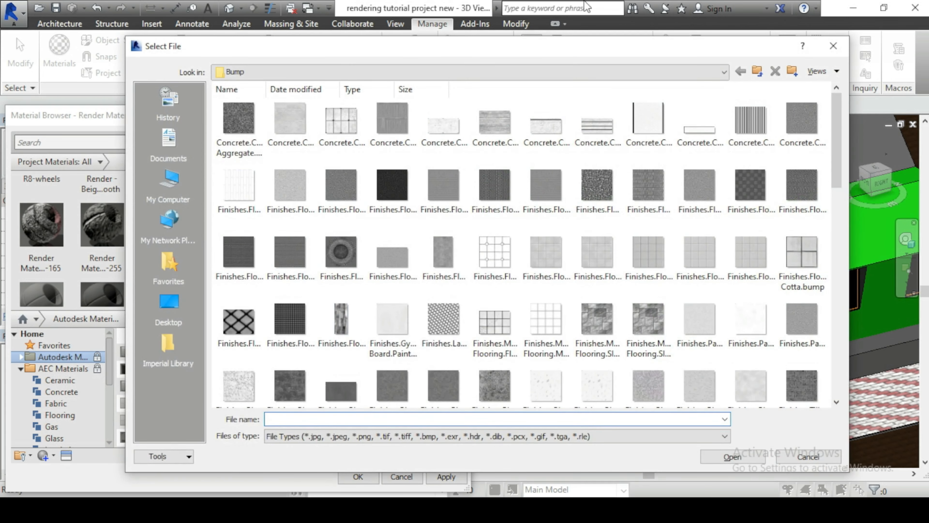
{"action": "left_click", "coordinate": [398, 76]}
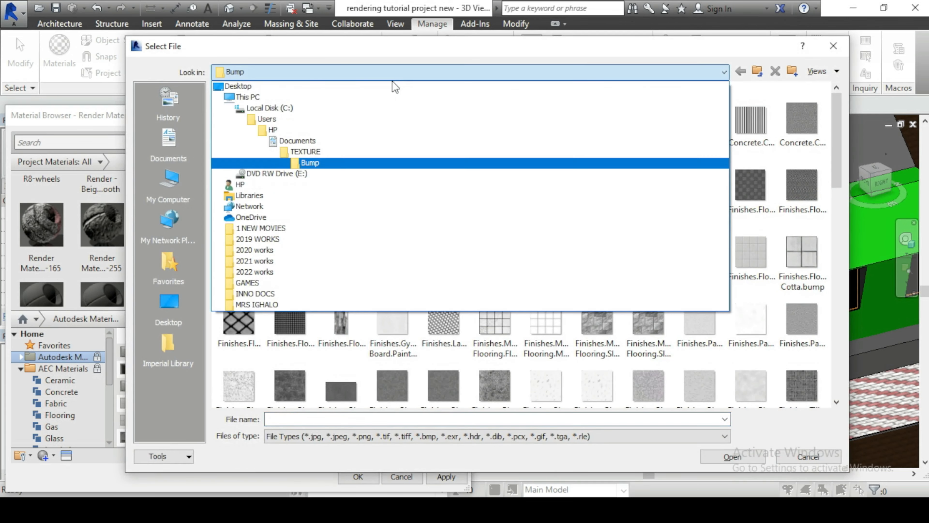
{"action": "left_click", "coordinate": [343, 151]}
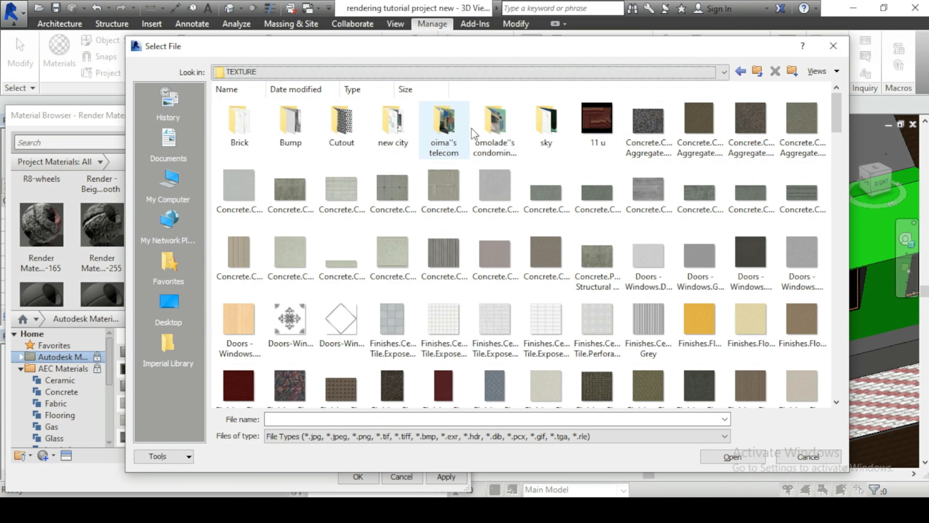
{"action": "scroll", "coordinate": [731, 288], "scroll_direction": "down", "scroll_amount": 5}
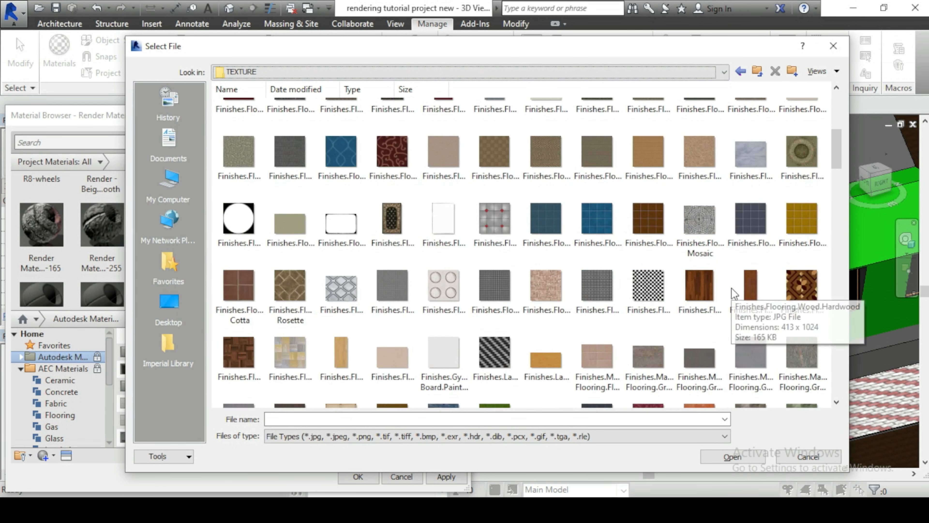
{"action": "scroll", "coordinate": [734, 291], "scroll_direction": "up", "scroll_amount": 5}
{"action": "scroll", "coordinate": [734, 292], "scroll_direction": "down", "scroll_amount": 5}
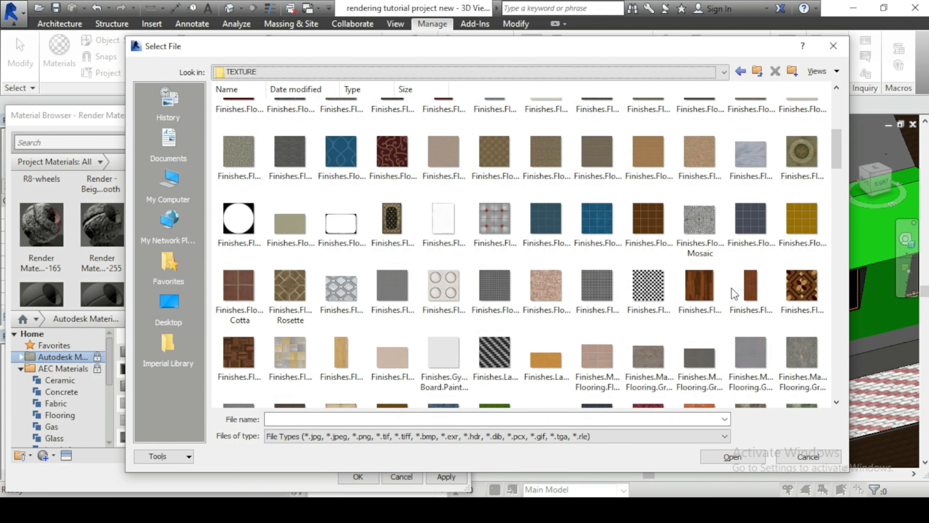
{"action": "scroll", "coordinate": [734, 293], "scroll_direction": "up", "scroll_amount": 8}
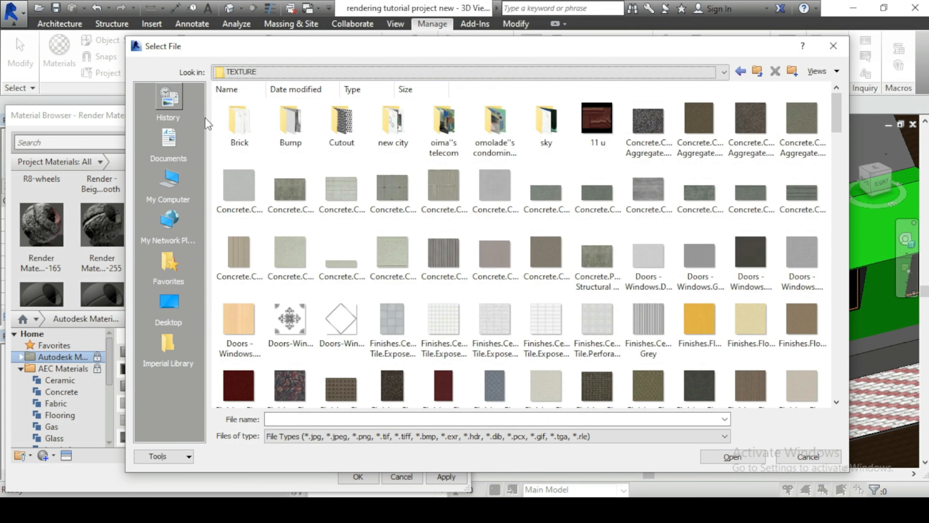
{"action": "left_click", "coordinate": [235, 126]}
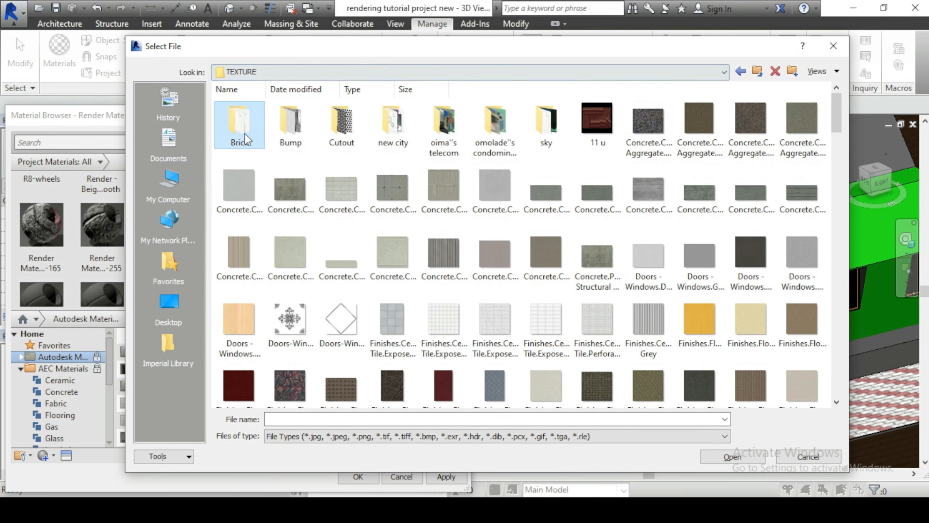
{"action": "double_click", "coordinate": [246, 140]}
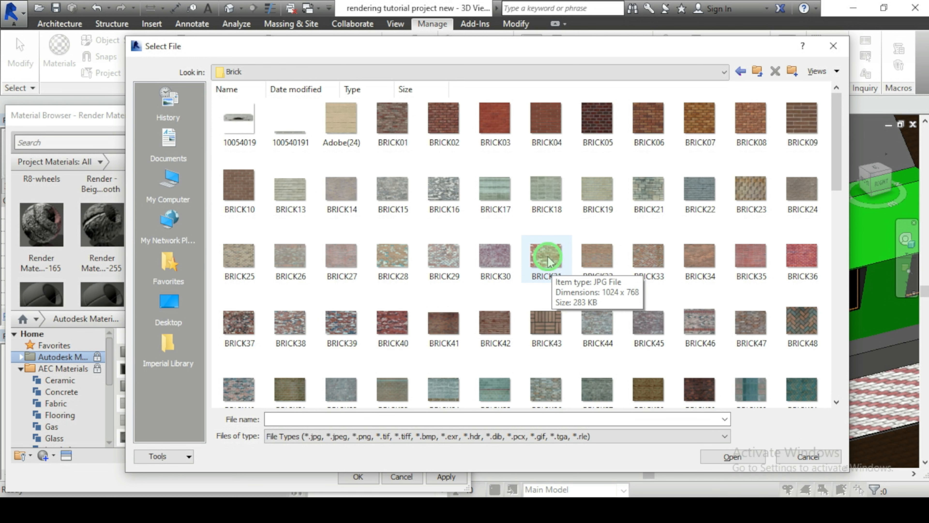
{"action": "left_click", "coordinate": [550, 263]}
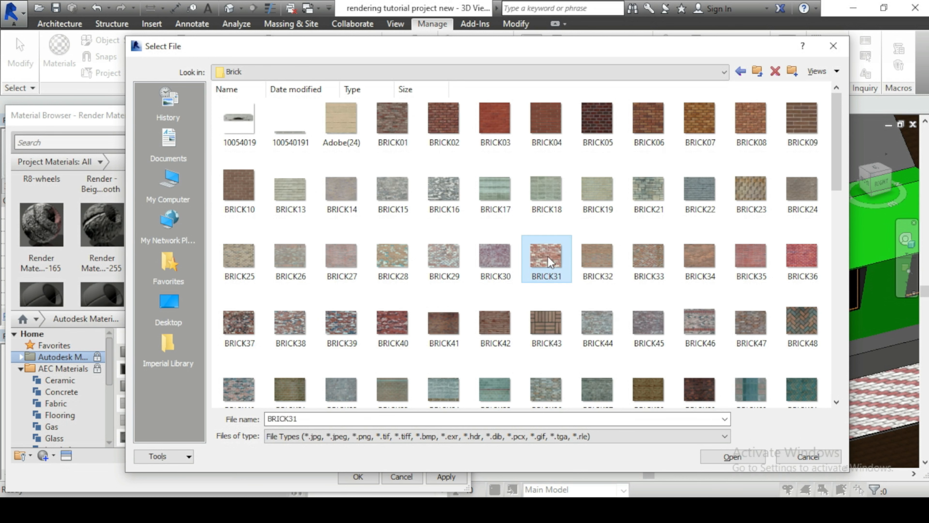
{"action": "left_click", "coordinate": [746, 457]}
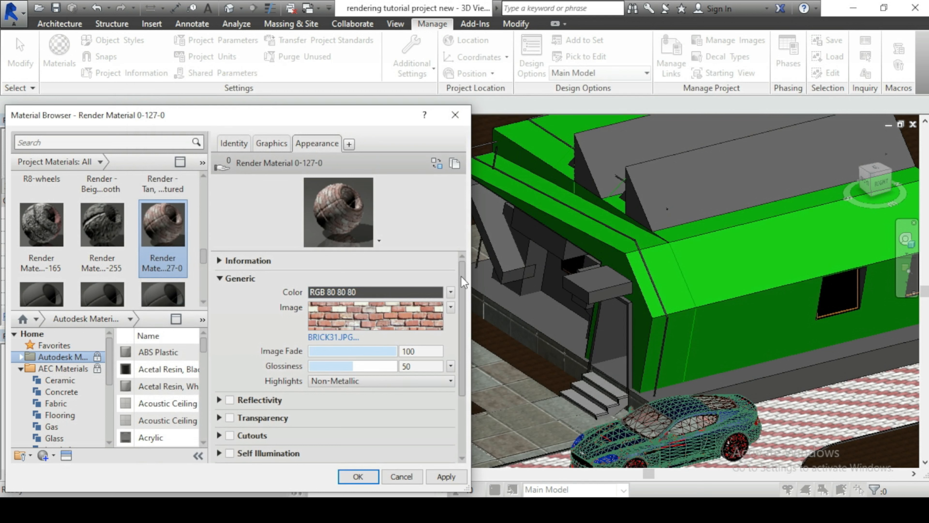
{"action": "scroll", "coordinate": [462, 277], "scroll_direction": "down", "scroll_amount": 3}
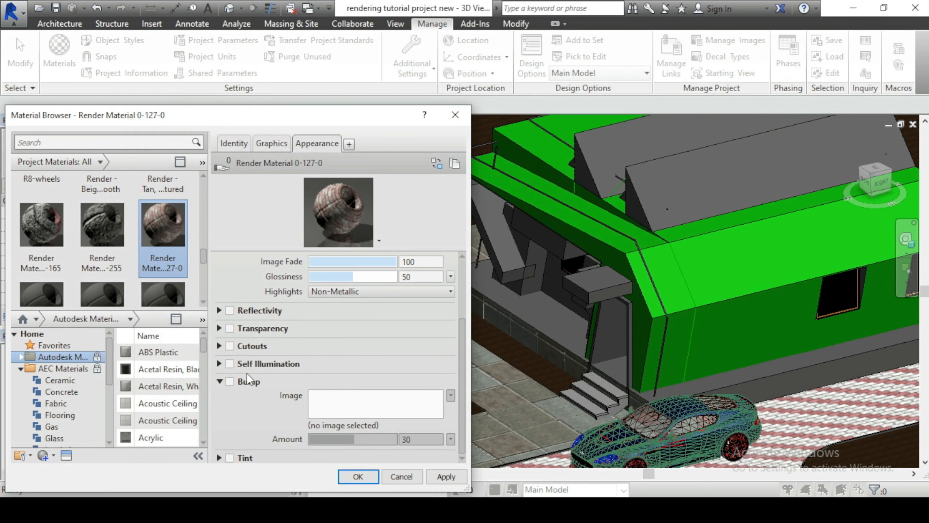
Enable Bump for Render Material 0-127-0 and assign BRICK16 from the Brick texture folder as its bump image.
{"action": "left_click", "coordinate": [236, 380]}
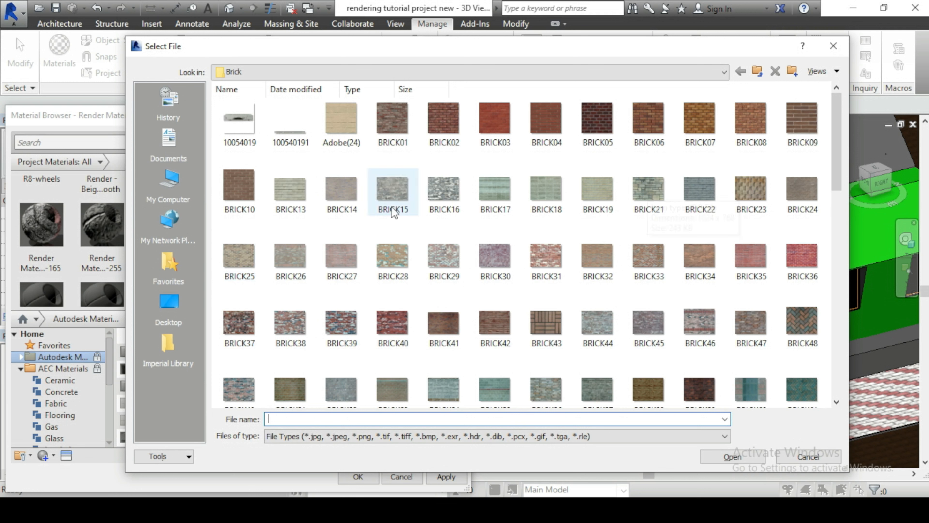
{"action": "left_click", "coordinate": [439, 191]}
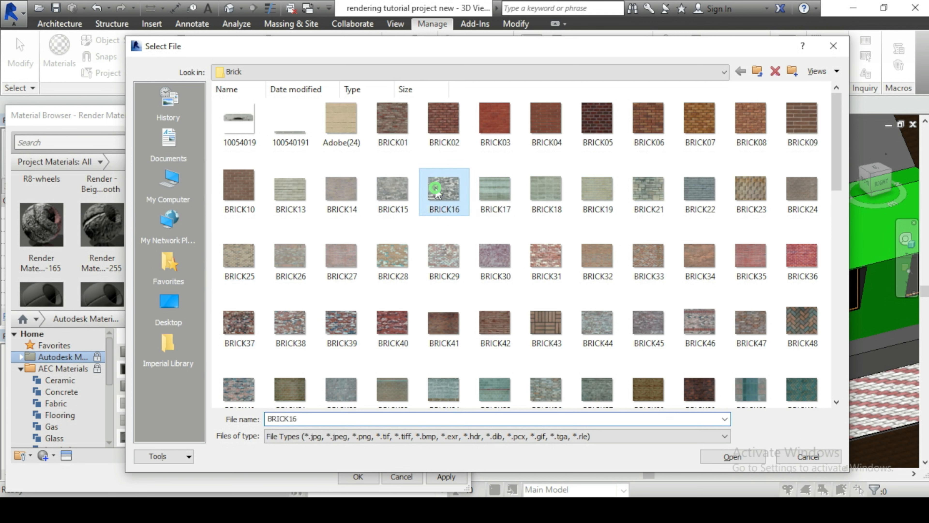
{"action": "left_click", "coordinate": [732, 457]}
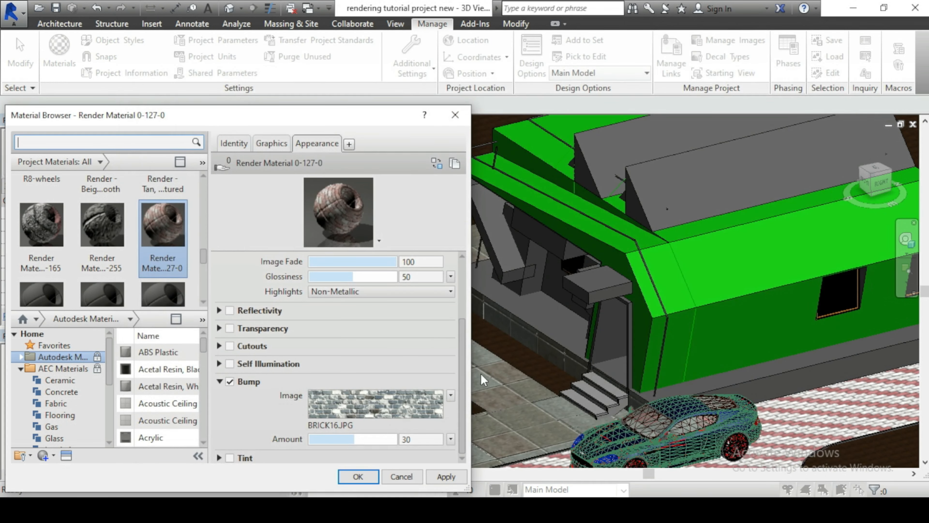
Compare the appearance image of Render Material 0-127-0 with its bump image to check whether their brick patterns match.
{"action": "scroll", "coordinate": [464, 366], "scroll_direction": "up", "scroll_amount": 3}
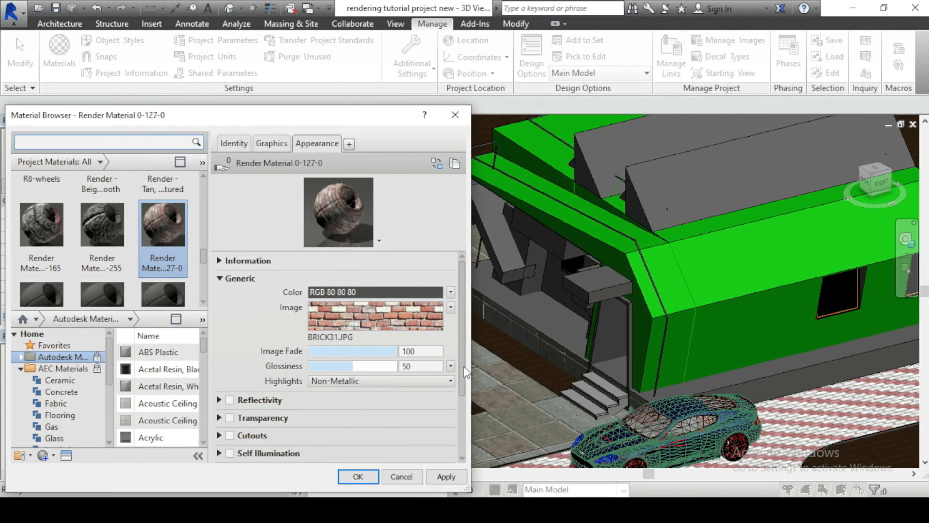
{"action": "scroll", "coordinate": [464, 366], "scroll_direction": "down", "scroll_amount": 1}
{"action": "scroll", "coordinate": [464, 367], "scroll_direction": "up", "scroll_amount": 2}
{"action": "scroll", "coordinate": [464, 366], "scroll_direction": "down", "scroll_amount": 4}
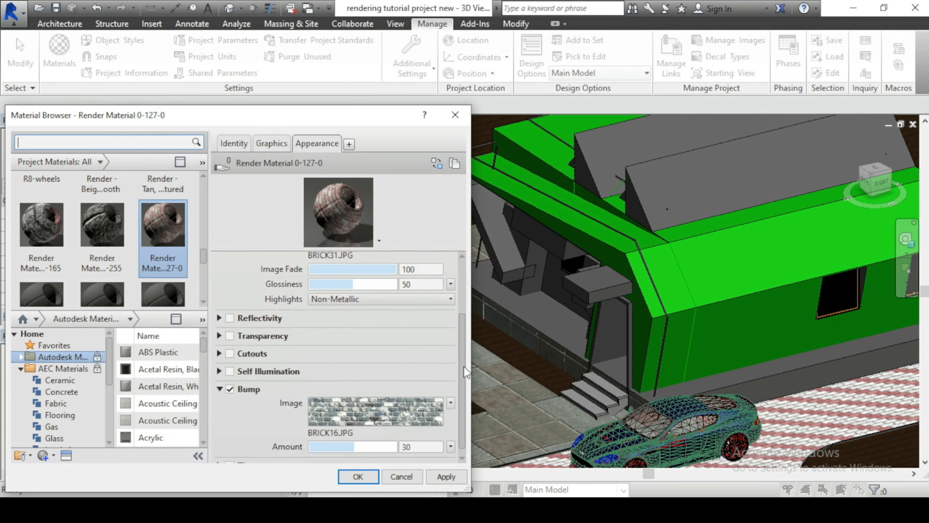
{"action": "scroll", "coordinate": [464, 366], "scroll_direction": "up", "scroll_amount": 2}
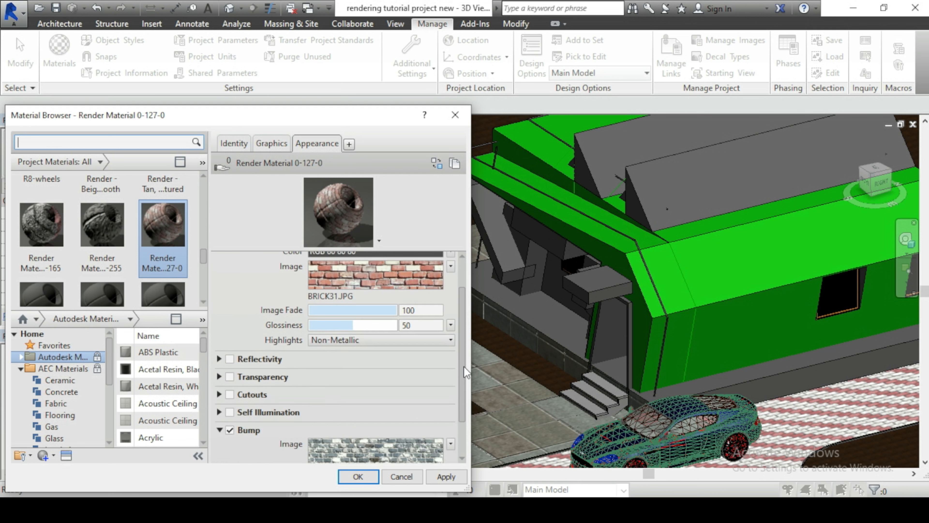
{"action": "scroll", "coordinate": [464, 366], "scroll_direction": "down", "scroll_amount": 2}
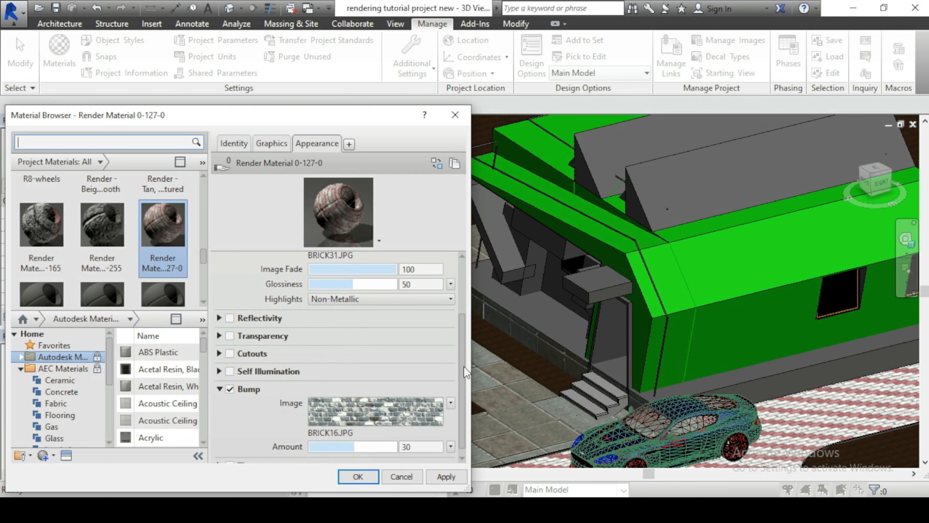
{"action": "scroll", "coordinate": [464, 366], "scroll_direction": "up", "scroll_amount": 4}
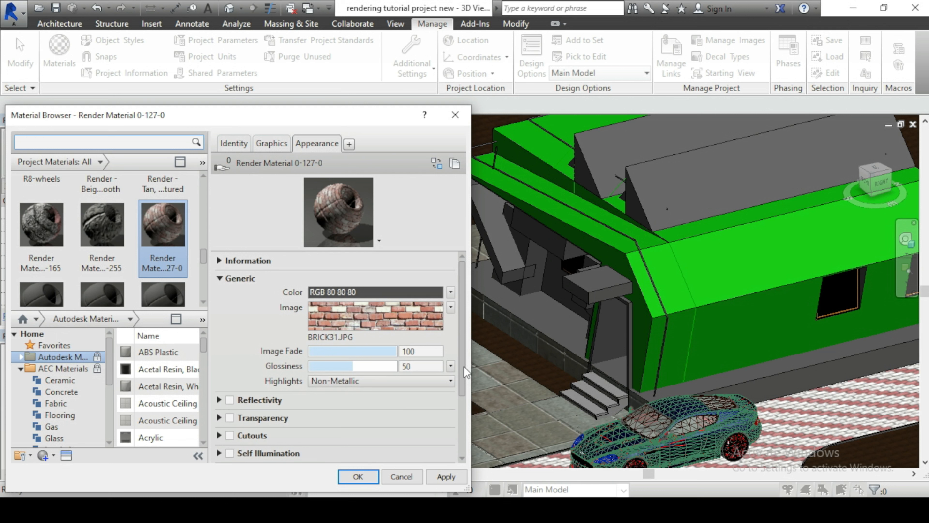
{"action": "scroll", "coordinate": [464, 366], "scroll_direction": "down", "scroll_amount": 2}
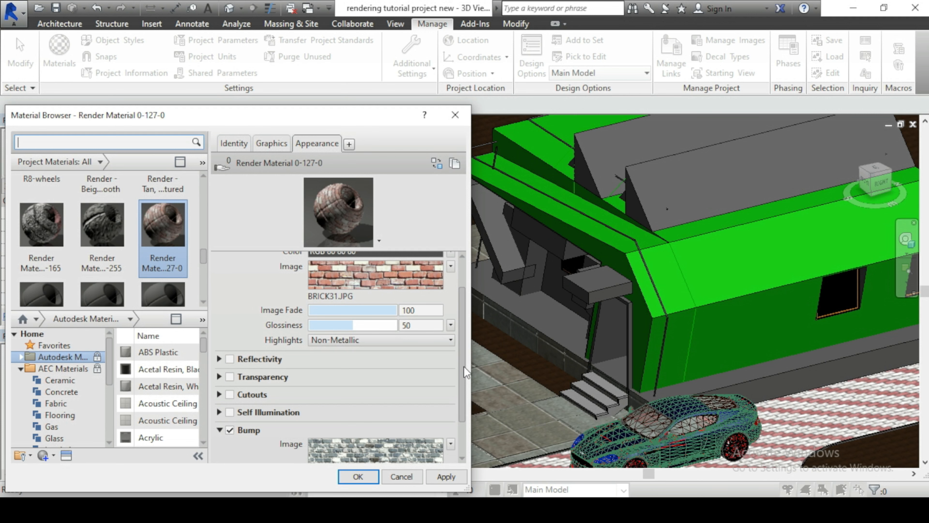
Replace the bump image of Render Material 0-127-0 with BRICK31, the same picture as its appearance image.
{"action": "scroll", "coordinate": [464, 366], "scroll_direction": "down", "scroll_amount": 2}
{"action": "mouse_move", "coordinate": [413, 409]}
{"action": "left_click", "coordinate": [337, 423]}
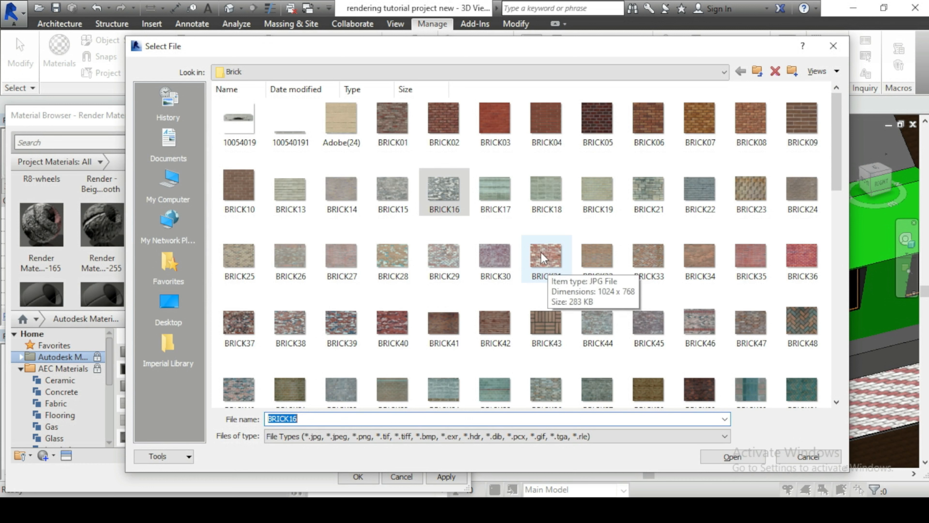
{"action": "left_click", "coordinate": [544, 258]}
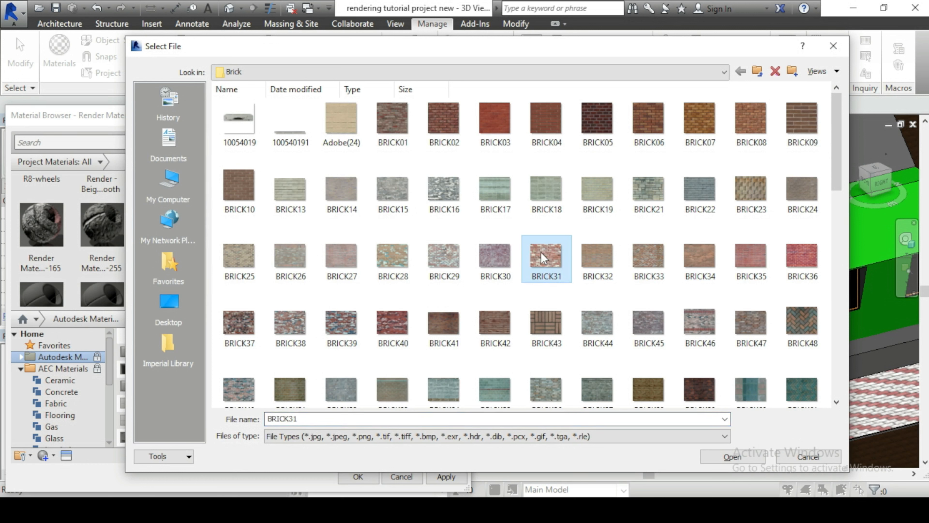
{"action": "left_click", "coordinate": [734, 456]}
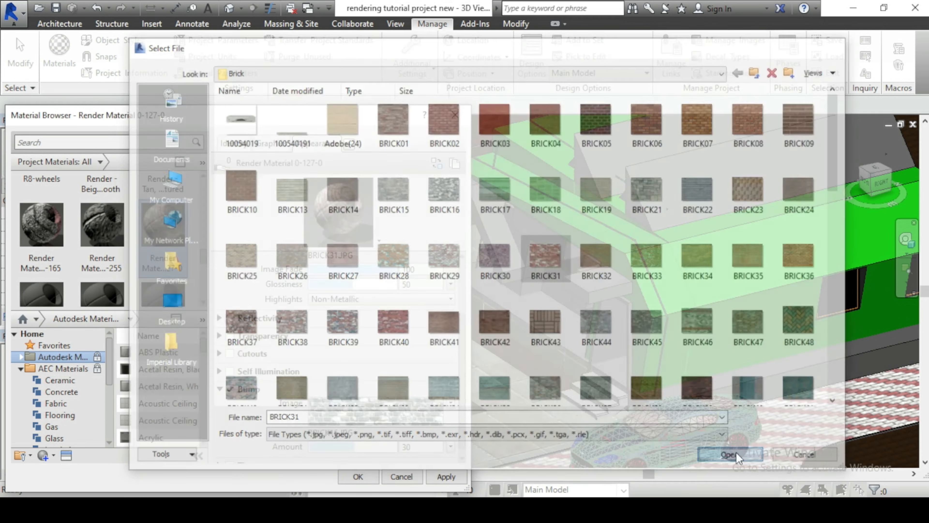
{"action": "scroll", "coordinate": [463, 348], "scroll_direction": "up", "scroll_amount": 3}
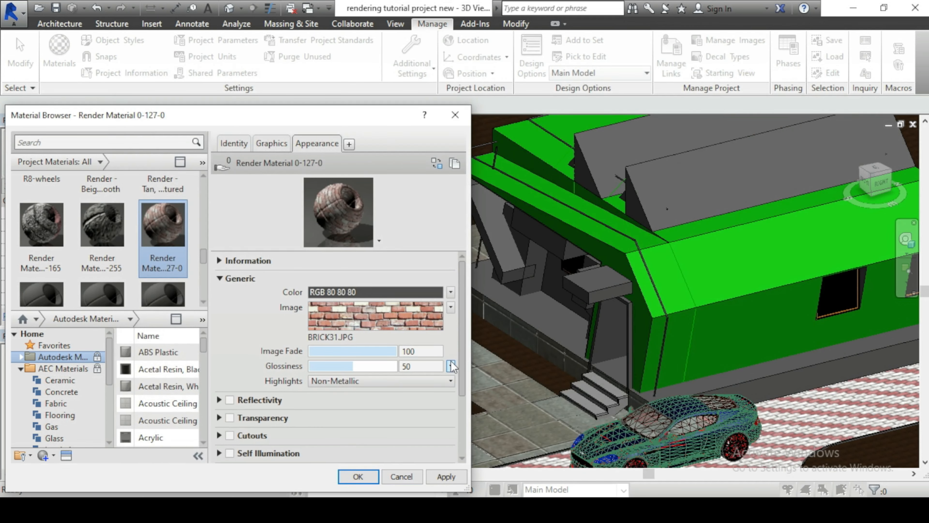
{"action": "scroll", "coordinate": [466, 353], "scroll_direction": "down", "scroll_amount": 3}
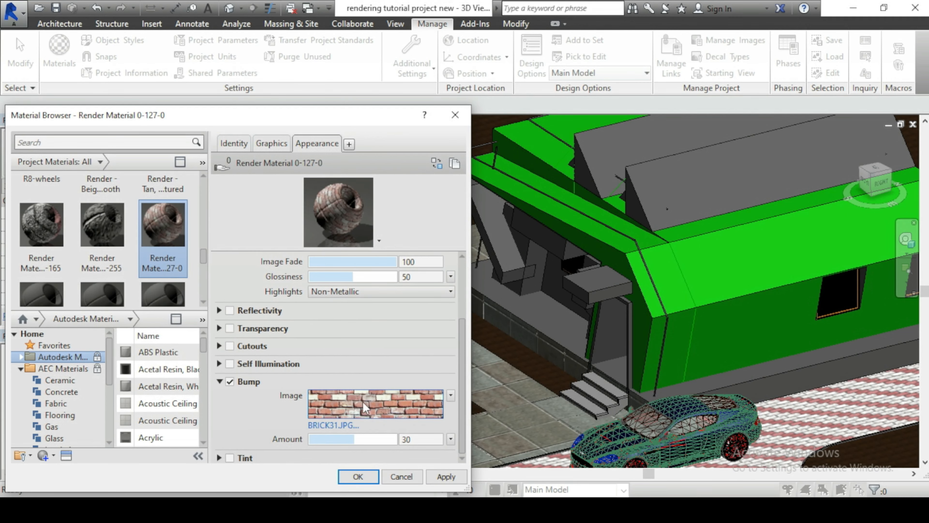
Switch to File Explorer, find BRICK31 in the Brick texture folder, and open it for editing in Photos.
{"action": "left_click", "coordinate": [377, 510]}
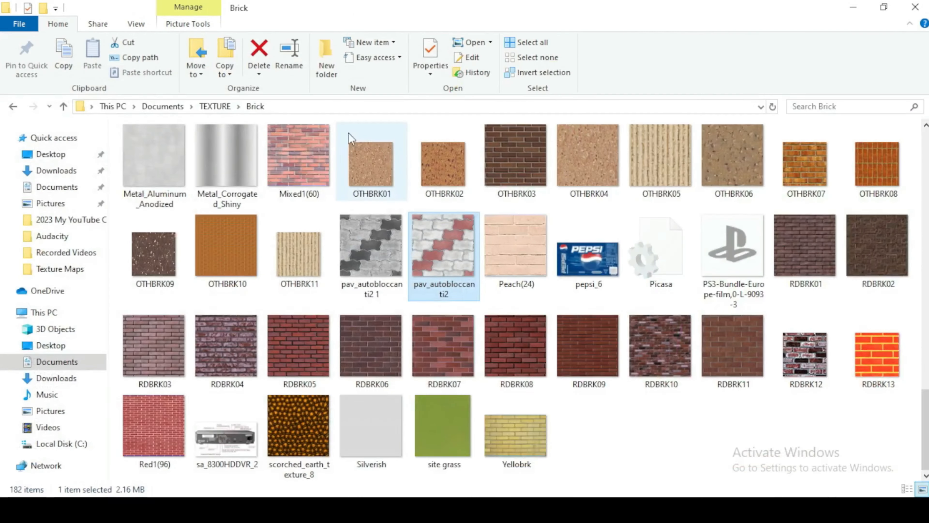
{"action": "scroll", "coordinate": [165, 165], "scroll_direction": "up", "scroll_amount": 5}
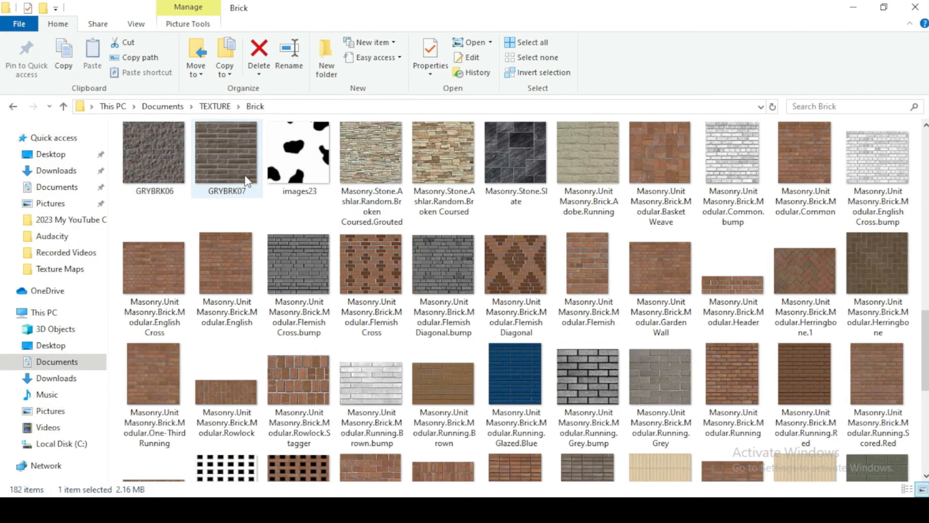
{"action": "scroll", "coordinate": [439, 231], "scroll_direction": "up", "scroll_amount": 5}
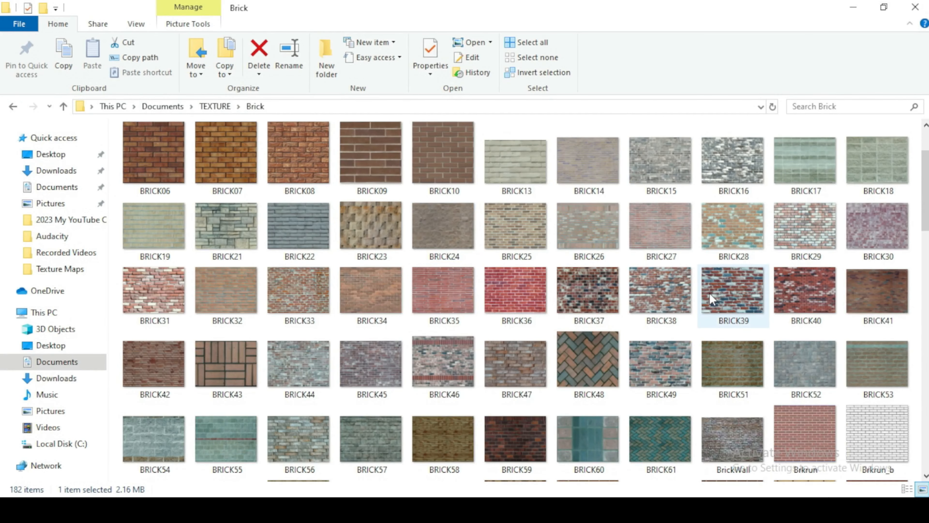
{"action": "scroll", "coordinate": [675, 324], "scroll_direction": "up", "scroll_amount": 3}
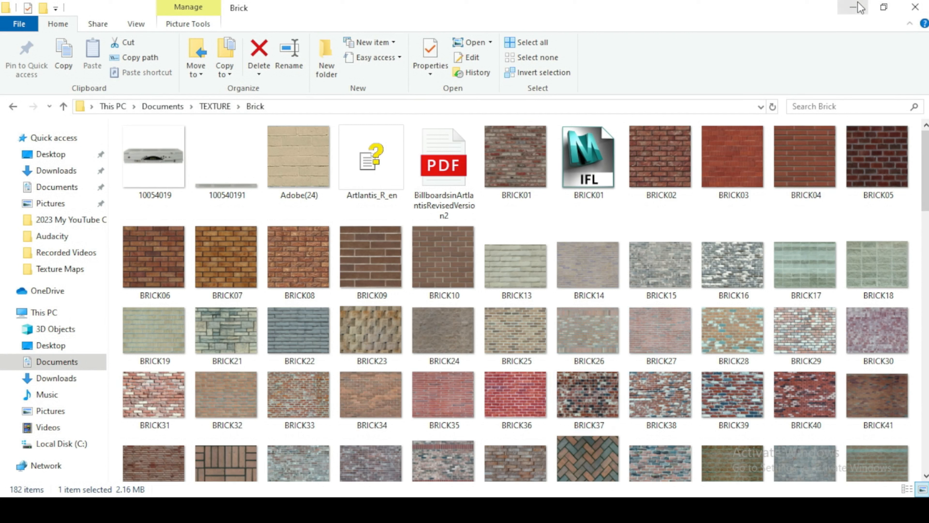
{"action": "left_click", "coordinate": [853, 7]}
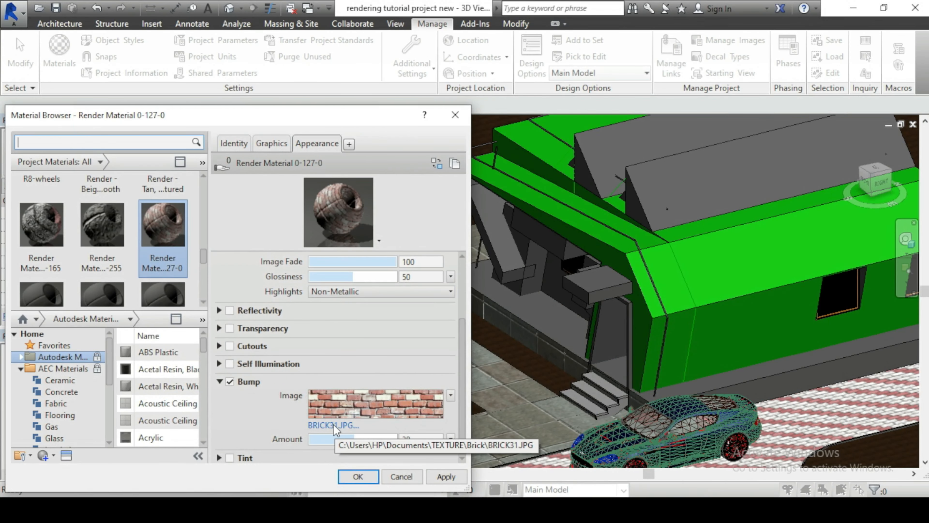
{"action": "scroll", "coordinate": [451, 338], "scroll_direction": "up", "scroll_amount": 3}
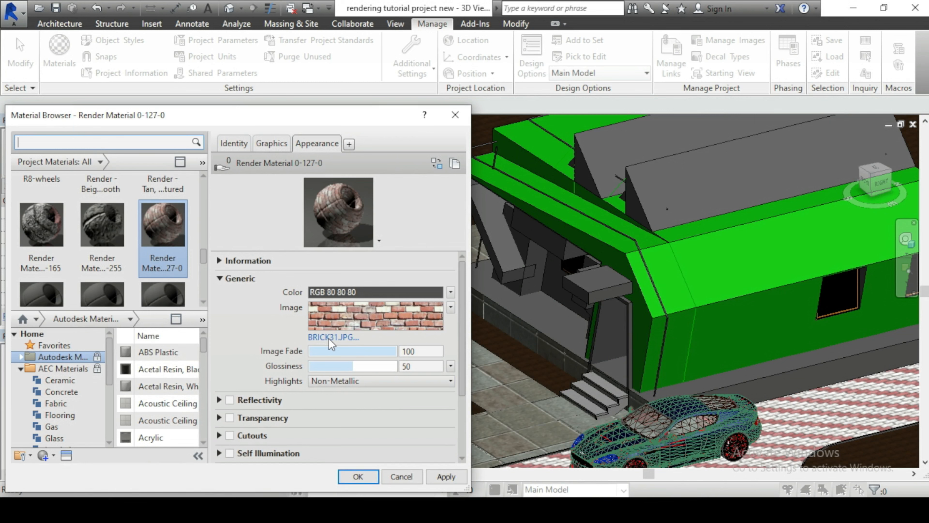
{"action": "left_click", "coordinate": [293, 510]}
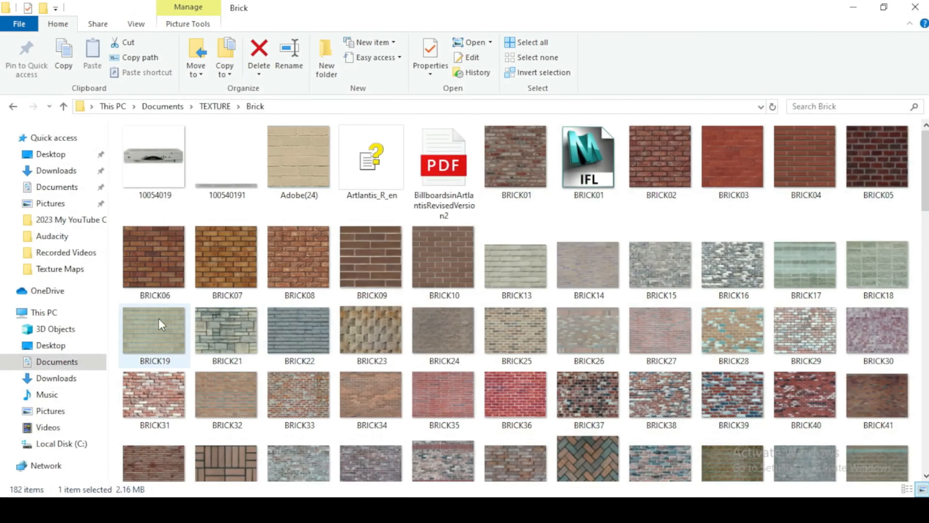
{"action": "double_click", "coordinate": [155, 418]}
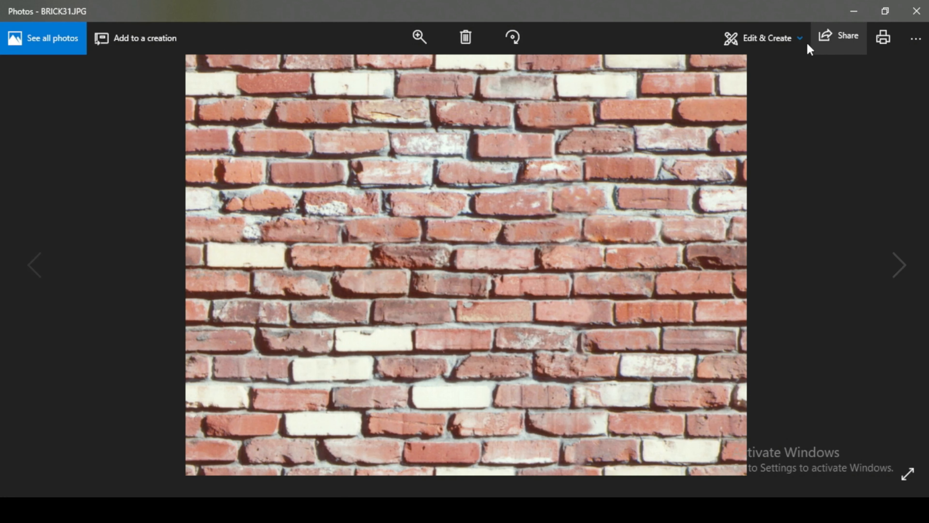
{"action": "left_click", "coordinate": [778, 39]}
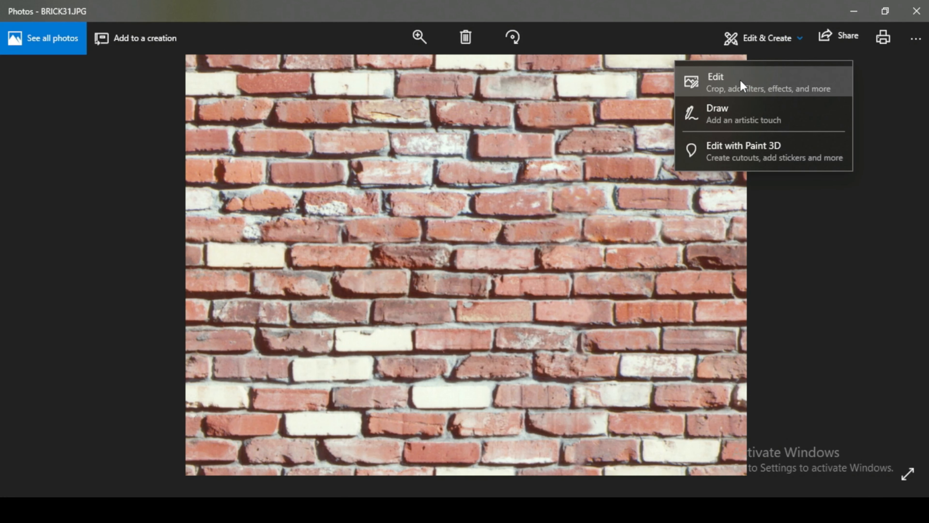
{"action": "left_click", "coordinate": [741, 80]}
Turn the brick image greyscale with the Vanilla filter and raise its Clarity to the maximum.
{"action": "scroll", "coordinate": [854, 200], "scroll_direction": "down", "scroll_amount": 5}
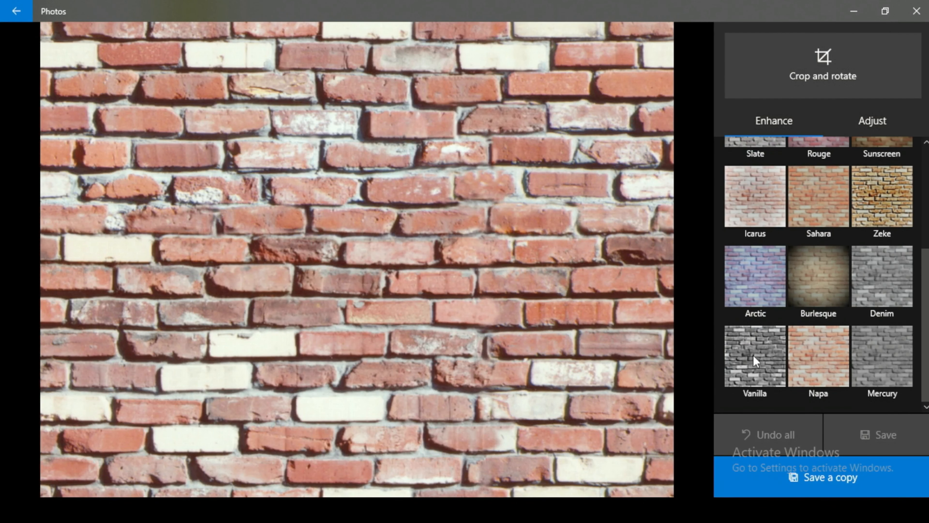
{"action": "left_click", "coordinate": [751, 353]}
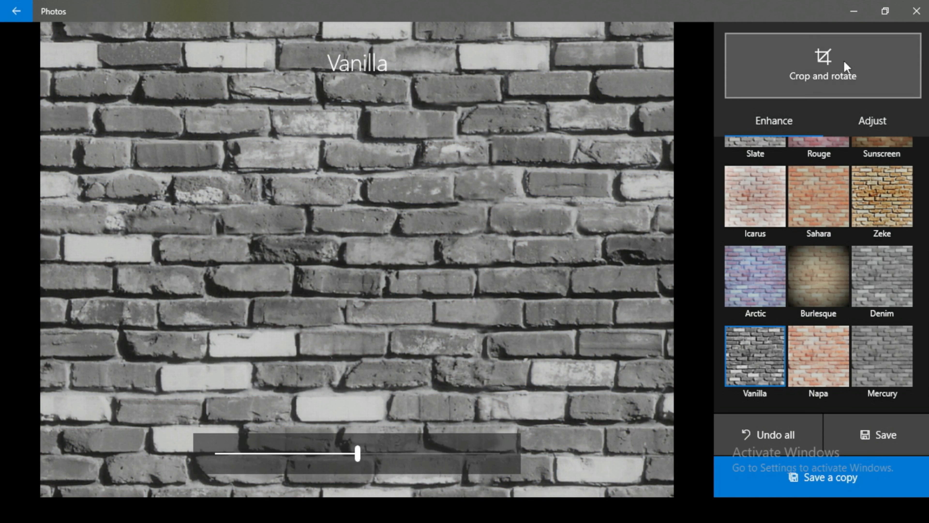
{"action": "left_click", "coordinate": [879, 120]}
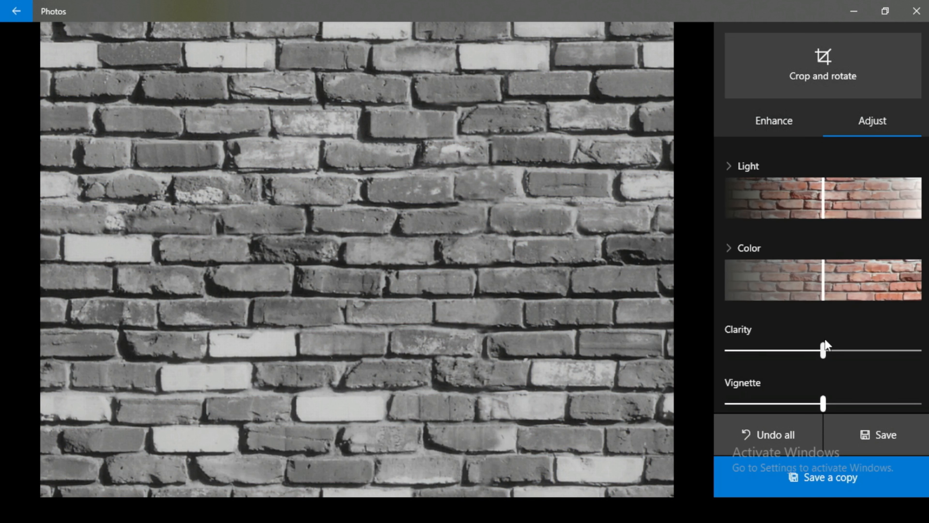
{"action": "left_click_drag", "start_coordinate": [823, 350], "coordinate": [920, 349]}
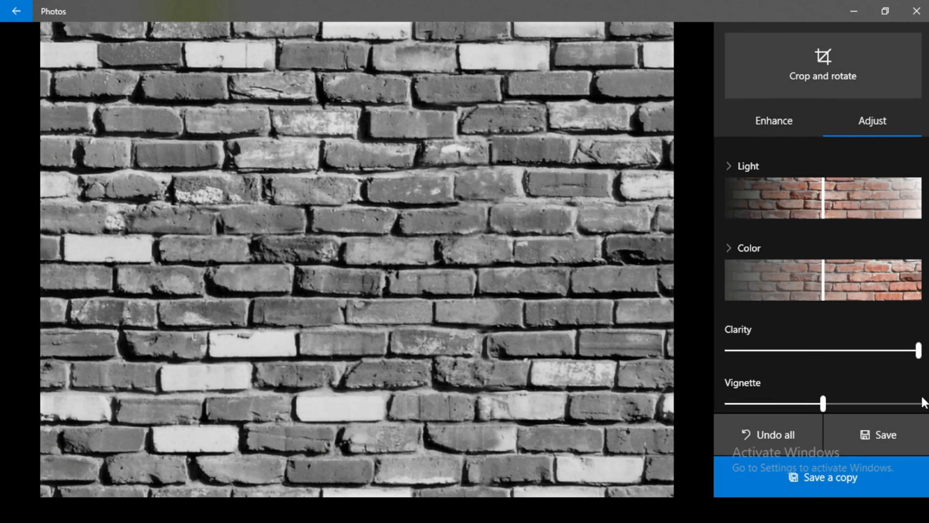
Save the edited image as a JPG copy named BRICK31 1 in the Brick folder and return to Revit.
{"action": "left_click", "coordinate": [851, 475]}
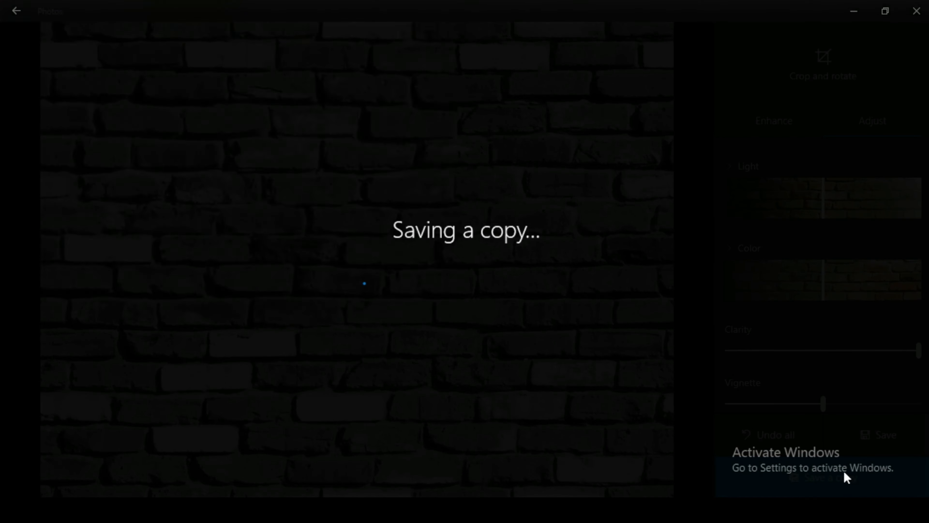
{"action": "left_click", "coordinate": [190, 255]}
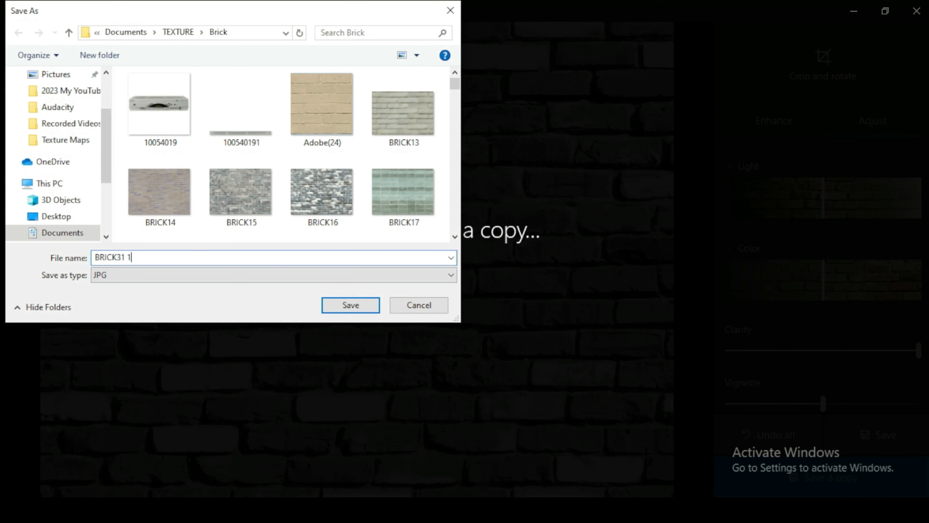
{"action": "left_click", "coordinate": [328, 307]}
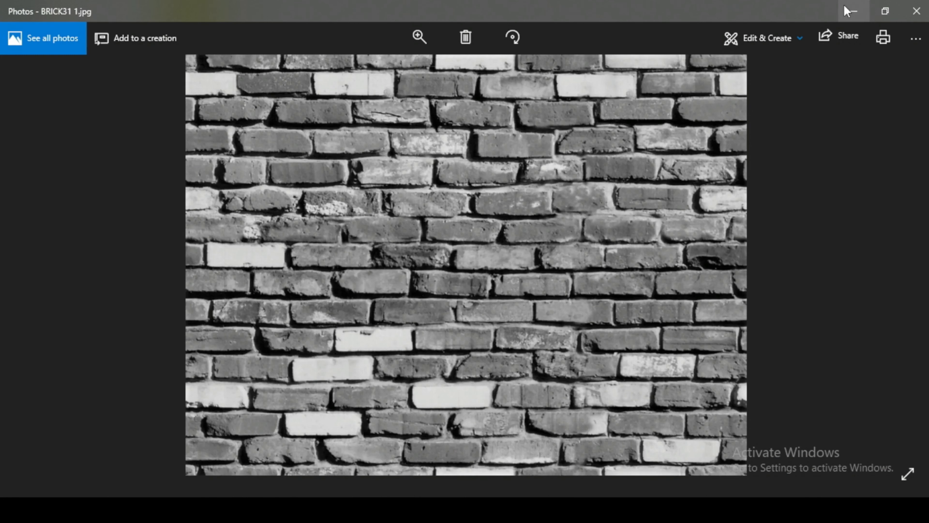
{"action": "left_click", "coordinate": [916, 11]}
{"action": "left_click", "coordinate": [854, 7]}
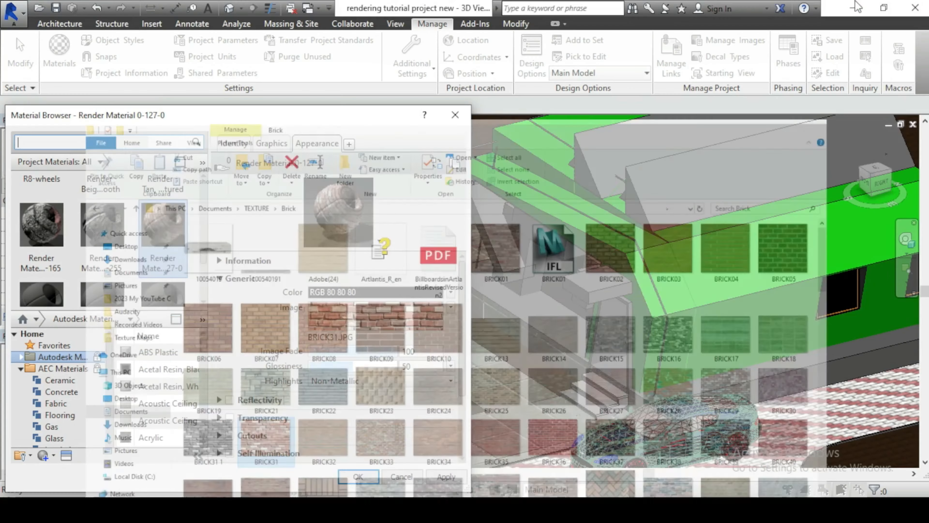
Assign the greyscale copy BRICK31 1 as the bump image of Render Material 0-127-0.
{"action": "scroll", "coordinate": [216, 451], "scroll_direction": "down", "scroll_amount": 3}
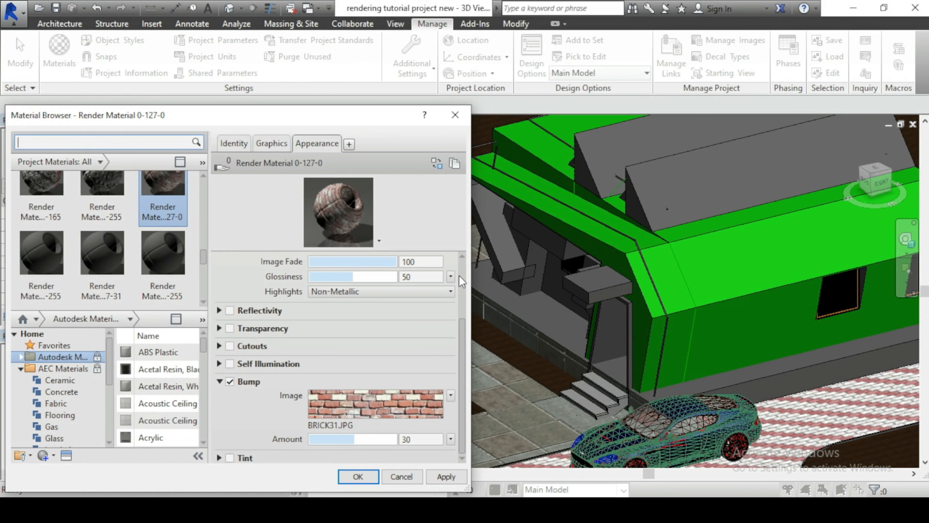
{"action": "left_click", "coordinate": [346, 426]}
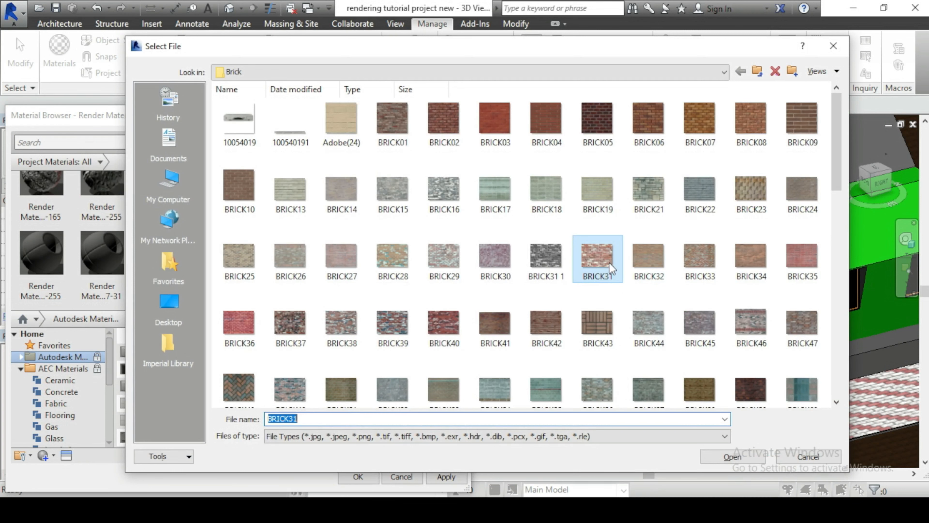
{"action": "left_click", "coordinate": [546, 258]}
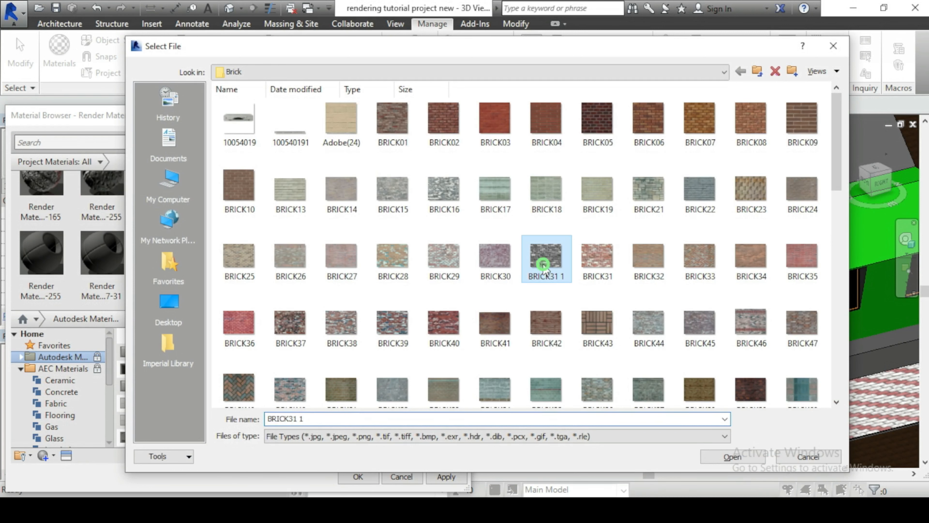
{"action": "left_click", "coordinate": [734, 456]}
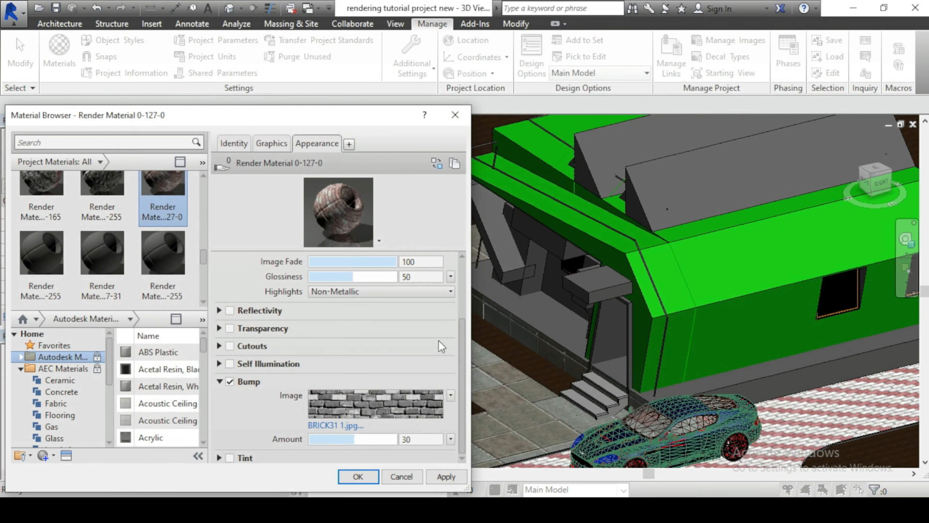
Scale the BRICK31 appearance image of Render Material 0-127-0 to a sample size of 3000 mm by 3000 mm.
{"action": "scroll", "coordinate": [439, 340], "scroll_direction": "up", "scroll_amount": 3}
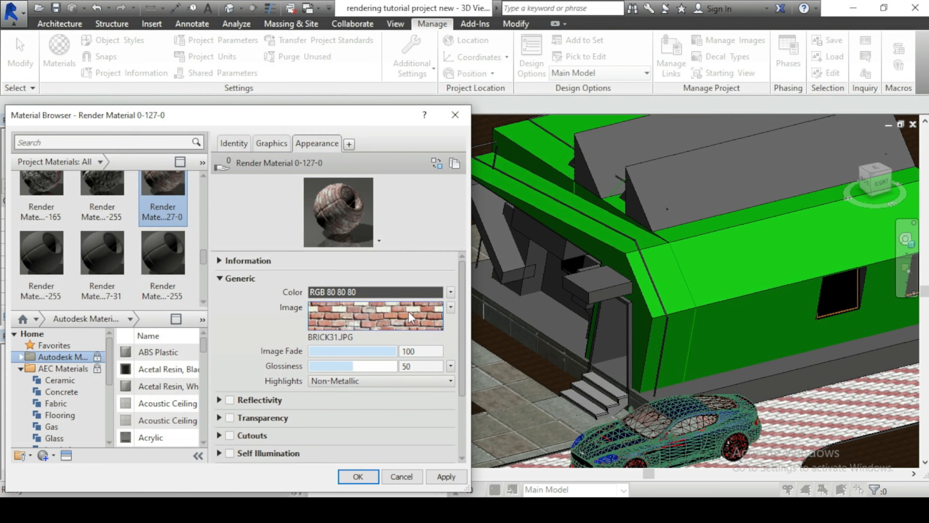
{"action": "left_click", "coordinate": [409, 312]}
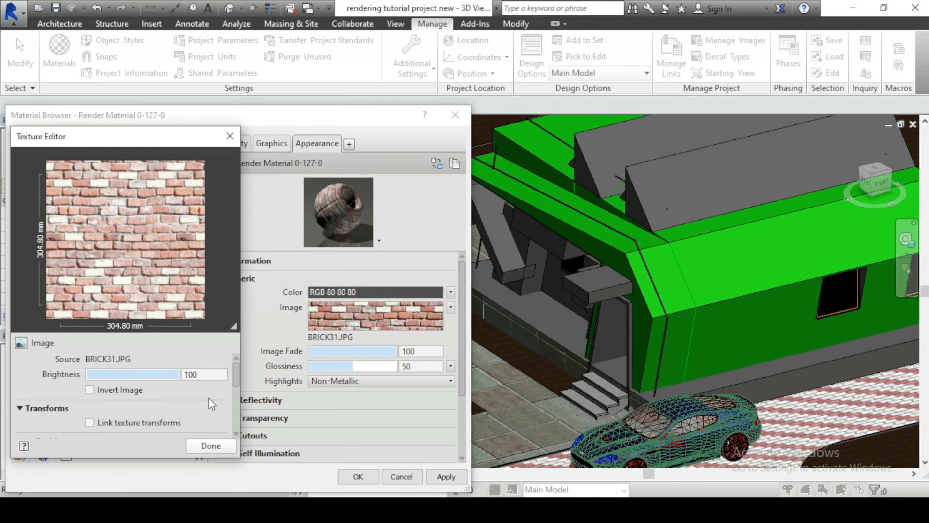
{"action": "scroll", "coordinate": [236, 361], "scroll_direction": "down", "scroll_amount": 3}
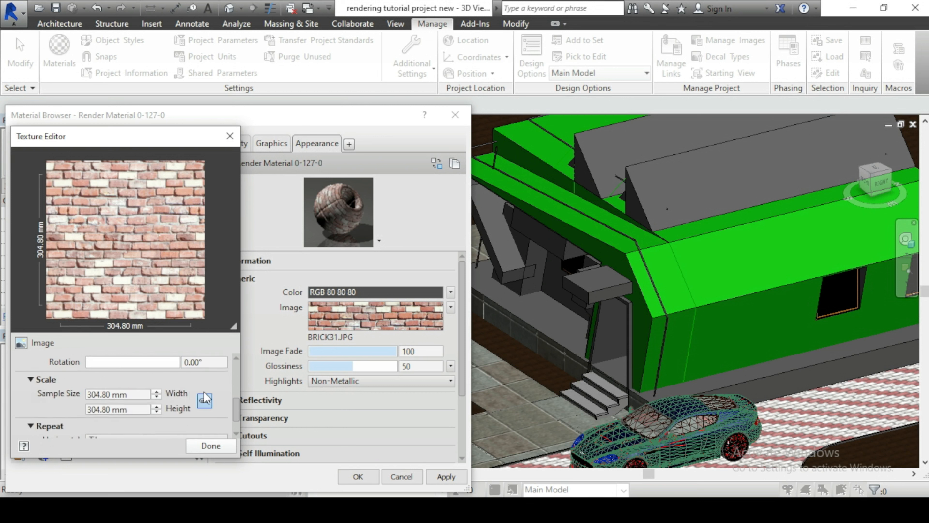
{"action": "left_click", "coordinate": [139, 399]}
{"action": "left_click", "coordinate": [139, 399]}
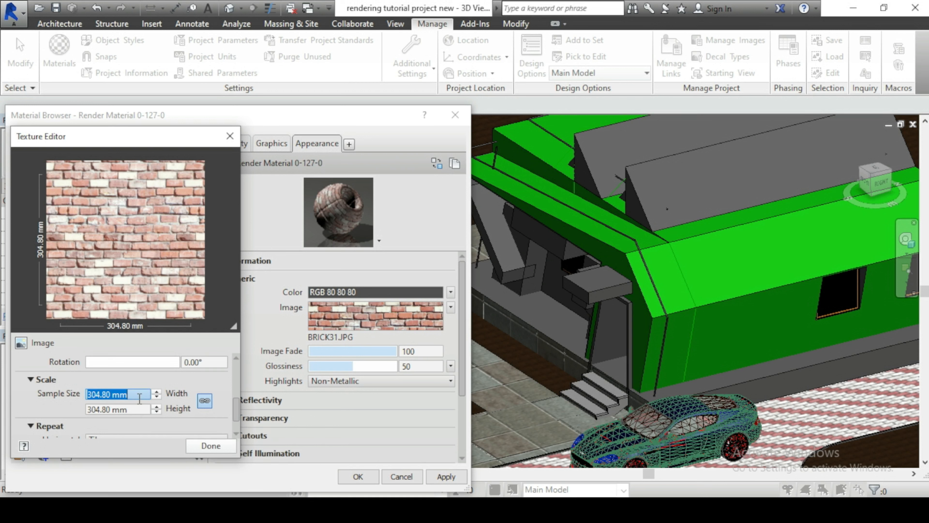
{"action": "type", "text": "3000"}
{"action": "key", "text": "Tab"}
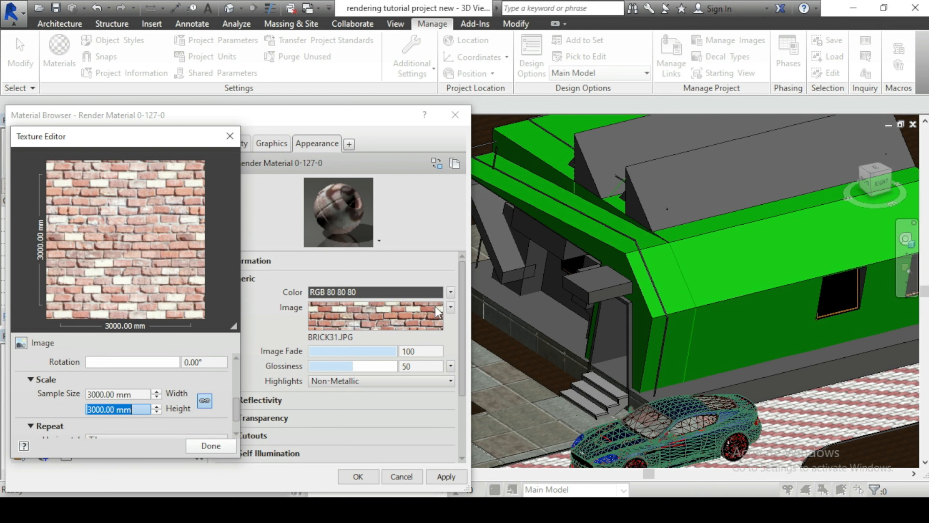
Scale the BRICK31 1 bump image to the same 3000 mm sample size, then apply the material changes and close the material editor.
{"action": "scroll", "coordinate": [462, 293], "scroll_direction": "down", "scroll_amount": 3}
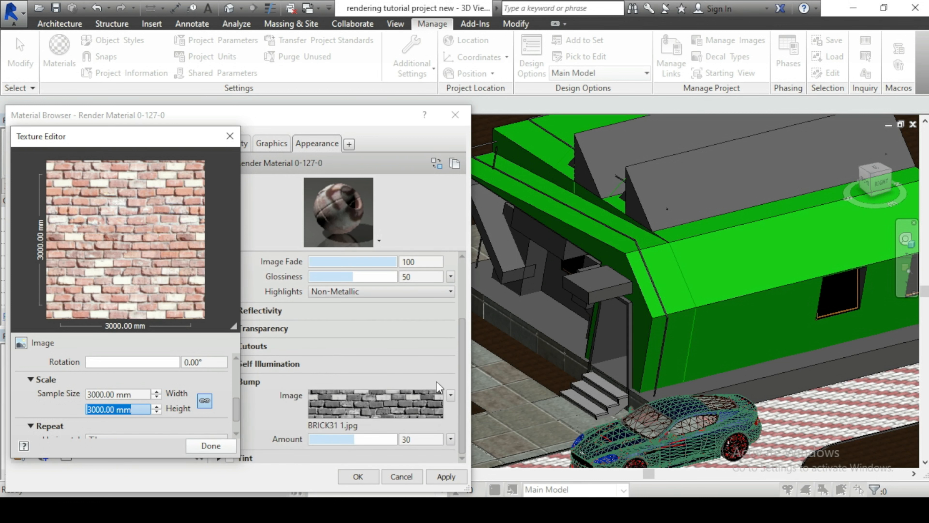
{"action": "left_click", "coordinate": [402, 407]}
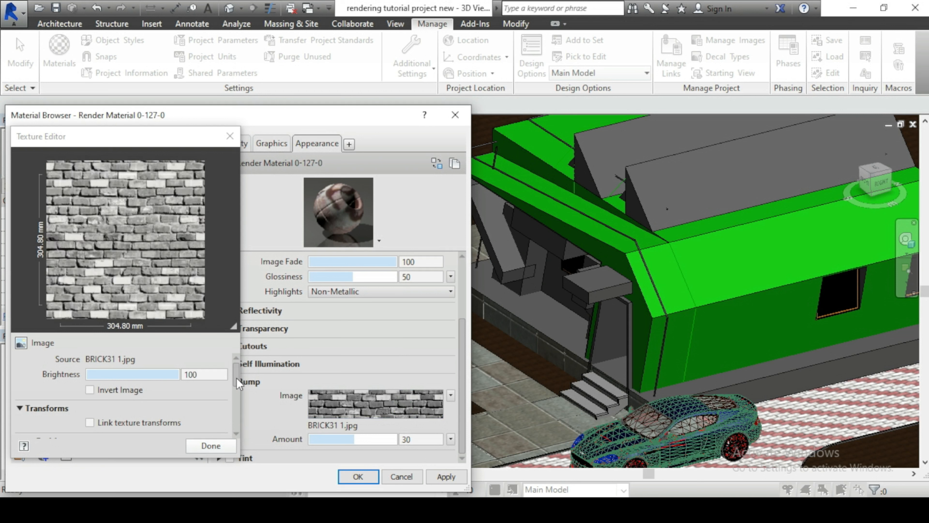
{"action": "scroll", "coordinate": [237, 377], "scroll_direction": "down", "scroll_amount": 2}
{"action": "scroll", "coordinate": [237, 378], "scroll_direction": "down", "scroll_amount": 3}
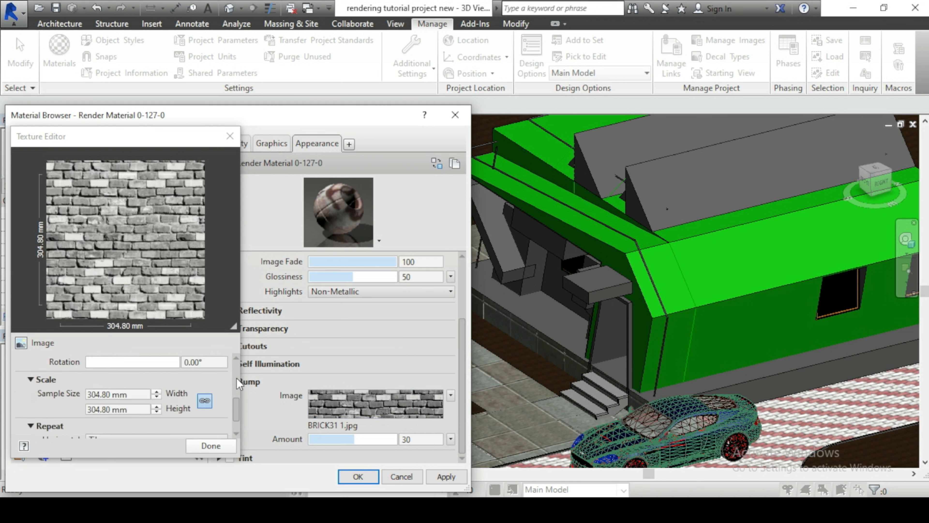
{"action": "left_click", "coordinate": [138, 395]}
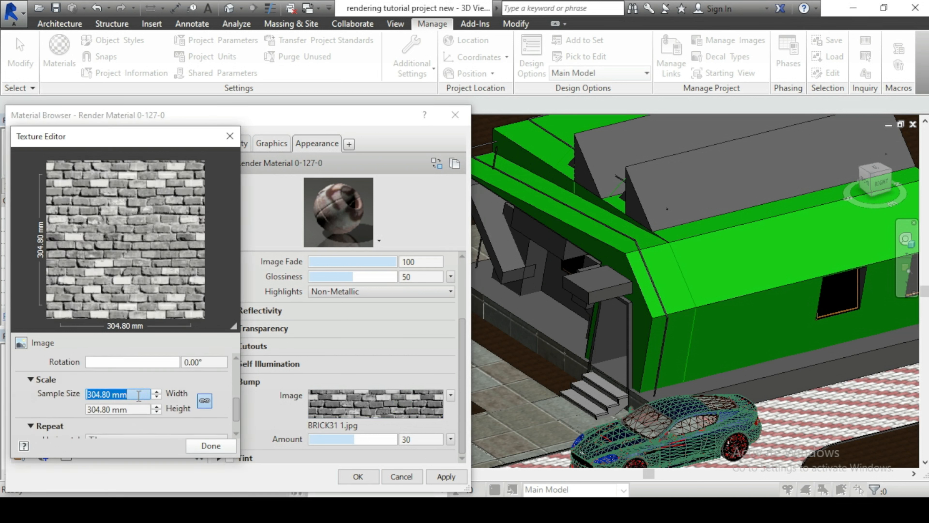
{"action": "type", "text": "3000"}
{"action": "key", "text": "Tab"}
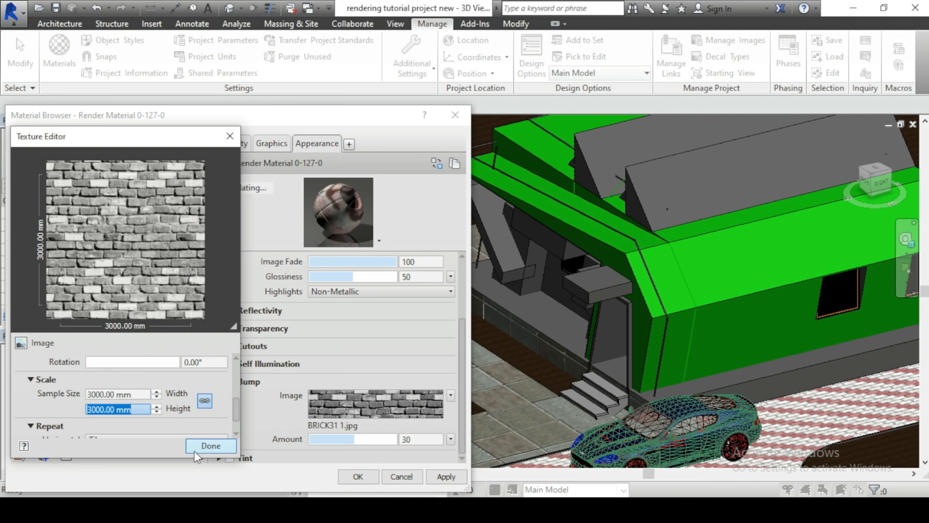
{"action": "left_click", "coordinate": [210, 445]}
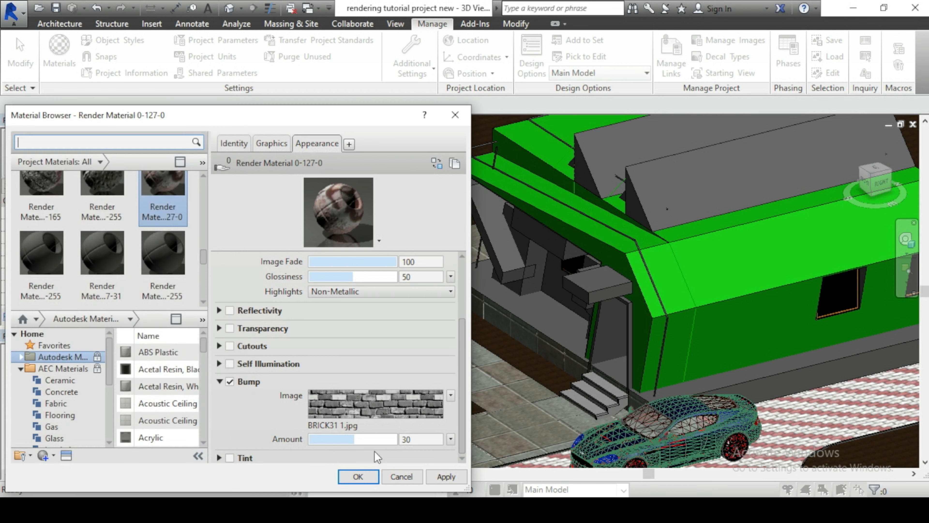
{"action": "left_click", "coordinate": [448, 476]}
{"action": "left_click", "coordinate": [358, 476]}
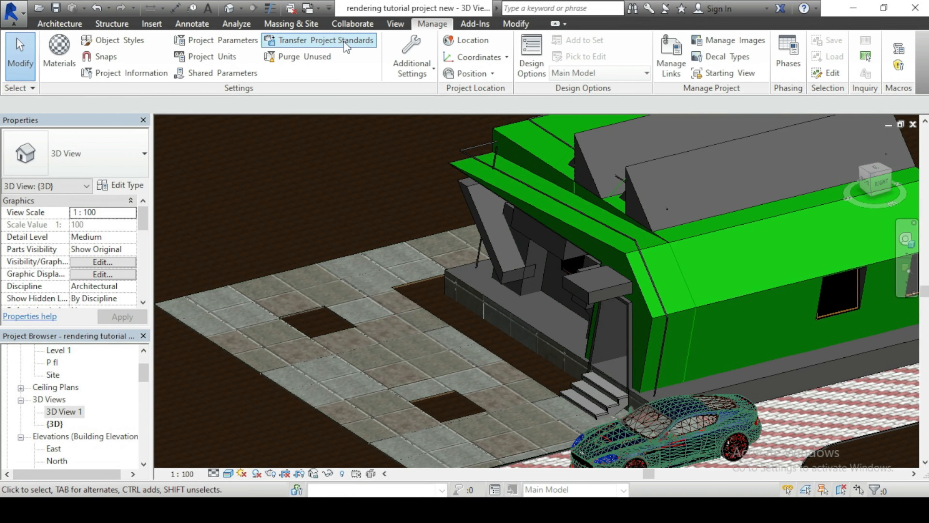
Paint the front edge face of the house's 400 mm base floor with Render Material 0-127-0.
{"action": "left_click", "coordinate": [533, 25]}
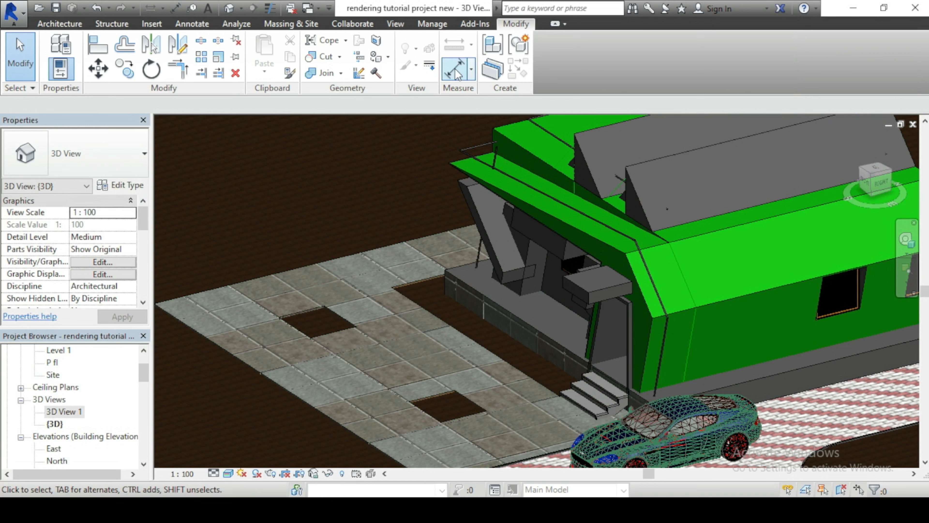
{"action": "left_click", "coordinate": [380, 56]}
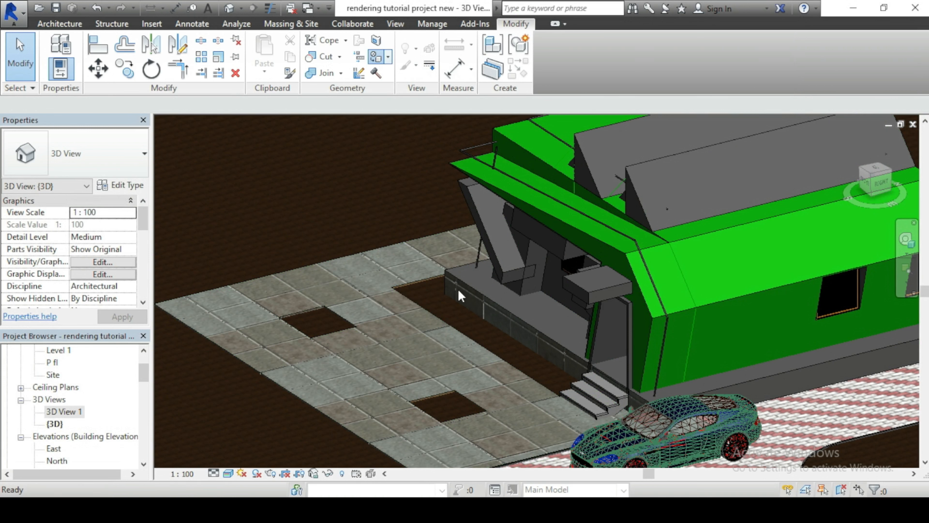
{"action": "scroll", "coordinate": [458, 289], "scroll_direction": "up", "scroll_amount": 5}
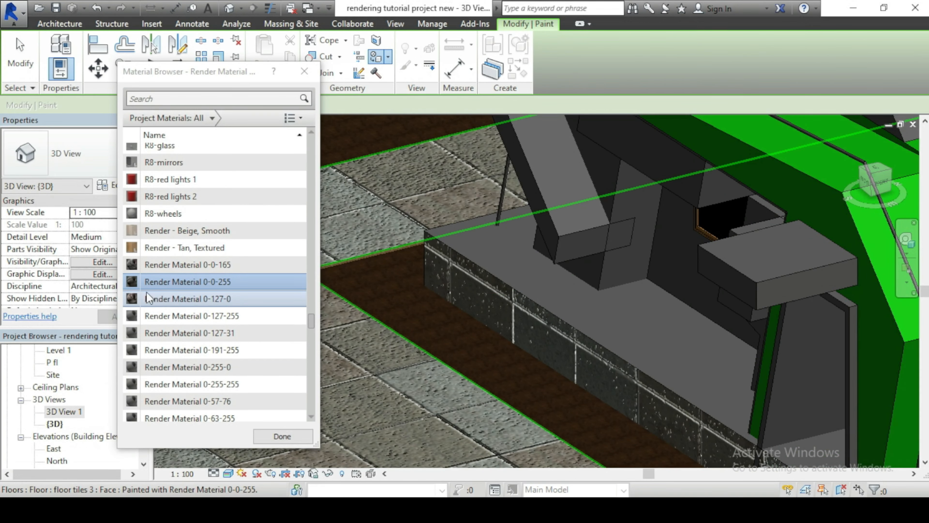
{"action": "left_click", "coordinate": [146, 298]}
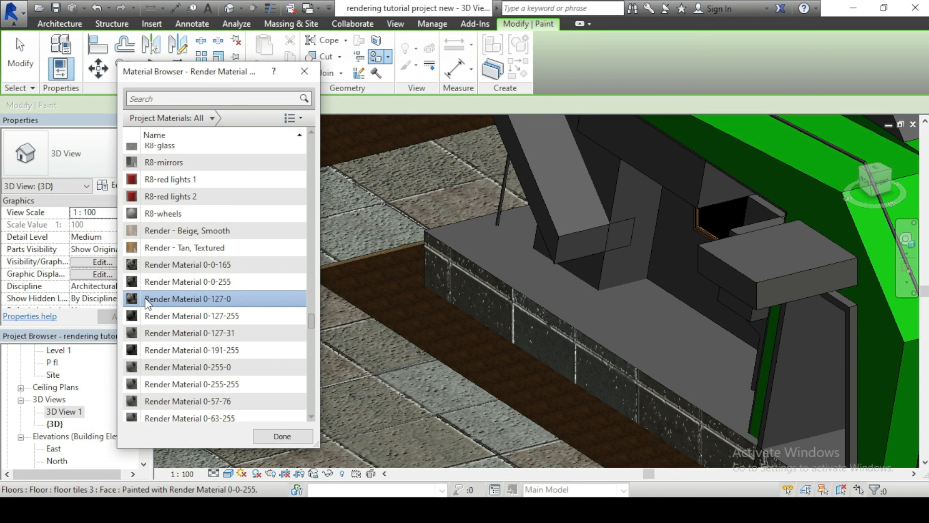
{"action": "left_click", "coordinate": [455, 290]}
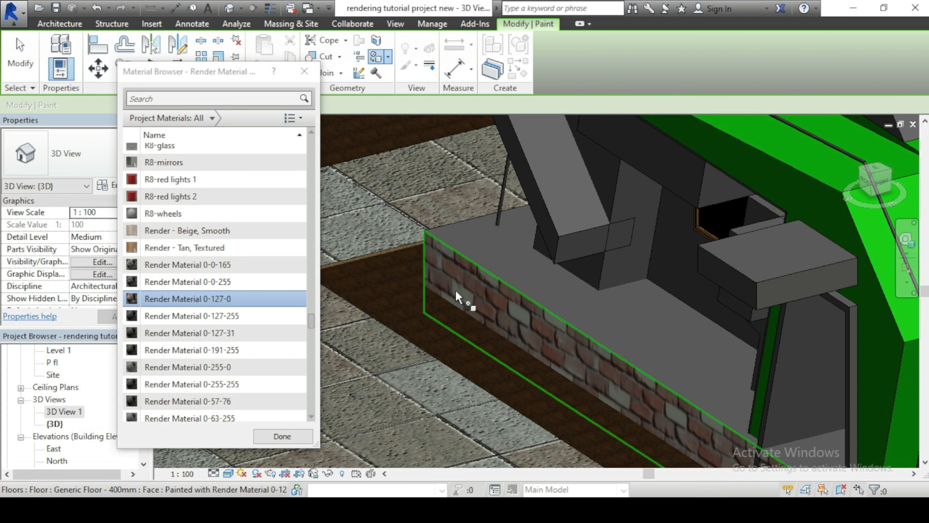
{"action": "scroll", "coordinate": [558, 377], "scroll_direction": "up", "scroll_amount": 3}
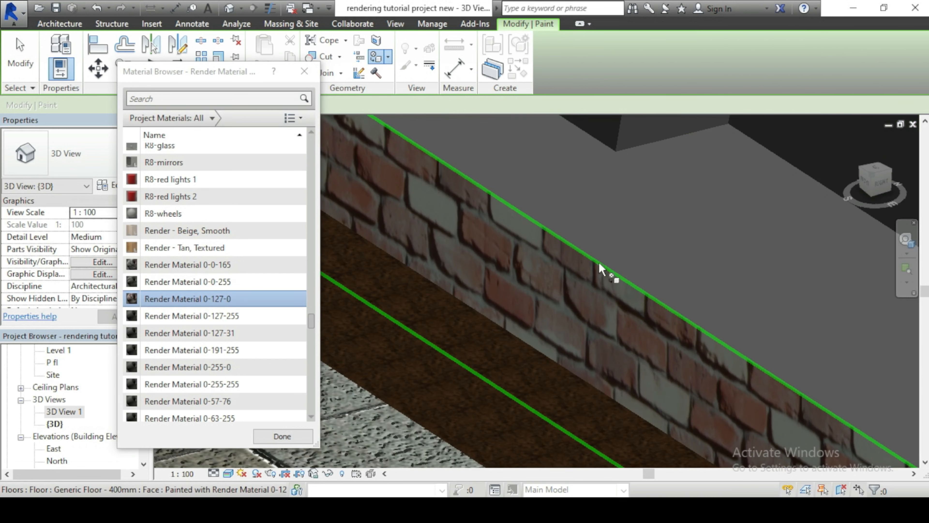
{"action": "scroll", "coordinate": [641, 333], "scroll_direction": "down", "scroll_amount": 2}
{"action": "scroll", "coordinate": [641, 332], "scroll_direction": "down", "scroll_amount": 2}
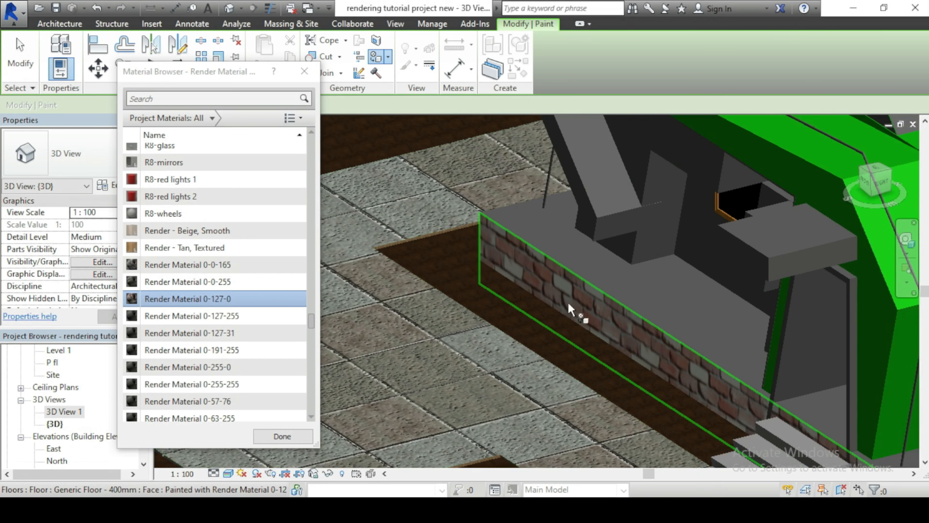
{"action": "scroll", "coordinate": [398, 229], "scroll_direction": "down", "scroll_amount": 4}
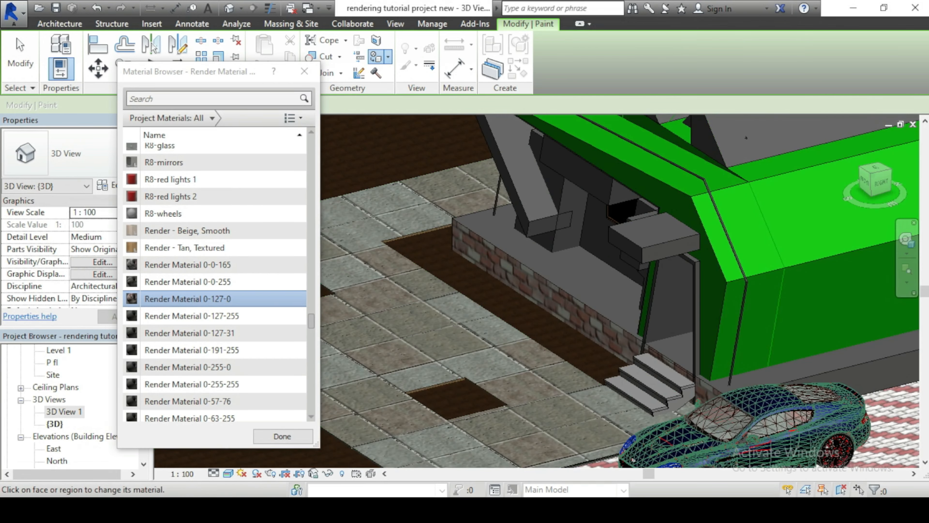
Paint the left edge face of the base floor, around the corner from the front, with Render Material 0-127-0.
{"action": "left_click", "coordinate": [888, 186]}
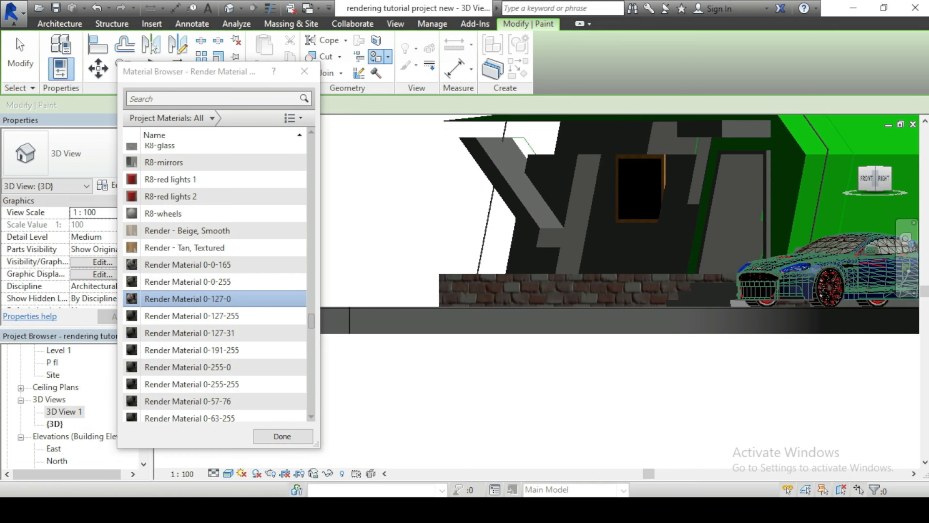
{"action": "middle_click_drag", "start_coordinate": [549, 271], "coordinate": [756, 237], "text": "shift"}
{"action": "scroll", "coordinate": [435, 309], "scroll_direction": "down", "scroll_amount": 3}
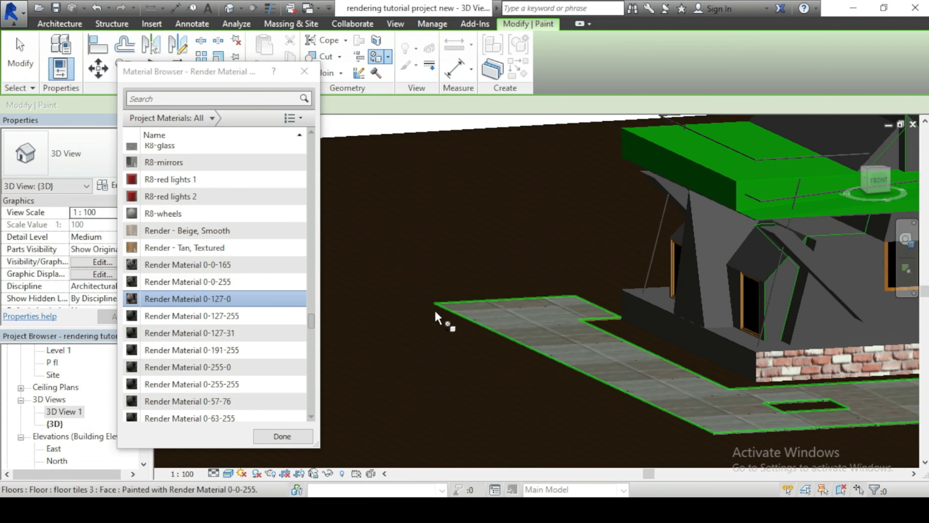
{"action": "scroll", "coordinate": [488, 342], "scroll_direction": "up", "scroll_amount": 1}
{"action": "scroll", "coordinate": [799, 337], "scroll_direction": "up", "scroll_amount": 5}
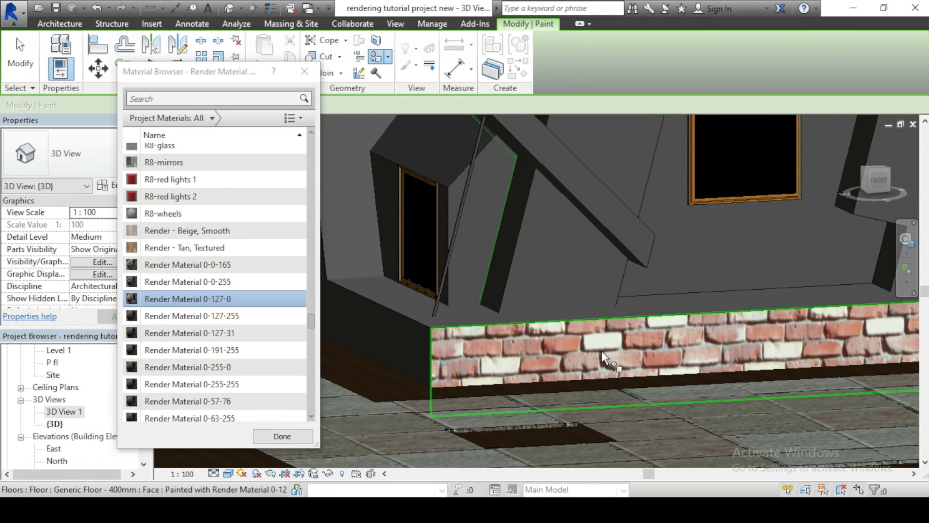
{"action": "scroll", "coordinate": [626, 325], "scroll_direction": "down", "scroll_amount": 3}
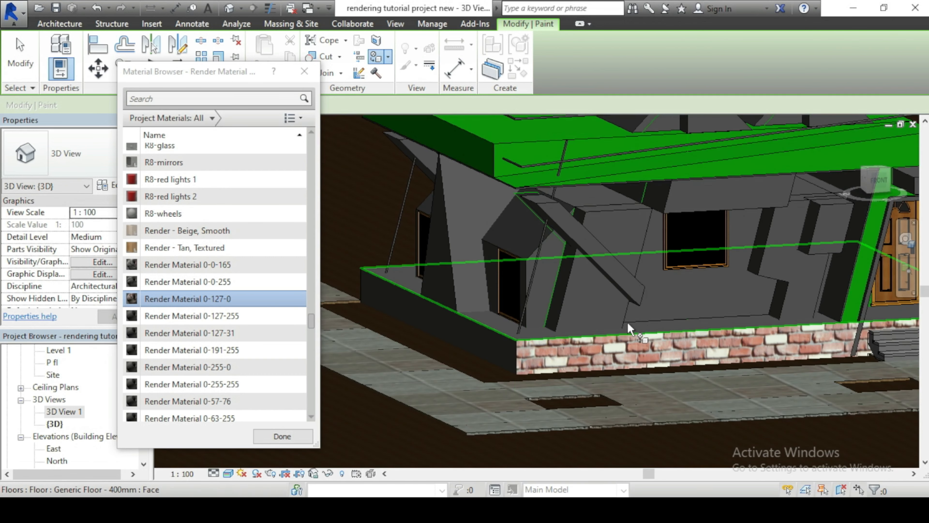
{"action": "scroll", "coordinate": [628, 322], "scroll_direction": "down", "scroll_amount": 2}
{"action": "left_click", "coordinate": [500, 377]}
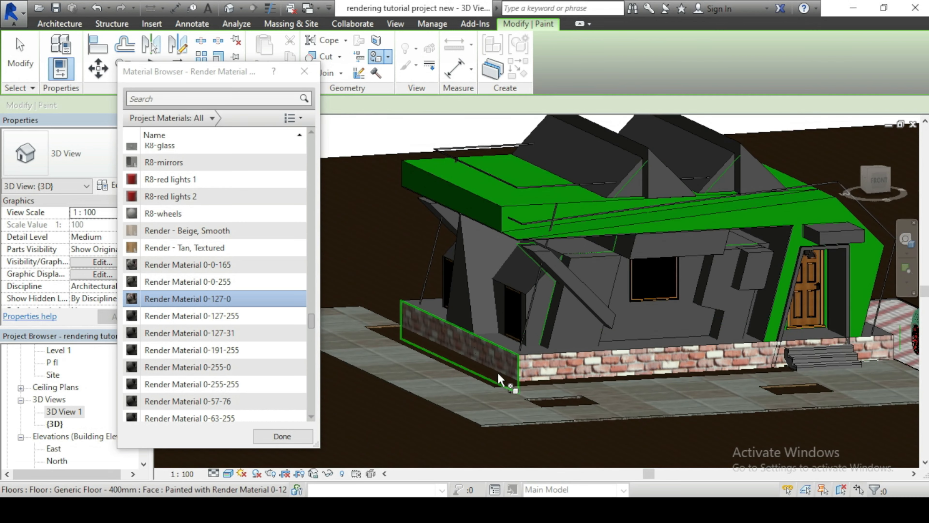
{"action": "scroll", "coordinate": [442, 380], "scroll_direction": "down", "scroll_amount": 2}
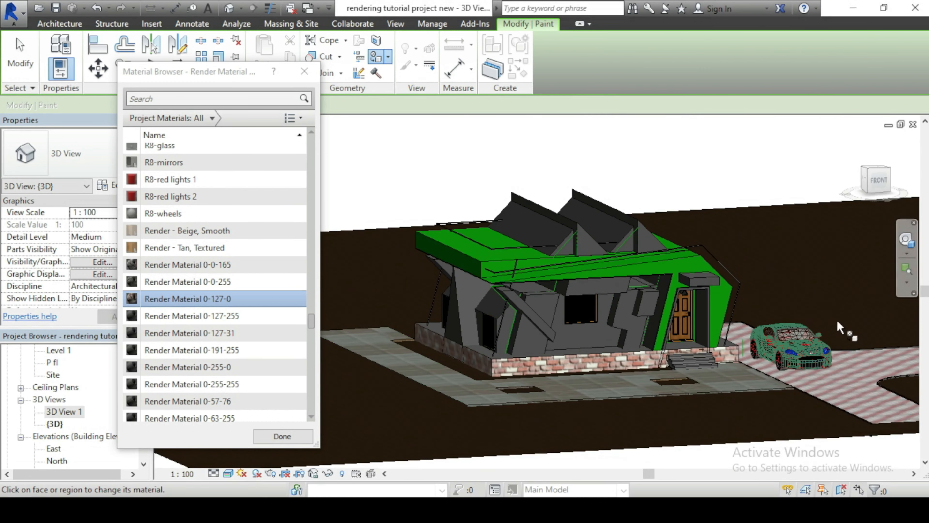
Paint the base floor's edge faces along the driveway and at the back of the house with Render Material 0-127-0.
{"action": "mouse_move", "coordinate": [877, 181]}
{"action": "left_mouse_down"}
{"action": "mouse_move", "coordinate": [838, 186]}
{"action": "mouse_move", "coordinate": [857, 190]}
{"action": "mouse_move", "coordinate": [874, 180]}
{"action": "left_mouse_up"}
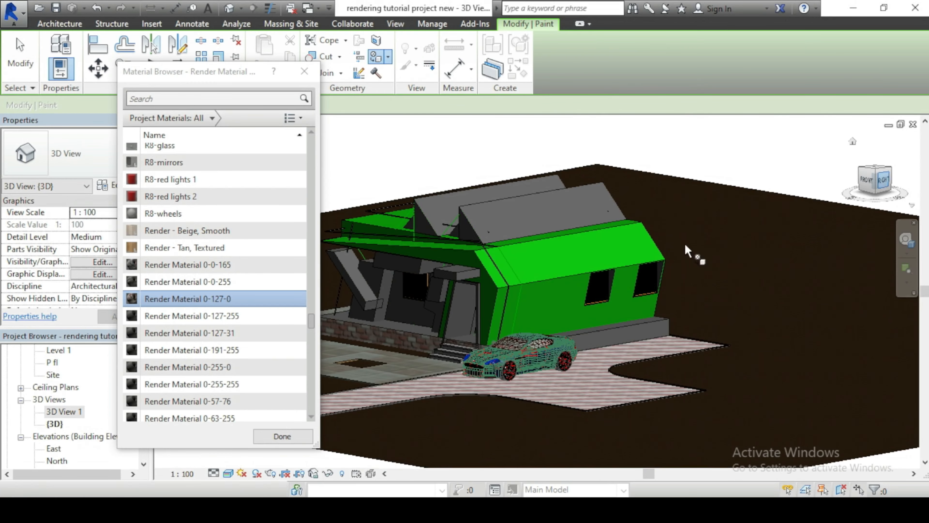
{"action": "scroll", "coordinate": [589, 318], "scroll_direction": "up", "scroll_amount": 4}
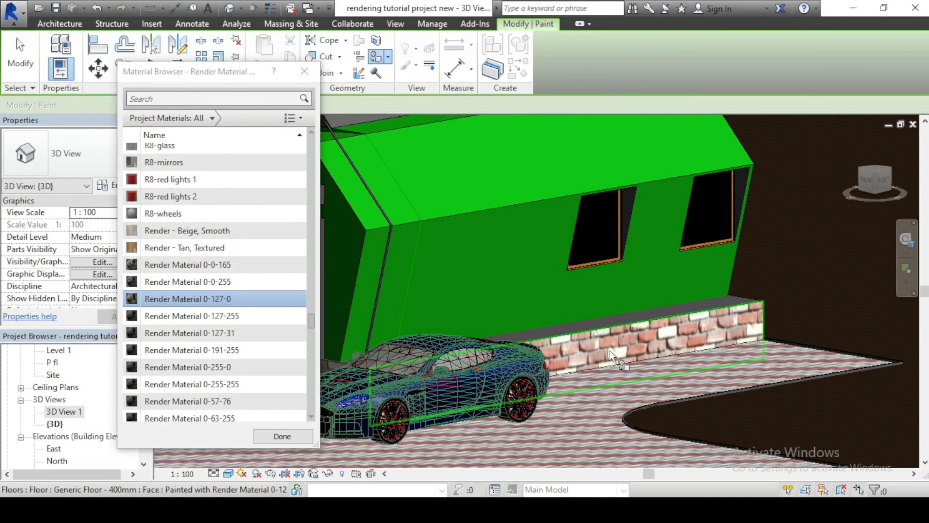
{"action": "scroll", "coordinate": [618, 357], "scroll_direction": "down", "scroll_amount": 3}
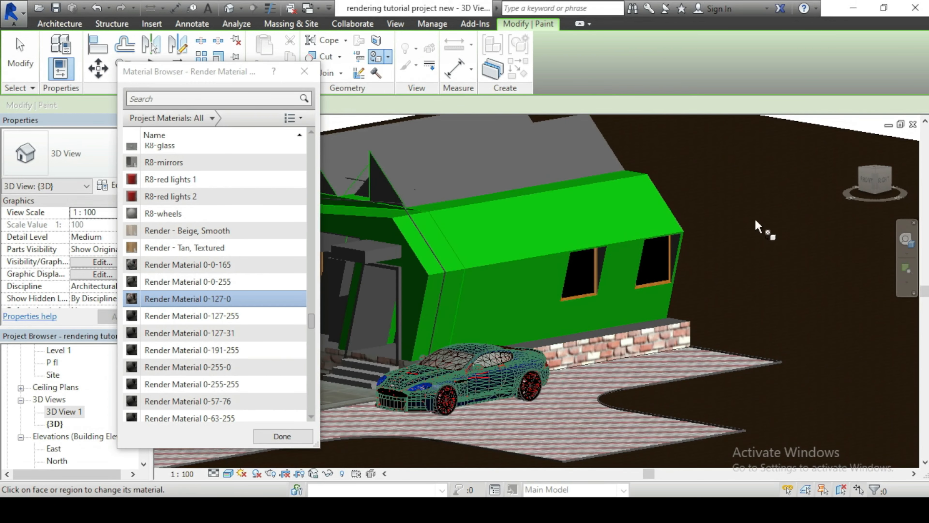
{"action": "left_click", "coordinate": [885, 182]}
{"action": "mouse_move", "coordinate": [873, 181]}
{"action": "left_mouse_down"}
{"action": "mouse_move", "coordinate": [880, 183]}
{"action": "mouse_move", "coordinate": [808, 278]}
{"action": "left_mouse_up"}
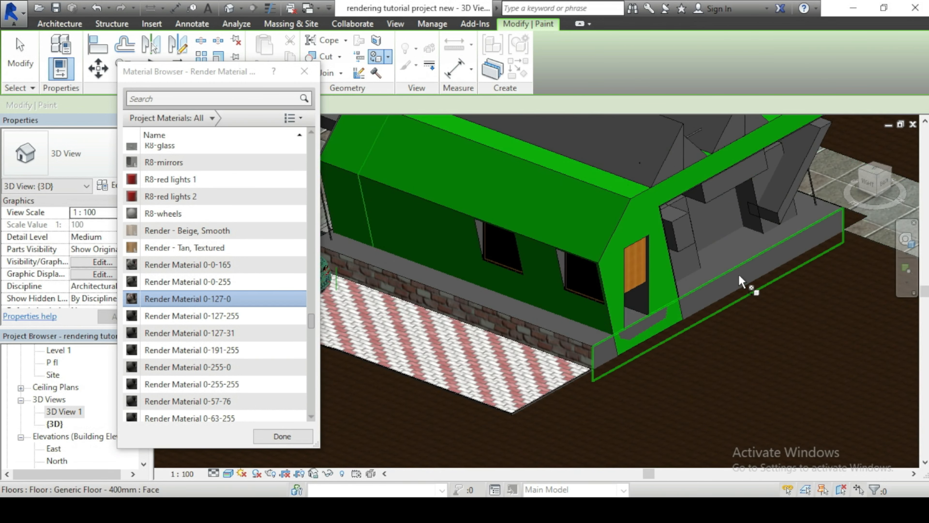
{"action": "scroll", "coordinate": [660, 376], "scroll_direction": "down", "scroll_amount": 5}
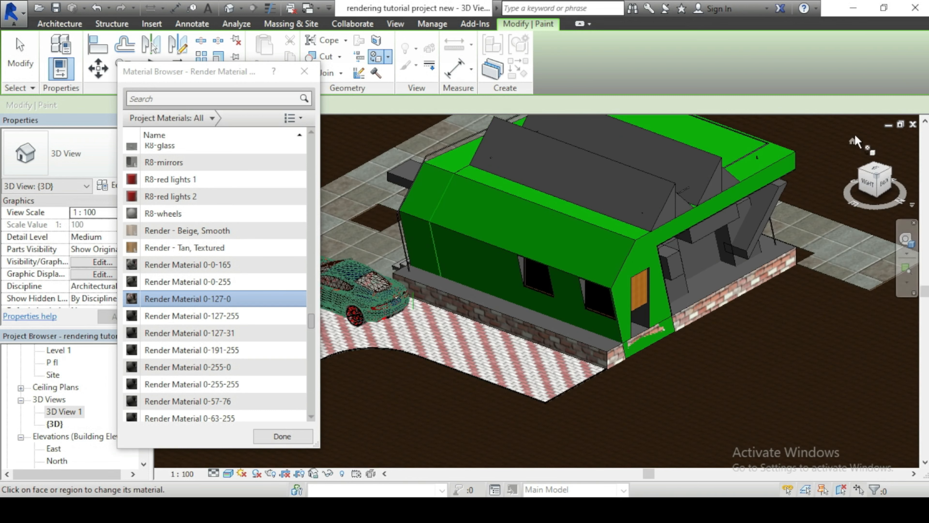
Paint the top face of the house's 400 mm base floor with Render Material 0-0-165 and finish the Paint command.
{"action": "left_click", "coordinate": [867, 185]}
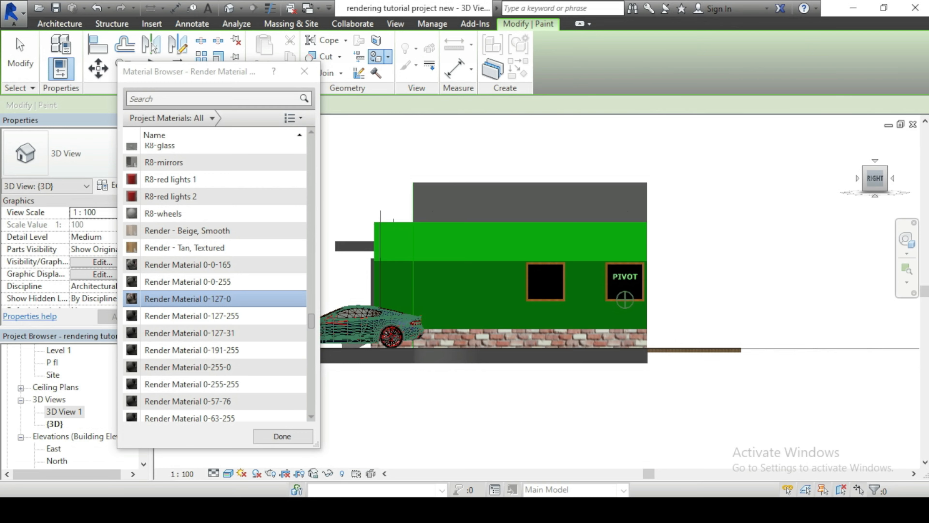
{"action": "mouse_move", "coordinate": [622, 256]}
{"action": "middle_mouse_down", "text": "shift"}
{"action": "mouse_move", "coordinate": [622, 300]}
{"action": "mouse_move", "coordinate": [622, 291]}
{"action": "middle_mouse_up", "text": "shift"}
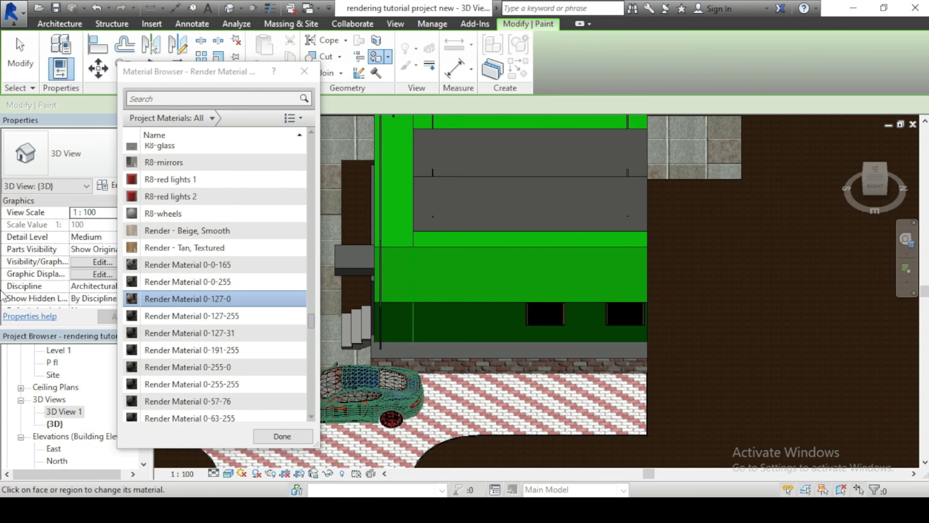
{"action": "left_click_drag", "start_coordinate": [873, 185], "coordinate": [923, 186]}
{"action": "mouse_move", "coordinate": [502, 435]}
{"action": "middle_mouse_down", "text": "shift"}
{"action": "mouse_move", "coordinate": [568, 370]}
{"action": "mouse_move", "coordinate": [567, 392]}
{"action": "middle_mouse_up", "text": "shift"}
{"action": "scroll", "coordinate": [569, 393], "scroll_direction": "up", "scroll_amount": 3}
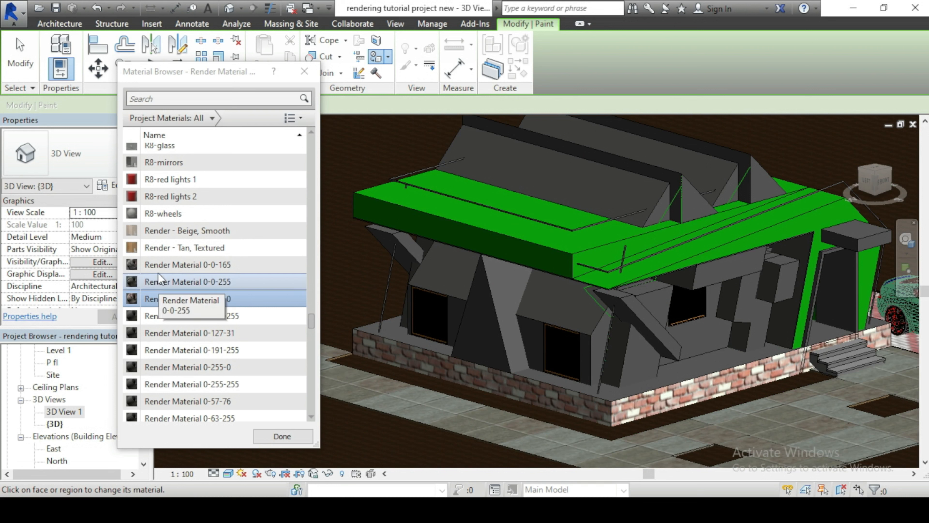
{"action": "left_click", "coordinate": [163, 266]}
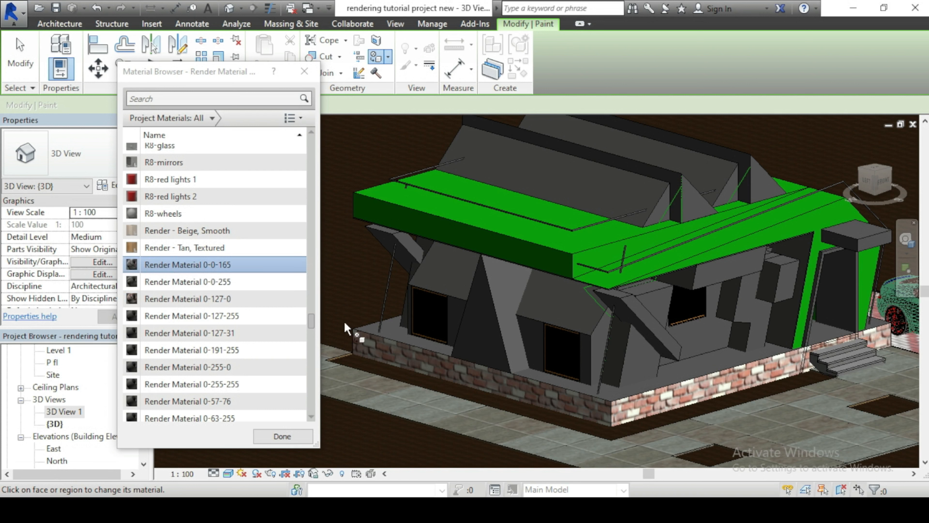
{"action": "left_click", "coordinate": [384, 329]}
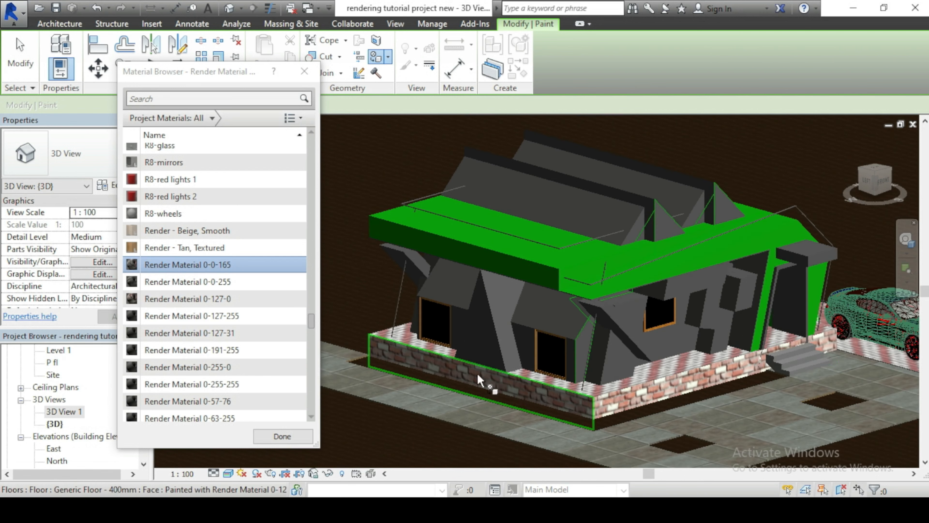
{"action": "scroll", "coordinate": [505, 377], "scroll_direction": "up", "scroll_amount": 3}
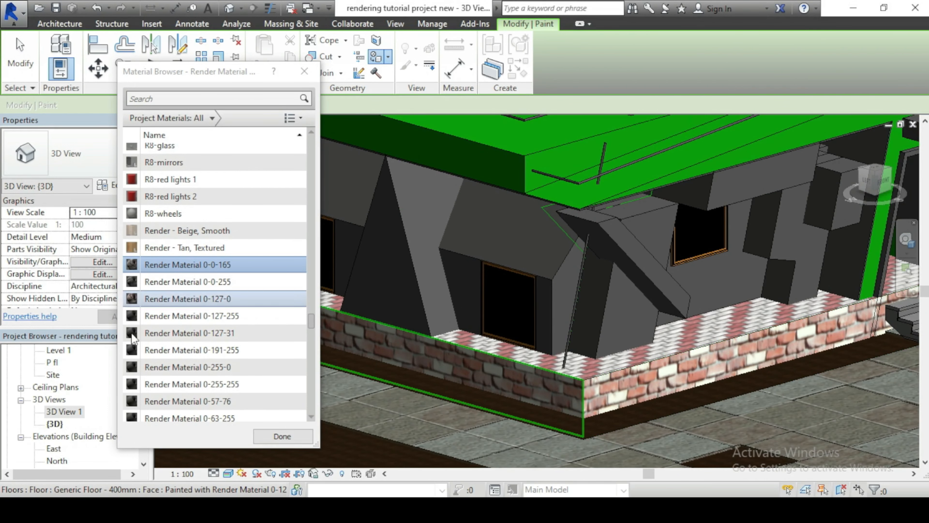
{"action": "left_click", "coordinate": [282, 436]}
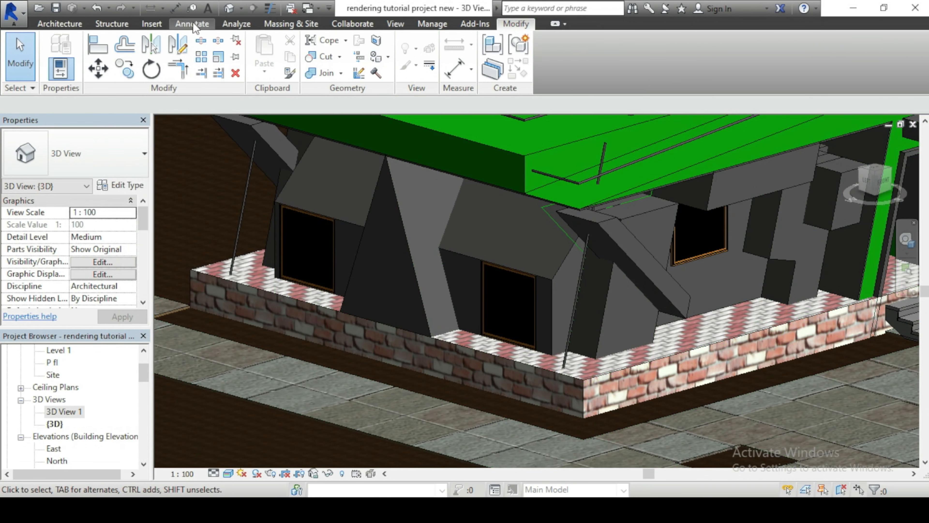
Open the appearance settings of Render Material 0-127-0 in the project's material editor.
{"action": "left_click", "coordinate": [445, 22]}
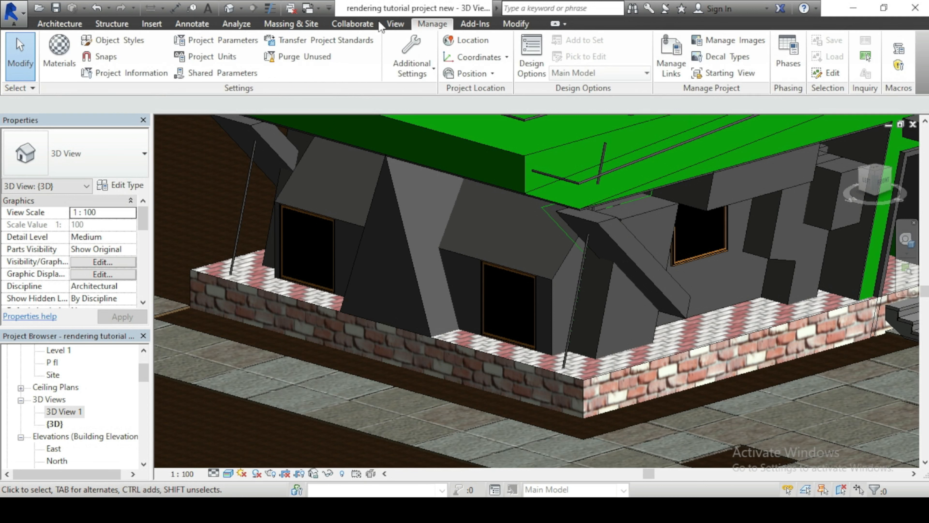
{"action": "left_click", "coordinate": [59, 53]}
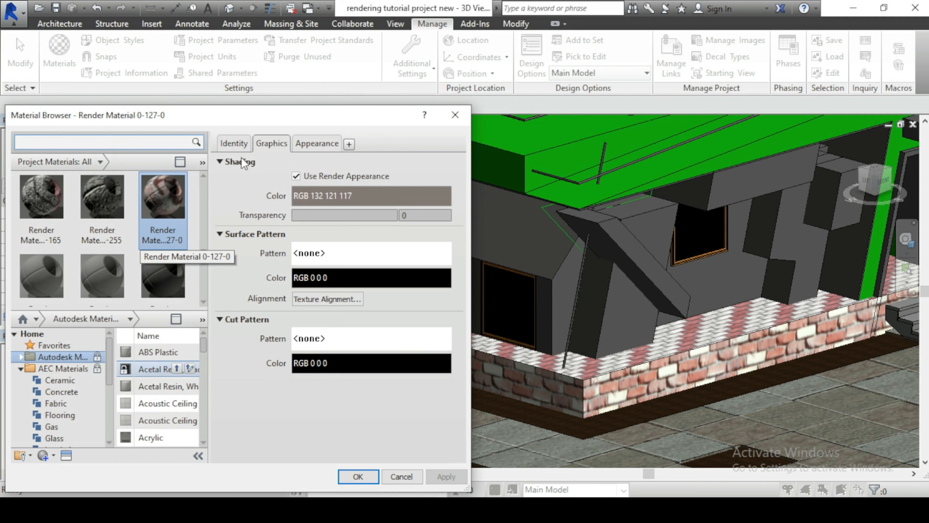
{"action": "left_click", "coordinate": [316, 143]}
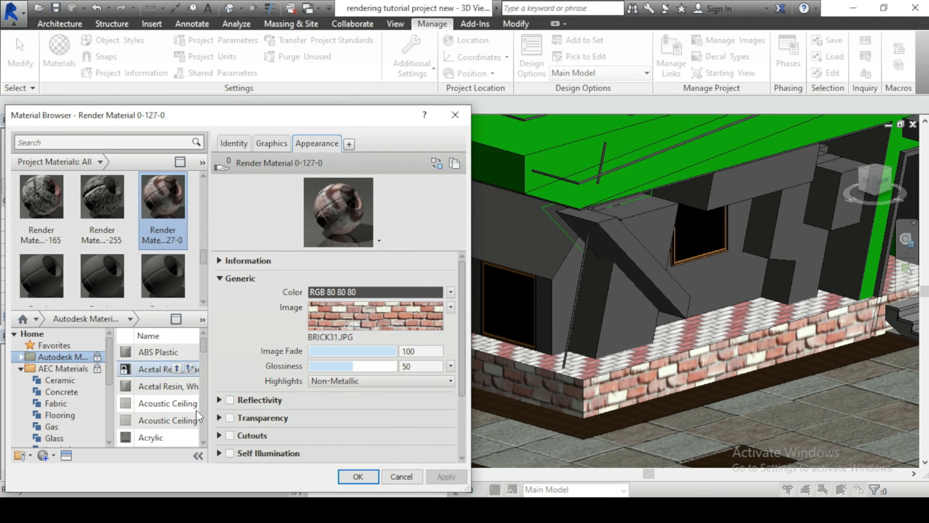
Set the sample size of the material's BRICK31.JPG image to 2100 mm in width and height.
{"action": "left_click", "coordinate": [345, 322]}
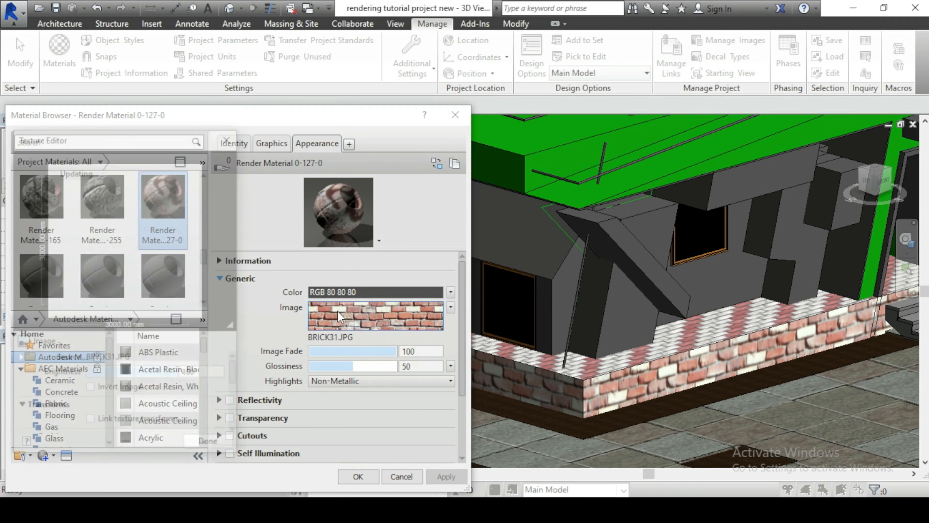
{"action": "scroll", "coordinate": [235, 375], "scroll_direction": "down", "scroll_amount": 3}
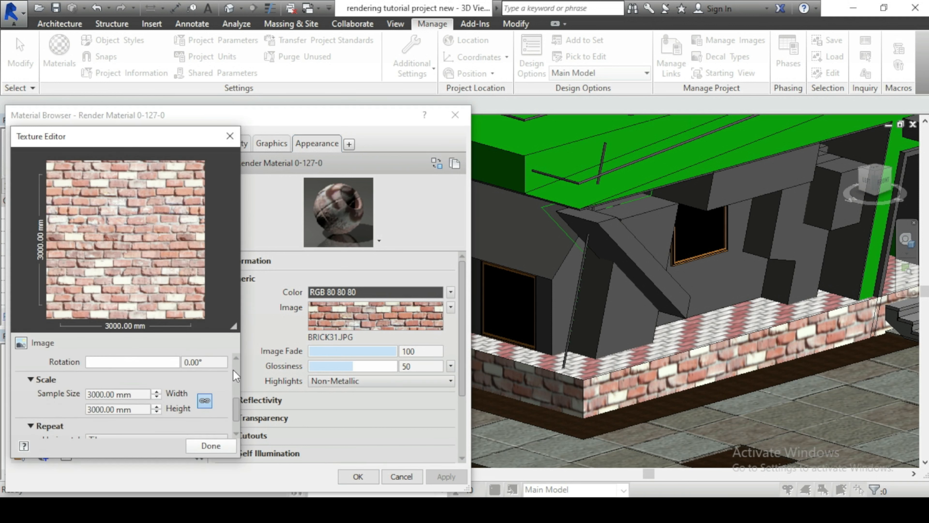
{"action": "double_click", "coordinate": [144, 394]}
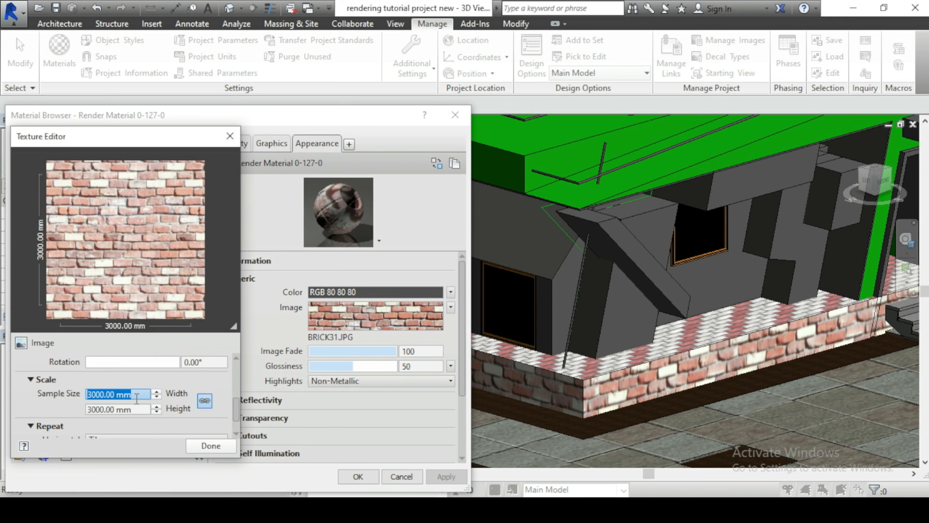
{"action": "type", "text": "2100"}
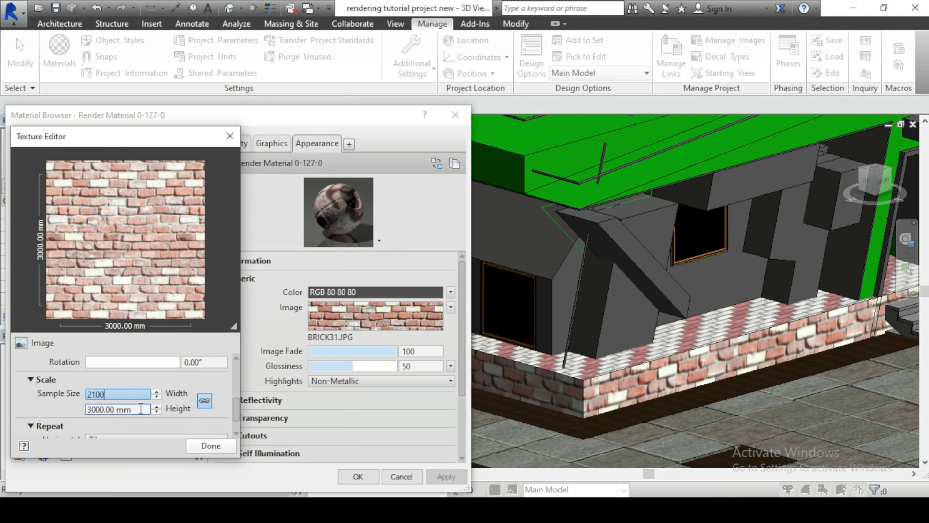
{"action": "key", "text": "Tab"}
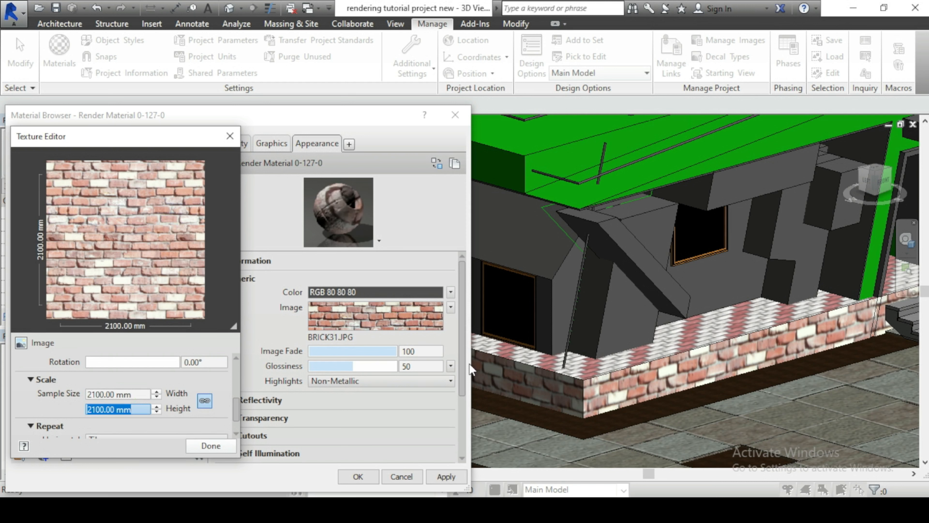
Scale the BRICK31 1.jpg bump image to a 2100 mm sample size and apply the material changes.
{"action": "scroll", "coordinate": [462, 370], "scroll_direction": "down", "scroll_amount": 3}
{"action": "left_click", "coordinate": [428, 405]}
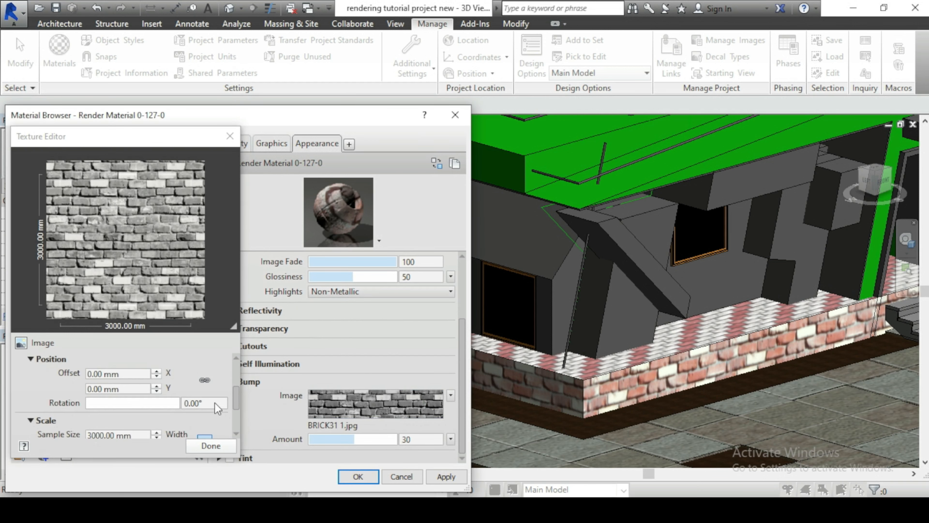
{"action": "double_click", "coordinate": [136, 436]}
{"action": "type", "text": "2100"}
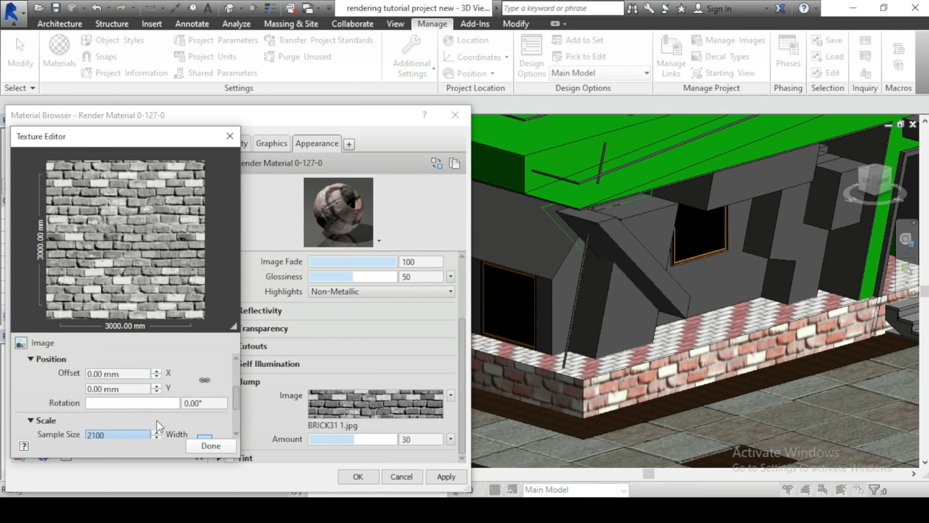
{"action": "scroll", "coordinate": [158, 427], "scroll_direction": "down", "scroll_amount": 3}
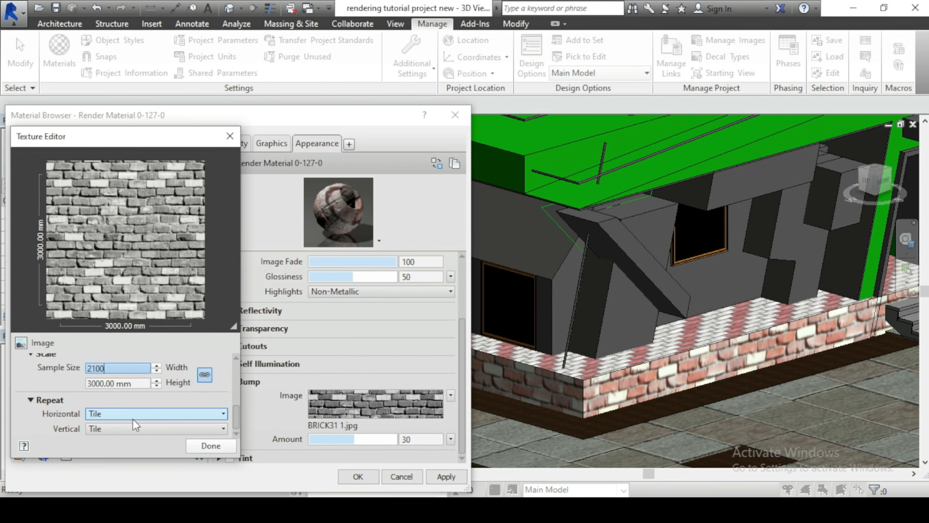
{"action": "key", "text": "Tab"}
{"action": "left_click", "coordinate": [207, 446]}
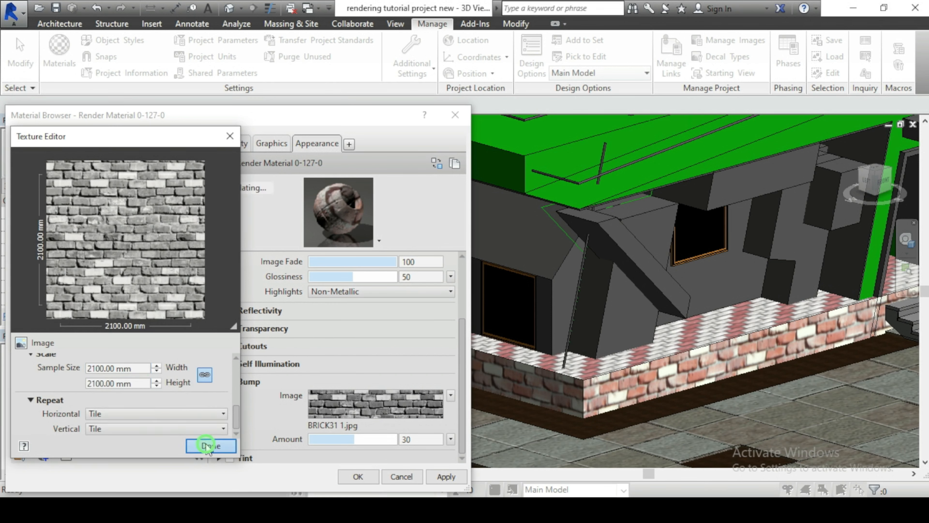
{"action": "left_click", "coordinate": [444, 476]}
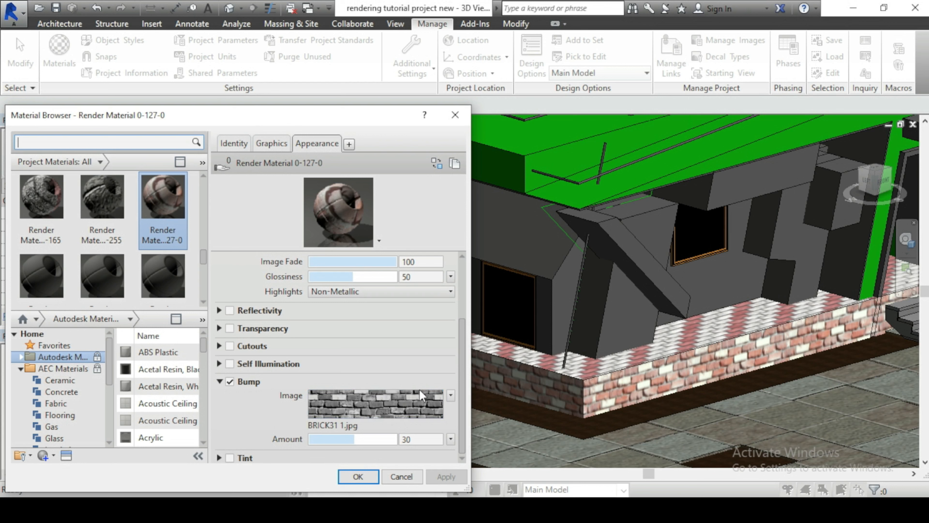
Set the sample size of Render Material 0-127-0's BRICK31.JPG image to 1800 mm in width and height.
{"action": "scroll", "coordinate": [457, 347], "scroll_direction": "up", "scroll_amount": 5}
{"action": "left_click", "coordinate": [416, 322]}
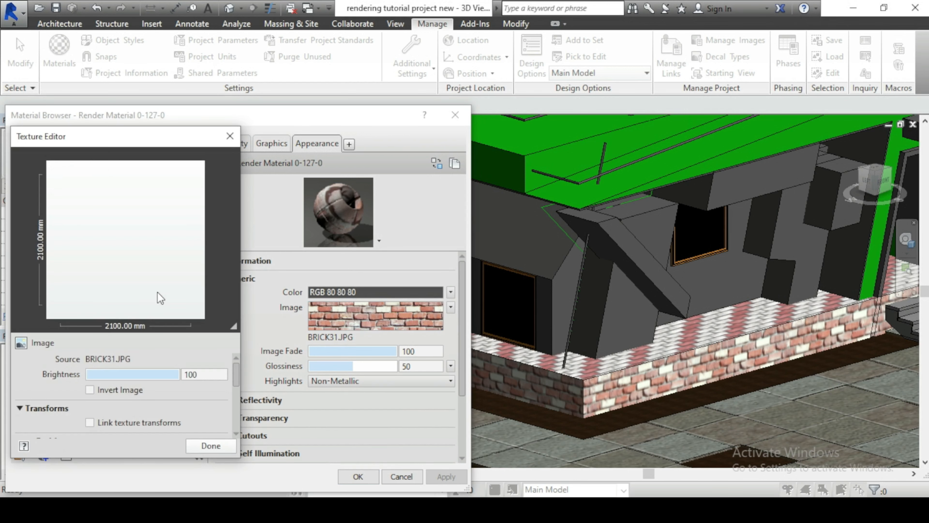
{"action": "scroll", "coordinate": [231, 377], "scroll_direction": "down", "scroll_amount": 4}
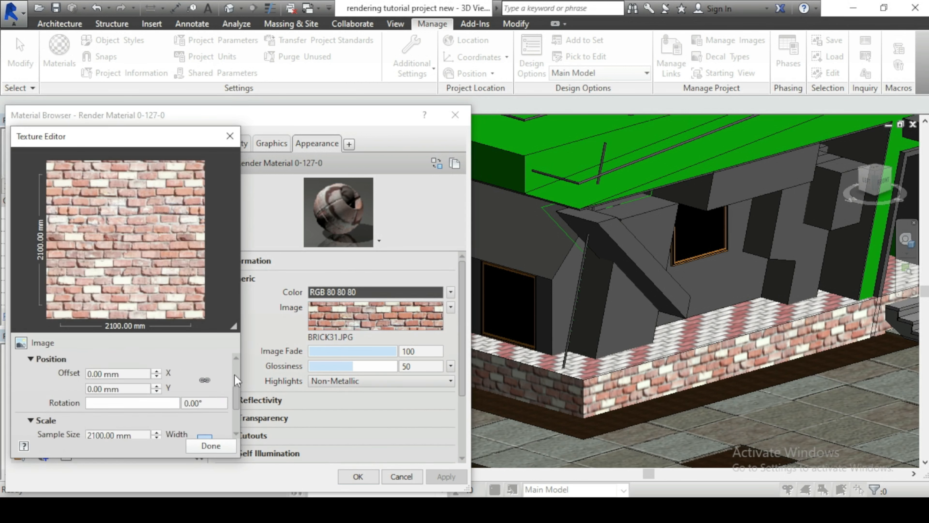
{"action": "left_click", "coordinate": [141, 434]}
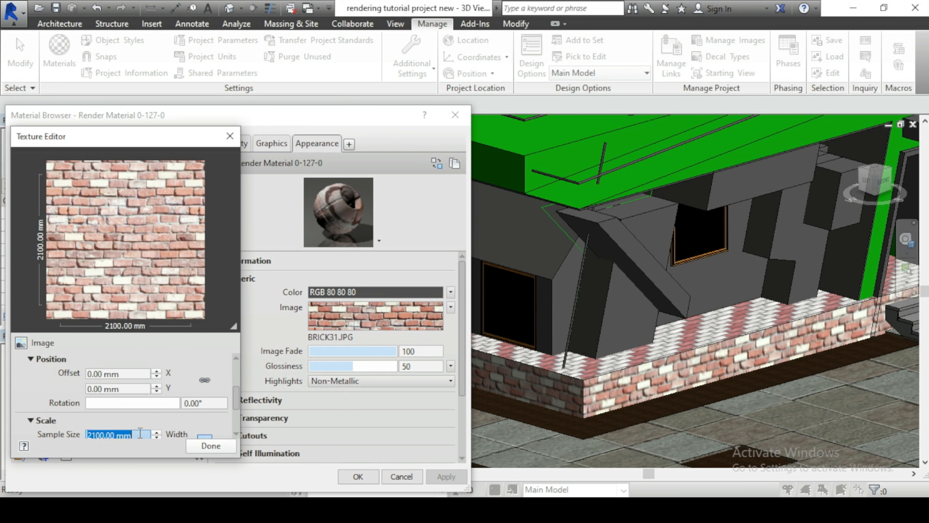
{"action": "type", "text": "1800"}
{"action": "key", "text": "Return"}
{"action": "scroll", "coordinate": [143, 421], "scroll_direction": "down", "scroll_amount": 1}
{"action": "left_click", "coordinate": [133, 410]}
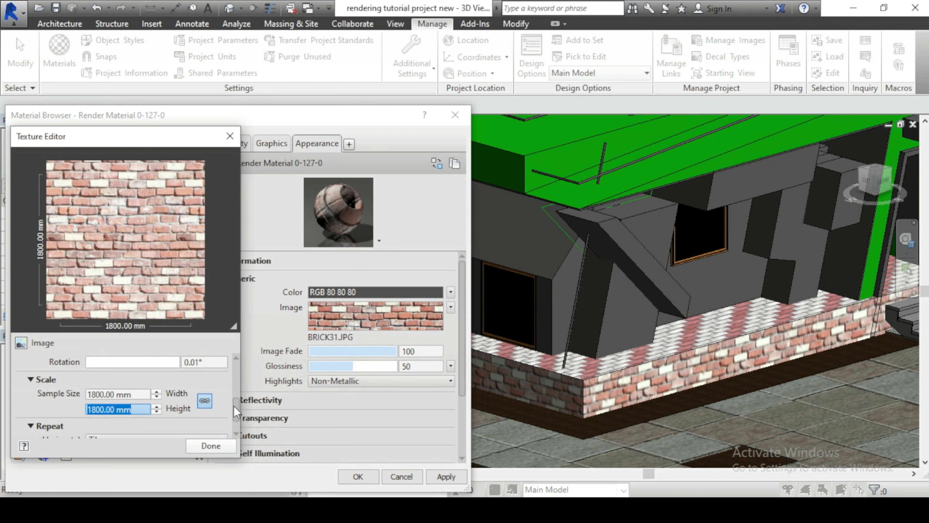
{"action": "scroll", "coordinate": [236, 412], "scroll_direction": "down", "scroll_amount": 1}
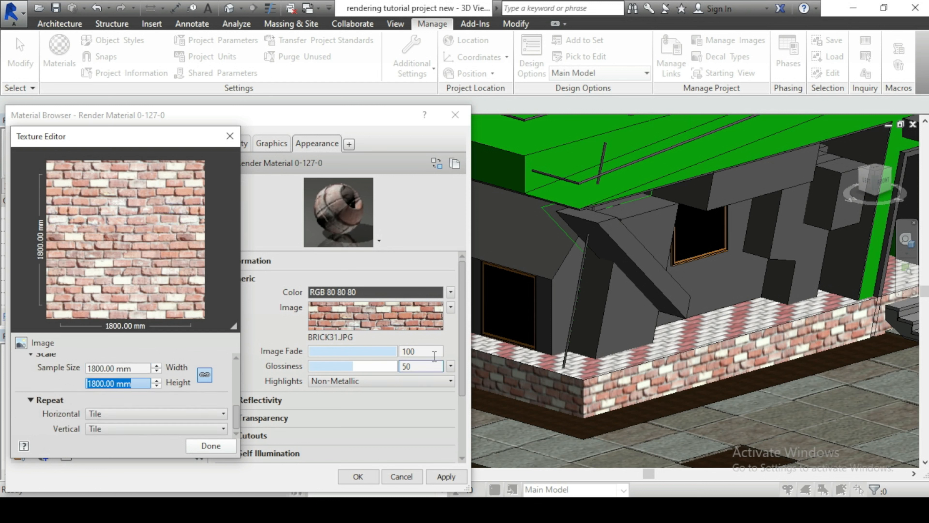
Scale the BRICK31 1.jpg bump image to the same 1800 mm sample size and apply the material changes.
{"action": "scroll", "coordinate": [464, 336], "scroll_direction": "down", "scroll_amount": 3}
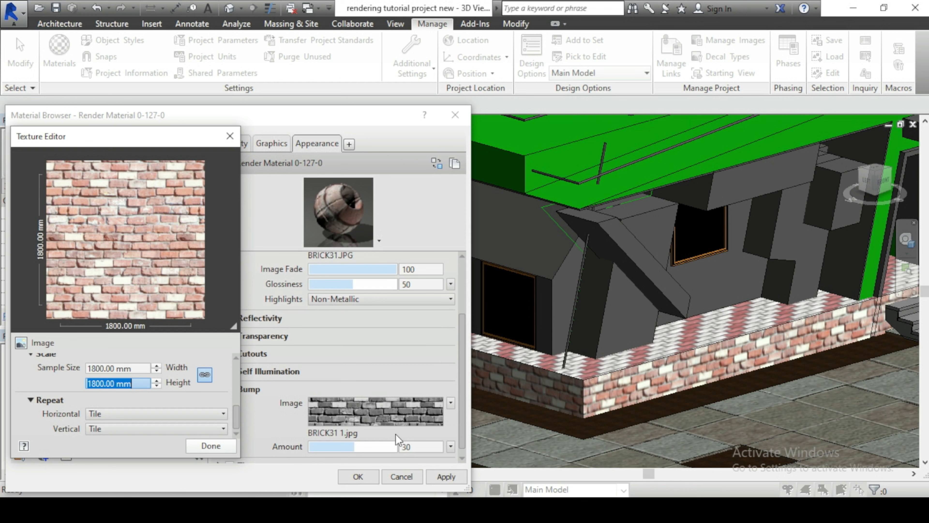
{"action": "left_click", "coordinate": [395, 421]}
{"action": "scroll", "coordinate": [240, 386], "scroll_direction": "down", "scroll_amount": 2}
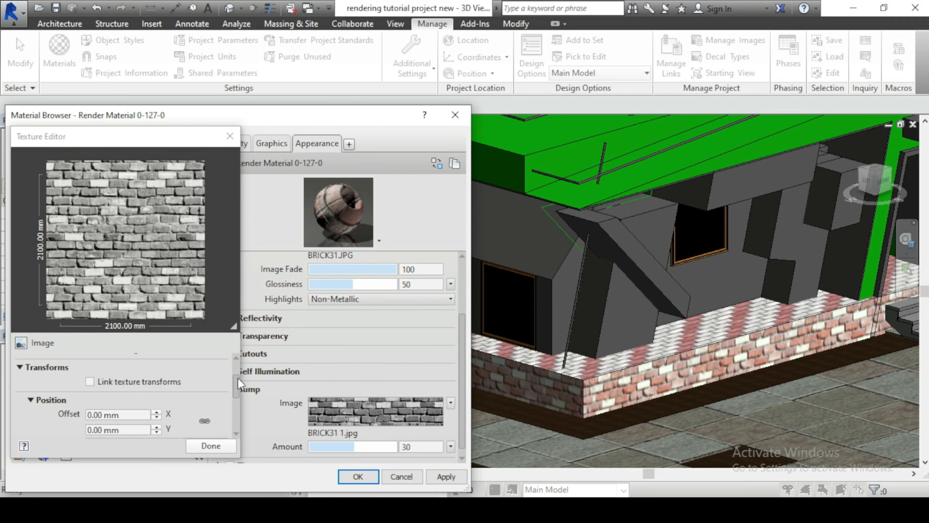
{"action": "scroll", "coordinate": [240, 384], "scroll_direction": "down", "scroll_amount": 3}
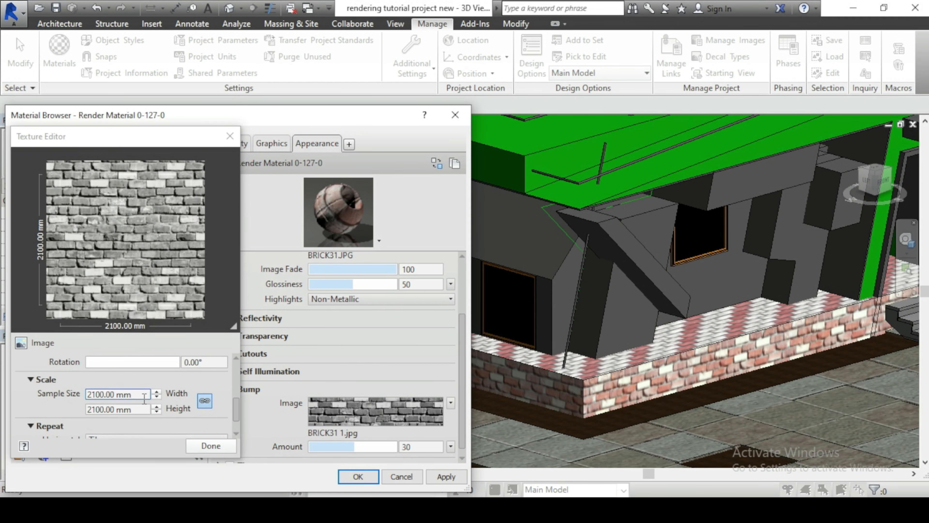
{"action": "left_click", "coordinate": [143, 398]}
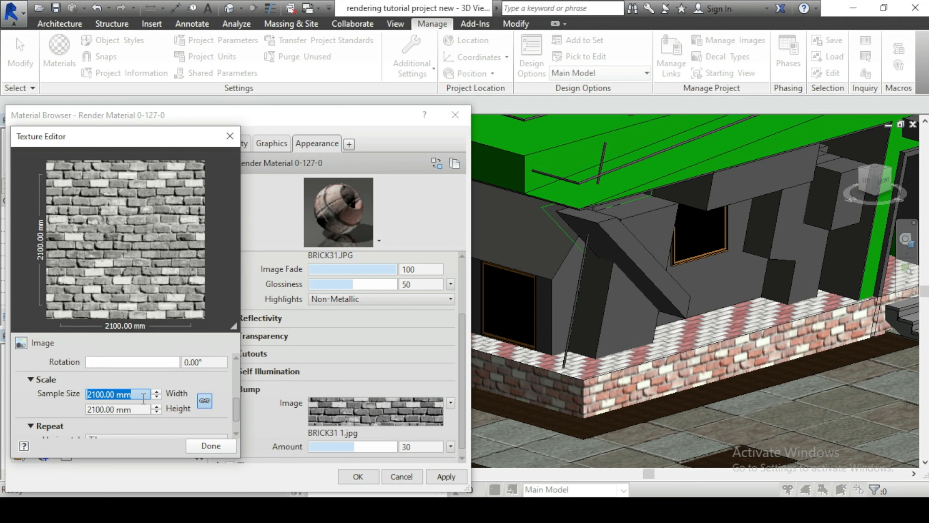
{"action": "type", "text": "1800"}
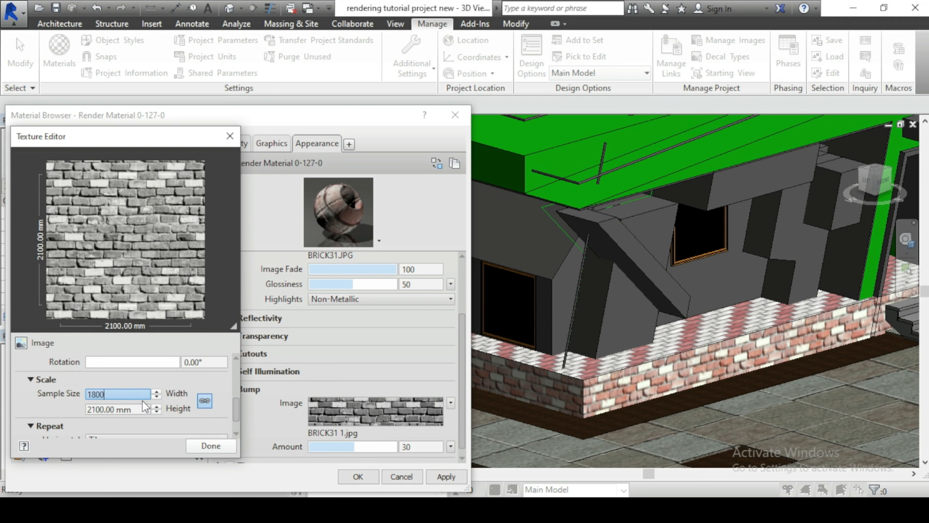
{"action": "key", "text": "Tab"}
{"action": "left_click", "coordinate": [194, 447]}
{"action": "left_click", "coordinate": [450, 478]}
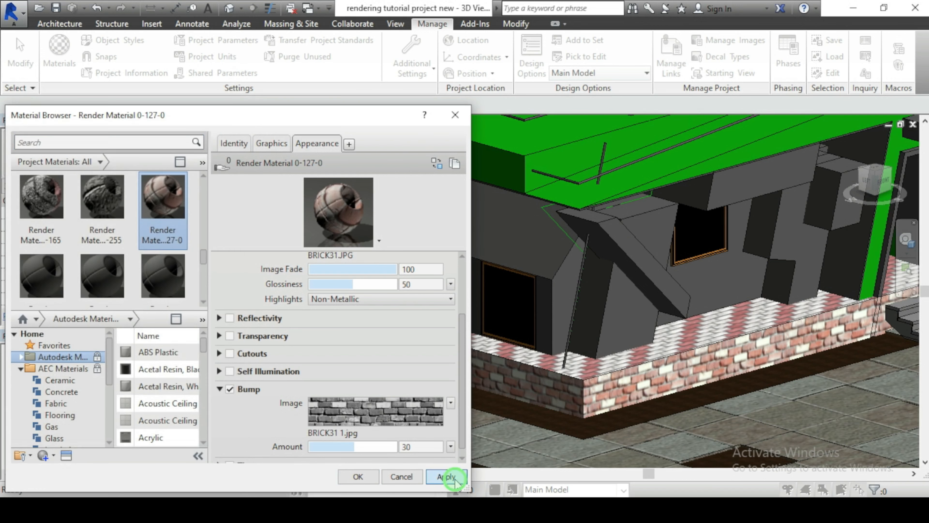
{"action": "left_click", "coordinate": [451, 476]}
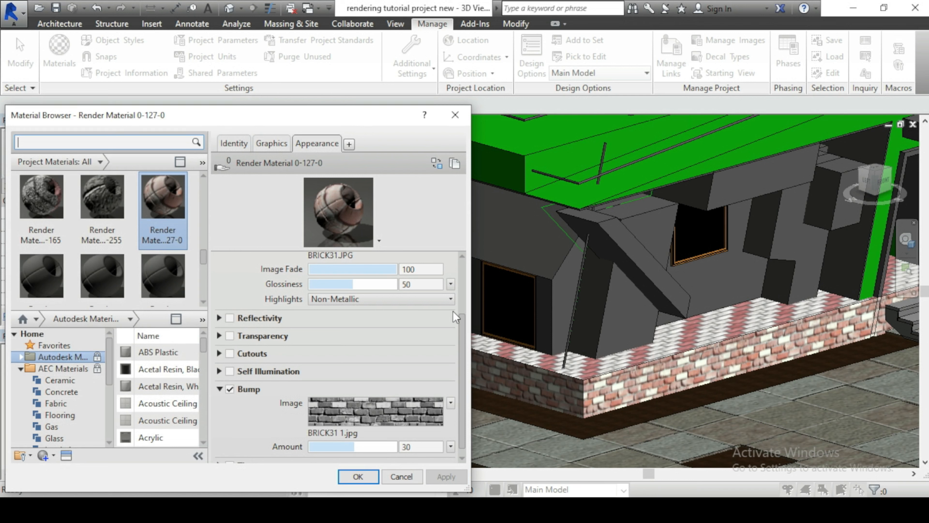
Set the rotation of Render Material 0-127-0's BRICK31.JPG image to 90°.
{"action": "scroll", "coordinate": [458, 335], "scroll_direction": "up", "scroll_amount": 2}
{"action": "scroll", "coordinate": [459, 335], "scroll_direction": "up", "scroll_amount": 2}
{"action": "left_click", "coordinate": [373, 316]}
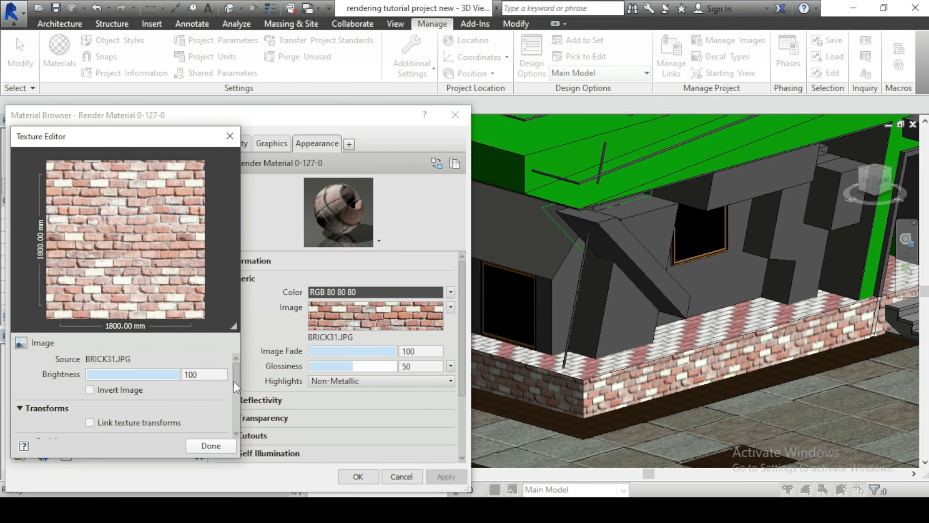
{"action": "scroll", "coordinate": [234, 382], "scroll_direction": "down", "scroll_amount": 2}
{"action": "scroll", "coordinate": [234, 381], "scroll_direction": "up", "scroll_amount": 1}
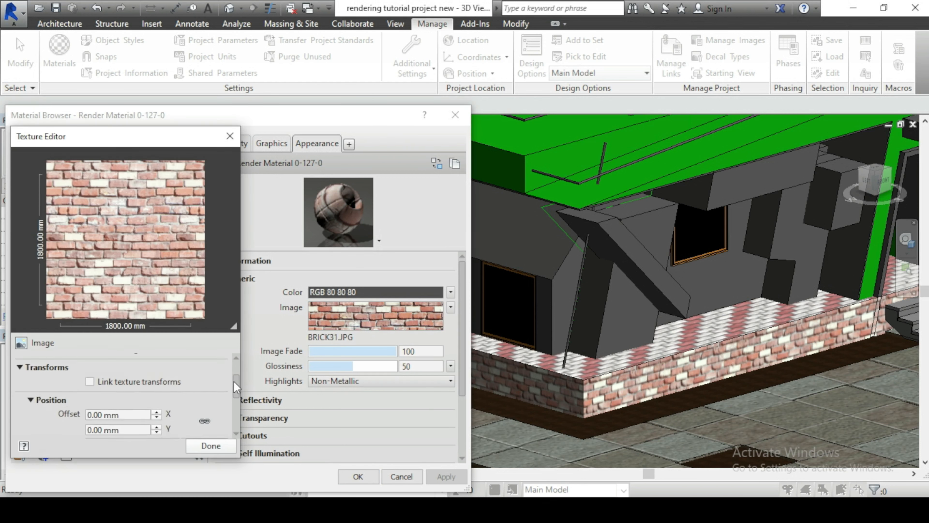
{"action": "scroll", "coordinate": [234, 382], "scroll_direction": "down", "scroll_amount": 2}
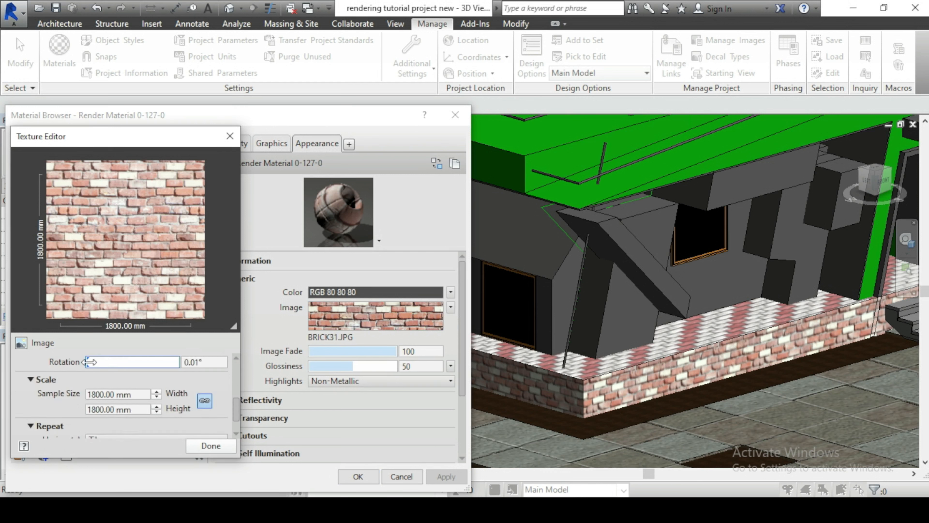
{"action": "left_click", "coordinate": [143, 358]}
{"action": "double_click", "coordinate": [218, 362]}
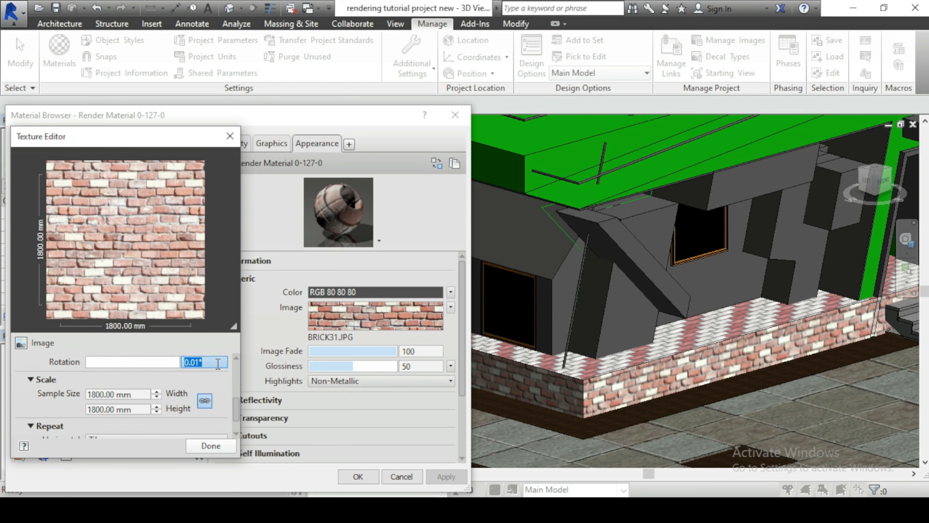
{"action": "type", "text": "90"}
{"action": "key", "text": "Return"}
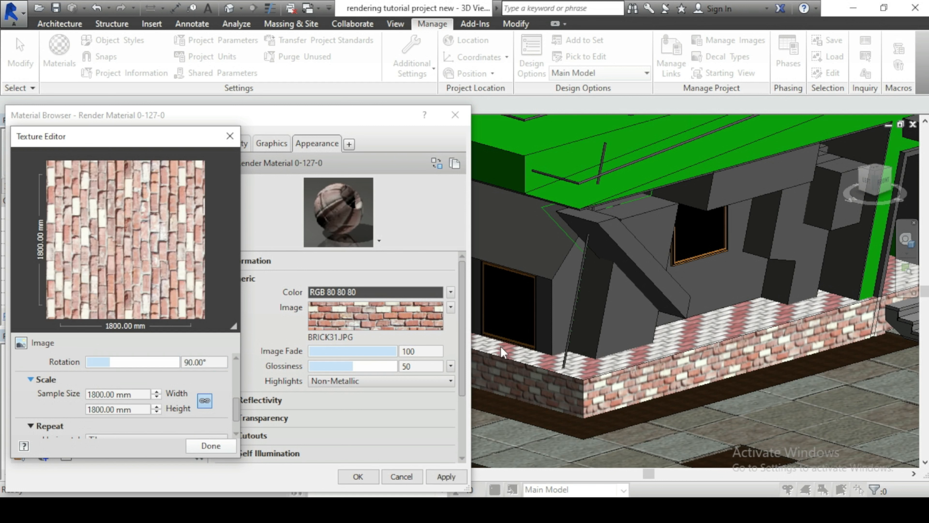
Rotate the BRICK31 1.jpg bump image to the same 90° and apply the material changes.
{"action": "scroll", "coordinate": [469, 370], "scroll_direction": "down", "scroll_amount": 3}
{"action": "left_click", "coordinate": [421, 403]}
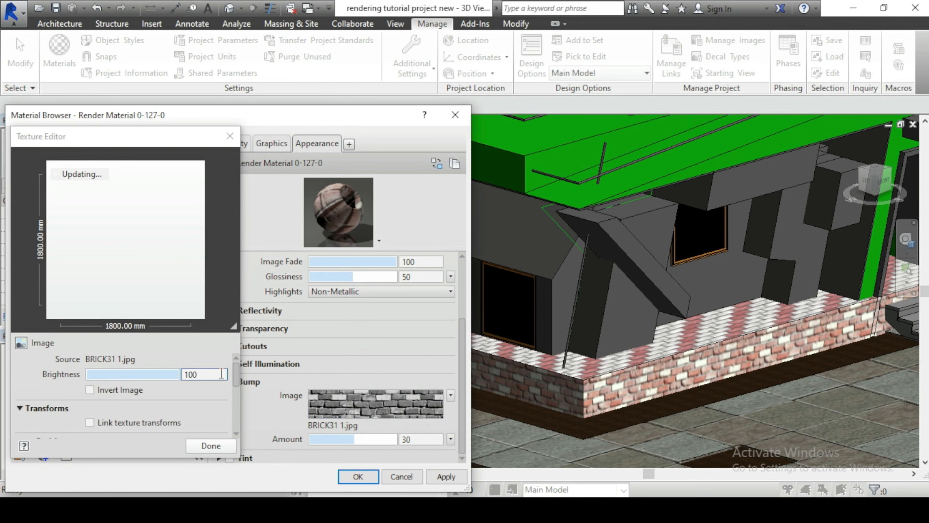
{"action": "scroll", "coordinate": [230, 404], "scroll_direction": "down", "scroll_amount": 2}
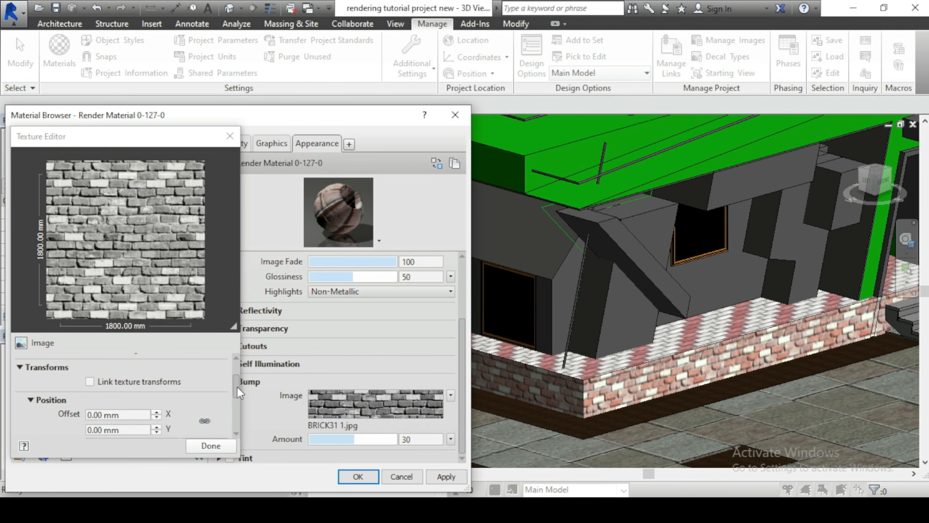
{"action": "scroll", "coordinate": [239, 394], "scroll_direction": "down", "scroll_amount": 1}
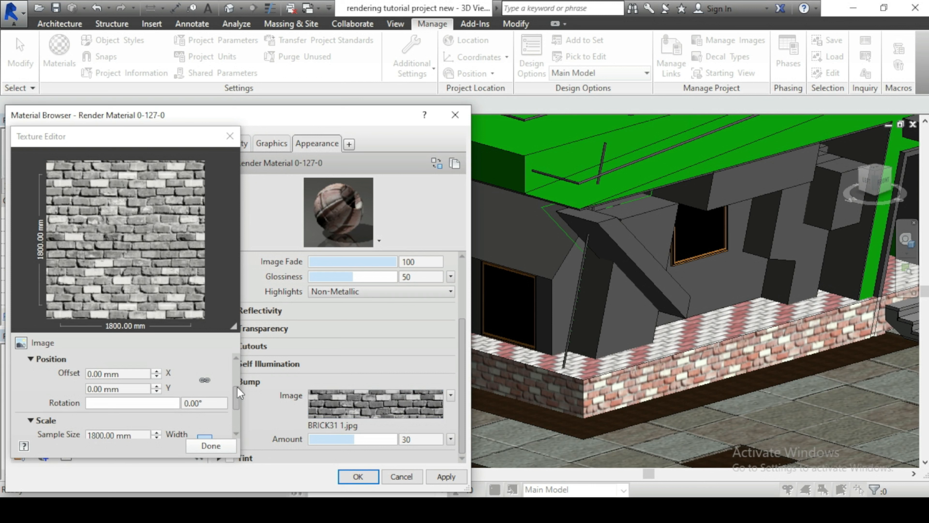
{"action": "left_click", "coordinate": [213, 404]}
{"action": "type", "text": "9"}
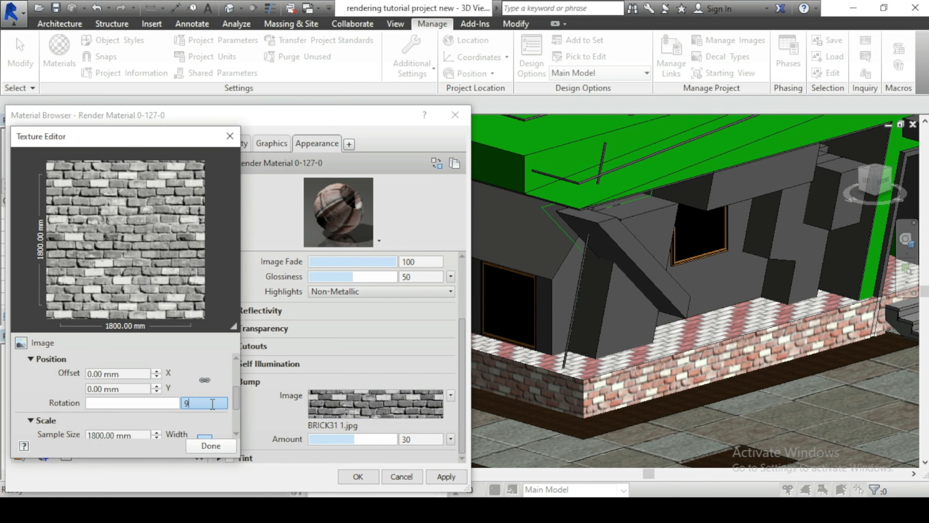
{"action": "left_click", "coordinate": [217, 421]}
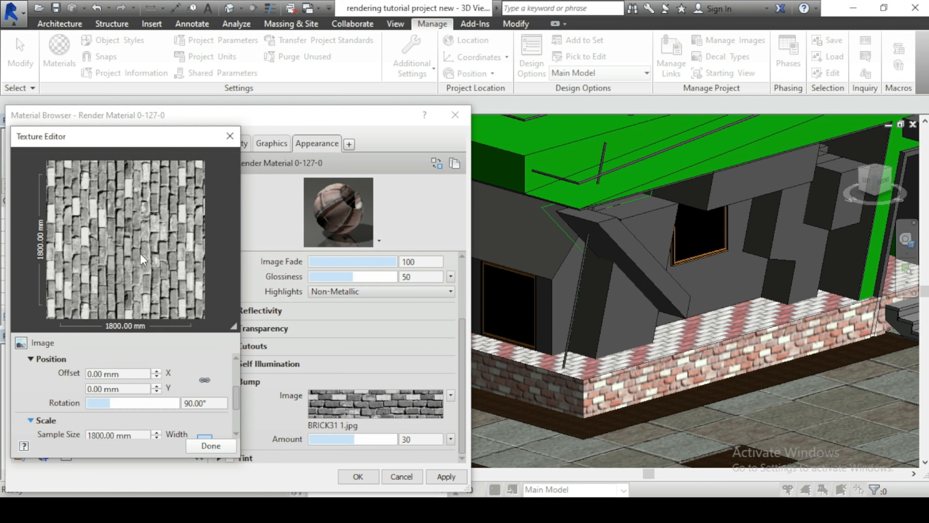
{"action": "left_click", "coordinate": [446, 476]}
{"action": "left_click", "coordinate": [447, 476]}
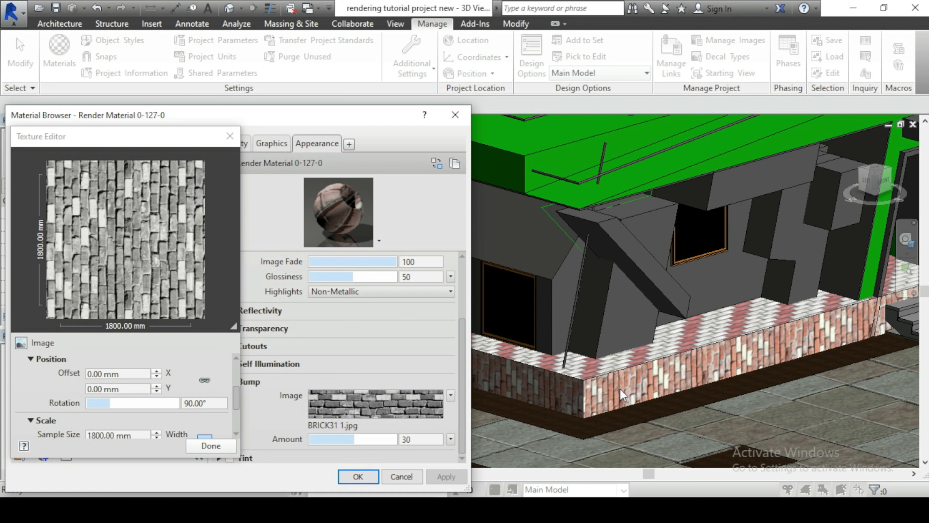
Set the BRICK31 1.jpg bump image's rotation back to 0°.
{"action": "left_click", "coordinate": [215, 406]}
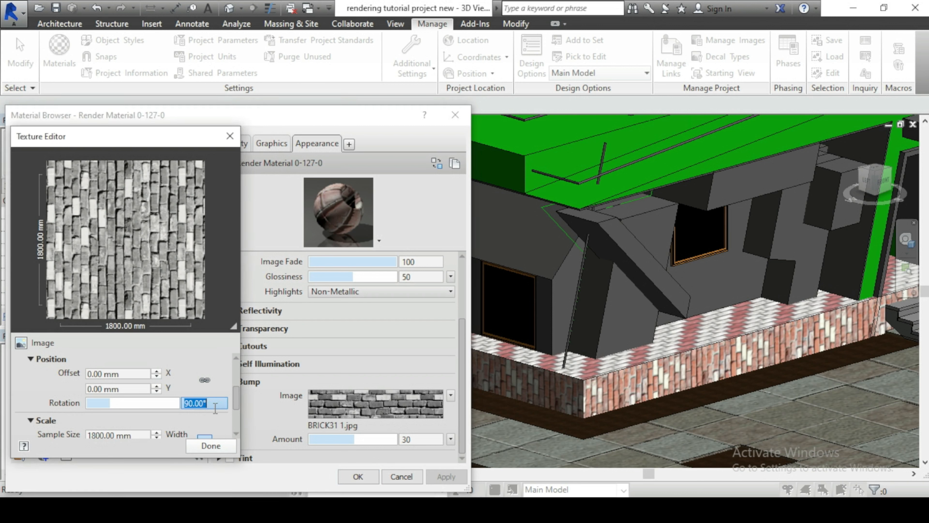
{"action": "type", "text": "0"}
{"action": "scroll", "coordinate": [237, 403], "scroll_direction": "up", "scroll_amount": 3}
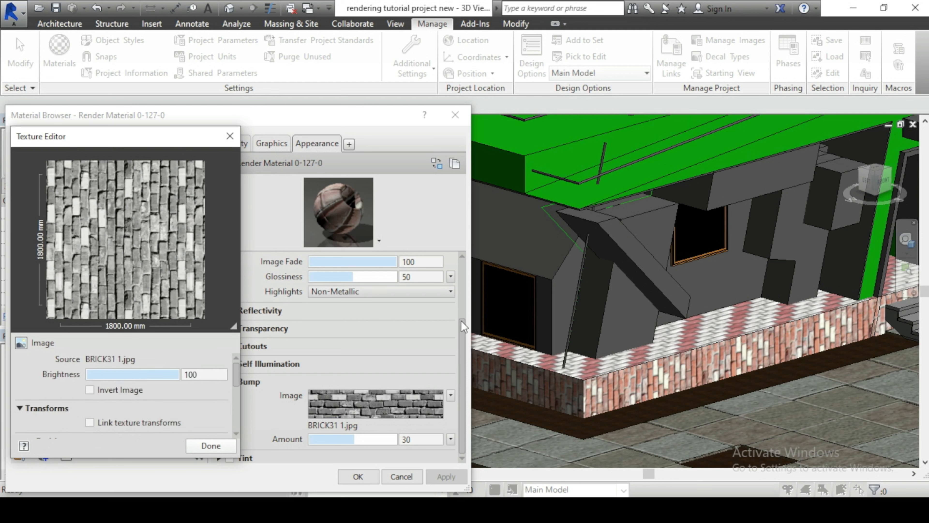
Return the BRICK31.JPG image's rotation to 0°, apply the changes and close the Material Browser.
{"action": "scroll", "coordinate": [463, 341], "scroll_direction": "up", "scroll_amount": 3}
{"action": "left_click", "coordinate": [311, 326]}
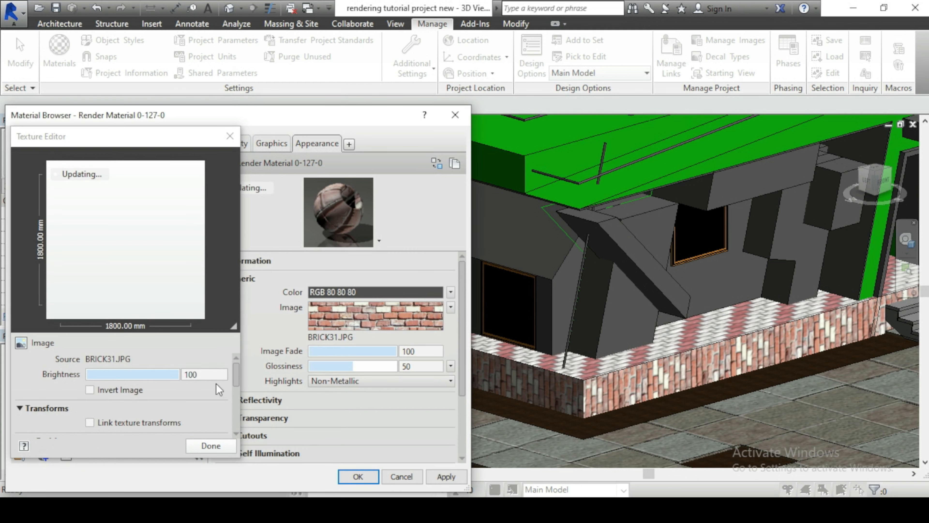
{"action": "scroll", "coordinate": [225, 394], "scroll_direction": "down", "scroll_amount": 2}
{"action": "scroll", "coordinate": [230, 382], "scroll_direction": "up", "scroll_amount": 3}
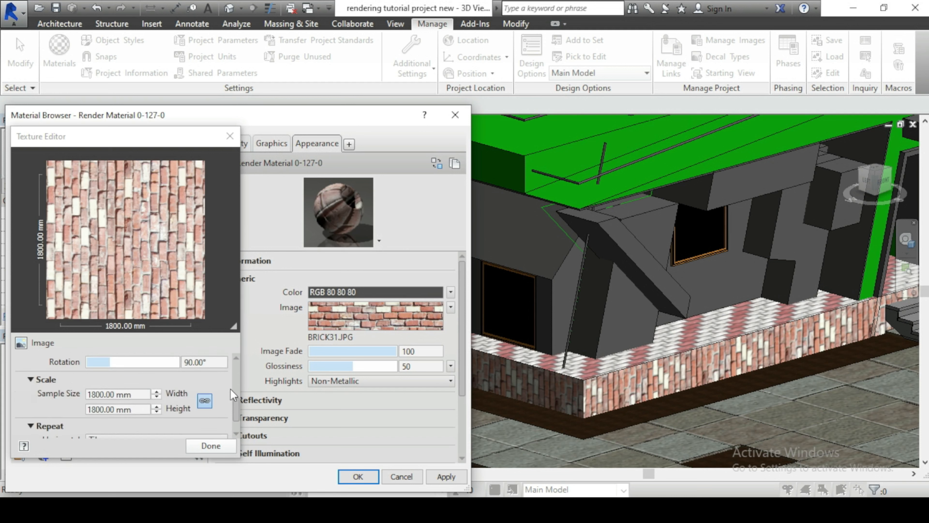
{"action": "double_click", "coordinate": [205, 362]}
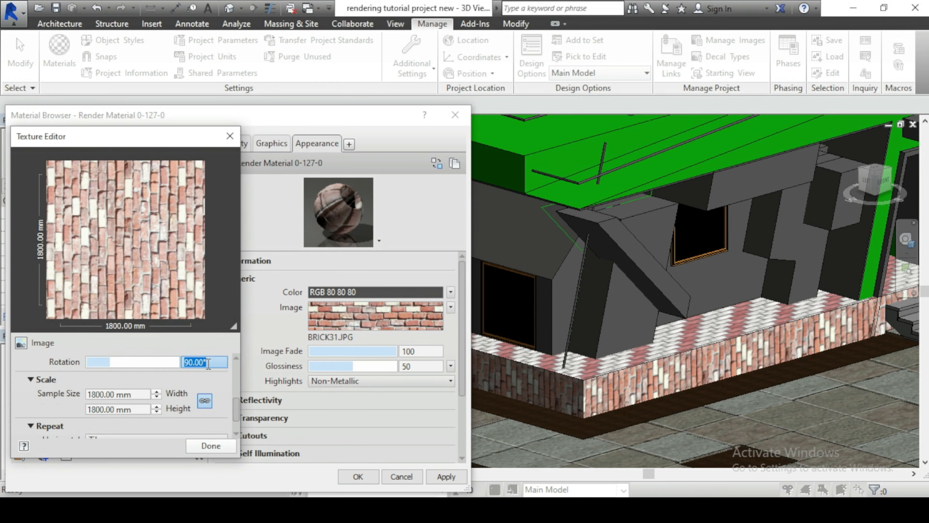
{"action": "type", "text": "0"}
{"action": "key", "text": "Return"}
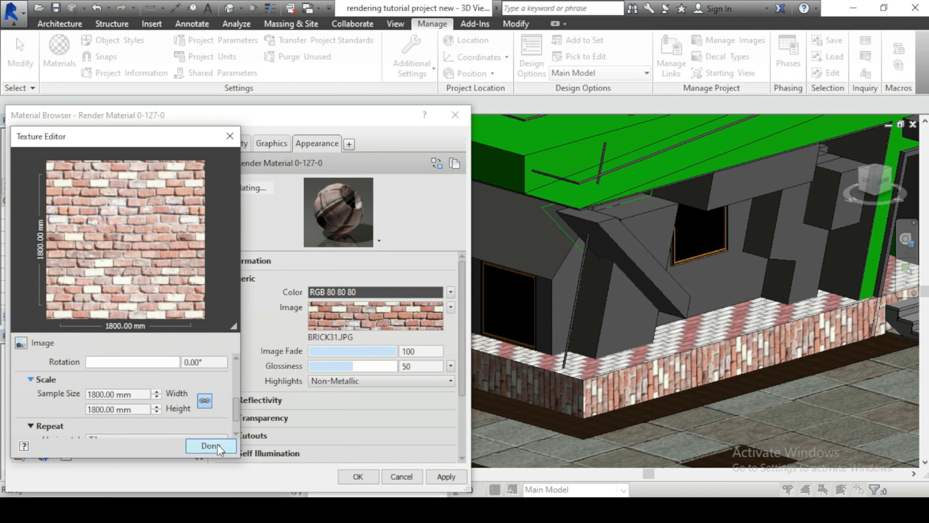
{"action": "left_click", "coordinate": [211, 446]}
{"action": "left_click", "coordinate": [445, 476]}
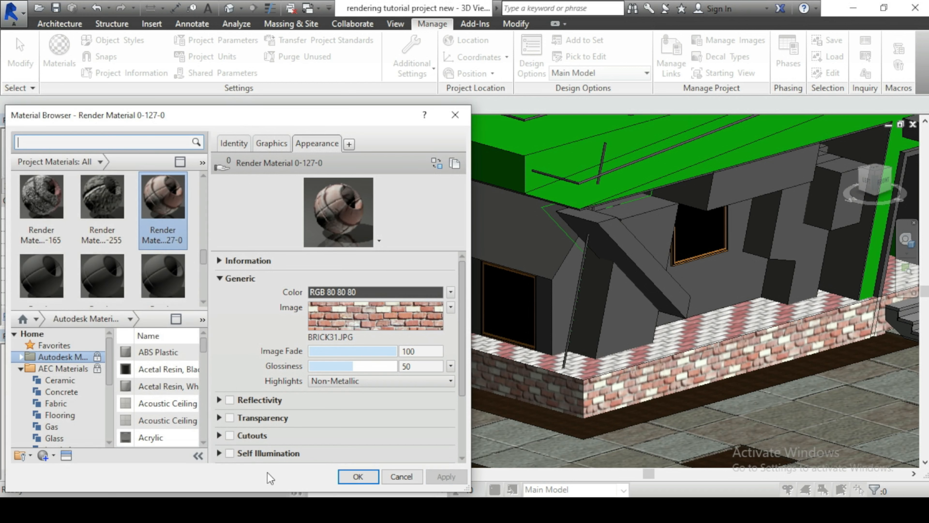
{"action": "left_click", "coordinate": [358, 476]}
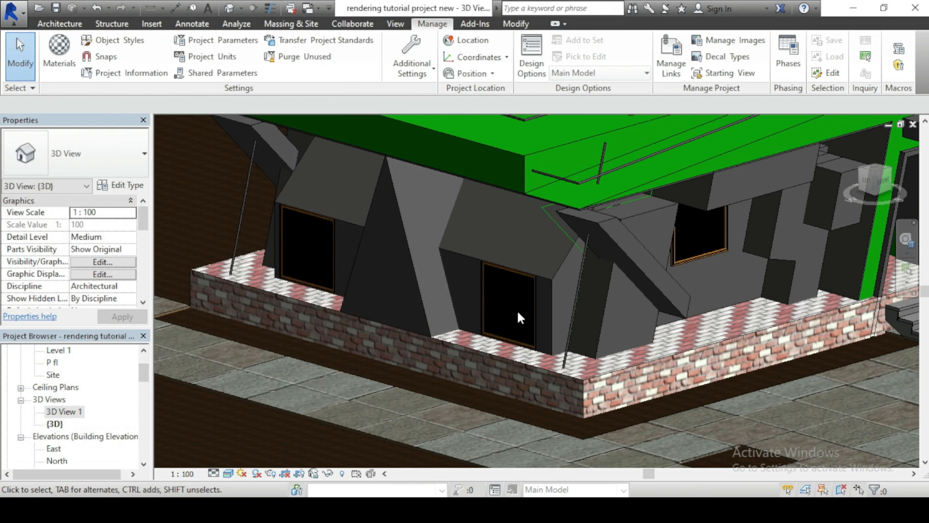
Open the in-place Walls model of the house for editing.
{"action": "scroll", "coordinate": [446, 419], "scroll_direction": "down", "scroll_amount": 3}
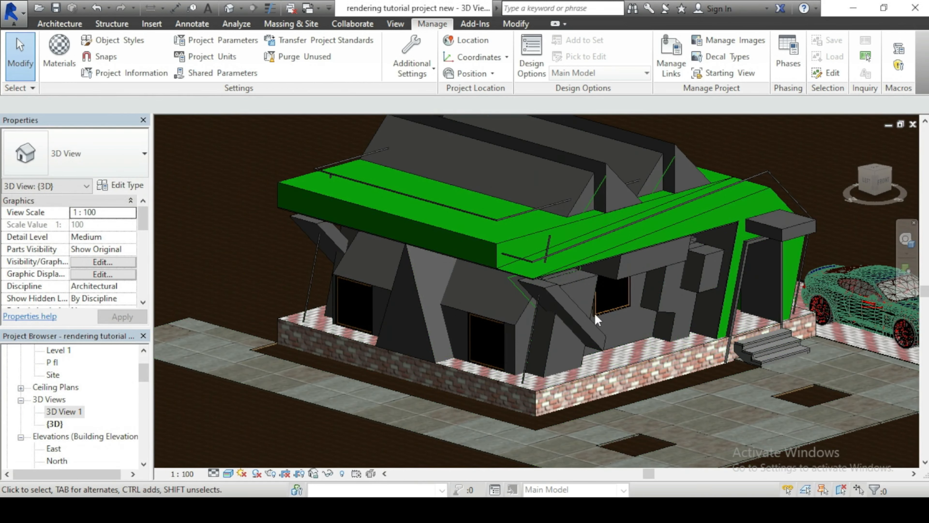
{"action": "scroll", "coordinate": [423, 357], "scroll_direction": "down", "scroll_amount": 3}
{"action": "scroll", "coordinate": [762, 350], "scroll_direction": "up", "scroll_amount": 3}
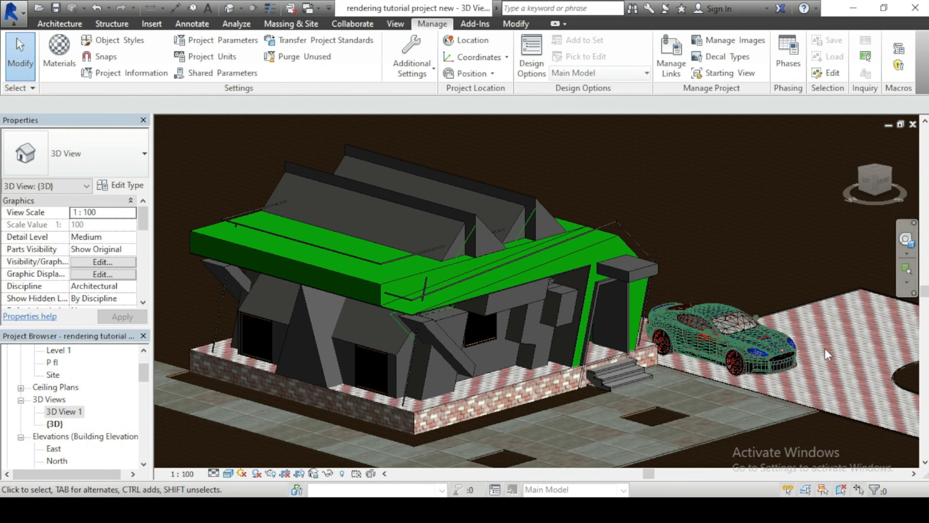
{"action": "scroll", "coordinate": [762, 351], "scroll_direction": "down", "scroll_amount": 2}
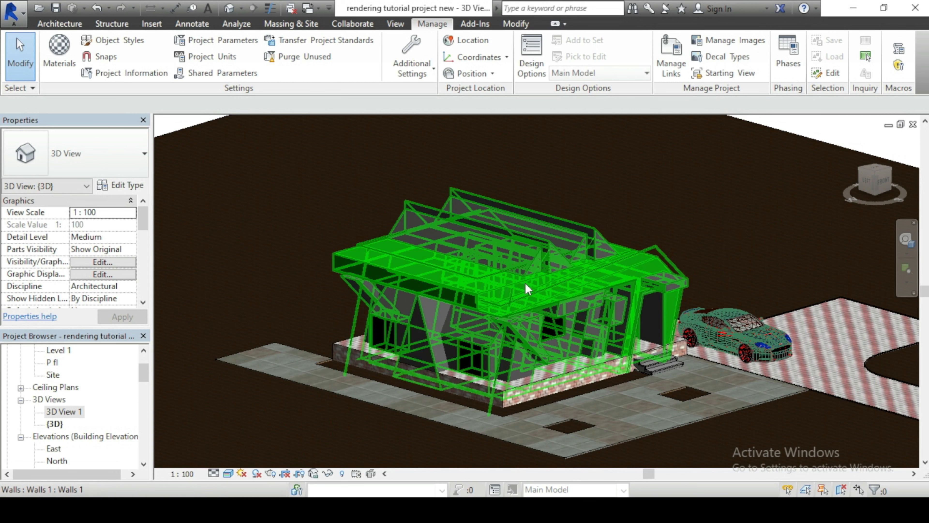
{"action": "left_click", "coordinate": [571, 303]}
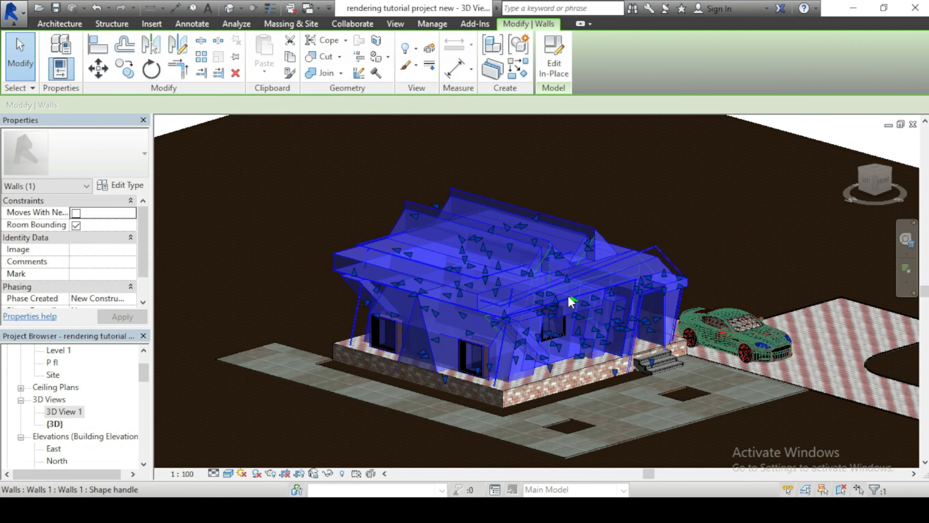
{"action": "left_click", "coordinate": [554, 69]}
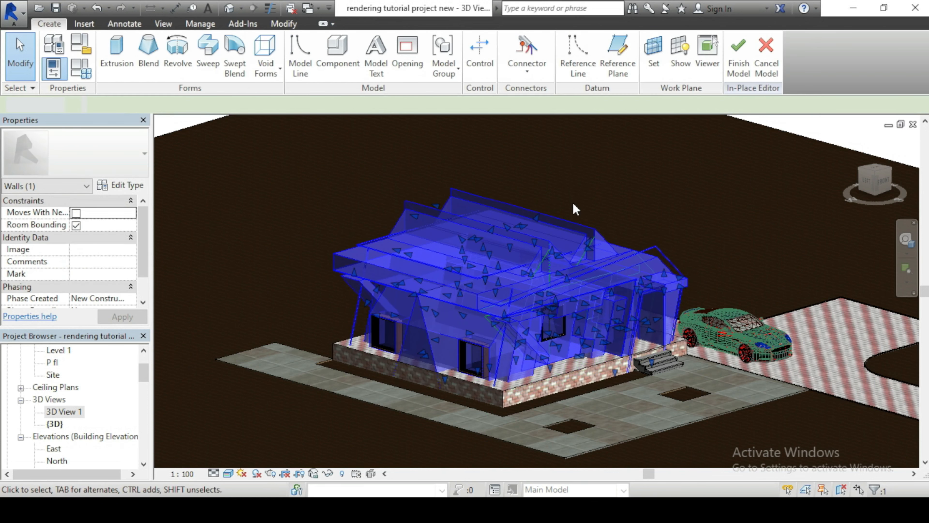
Select the three dark extrusions beneath the green roof around the entrance together.
{"action": "scroll", "coordinate": [567, 366], "scroll_direction": "up", "scroll_amount": 5}
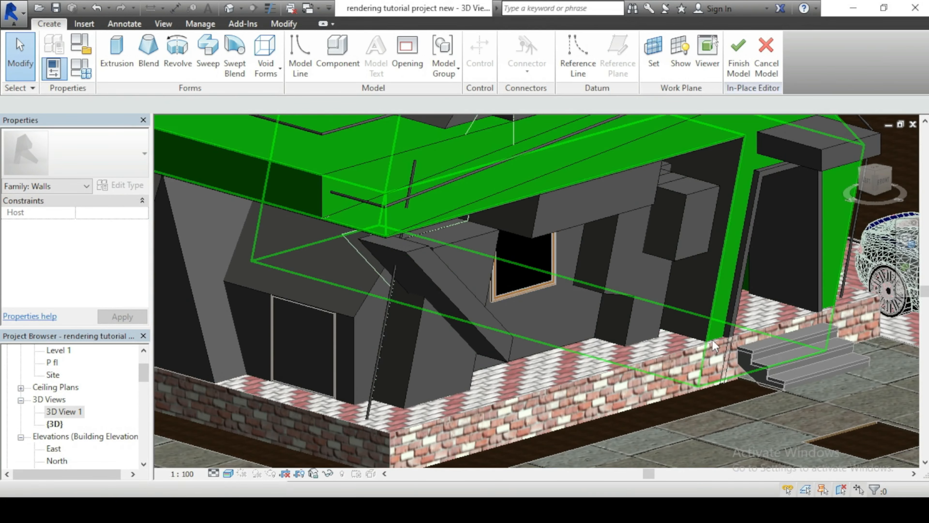
{"action": "scroll", "coordinate": [713, 340], "scroll_direction": "down", "scroll_amount": 5}
{"action": "scroll", "coordinate": [709, 283], "scroll_direction": "down", "scroll_amount": 2}
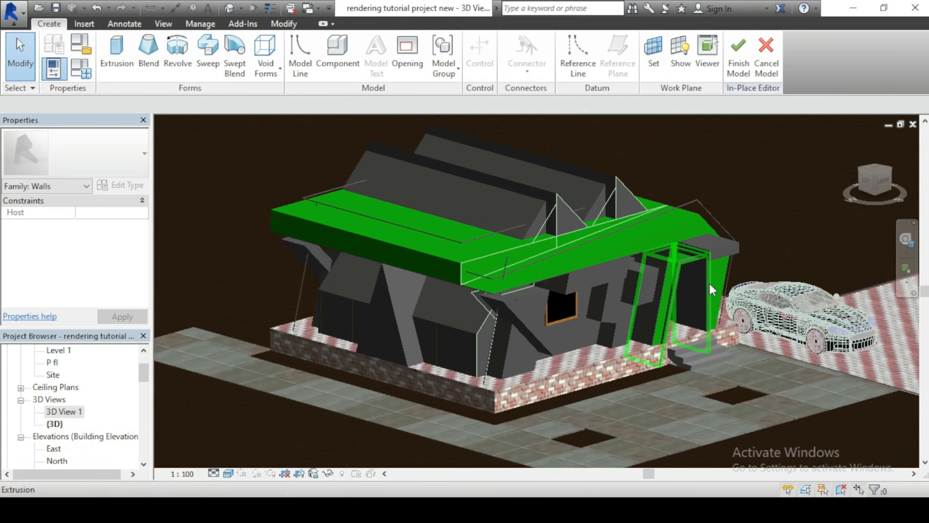
{"action": "scroll", "coordinate": [654, 315], "scroll_direction": "up", "scroll_amount": 5}
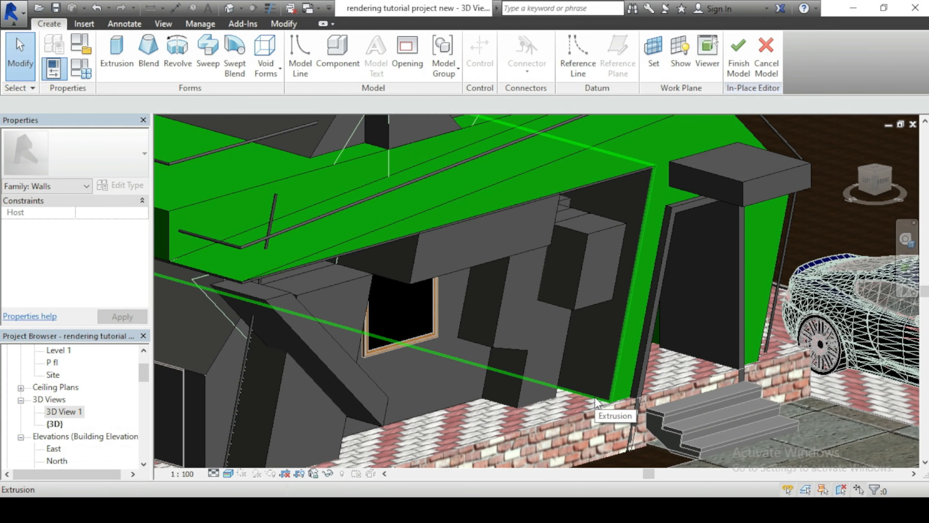
{"action": "scroll", "coordinate": [600, 397], "scroll_direction": "down", "scroll_amount": 2}
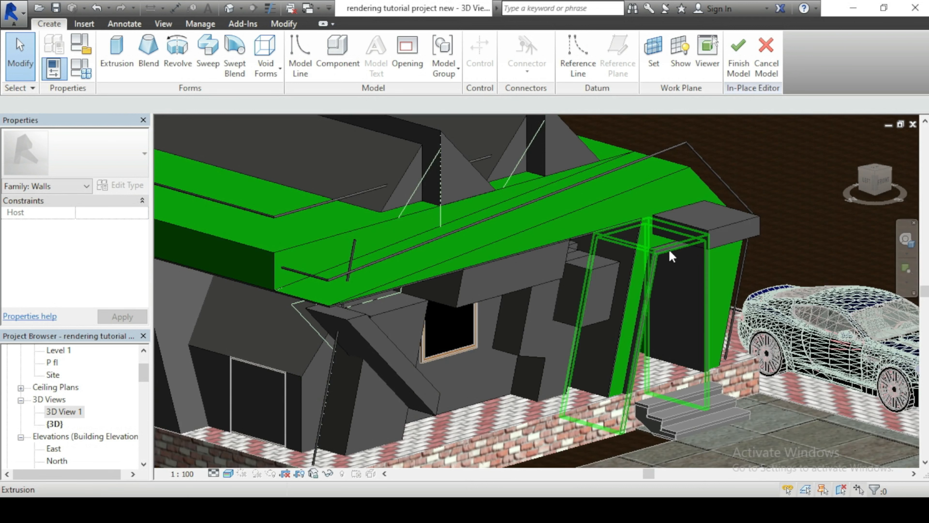
{"action": "left_click", "coordinate": [669, 252]}
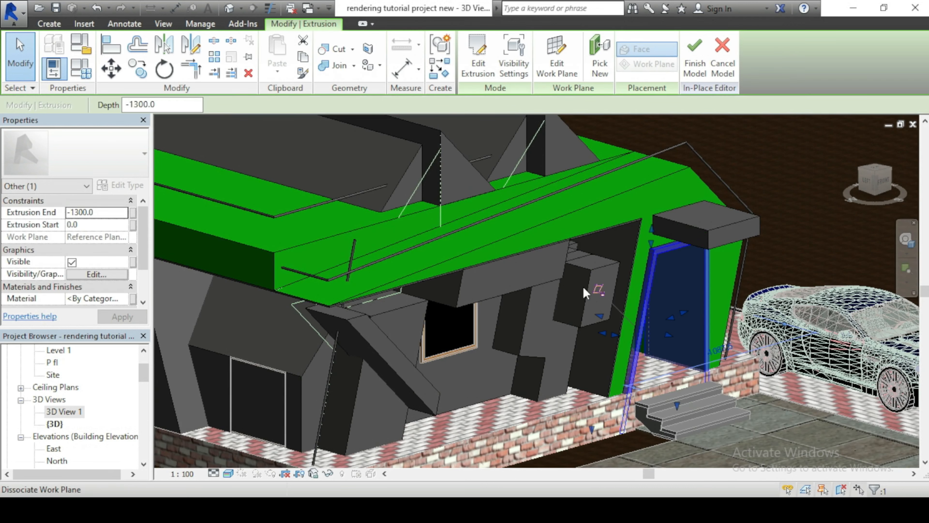
{"action": "left_click", "coordinate": [599, 242], "text": "ctrl"}
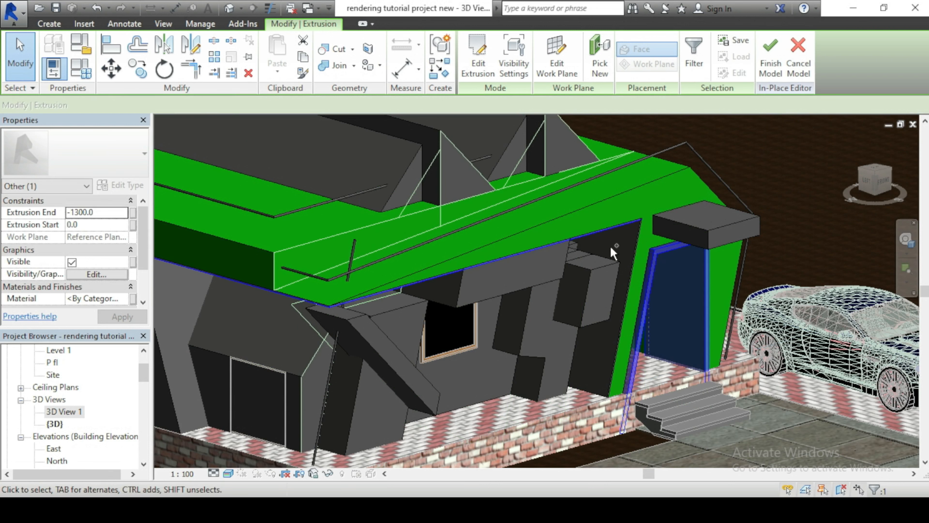
{"action": "left_click", "coordinate": [741, 287], "text": "ctrl"}
{"action": "scroll", "coordinate": [739, 282], "scroll_direction": "down", "scroll_amount": 1}
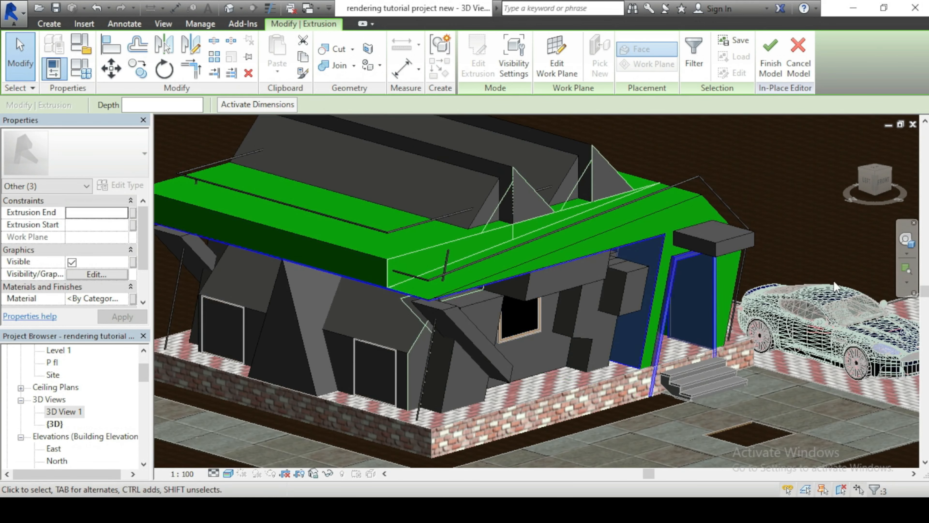
{"action": "scroll", "coordinate": [835, 281], "scroll_direction": "down", "scroll_amount": 1}
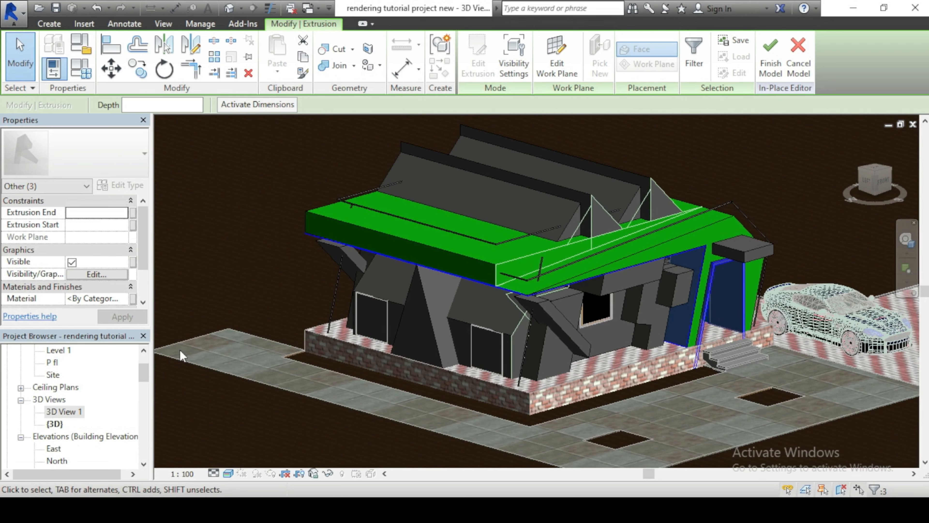
Choose Render Material 0-127-255 for the selected extrusions and open the file selection for its appearance image.
{"action": "left_click", "coordinate": [125, 299]}
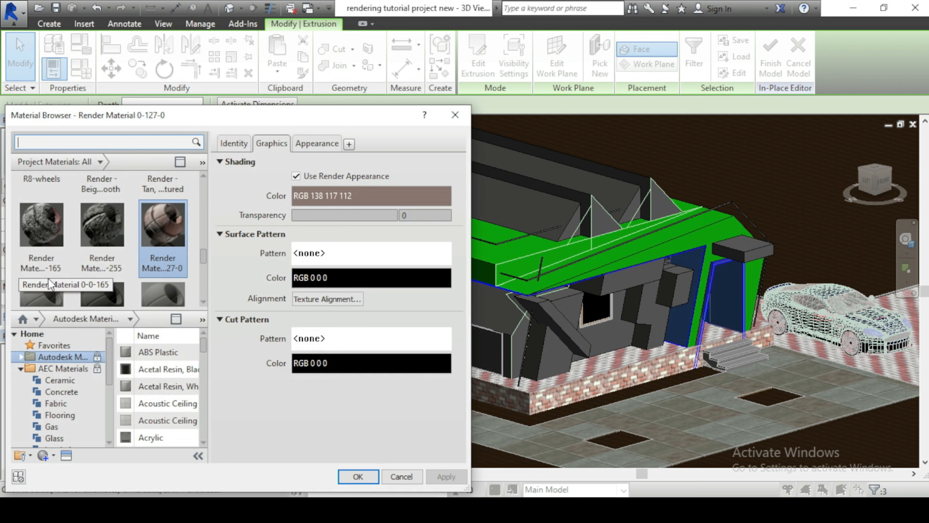
{"action": "scroll", "coordinate": [44, 282], "scroll_direction": "down", "scroll_amount": 1}
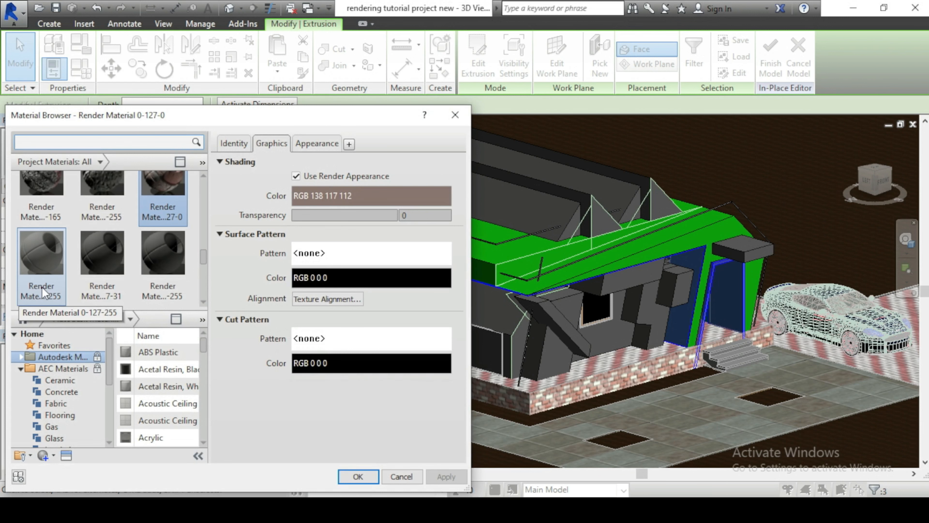
{"action": "left_click", "coordinate": [53, 266]}
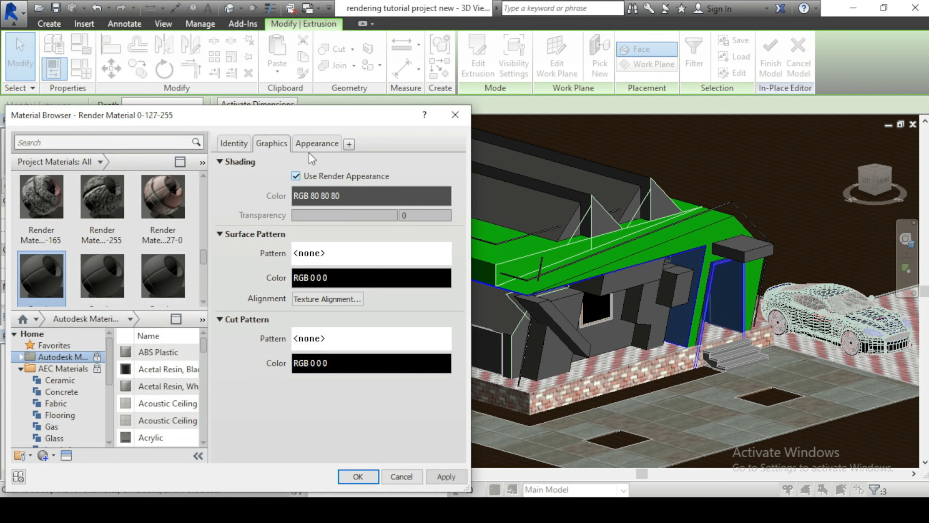
{"action": "left_click", "coordinate": [313, 145]}
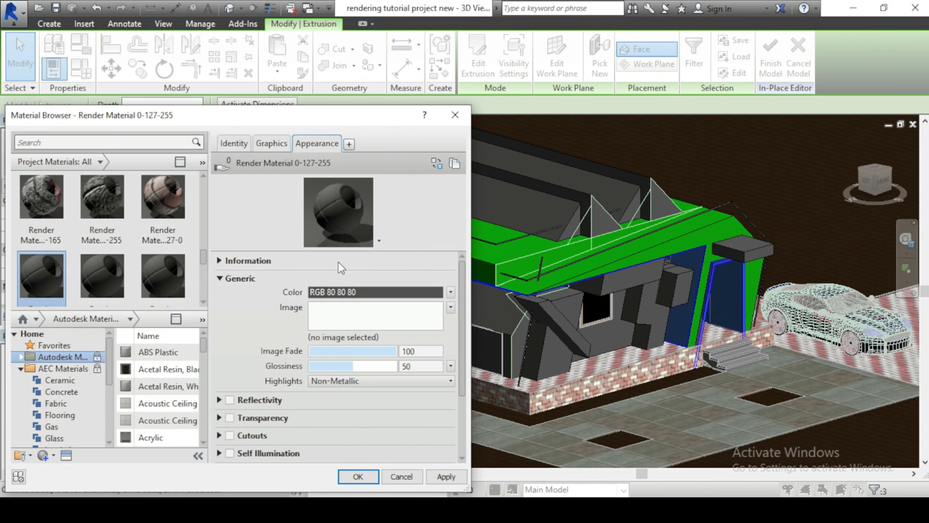
{"action": "left_click", "coordinate": [356, 316]}
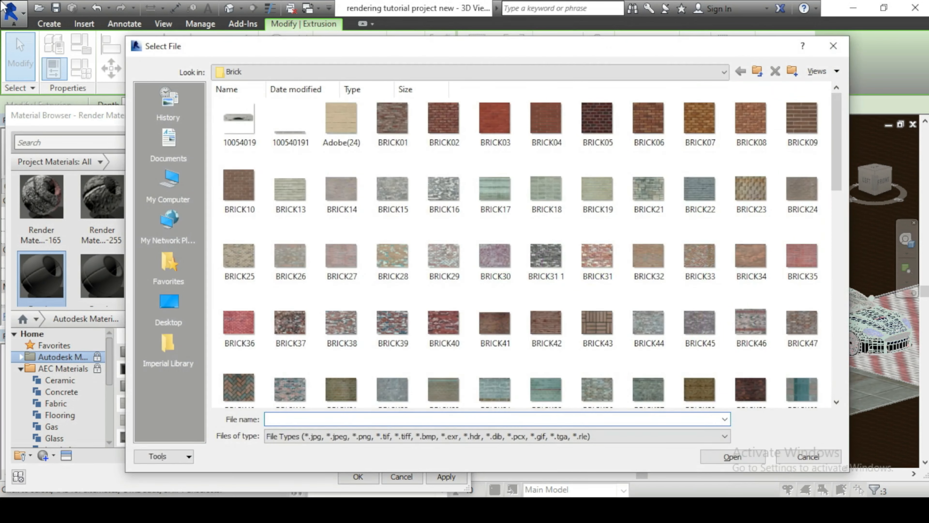
Load the Thermal - Moisture.Roofing - Siding Panels.Wood.Horizontal.White image from the TEXTURE folder as the material's generic image.
{"action": "left_click", "coordinate": [341, 73]}
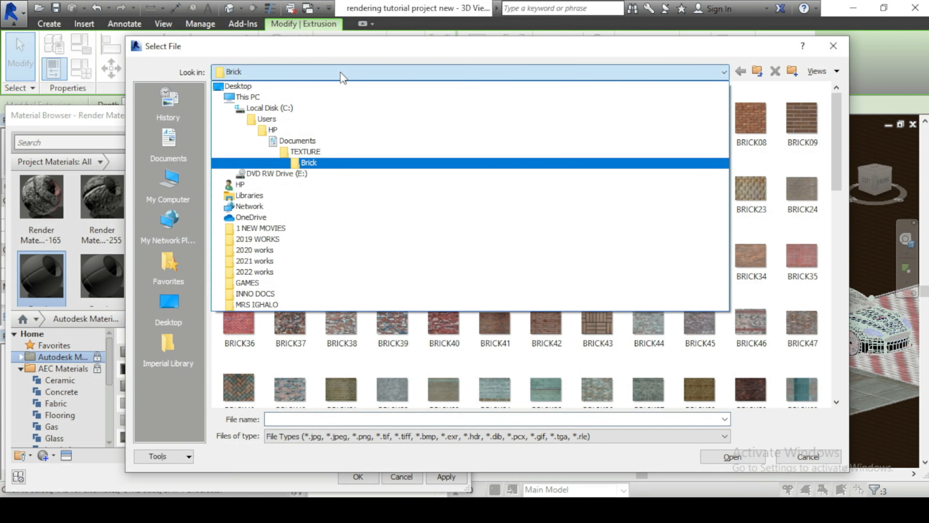
{"action": "left_click", "coordinate": [304, 151]}
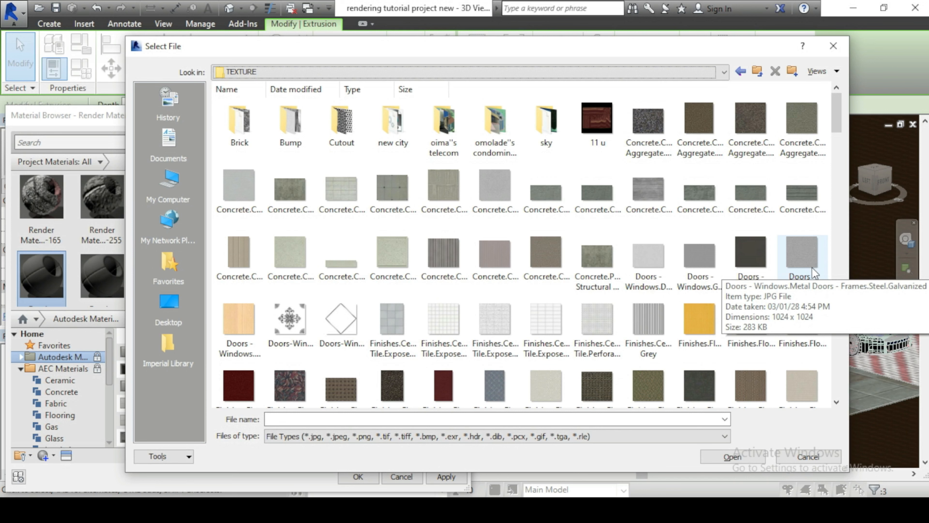
{"action": "scroll", "coordinate": [812, 267], "scroll_direction": "down", "scroll_amount": 5}
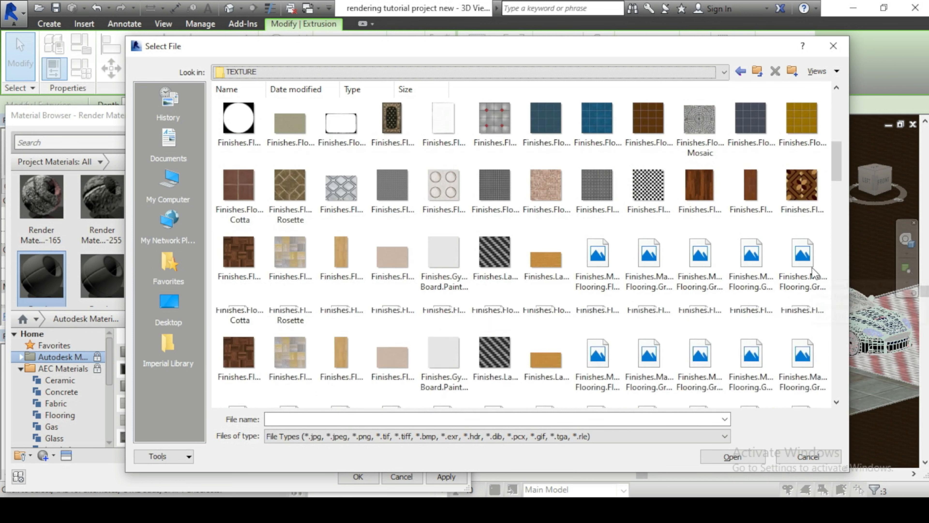
{"action": "scroll", "coordinate": [812, 268], "scroll_direction": "down", "scroll_amount": 5}
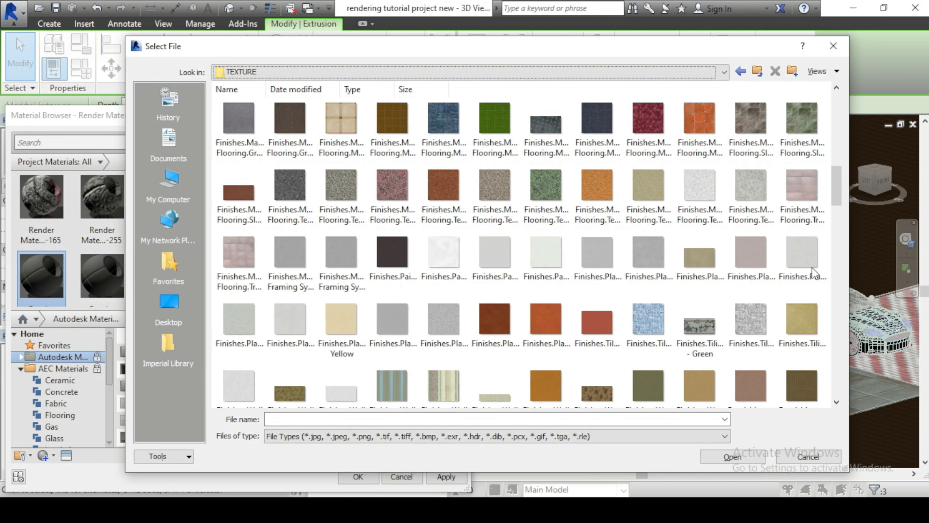
{"action": "scroll", "coordinate": [812, 267], "scroll_direction": "down", "scroll_amount": 5}
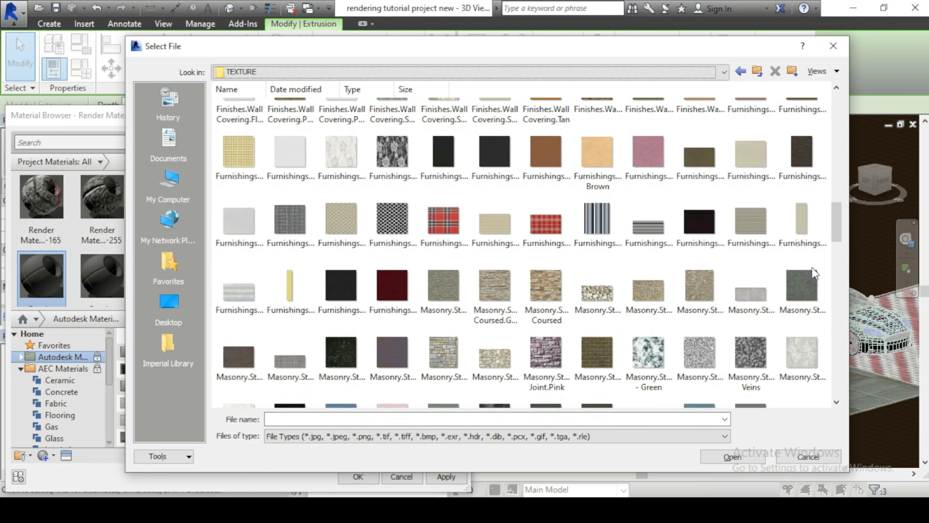
{"action": "scroll", "coordinate": [812, 268], "scroll_direction": "down", "scroll_amount": 10}
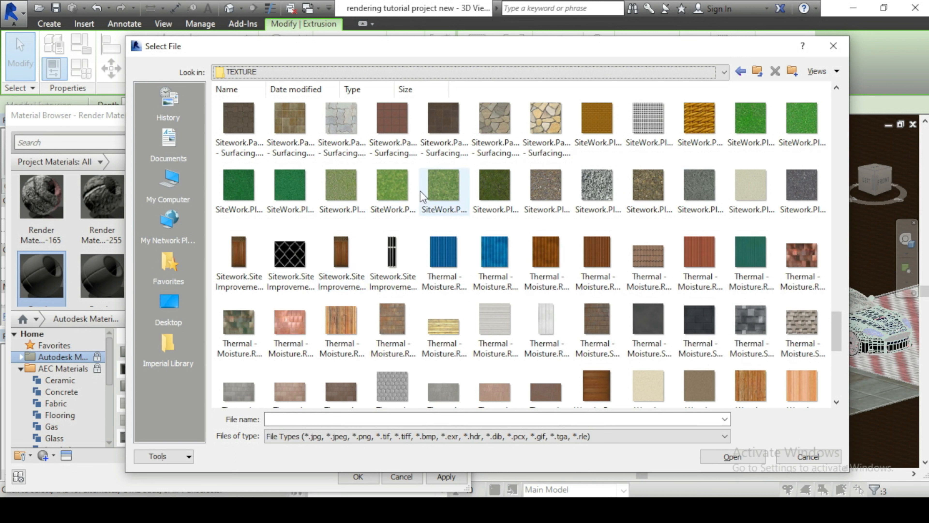
{"action": "left_click", "coordinate": [487, 329]}
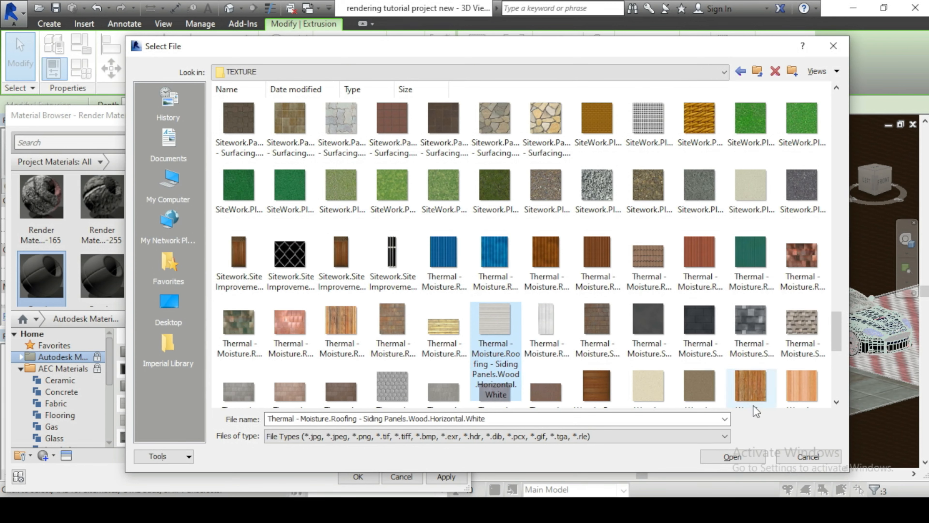
{"action": "left_click", "coordinate": [750, 457]}
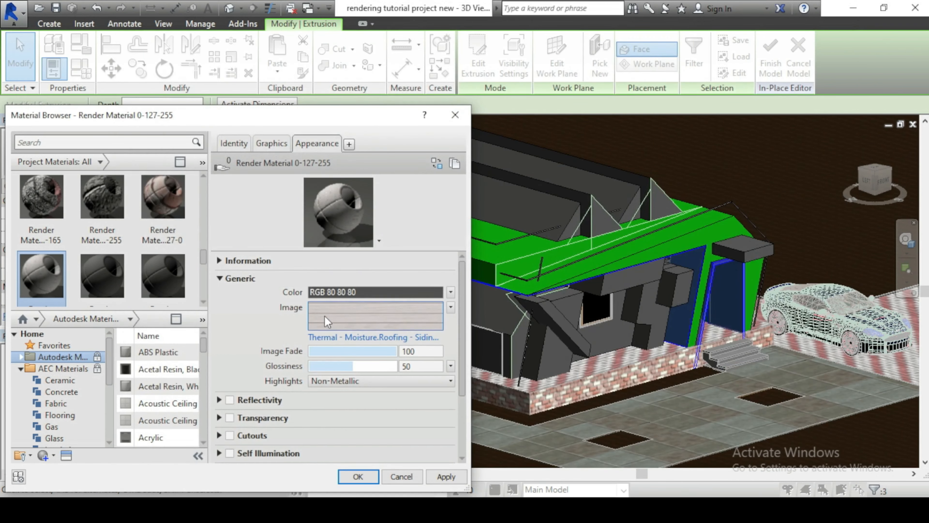
Enable Bump for the material and load the Woods - Plastics.Finish Carpentry.Wood.Cherry.2.bump image from the Bump folder.
{"action": "scroll", "coordinate": [463, 287], "scroll_direction": "down", "scroll_amount": 3}
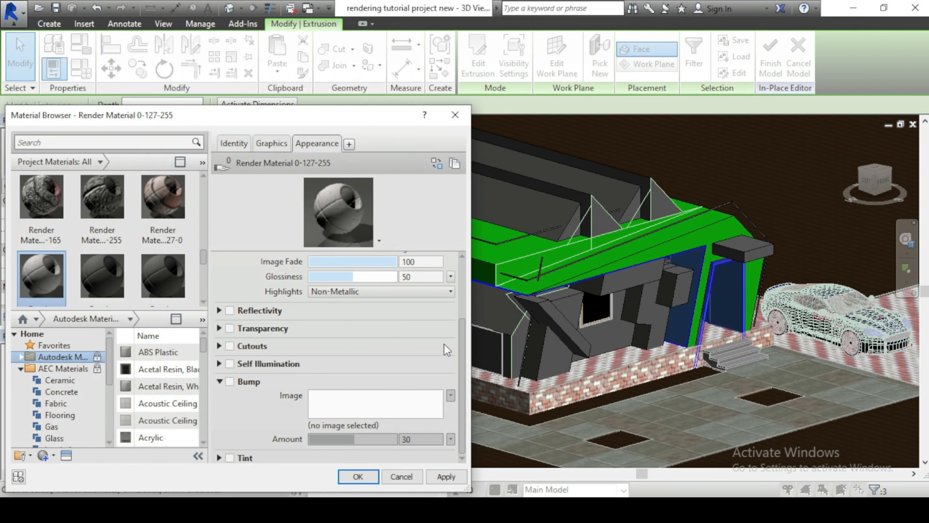
{"action": "left_click", "coordinate": [230, 381]}
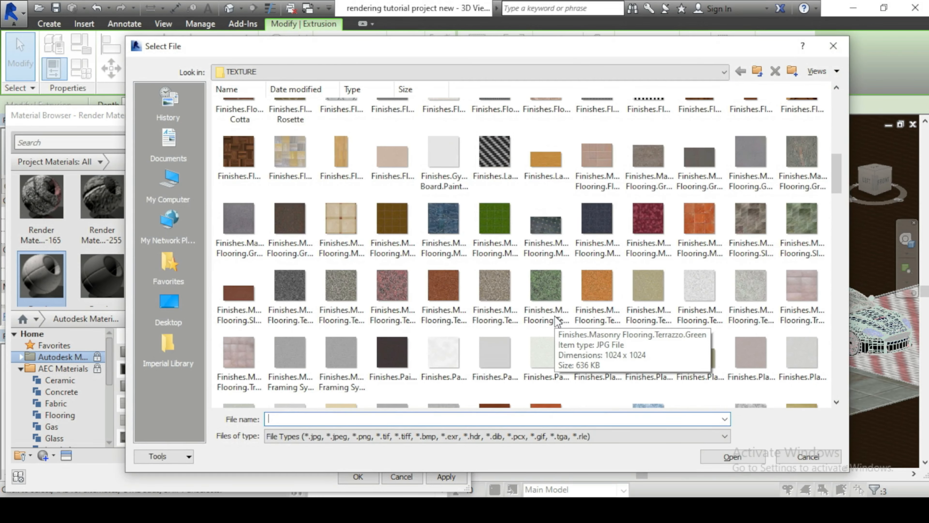
{"action": "scroll", "coordinate": [554, 315], "scroll_direction": "up", "scroll_amount": 5}
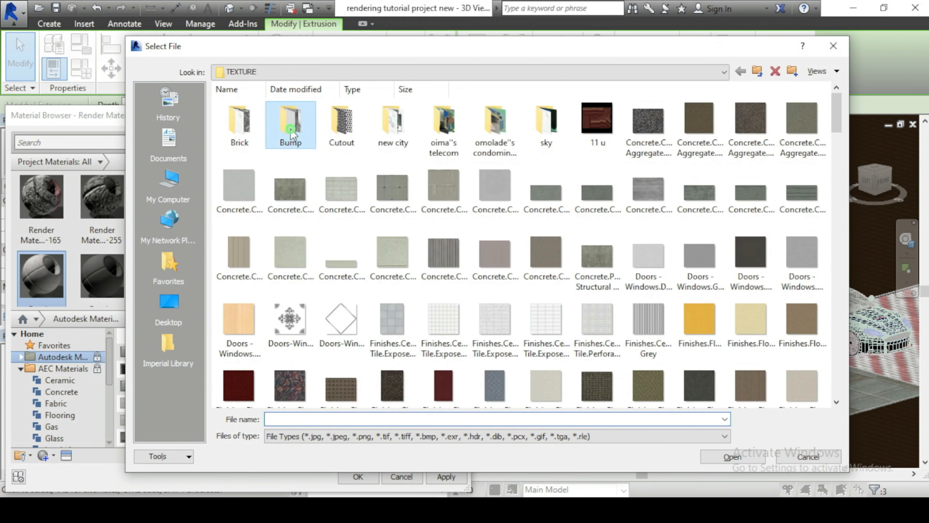
{"action": "double_click", "coordinate": [289, 126]}
{"action": "scroll", "coordinate": [579, 314], "scroll_direction": "down", "scroll_amount": 15}
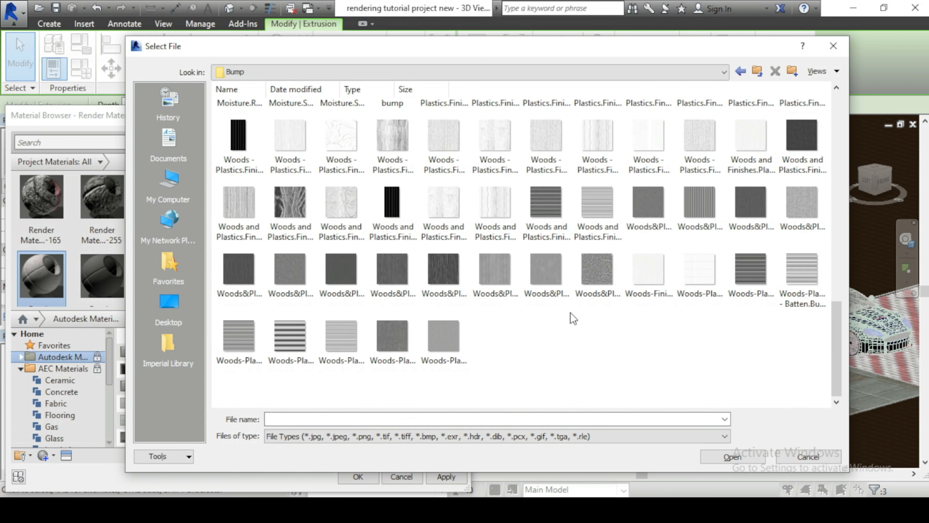
{"action": "scroll", "coordinate": [573, 318], "scroll_direction": "up", "scroll_amount": 3}
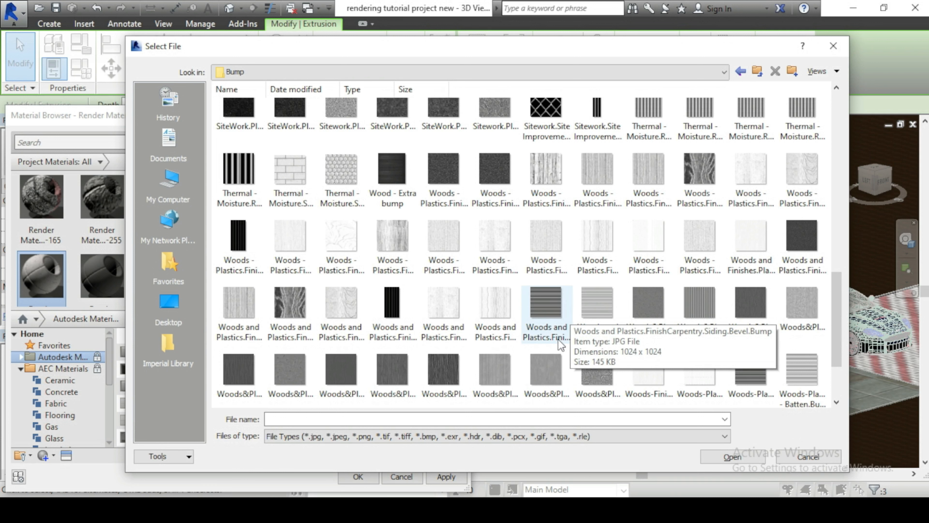
{"action": "scroll", "coordinate": [558, 340], "scroll_direction": "up", "scroll_amount": 3}
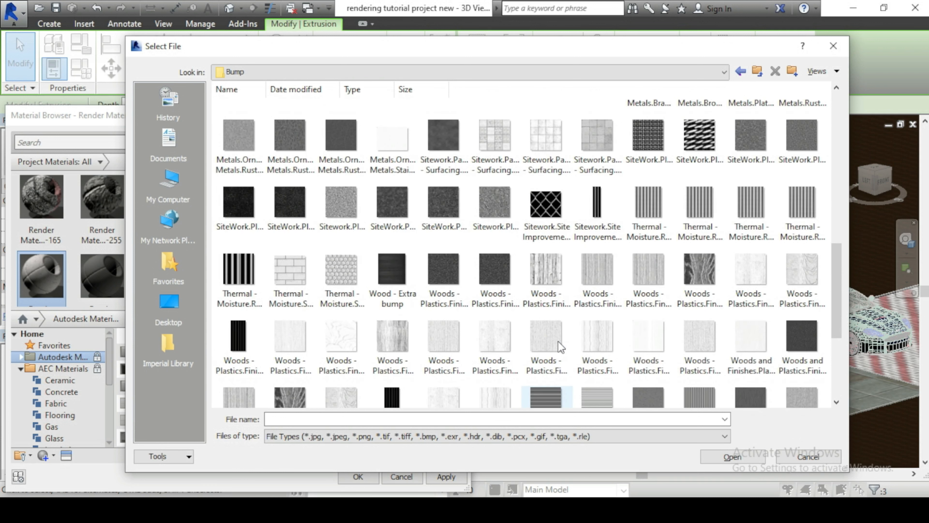
{"action": "scroll", "coordinate": [559, 341], "scroll_direction": "up", "scroll_amount": 3}
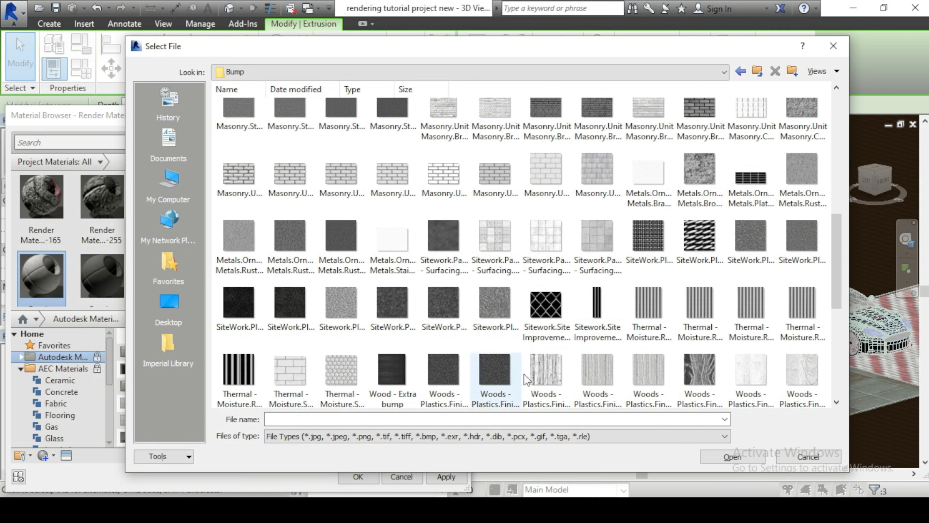
{"action": "left_click", "coordinate": [605, 373]}
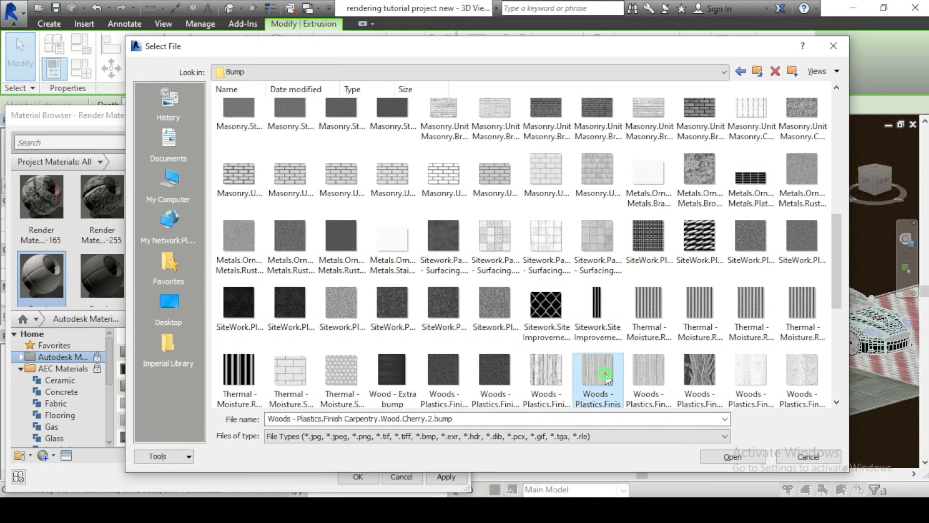
{"action": "left_click", "coordinate": [734, 457]}
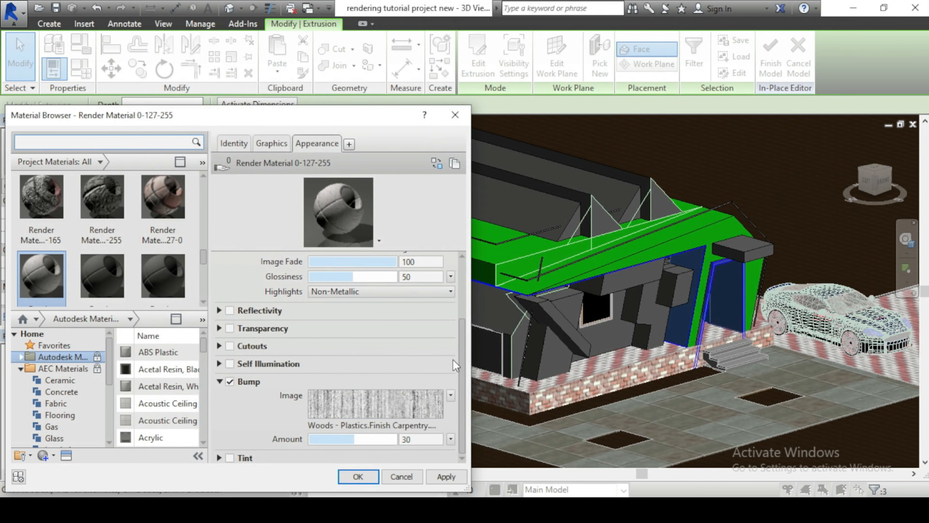
Replace the bump image with Thermal - Moisture.Roofing - Siding Panels.Wood.Horizontal.White from the TEXTURE folder.
{"action": "scroll", "coordinate": [457, 346], "scroll_direction": "up", "scroll_amount": 3}
{"action": "scroll", "coordinate": [456, 346], "scroll_direction": "down", "scroll_amount": 3}
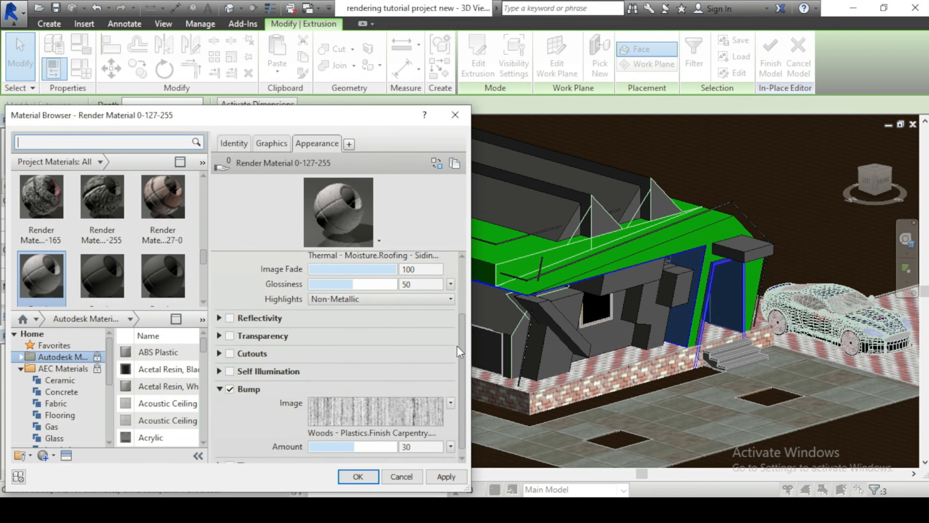
{"action": "left_click", "coordinate": [411, 437]}
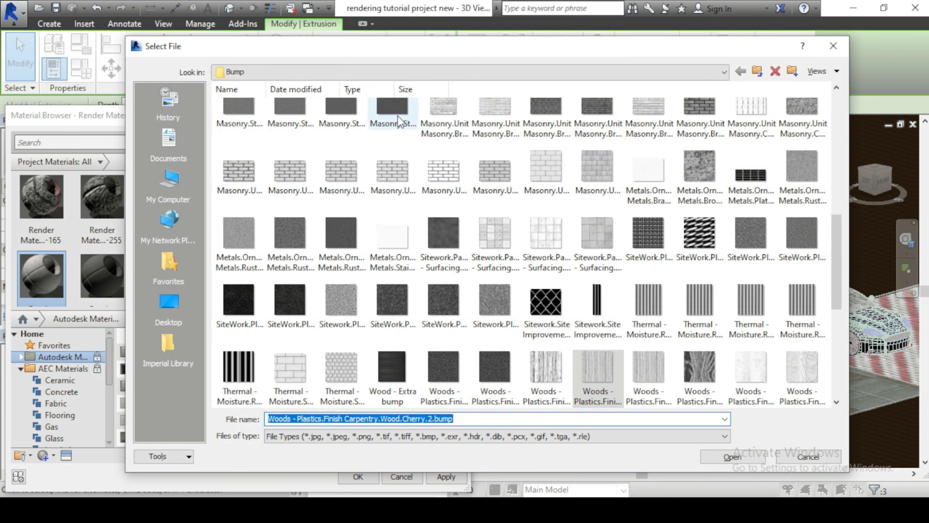
{"action": "left_click", "coordinate": [396, 72]}
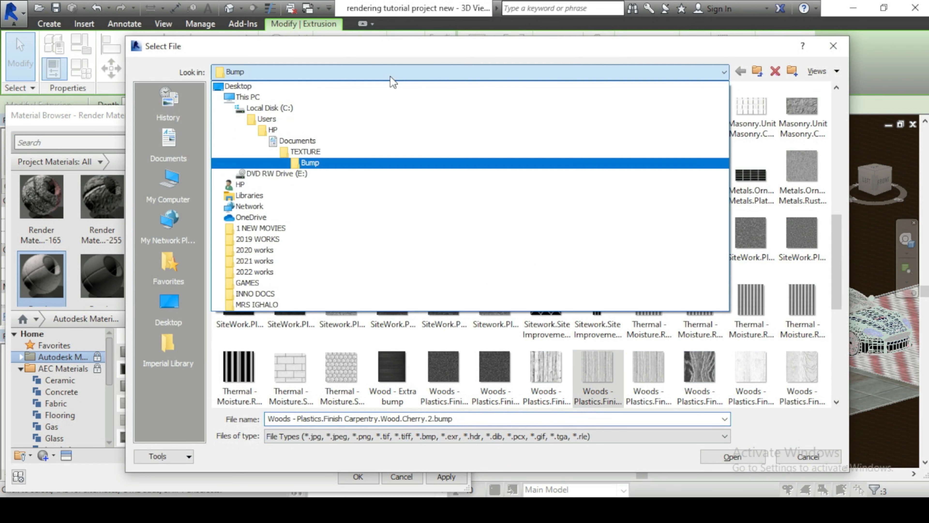
{"action": "left_click", "coordinate": [307, 155]}
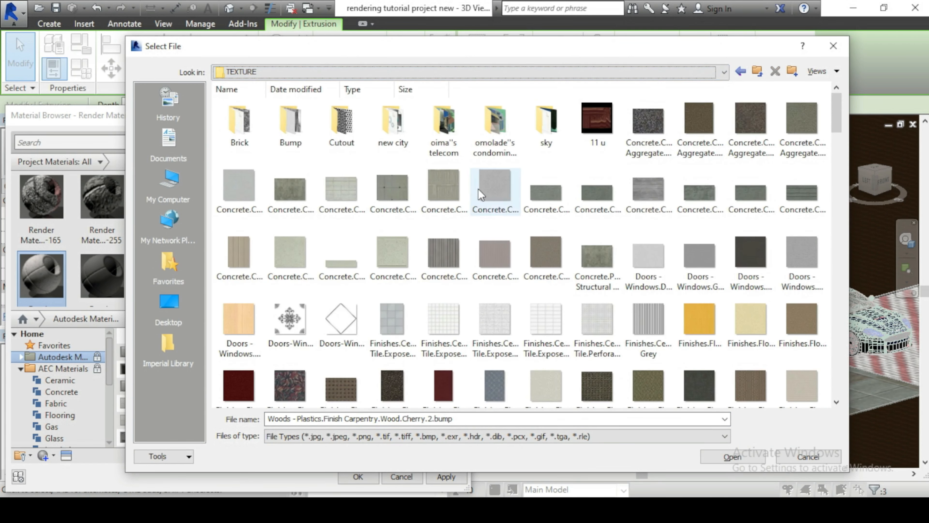
{"action": "scroll", "coordinate": [590, 265], "scroll_direction": "down", "scroll_amount": 10}
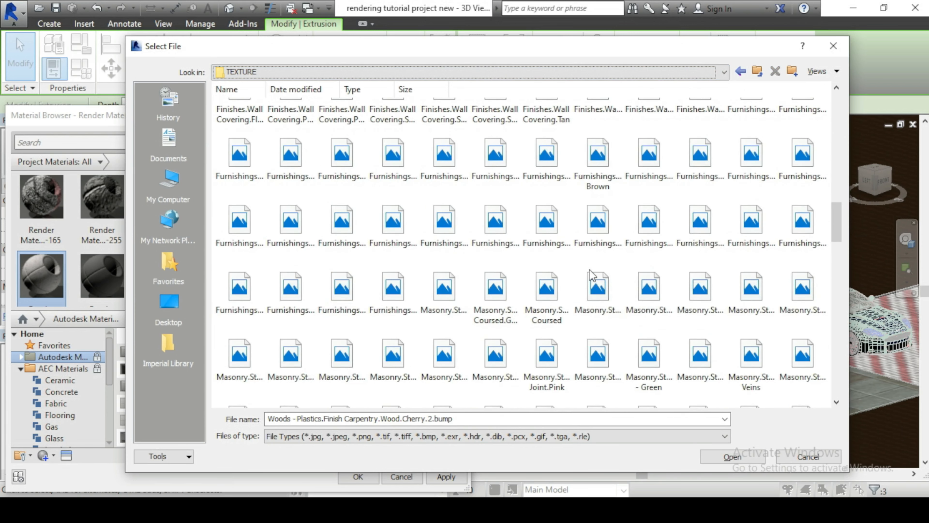
{"action": "scroll", "coordinate": [582, 292], "scroll_direction": "down", "scroll_amount": 3}
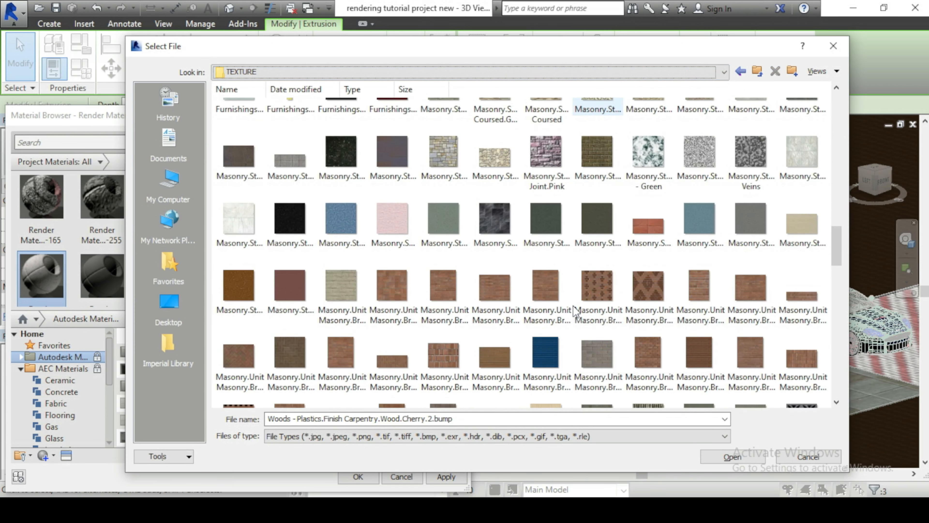
{"action": "scroll", "coordinate": [574, 310], "scroll_direction": "down", "scroll_amount": 3}
{"action": "scroll", "coordinate": [574, 311], "scroll_direction": "down", "scroll_amount": 3}
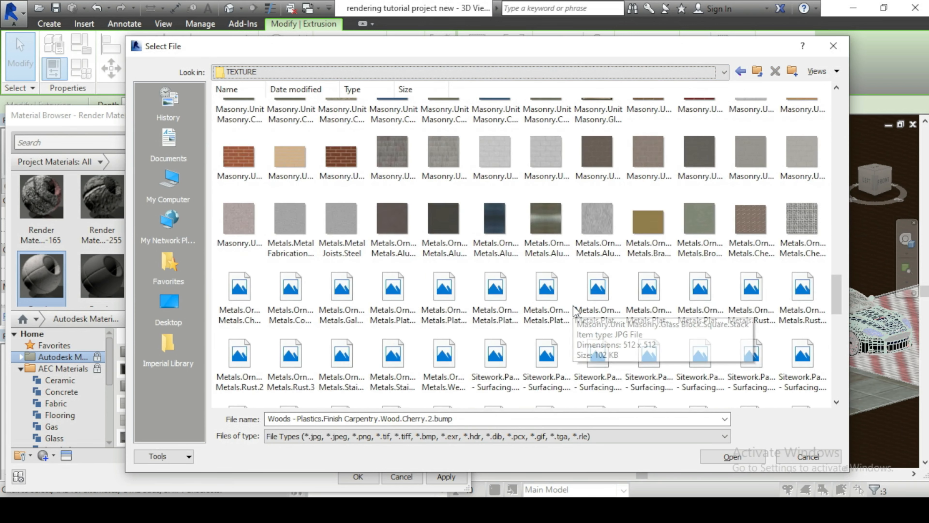
{"action": "scroll", "coordinate": [574, 310], "scroll_direction": "down", "scroll_amount": 9}
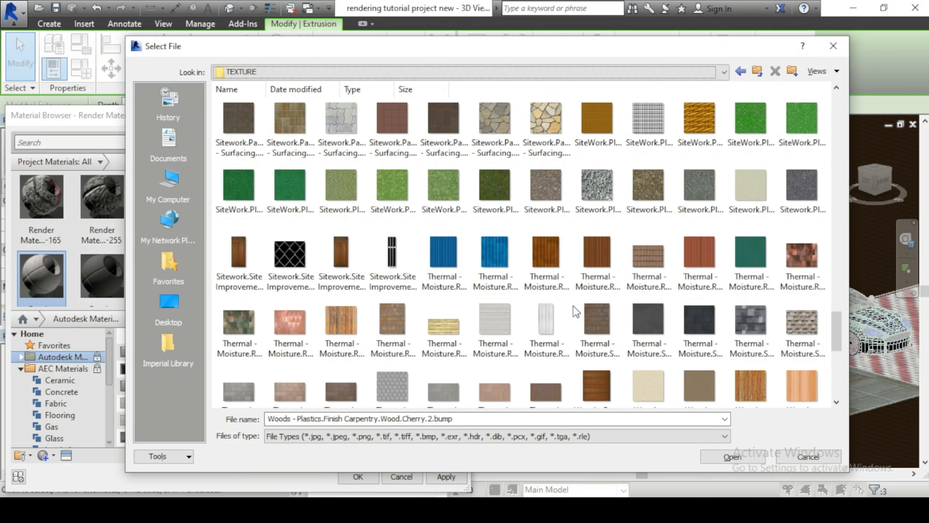
{"action": "scroll", "coordinate": [573, 308], "scroll_direction": "up", "scroll_amount": 3}
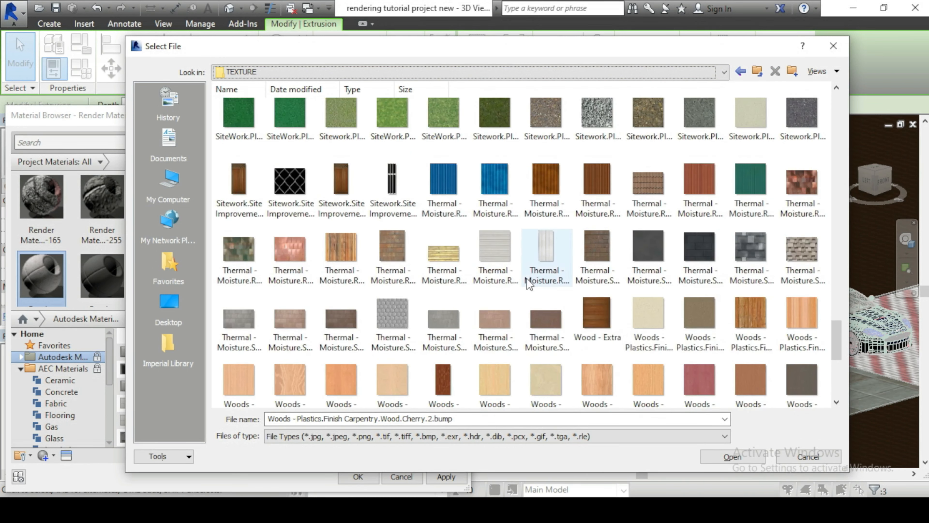
{"action": "left_click", "coordinate": [496, 246]}
{"action": "left_click", "coordinate": [731, 456]}
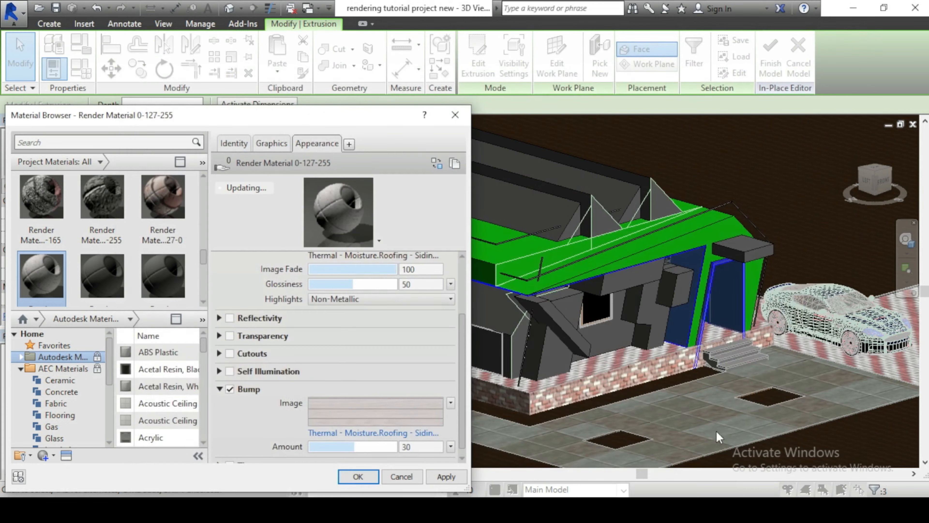
Open the generic image's texture settings and set its rotation to 90°.
{"action": "scroll", "coordinate": [461, 367], "scroll_direction": "up", "scroll_amount": 3}
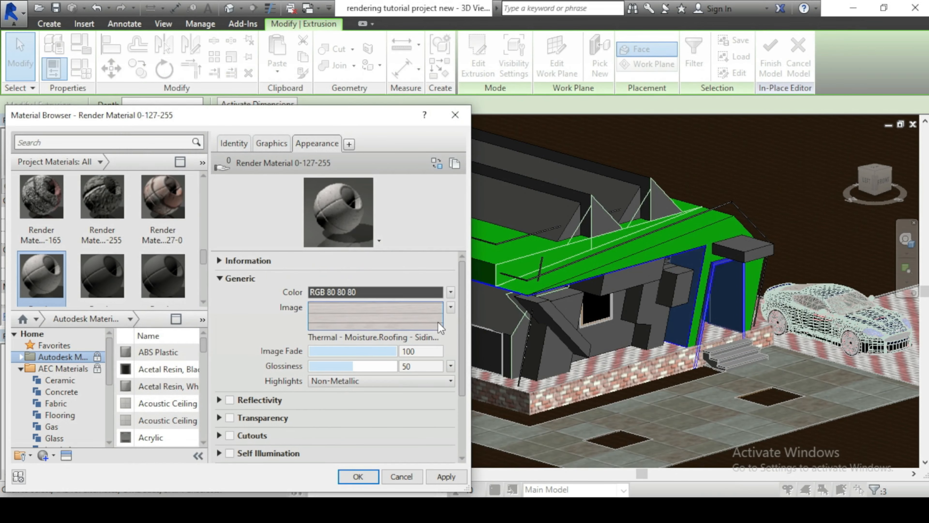
{"action": "left_click", "coordinate": [423, 310]}
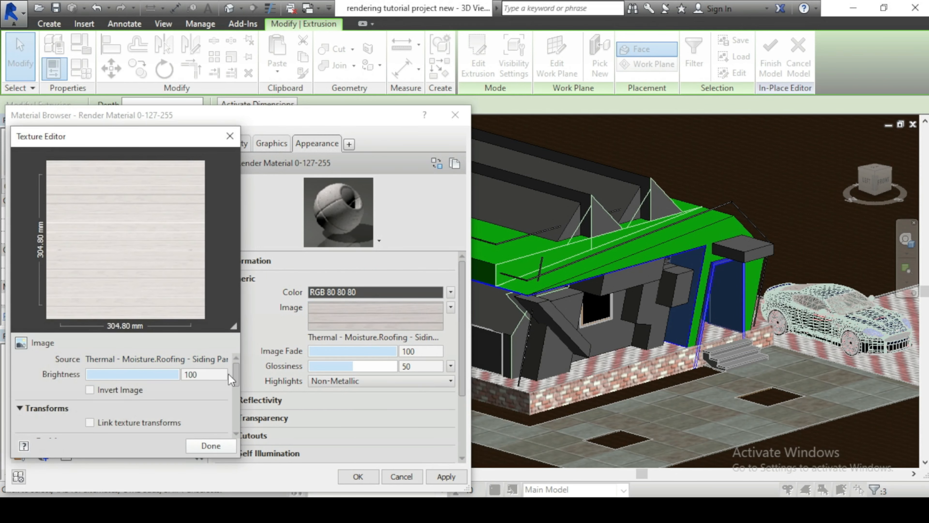
{"action": "scroll", "coordinate": [234, 385], "scroll_direction": "down", "scroll_amount": 3}
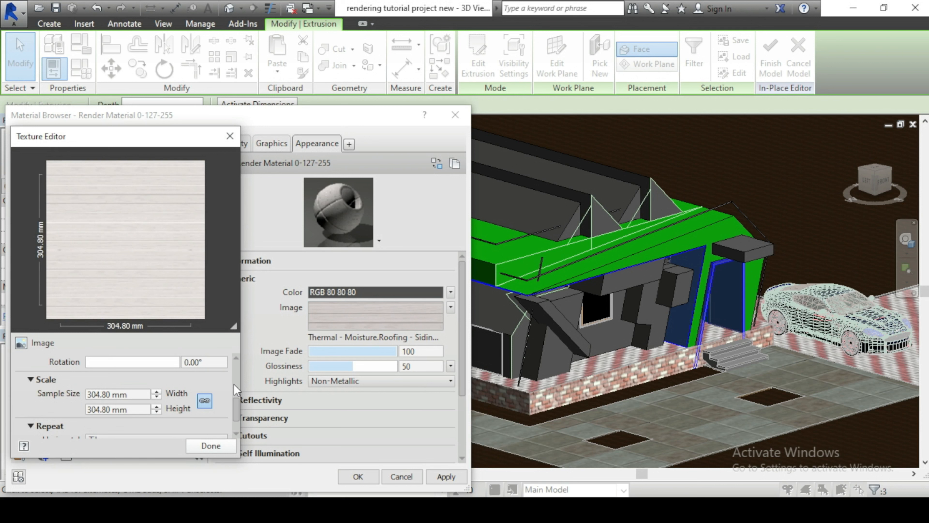
{"action": "left_click", "coordinate": [141, 409]}
{"action": "double_click", "coordinate": [204, 362]}
{"action": "type", "text": "90"}
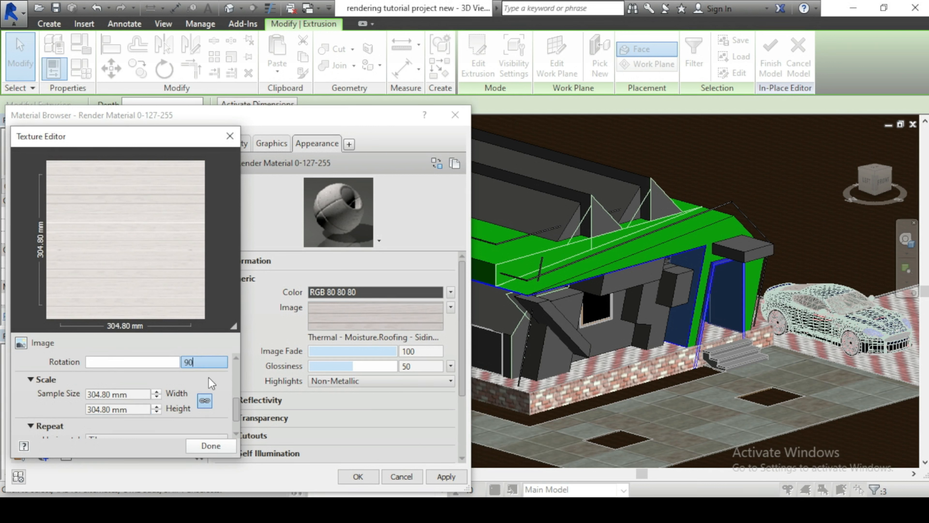
{"action": "key", "text": "Return"}
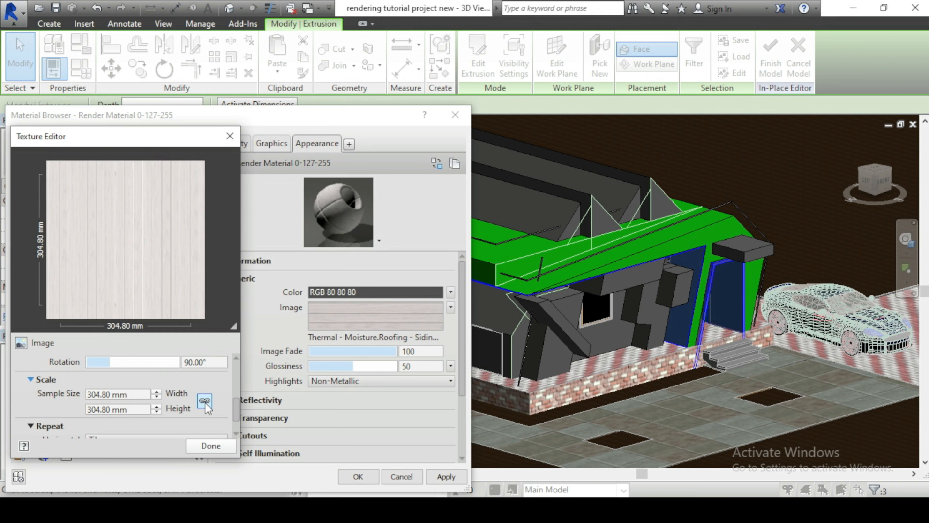
Set the generic image's sample size to 7200 mm wide and 3600 mm high.
{"action": "left_click", "coordinate": [133, 396]}
{"action": "double_click", "coordinate": [133, 395]}
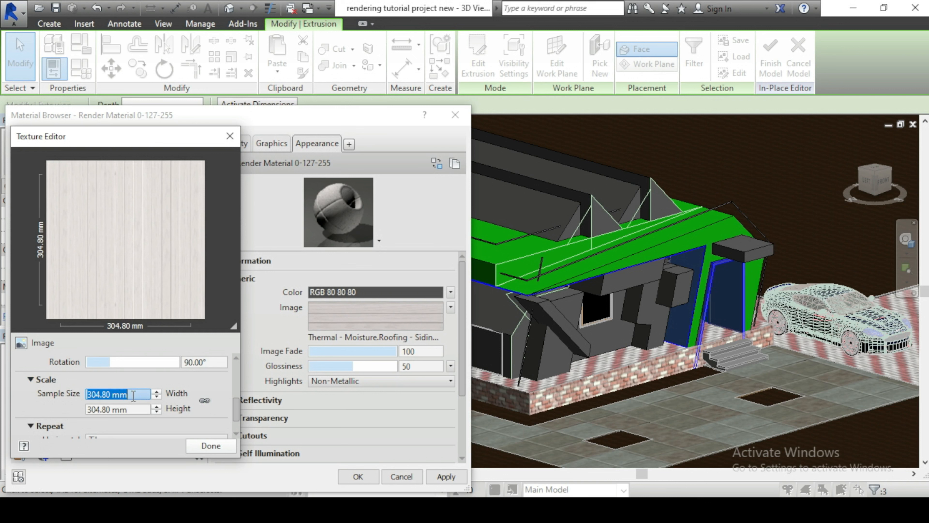
{"action": "type", "text": "7200"}
{"action": "key", "text": "Tab"}
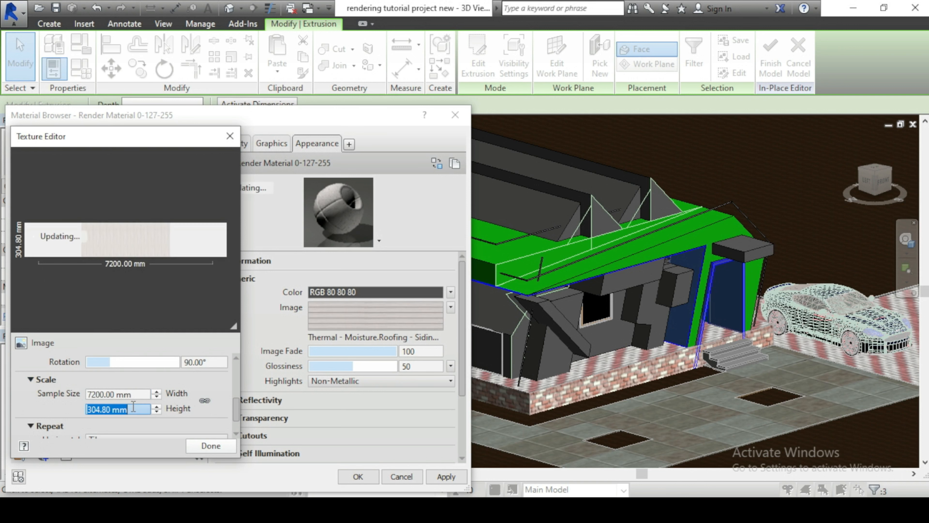
{"action": "type", "text": "3"}
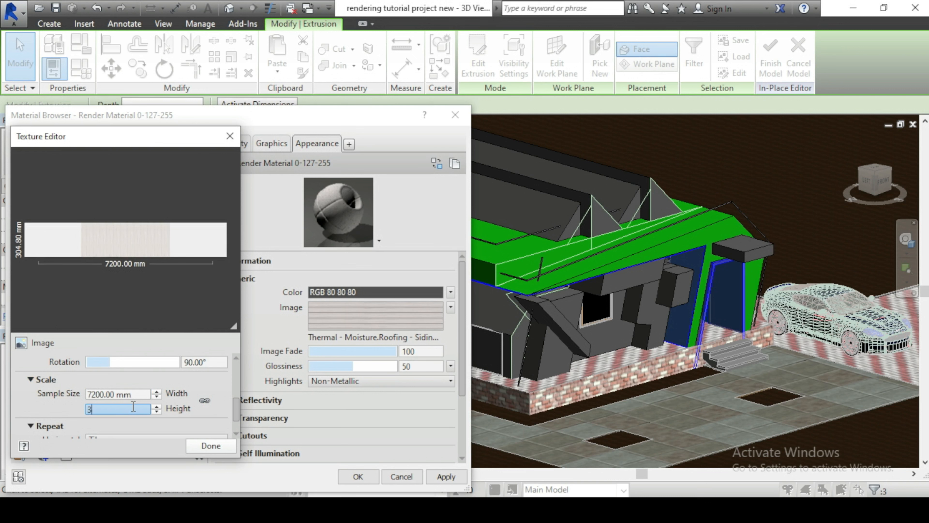
{"action": "type", "text": "600"}
{"action": "left_click", "coordinate": [133, 397]}
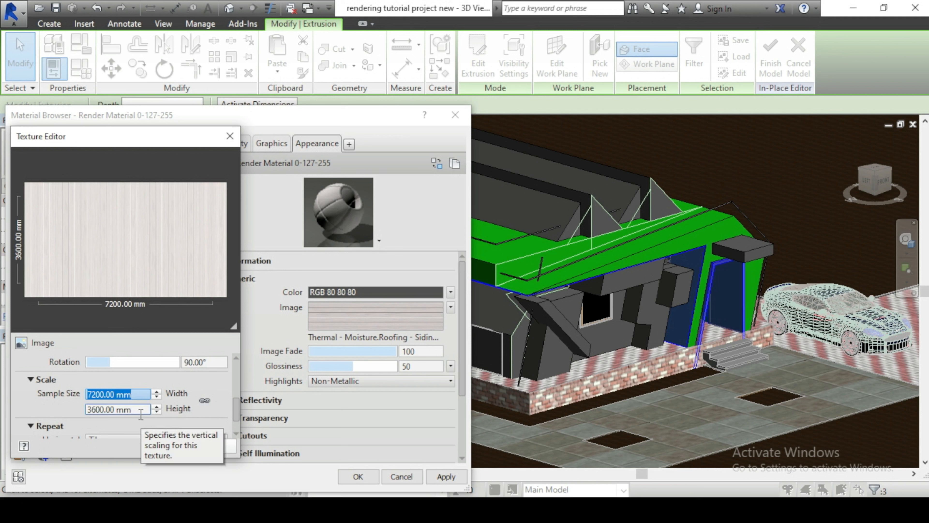
Swap the generic image's sample size to 3600 mm wide and 7200 mm high.
{"action": "left_click", "coordinate": [140, 413]}
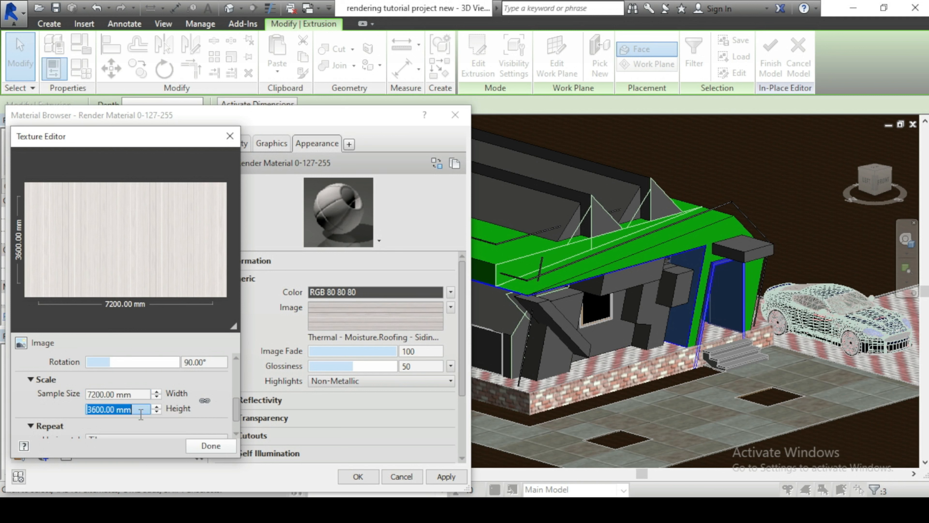
{"action": "type", "text": "7200"}
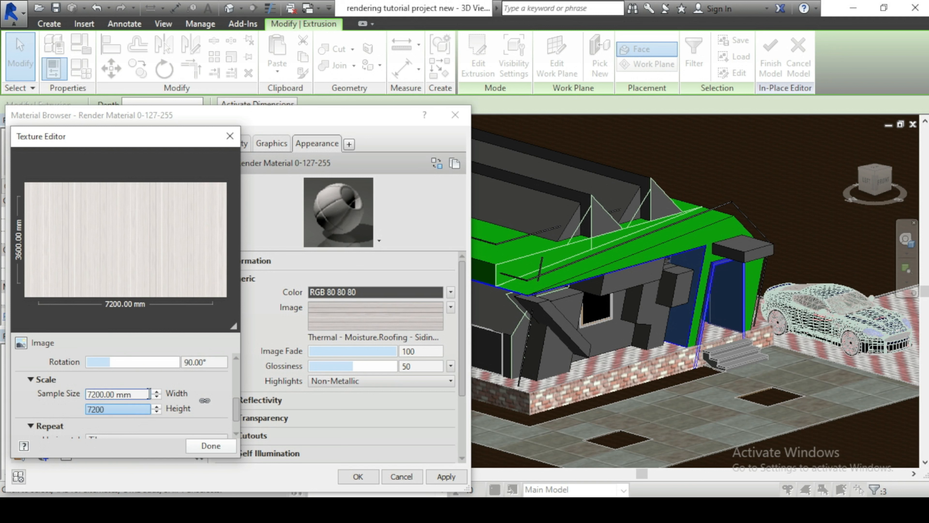
{"action": "left_click", "coordinate": [149, 394]}
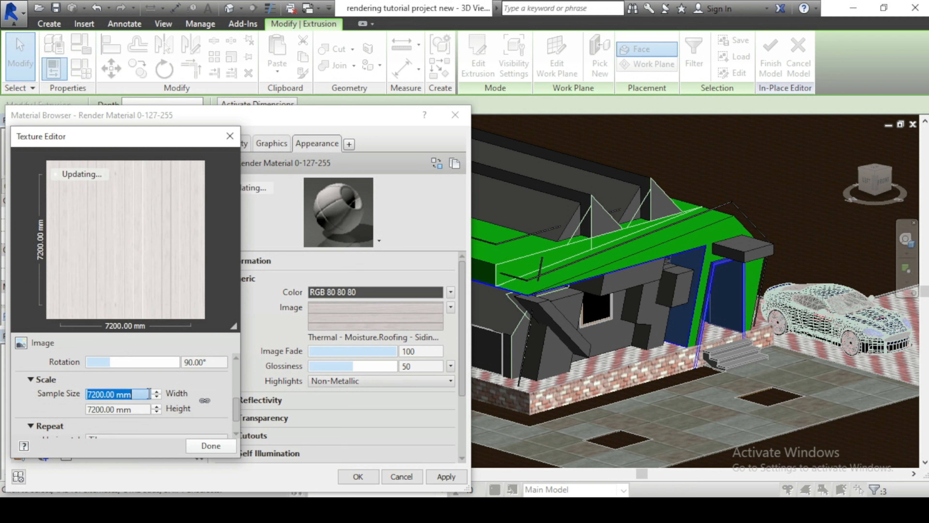
{"action": "type", "text": "3600"}
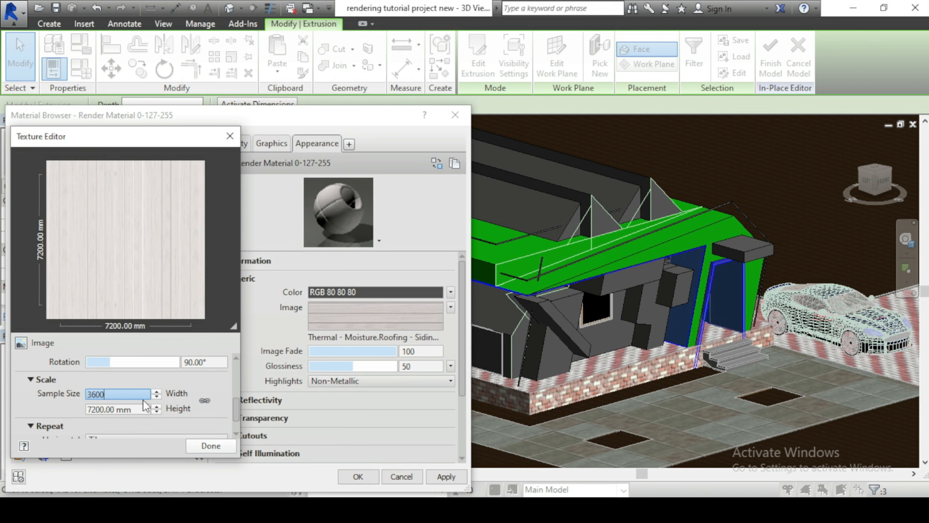
{"action": "left_click", "coordinate": [140, 408]}
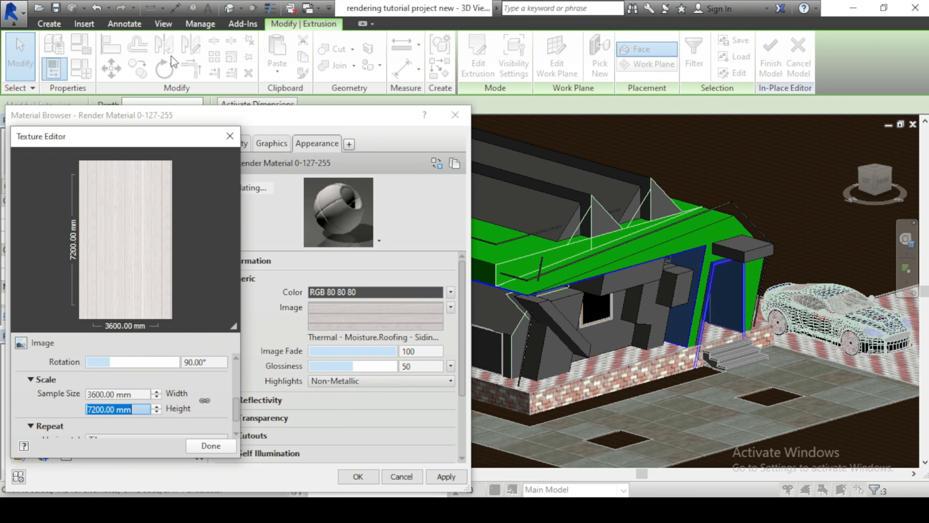
Open the bump image's texture settings and set its rotation to 90°.
{"action": "scroll", "coordinate": [238, 399], "scroll_direction": "down", "scroll_amount": 1}
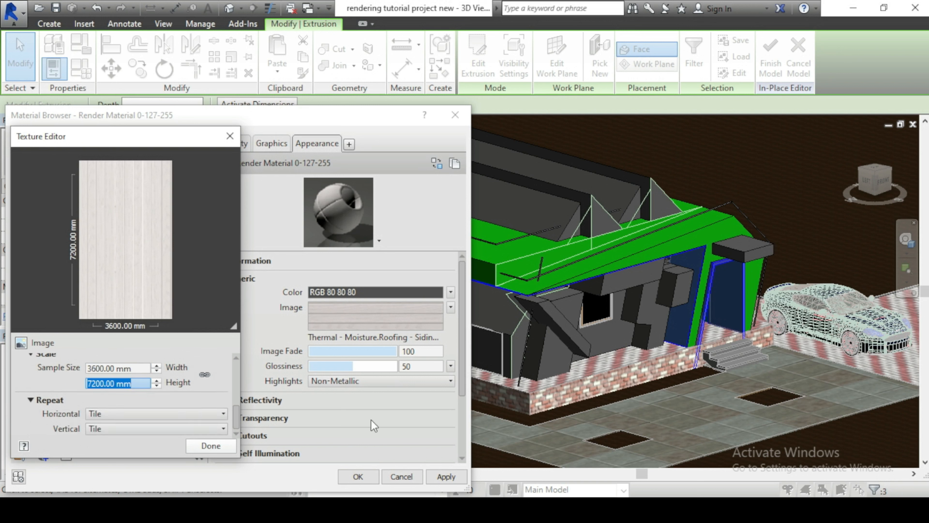
{"action": "scroll", "coordinate": [462, 330], "scroll_direction": "down", "scroll_amount": 3}
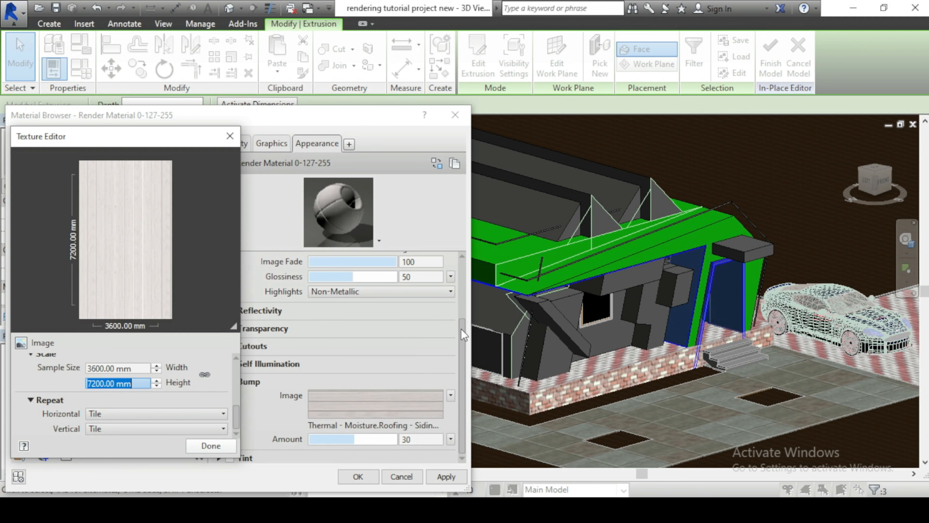
{"action": "left_click", "coordinate": [425, 401]}
{"action": "scroll", "coordinate": [236, 385], "scroll_direction": "down", "scroll_amount": 4}
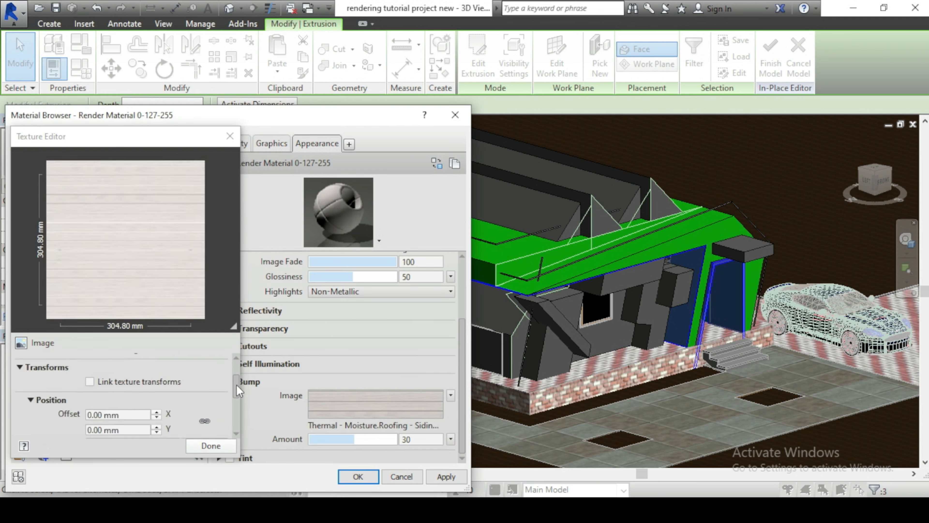
{"action": "left_click", "coordinate": [213, 401]}
{"action": "type", "text": "90"}
{"action": "left_click", "coordinate": [208, 429]}
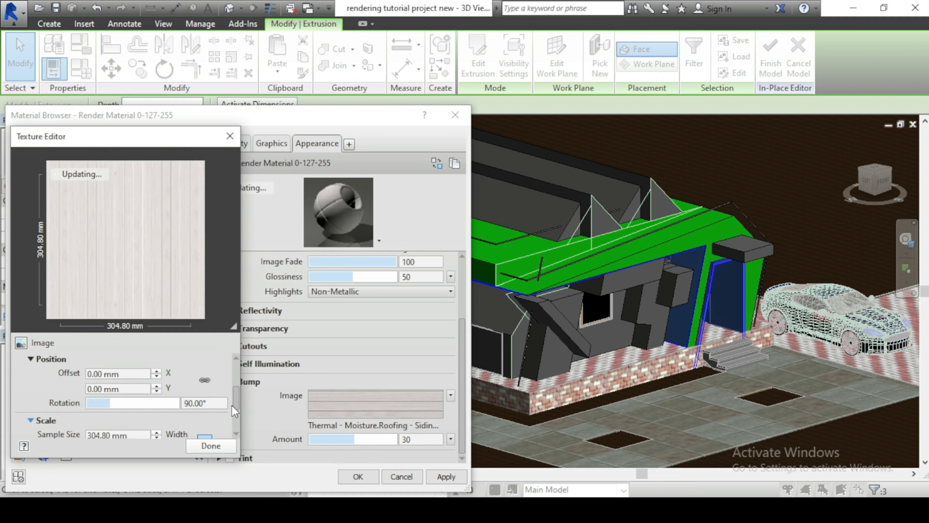
Unlink the bump image's width and height, and set its sample size to 3600 mm wide and 7200 mm high.
{"action": "scroll", "coordinate": [232, 405], "scroll_direction": "down", "scroll_amount": 1}
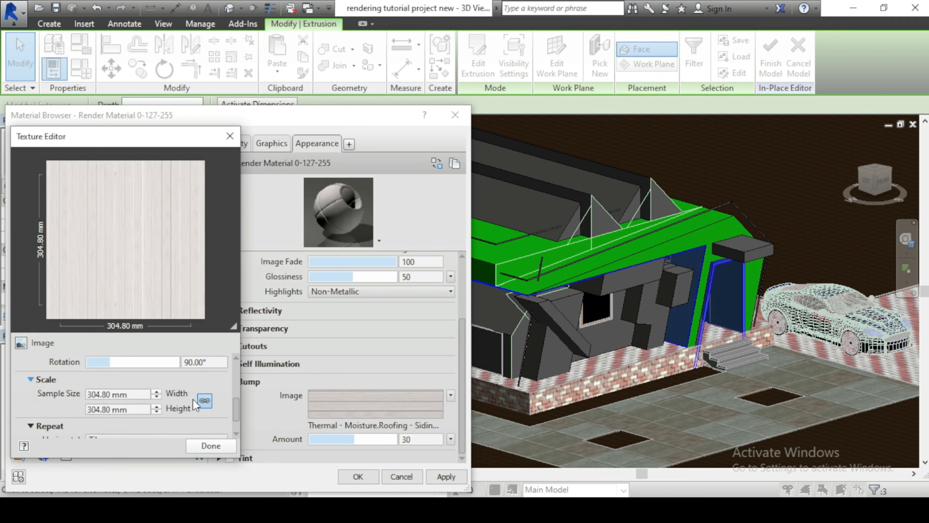
{"action": "left_click", "coordinate": [204, 401]}
{"action": "double_click", "coordinate": [135, 390]}
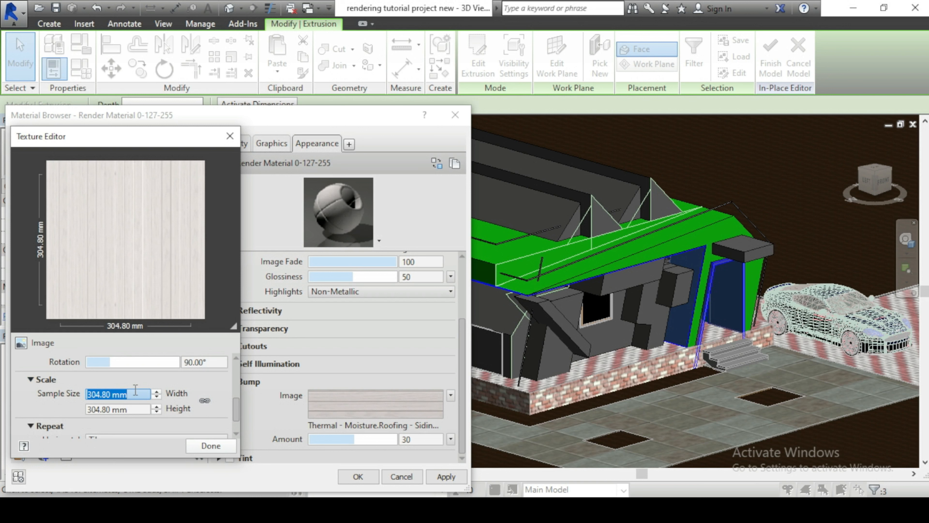
{"action": "type", "text": "3600"}
{"action": "double_click", "coordinate": [136, 415]}
{"action": "type", "text": "7200"}
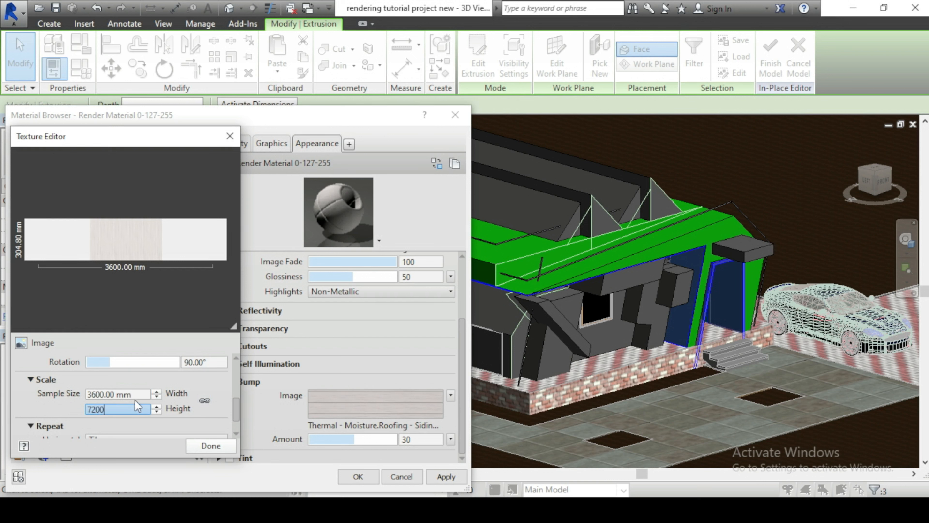
{"action": "double_click", "coordinate": [139, 395]}
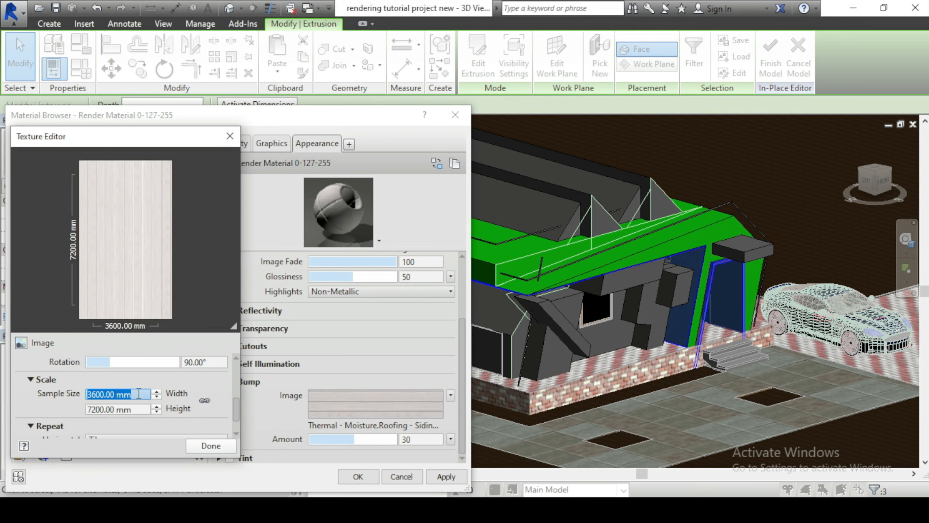
Finish the texture edits, apply the changes to Render Material 0-127-255, close the material settings and deselect the extrusions.
{"action": "left_click", "coordinate": [213, 441]}
{"action": "mouse_move", "coordinate": [440, 415]}
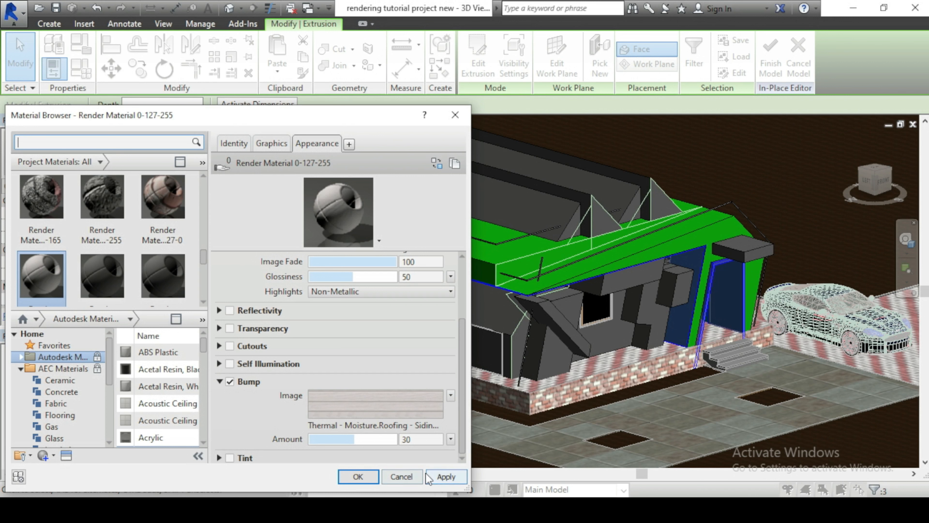
{"action": "left_click", "coordinate": [432, 476]}
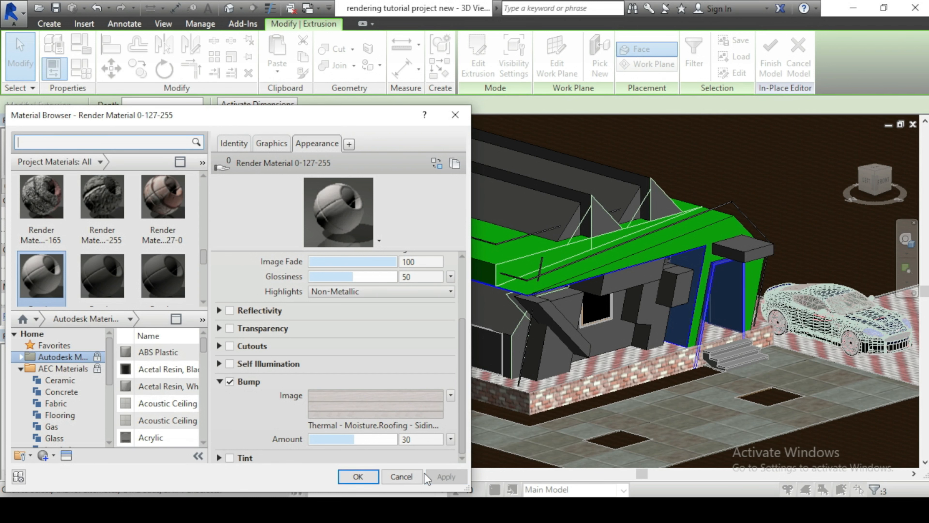
{"action": "left_click", "coordinate": [360, 476]}
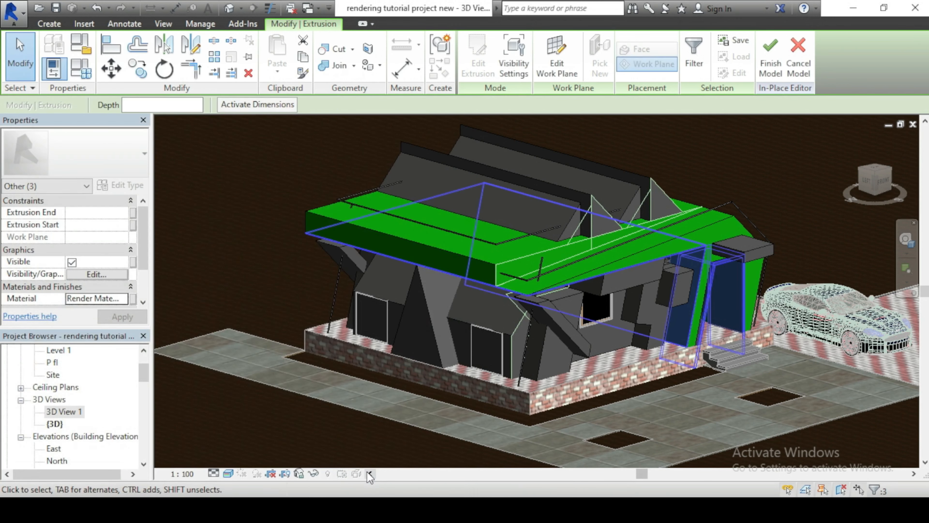
{"action": "left_click", "coordinate": [692, 388]}
Select the wood-sided extrusion beside the entrance and open the texture settings of its material's generic image.
{"action": "scroll", "coordinate": [706, 365], "scroll_direction": "up", "scroll_amount": 5}
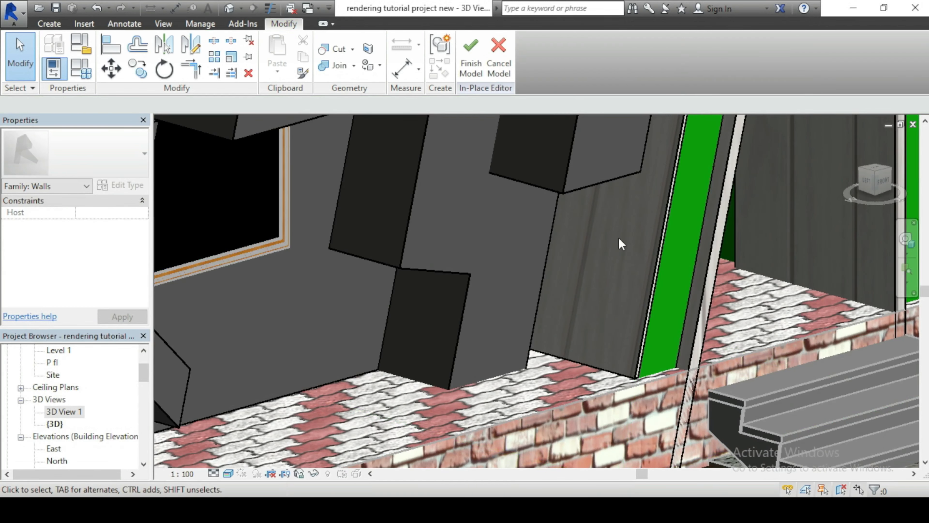
{"action": "scroll", "coordinate": [649, 391], "scroll_direction": "down", "scroll_amount": 3}
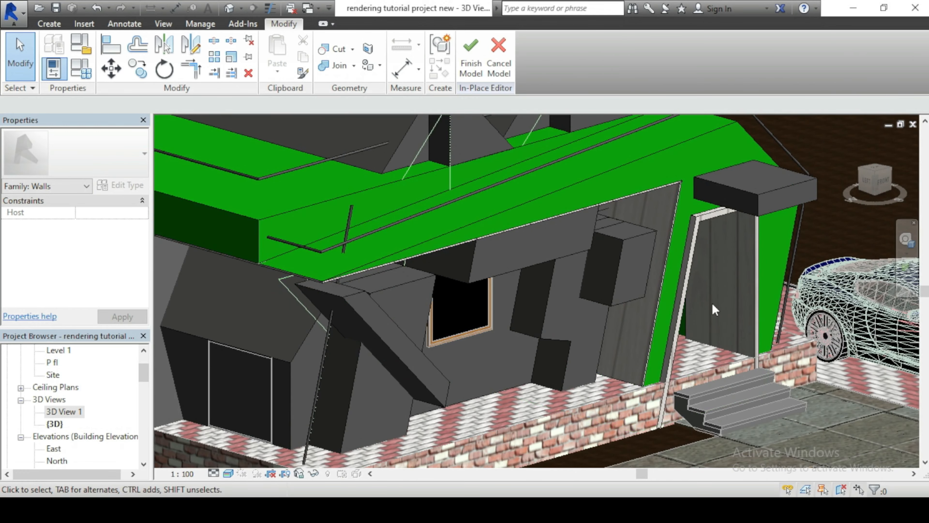
{"action": "left_click", "coordinate": [625, 381]}
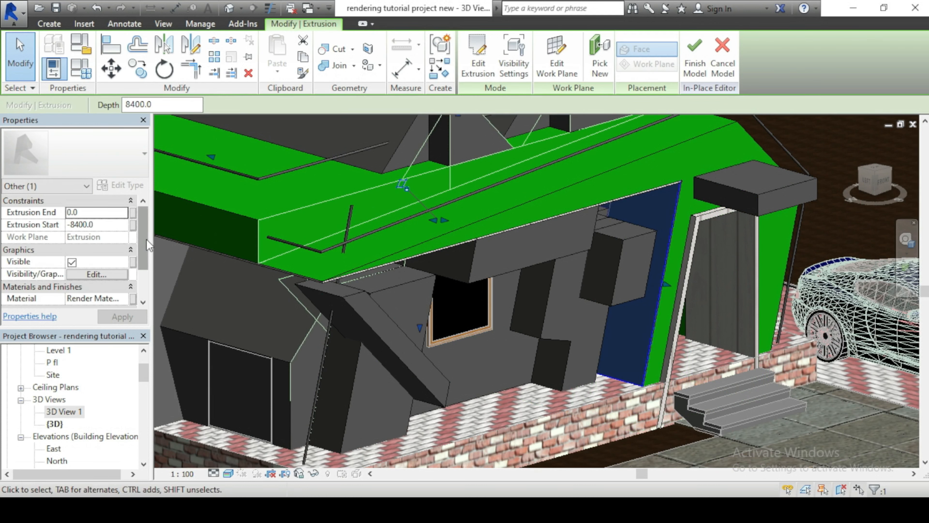
{"action": "scroll", "coordinate": [147, 239], "scroll_direction": "down", "scroll_amount": 2}
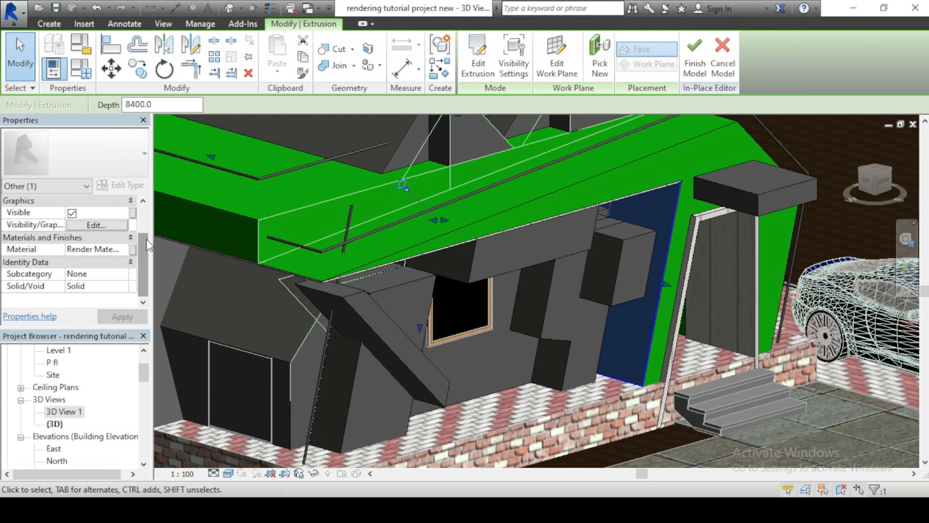
{"action": "left_click", "coordinate": [127, 251]}
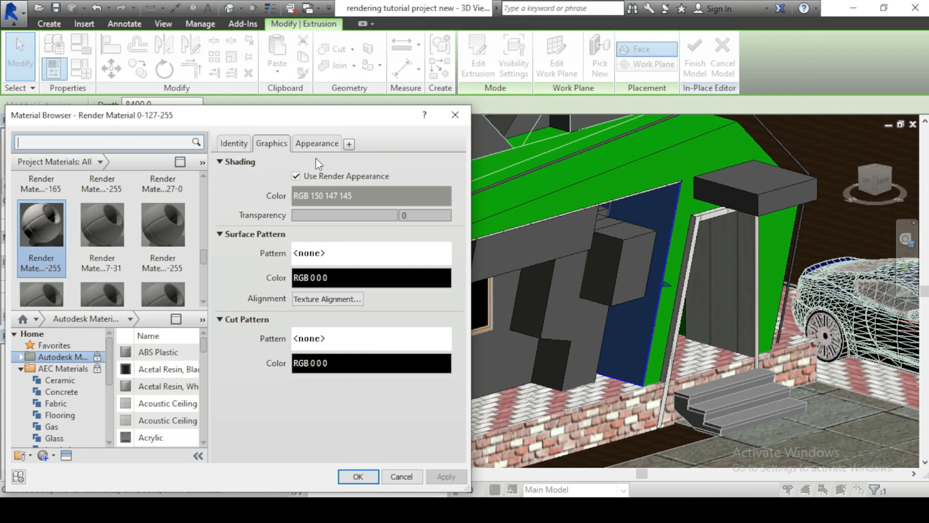
{"action": "left_click", "coordinate": [318, 144]}
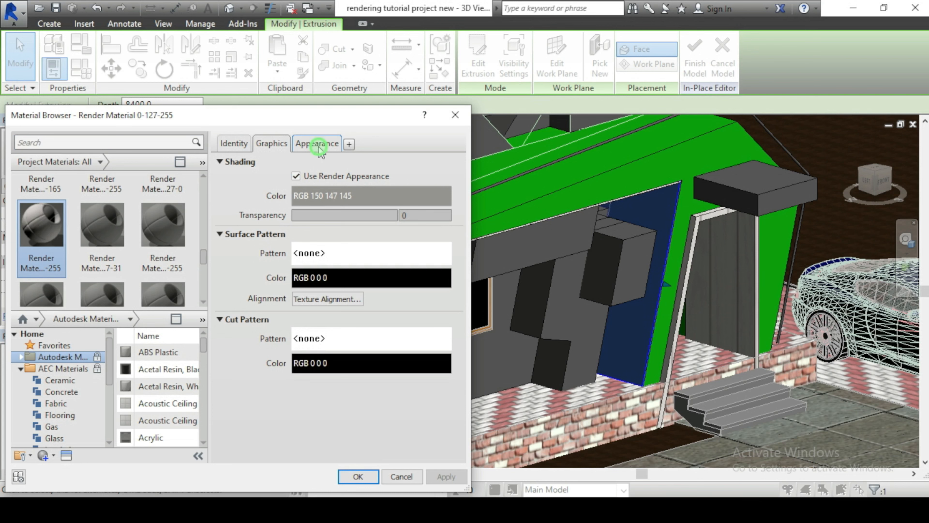
{"action": "scroll", "coordinate": [461, 277], "scroll_direction": "down", "scroll_amount": 2}
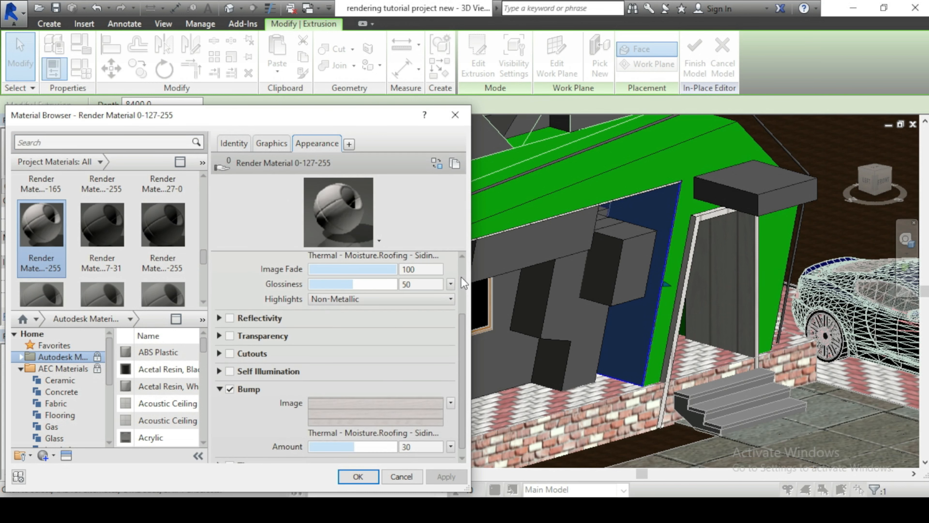
{"action": "scroll", "coordinate": [462, 276], "scroll_direction": "up", "scroll_amount": 2}
{"action": "left_click", "coordinate": [421, 317]}
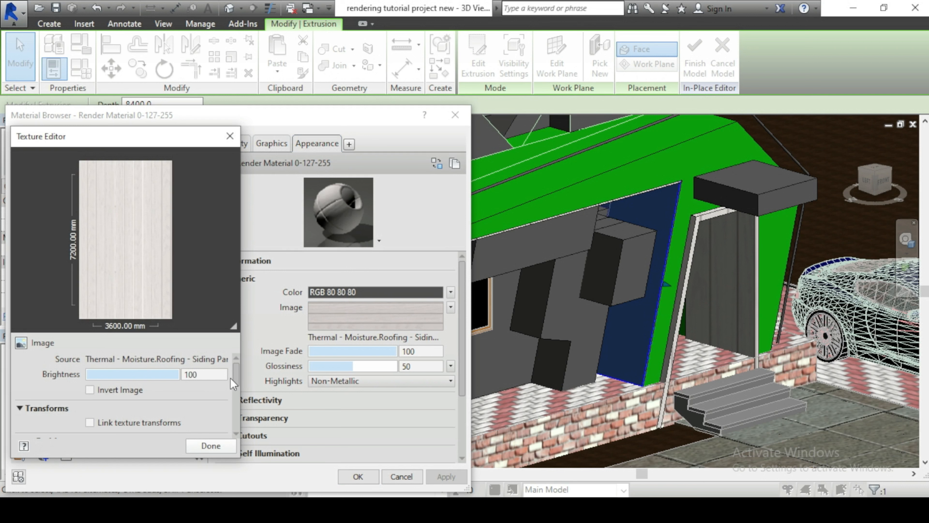
Set the generic image's sample size to 1200 mm wide and 2400 mm high.
{"action": "scroll", "coordinate": [231, 377], "scroll_direction": "down", "scroll_amount": 2}
{"action": "scroll", "coordinate": [230, 383], "scroll_direction": "down", "scroll_amount": 3}
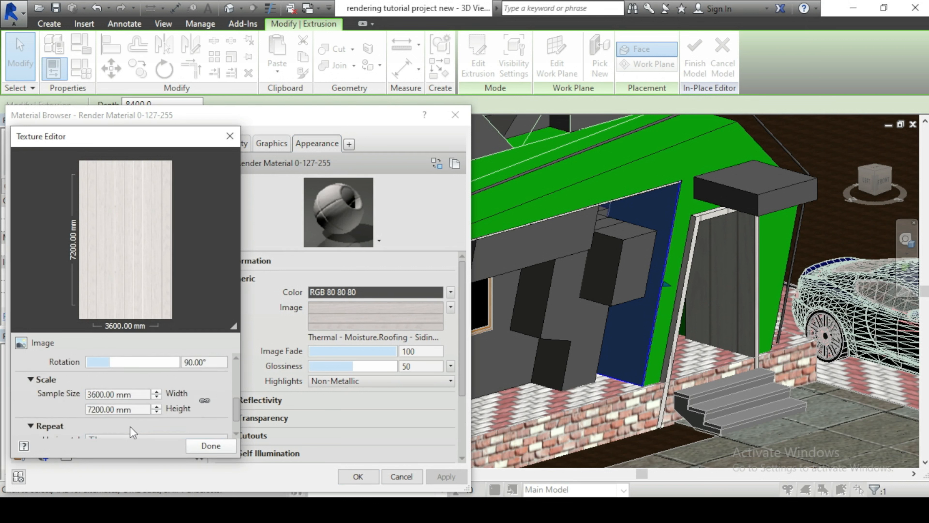
{"action": "left_click", "coordinate": [139, 394]}
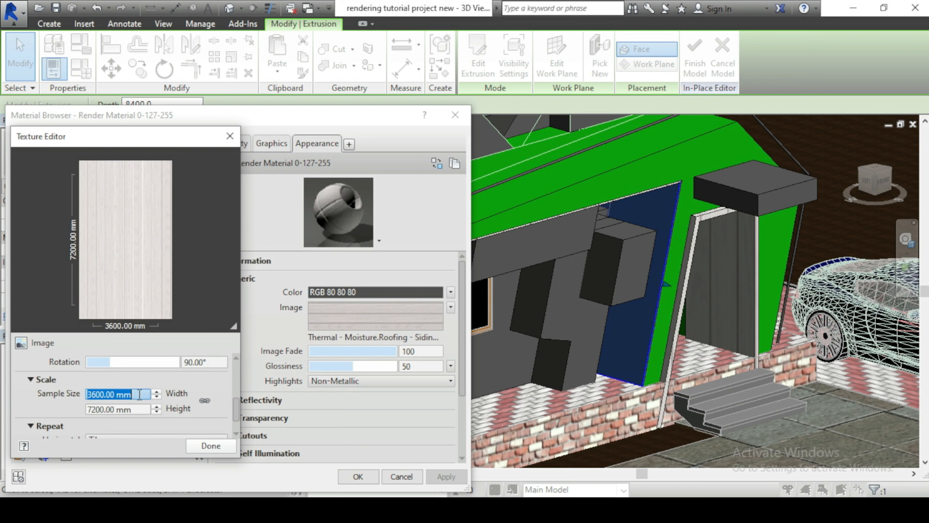
{"action": "type", "text": "1200"}
{"action": "key", "text": "Tab"}
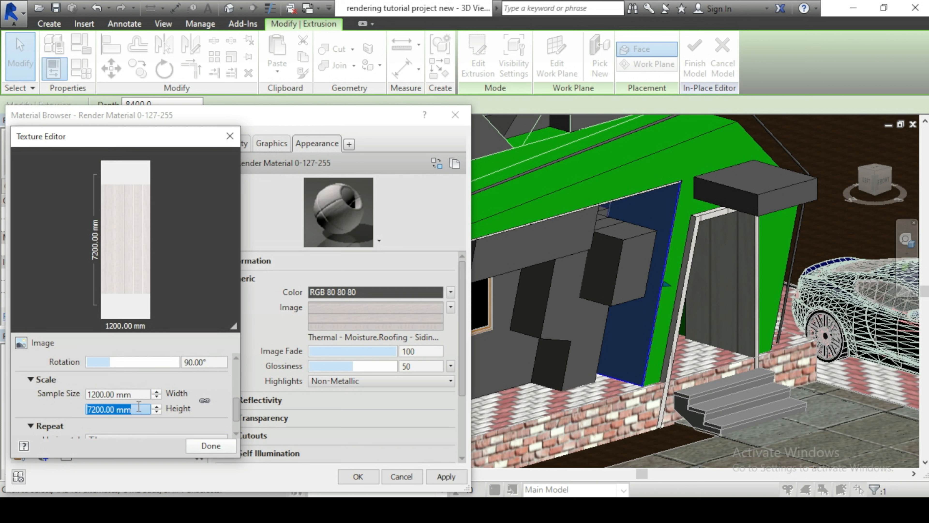
{"action": "type", "text": "2"}
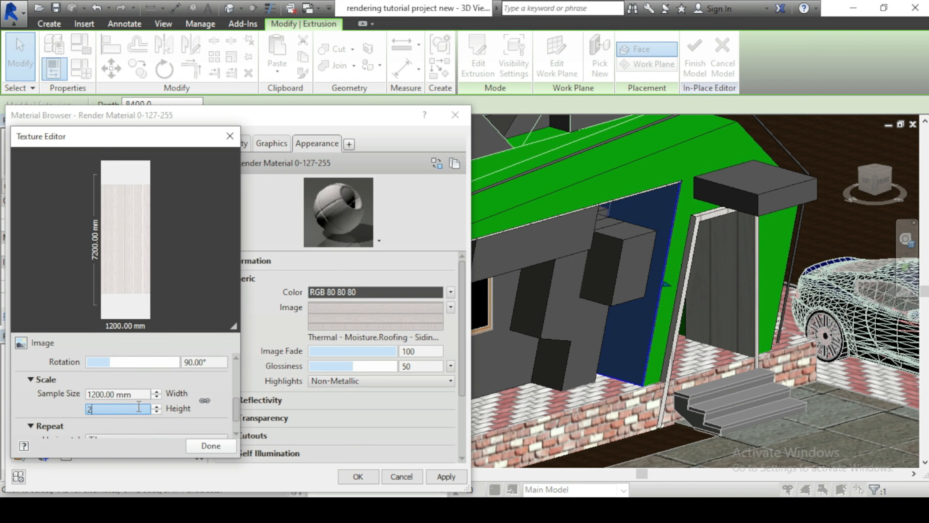
{"action": "type", "text": "400"}
{"action": "left_click", "coordinate": [124, 394]}
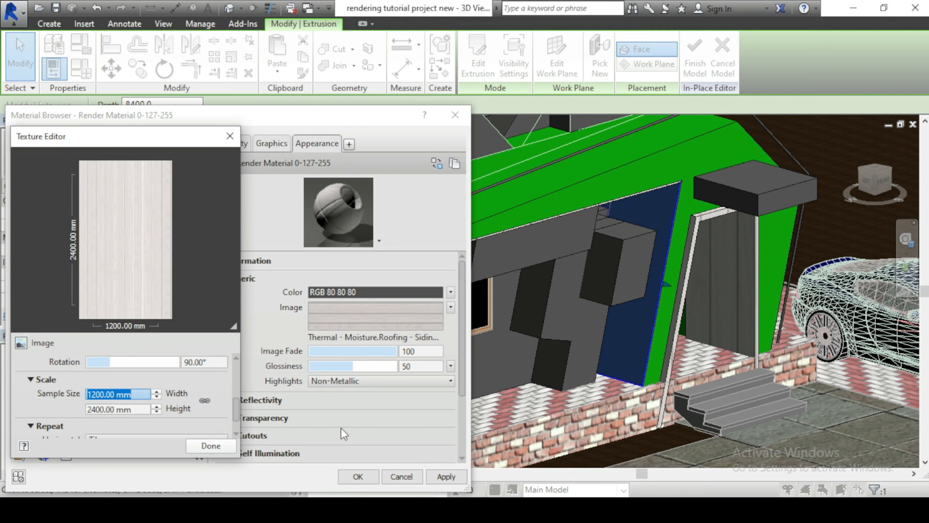
Open the bump image's texture settings and set its sample size to 1200 mm wide and 2400 mm high.
{"action": "scroll", "coordinate": [462, 366], "scroll_direction": "down", "scroll_amount": 3}
{"action": "left_click", "coordinate": [424, 417]}
{"action": "scroll", "coordinate": [233, 397], "scroll_direction": "down", "scroll_amount": 3}
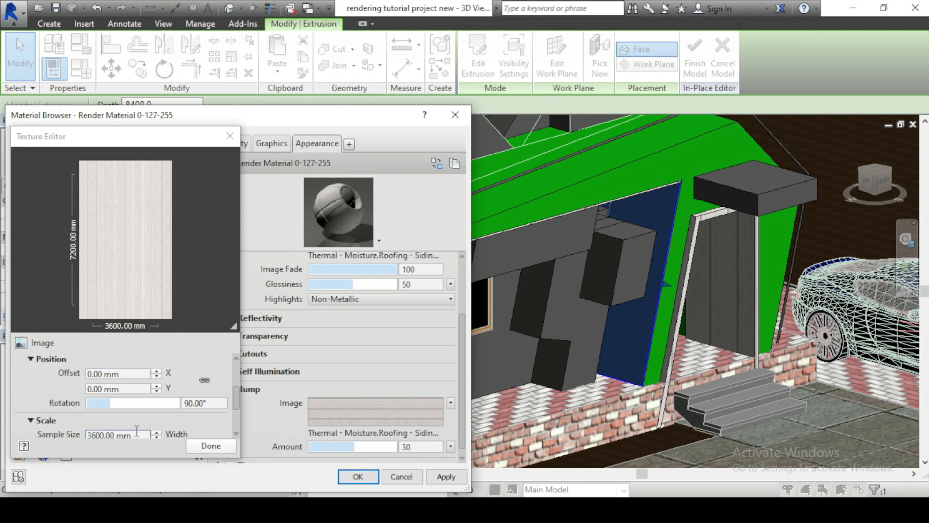
{"action": "scroll", "coordinate": [194, 420], "scroll_direction": "down", "scroll_amount": 2}
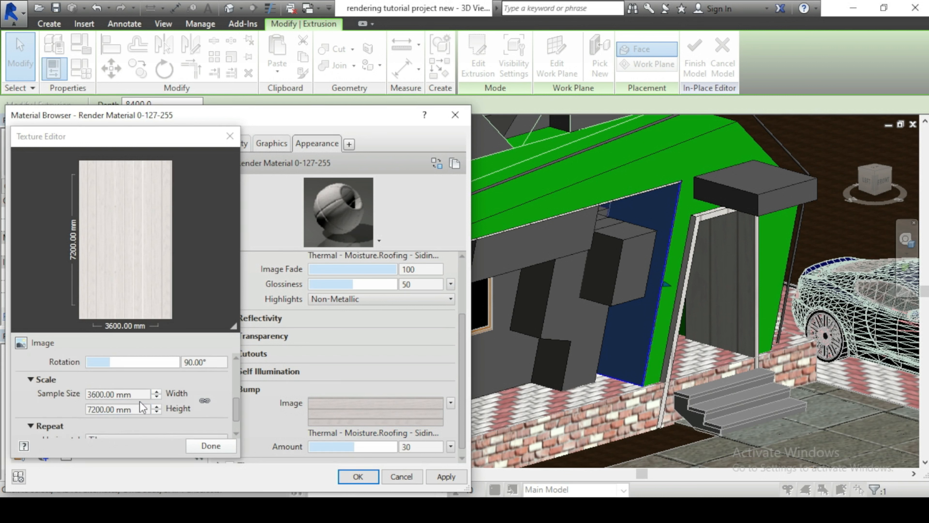
{"action": "left_click", "coordinate": [137, 407]}
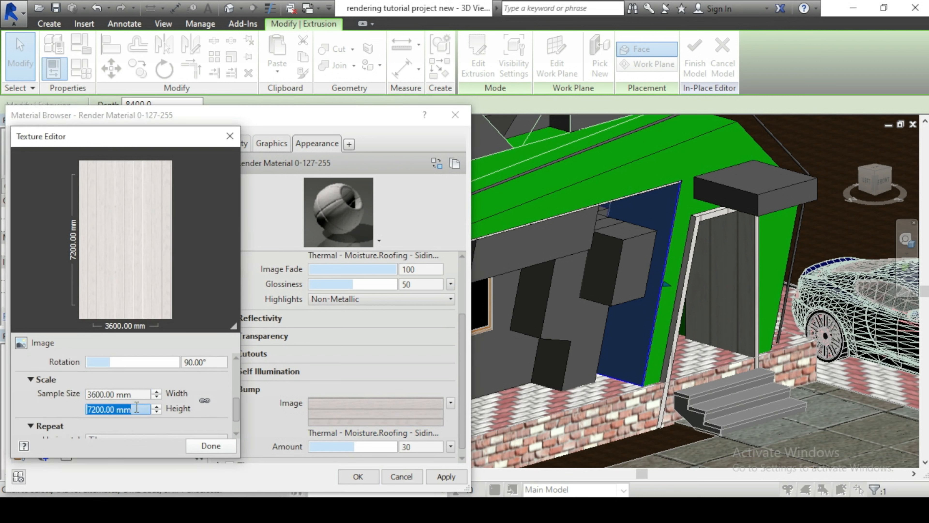
{"action": "type", "text": "24"}
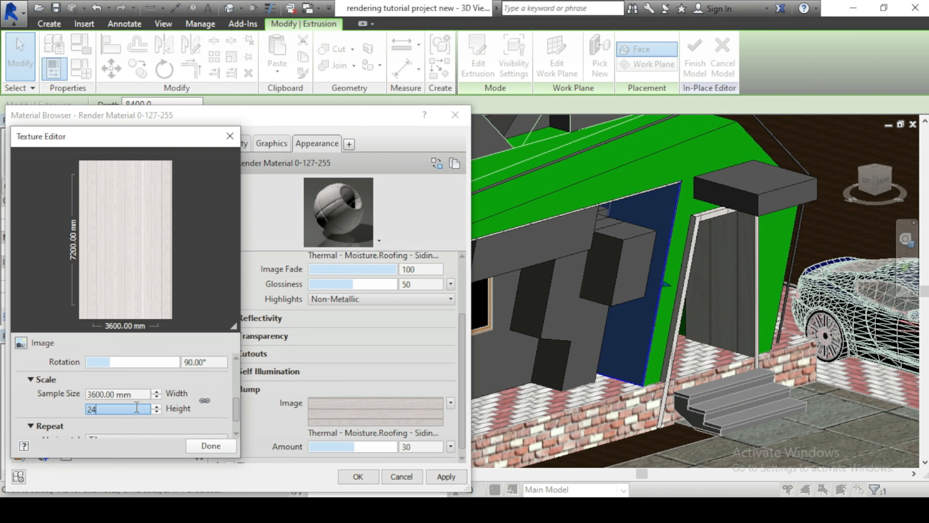
{"action": "type", "text": "00"}
{"action": "left_click", "coordinate": [141, 394]}
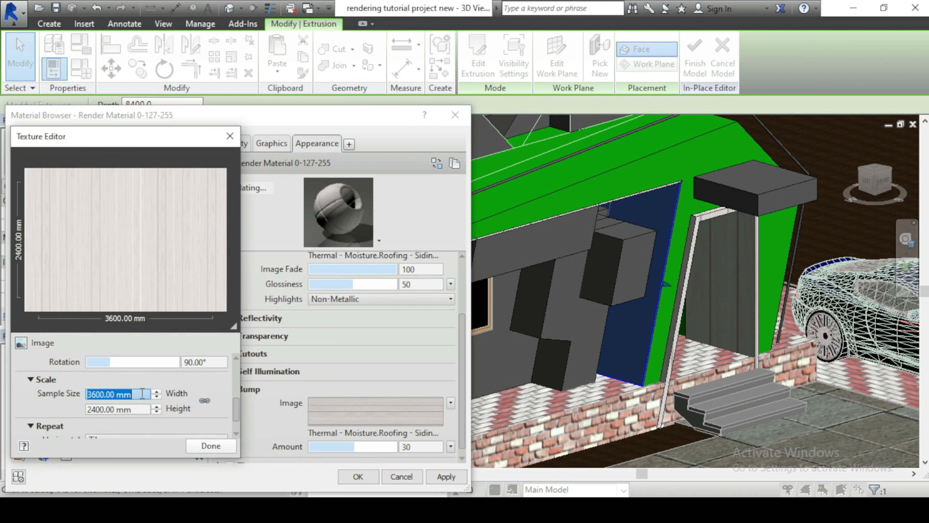
{"action": "type", "text": "12"}
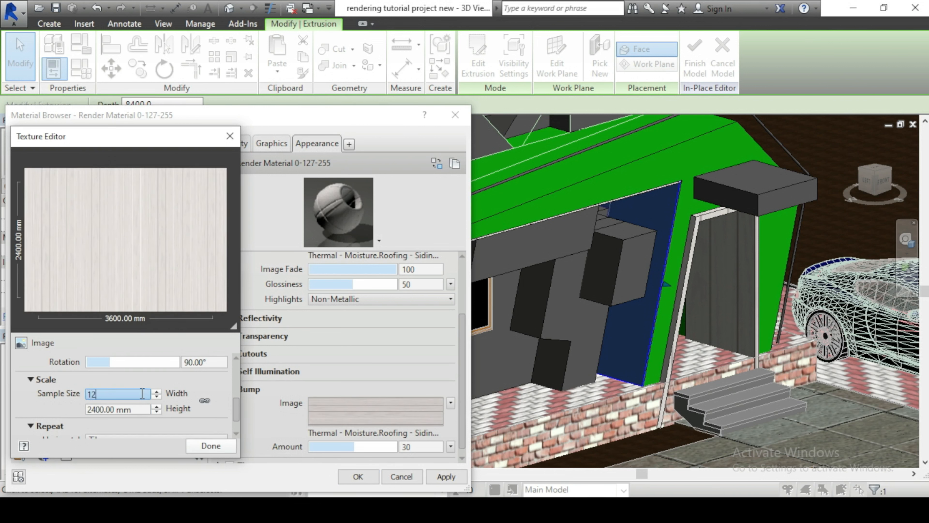
{"action": "type", "text": "00"}
{"action": "key", "text": "Tab"}
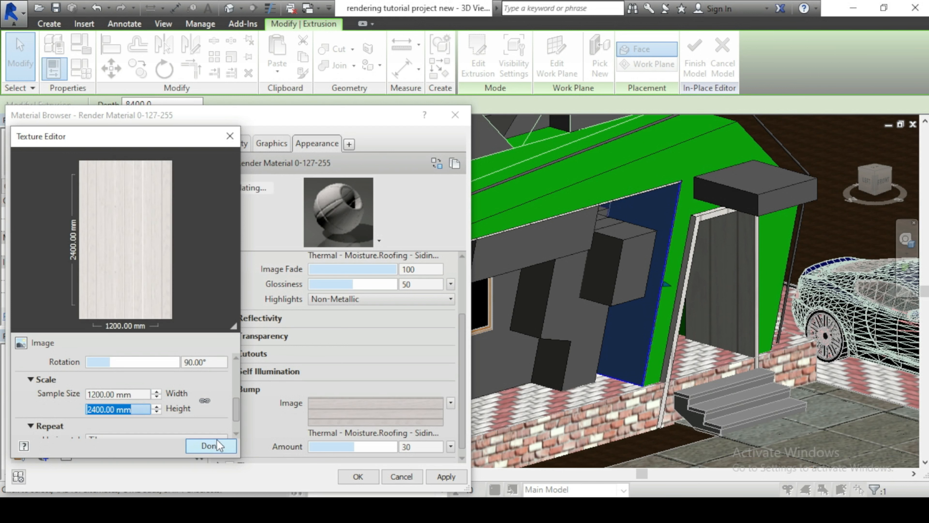
Finish the bump texture edits, apply them to Render Material 0-127-255, close the material settings and deselect the extrusion.
{"action": "left_click", "coordinate": [217, 441]}
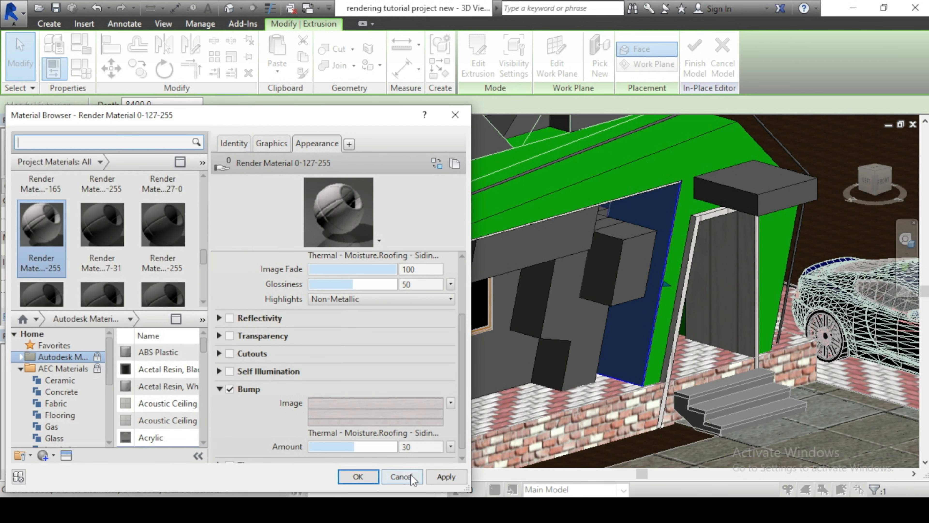
{"action": "left_click", "coordinate": [446, 477]}
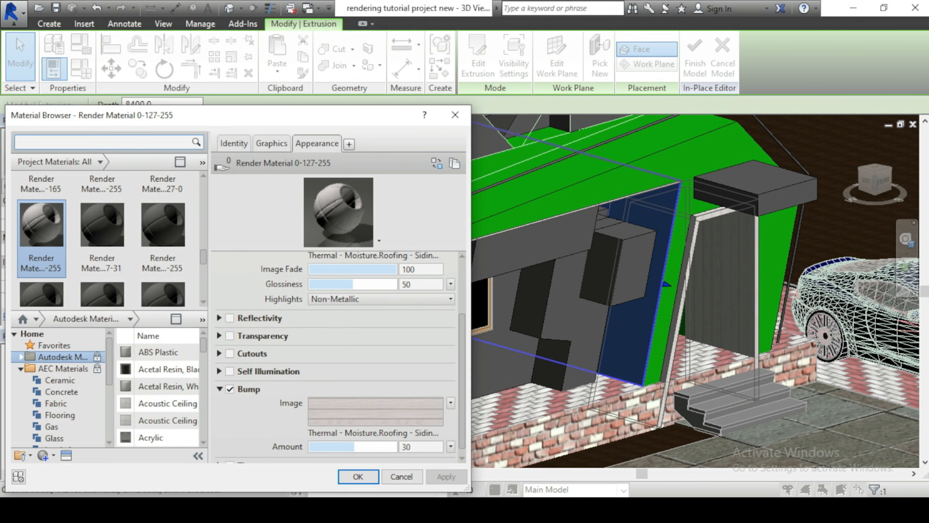
{"action": "left_click", "coordinate": [358, 477]}
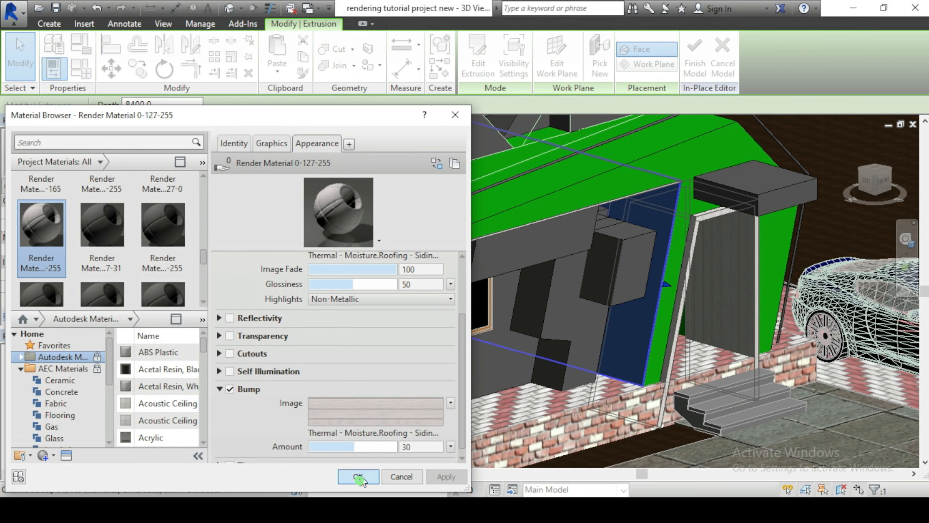
{"action": "left_click", "coordinate": [727, 366]}
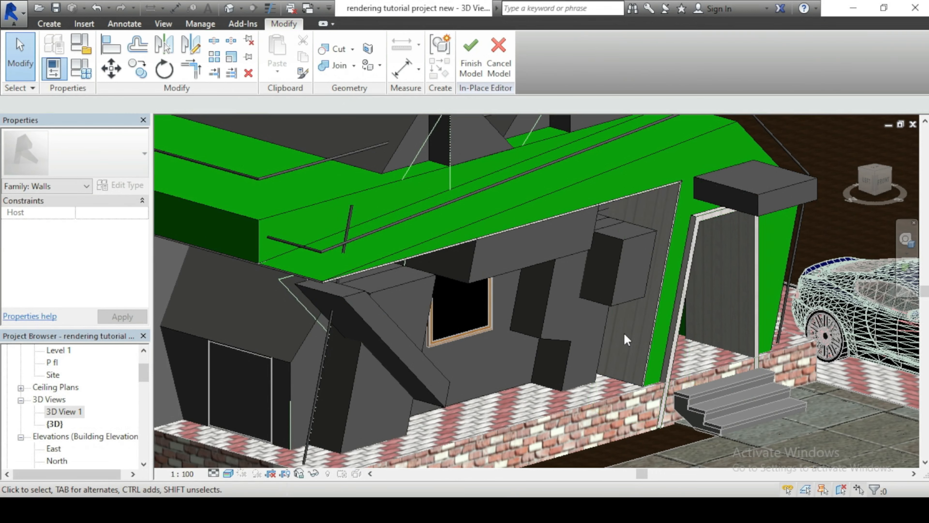
Select the extrusion forming the window bays on the house's front side and open its material settings.
{"action": "scroll", "coordinate": [624, 333], "scroll_direction": "up", "scroll_amount": 3}
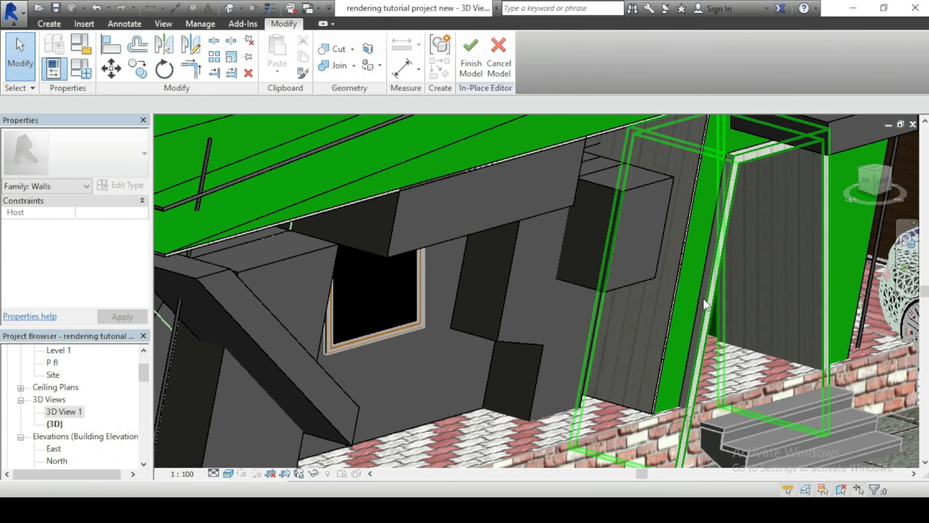
{"action": "scroll", "coordinate": [592, 290], "scroll_direction": "down", "scroll_amount": 2}
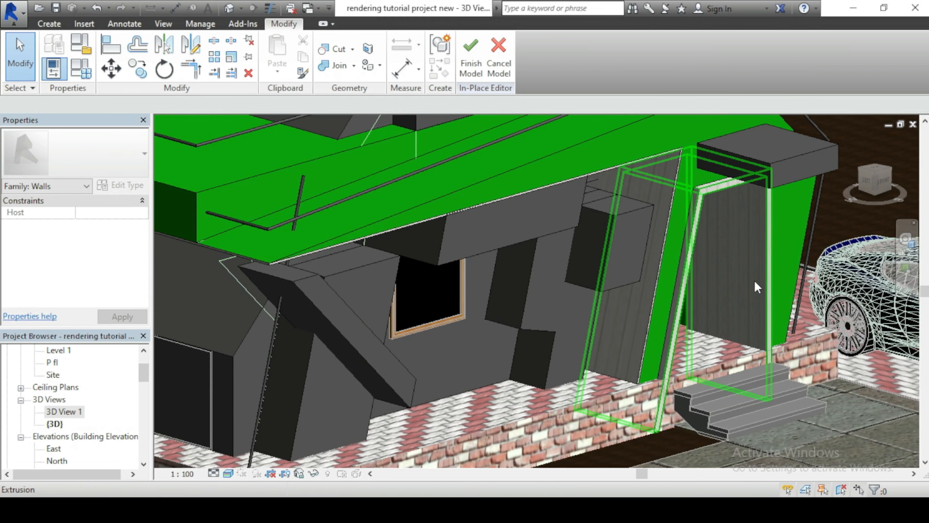
{"action": "scroll", "coordinate": [769, 288], "scroll_direction": "down", "scroll_amount": 5}
{"action": "scroll", "coordinate": [478, 347], "scroll_direction": "up", "scroll_amount": 2}
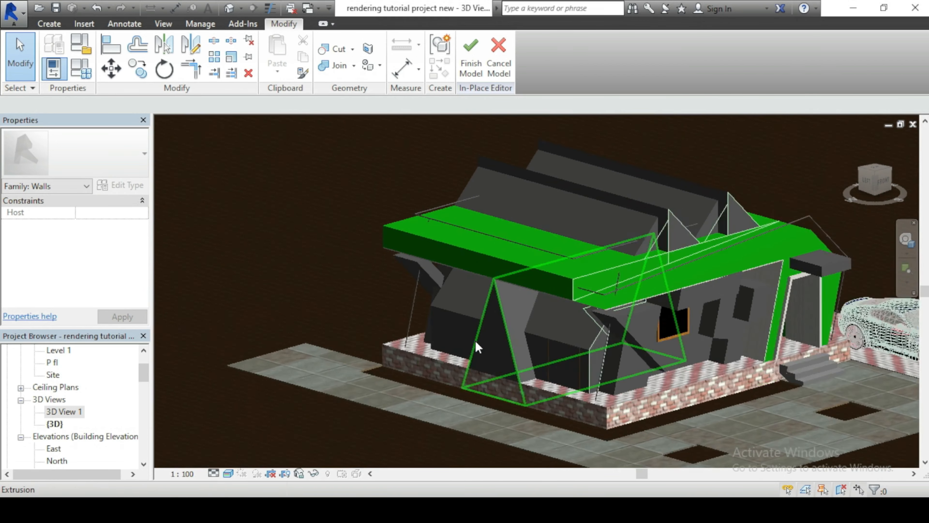
{"action": "scroll", "coordinate": [478, 347], "scroll_direction": "up", "scroll_amount": 2}
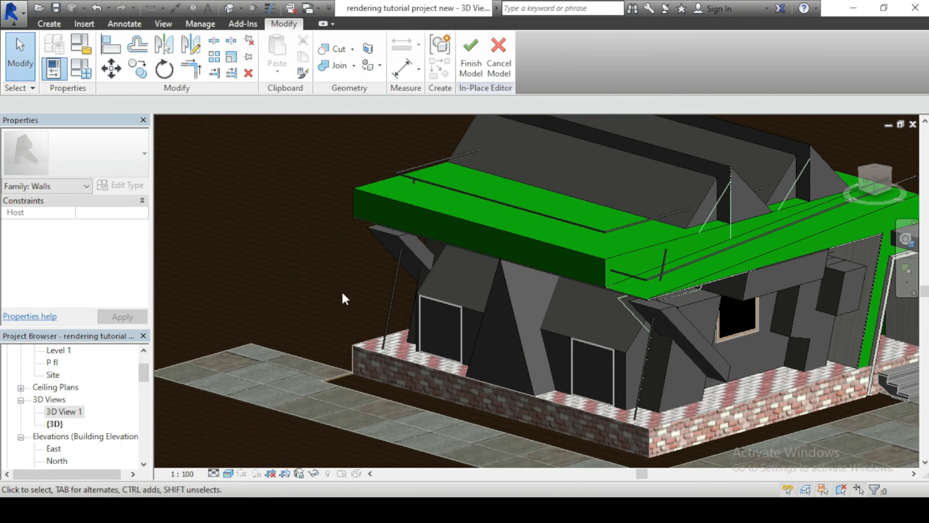
{"action": "left_click", "coordinate": [425, 283]}
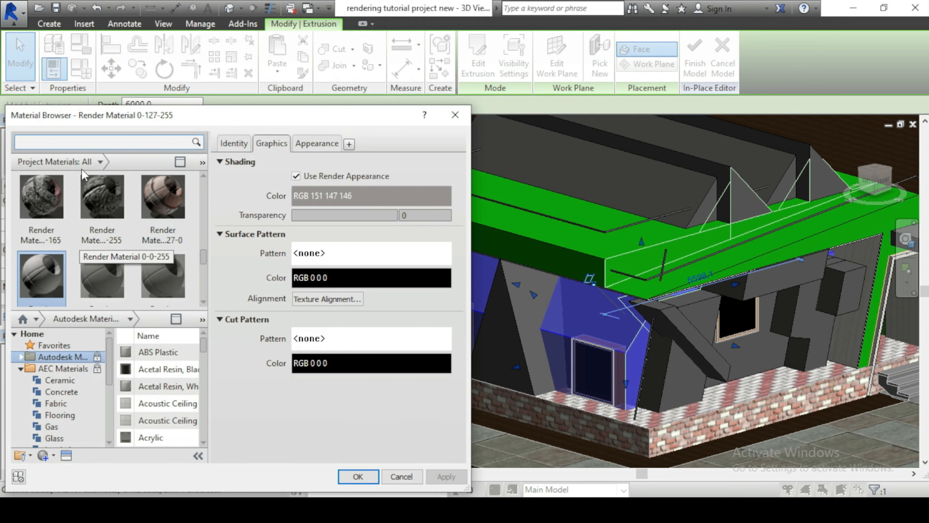
Filter the project materials to Paint, pick Paints and Coatings, view its appearance and browse the other paints.
{"action": "left_click", "coordinate": [99, 162]}
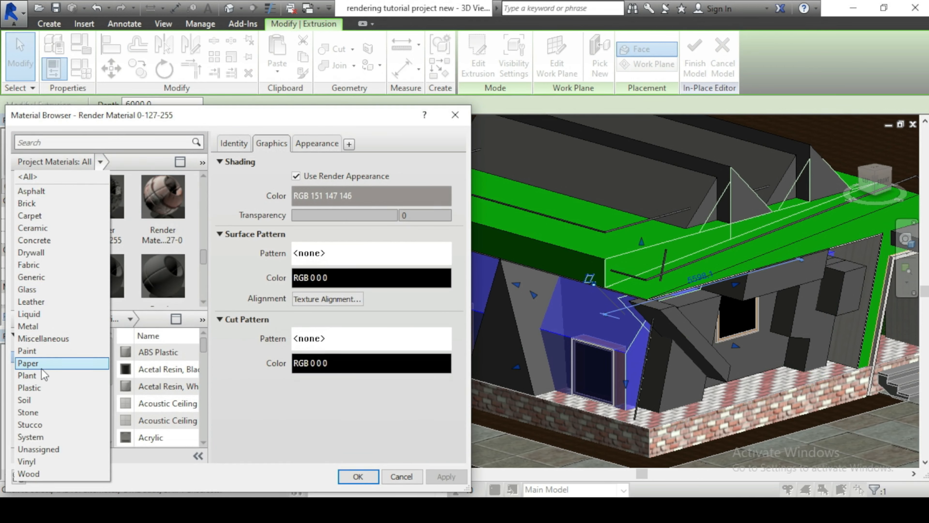
{"action": "left_click", "coordinate": [36, 351]}
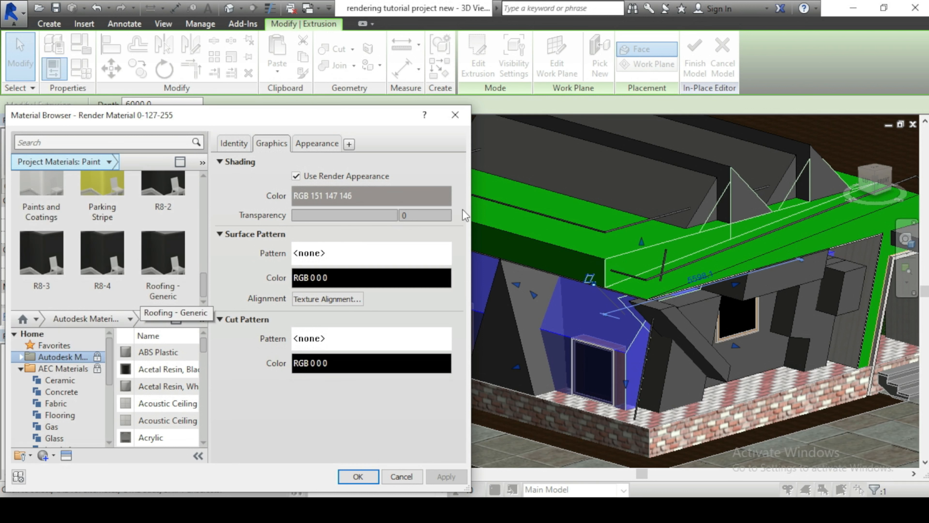
{"action": "scroll", "coordinate": [178, 228], "scroll_direction": "up", "scroll_amount": 1}
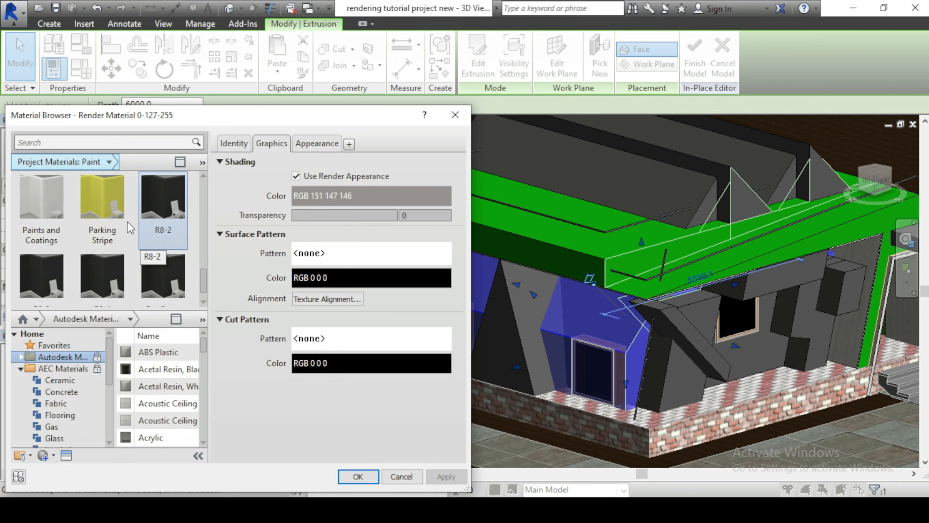
{"action": "left_click", "coordinate": [53, 216]}
{"action": "left_click", "coordinate": [319, 144]}
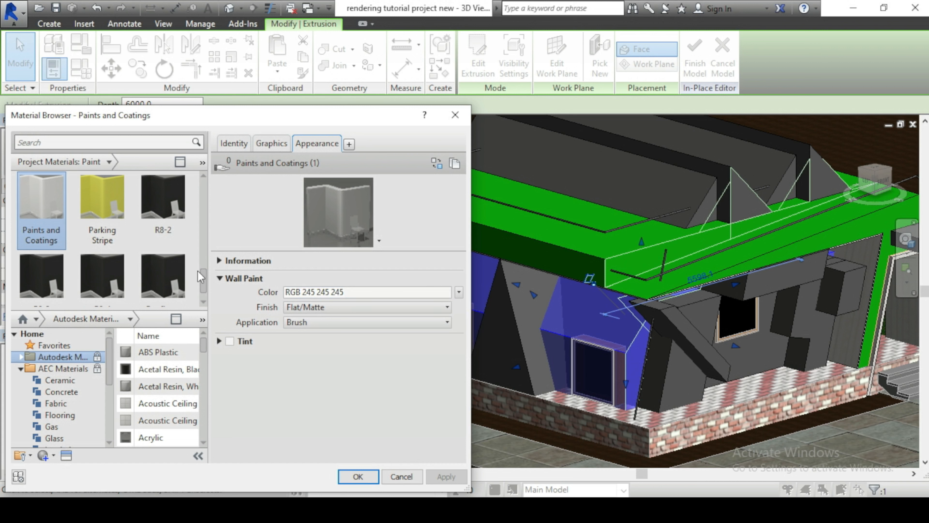
{"action": "scroll", "coordinate": [202, 277], "scroll_direction": "down", "scroll_amount": 1}
{"action": "scroll", "coordinate": [206, 282], "scroll_direction": "up", "scroll_amount": 5}
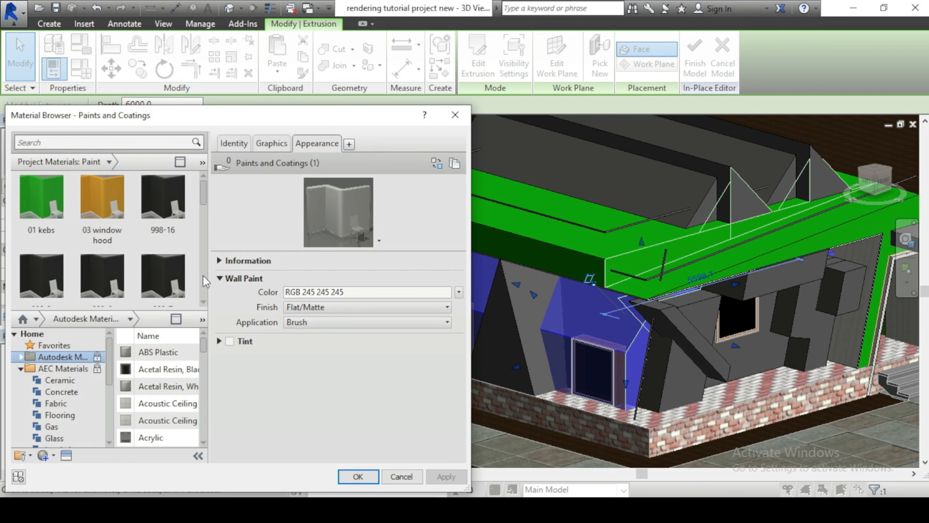
{"action": "scroll", "coordinate": [205, 282], "scroll_direction": "down", "scroll_amount": 5}
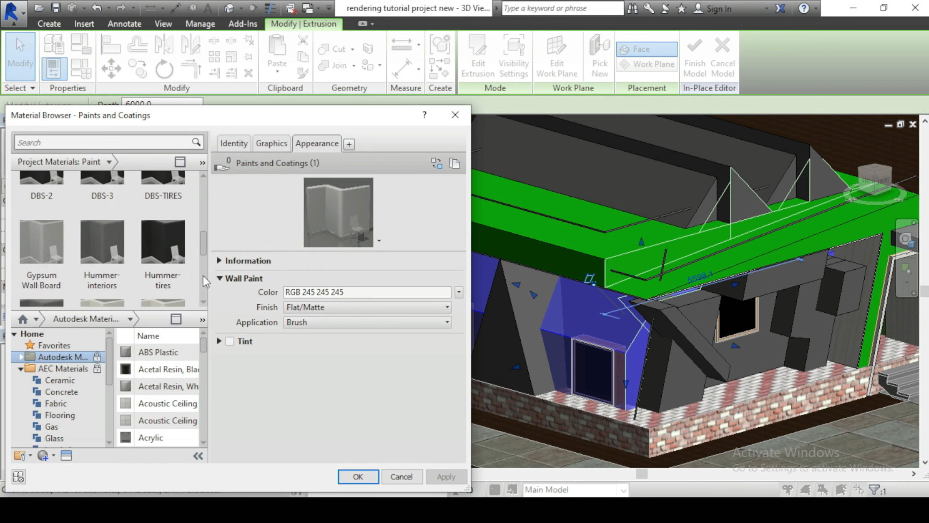
{"action": "scroll", "coordinate": [206, 282], "scroll_direction": "up", "scroll_amount": 2}
Filter the project materials to Unassigned, pick the matte Peach solid material and browse the rest of the category.
{"action": "left_click", "coordinate": [110, 162]}
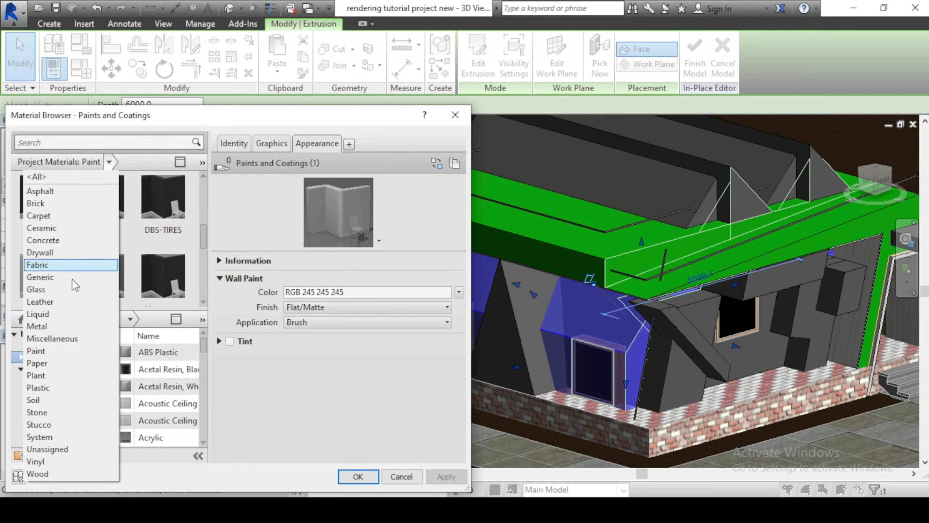
{"action": "left_click", "coordinate": [61, 449]}
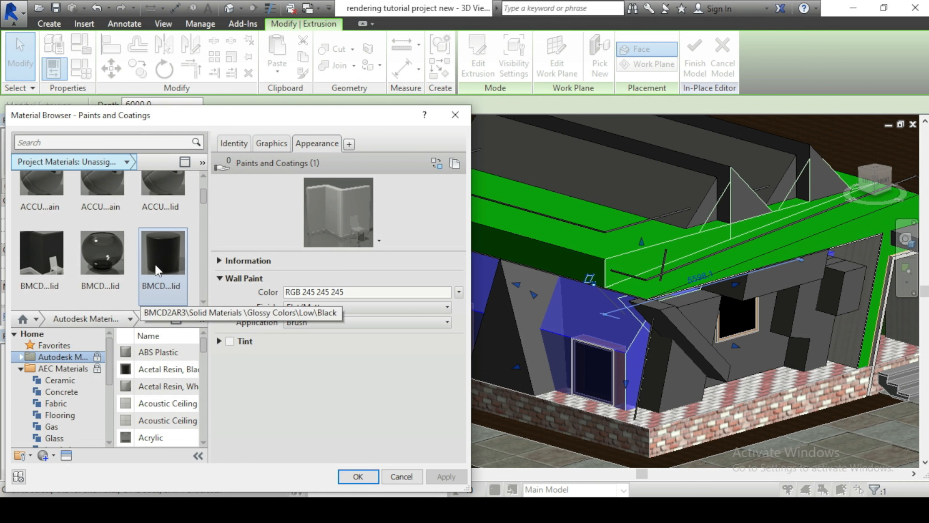
{"action": "scroll", "coordinate": [206, 195], "scroll_direction": "down", "scroll_amount": 2}
{"action": "scroll", "coordinate": [205, 190], "scroll_direction": "down", "scroll_amount": 2}
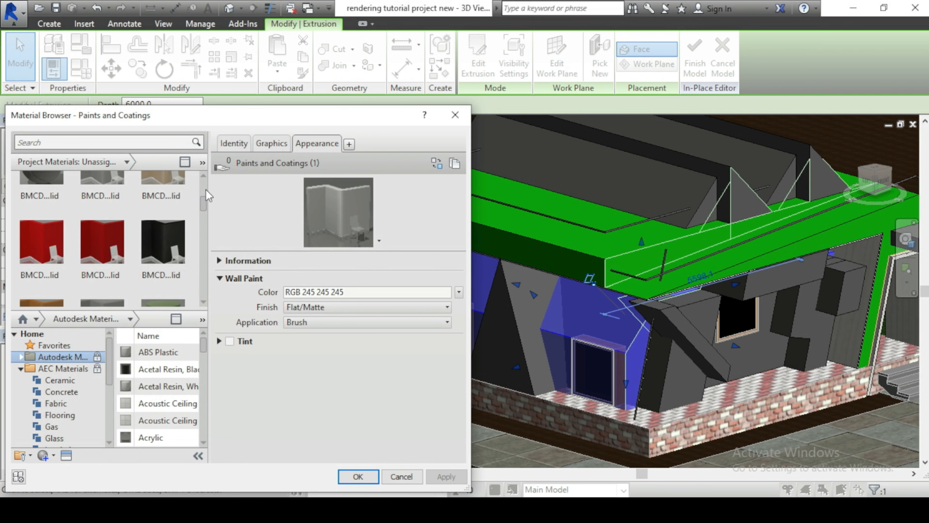
{"action": "left_click", "coordinate": [154, 189]}
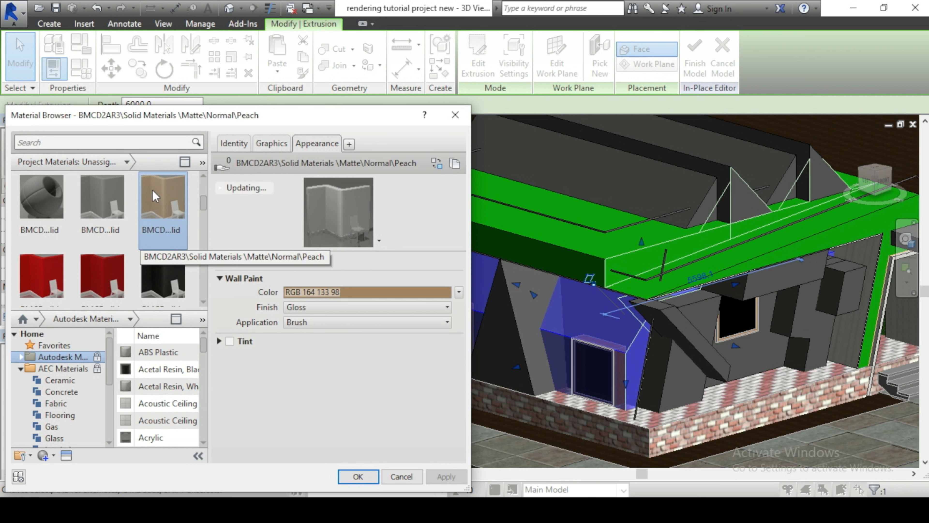
{"action": "scroll", "coordinate": [198, 208], "scroll_direction": "down", "scroll_amount": 2}
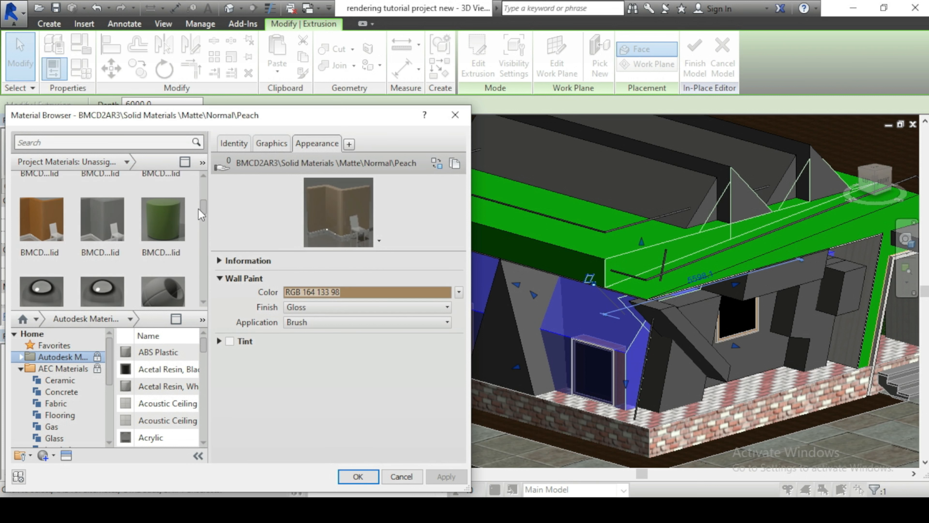
{"action": "scroll", "coordinate": [198, 208], "scroll_direction": "down", "scroll_amount": 3}
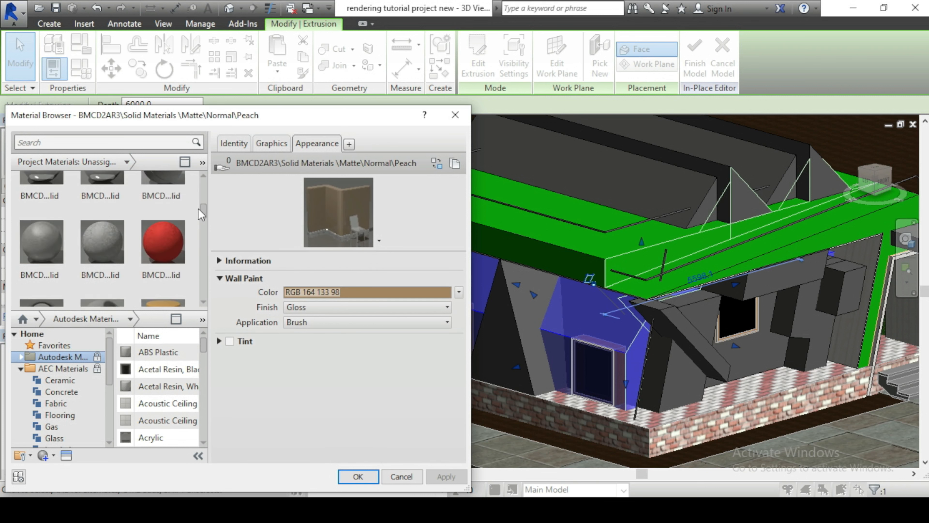
{"action": "scroll", "coordinate": [198, 209], "scroll_direction": "down", "scroll_amount": 4}
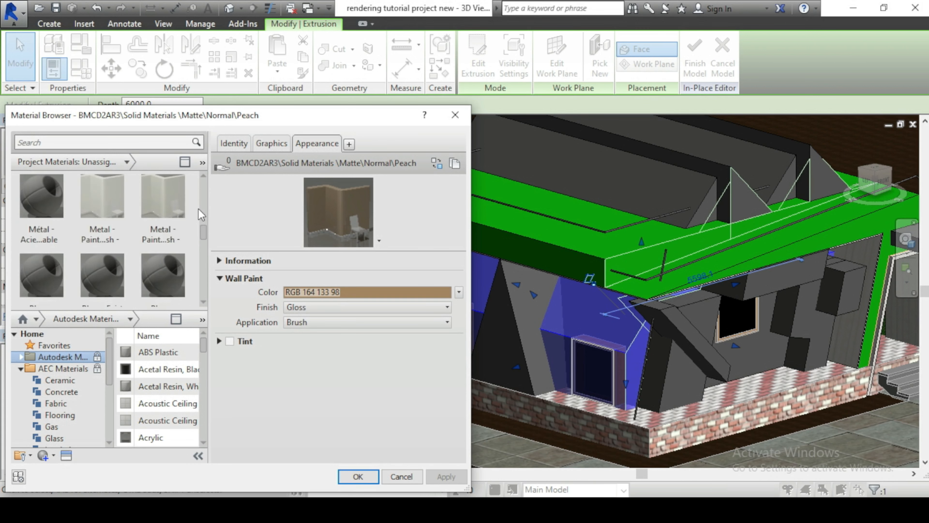
{"action": "scroll", "coordinate": [198, 209], "scroll_direction": "down", "scroll_amount": 4}
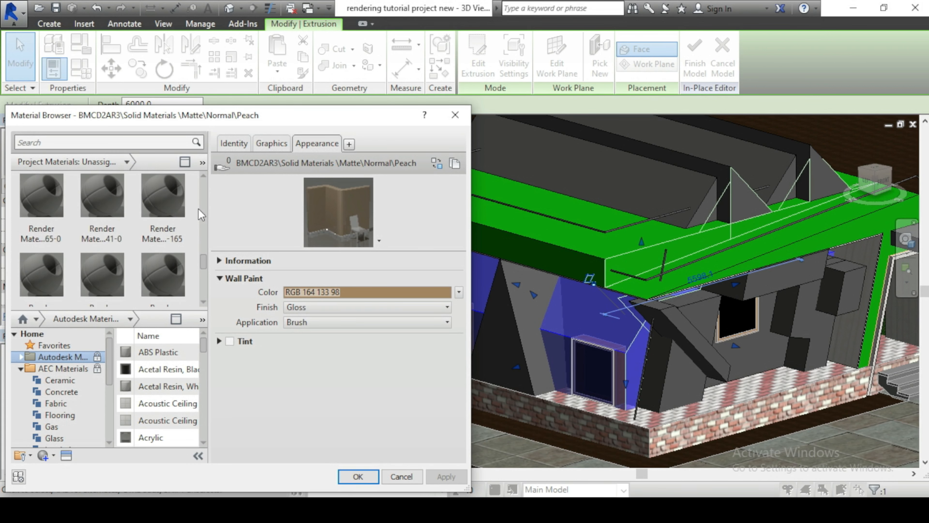
{"action": "scroll", "coordinate": [199, 209], "scroll_direction": "up", "scroll_amount": 5}
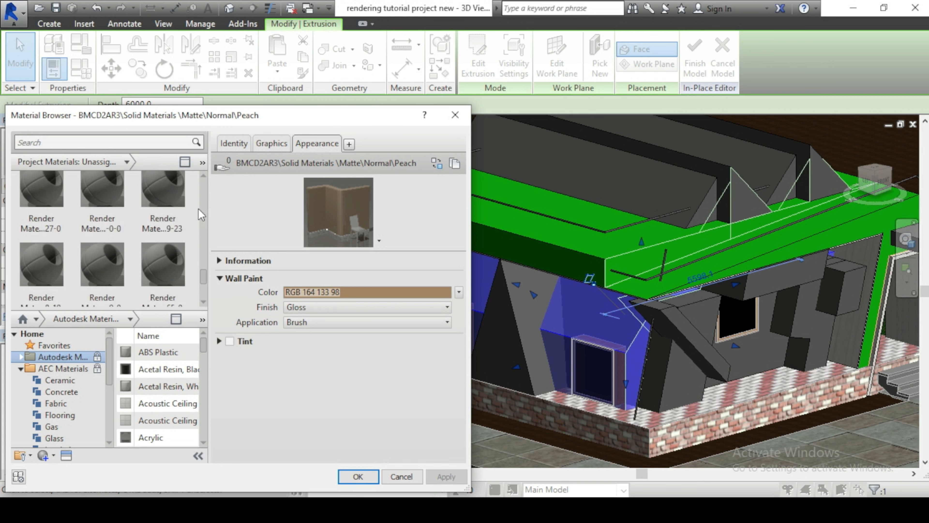
{"action": "scroll", "coordinate": [198, 208], "scroll_direction": "up", "scroll_amount": 3}
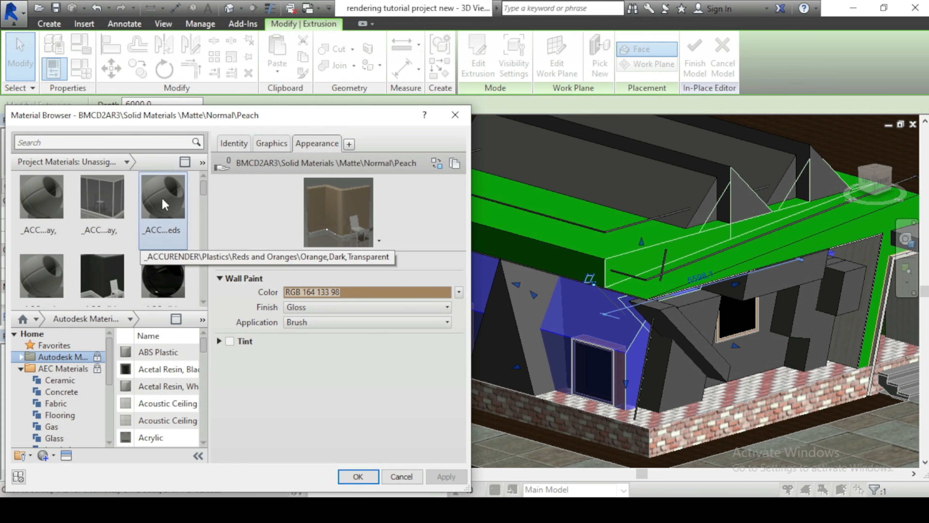
Show all project materials and duplicate the 1 2 tiles material, accepting the default name for the copy.
{"action": "left_click", "coordinate": [123, 164]}
{"action": "left_click", "coordinate": [128, 176]}
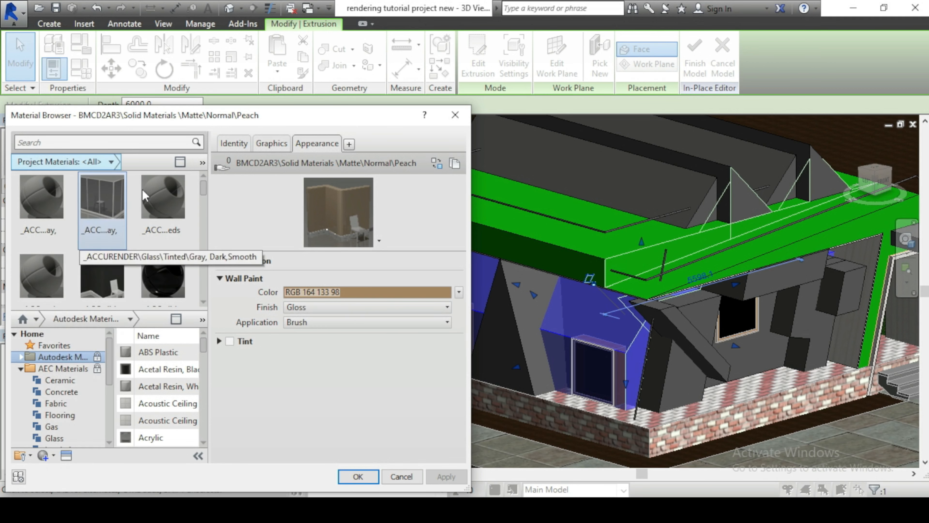
{"action": "left_click_drag", "start_coordinate": [204, 199], "coordinate": [207, 200]}
{"action": "scroll", "coordinate": [205, 194], "scroll_direction": "up", "scroll_amount": 2}
{"action": "left_click", "coordinate": [165, 275]}
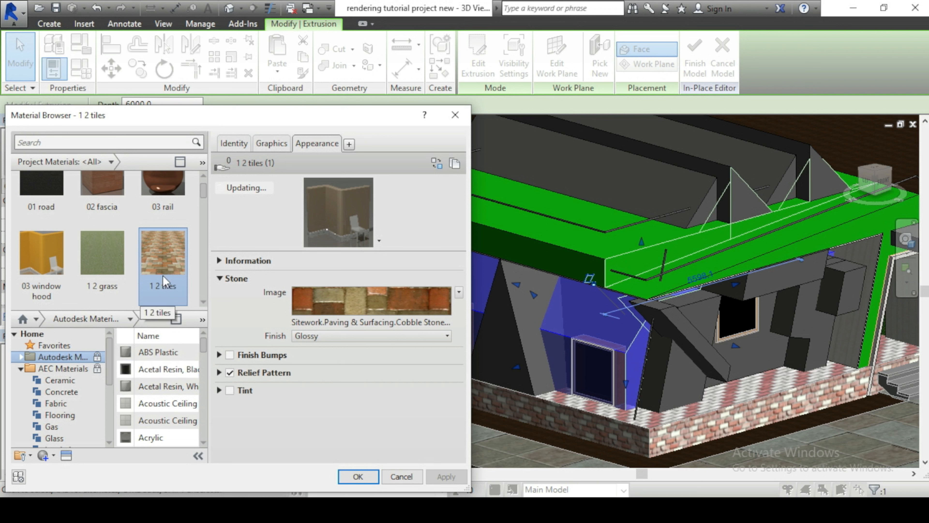
{"action": "left_click", "coordinate": [54, 455]}
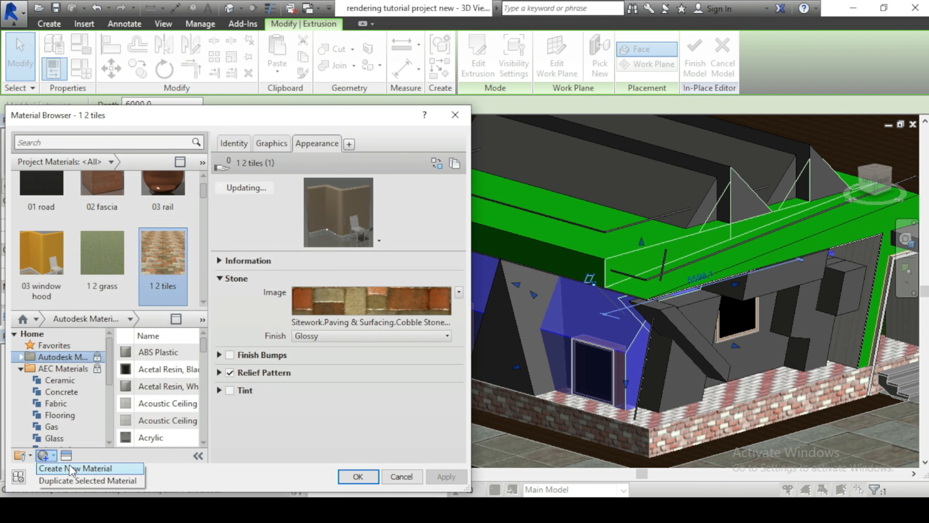
{"action": "left_click", "coordinate": [69, 480]}
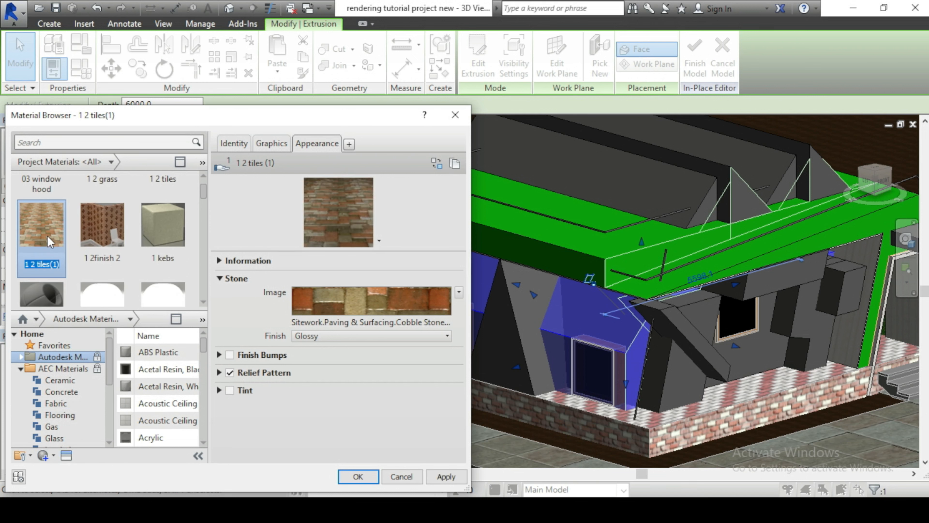
{"action": "key", "text": "Return"}
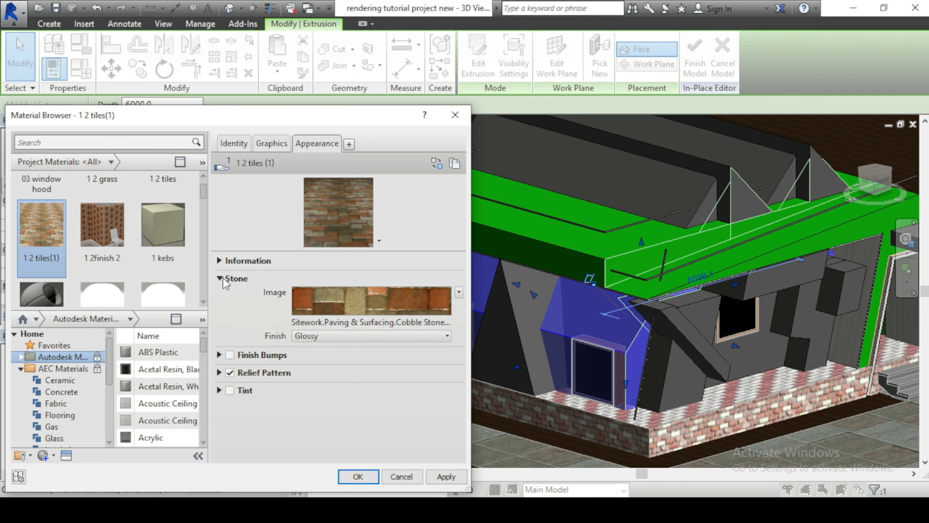
Examine the duplicated tile material's stone texture settings and reveal its relief pattern settings.
{"action": "left_click", "coordinate": [333, 305]}
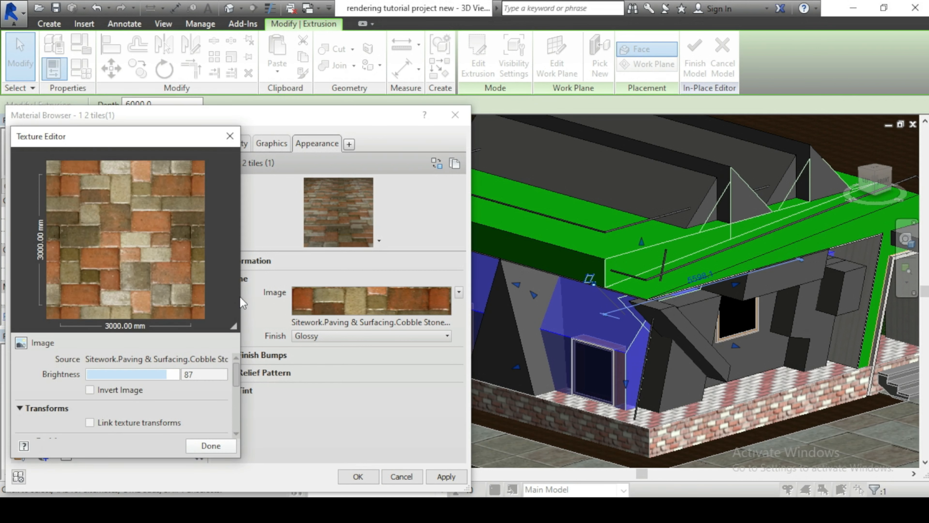
{"action": "left_click", "coordinate": [234, 142]}
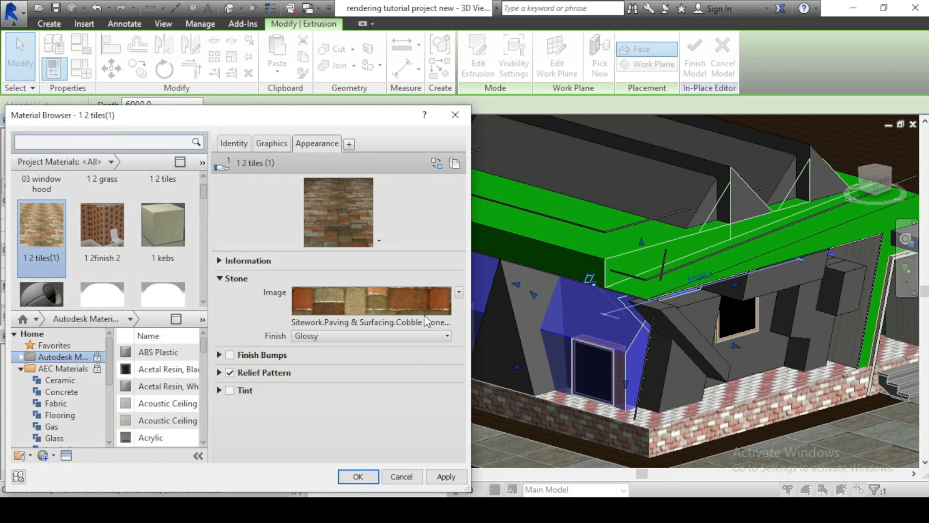
{"action": "left_click", "coordinate": [219, 372]}
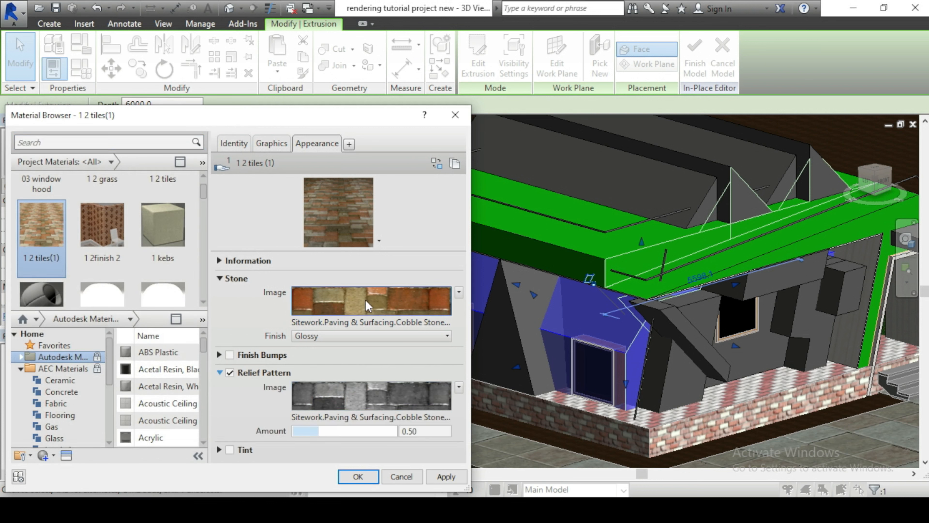
{"action": "mouse_move", "coordinate": [344, 297]}
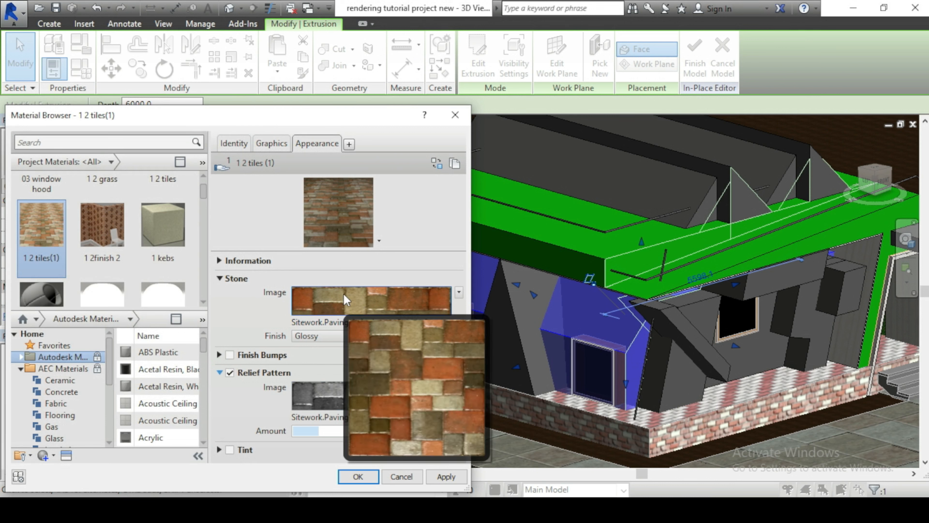
{"action": "left_click", "coordinate": [347, 299]}
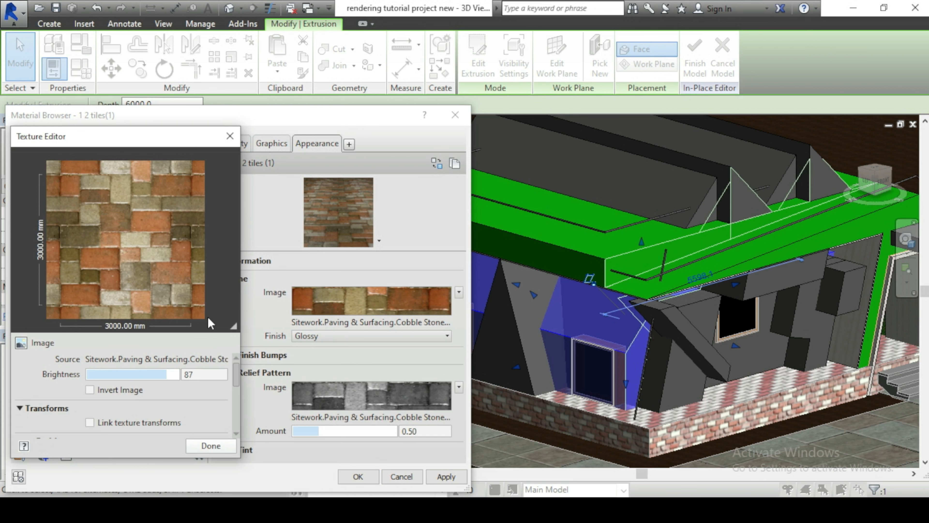
{"action": "left_click", "coordinate": [235, 144]}
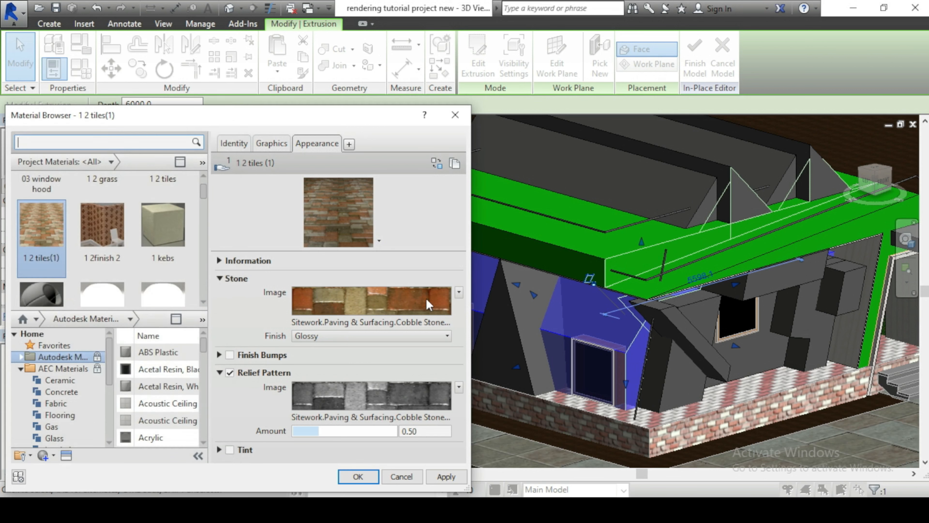
Start replacing the duplicated material's stone image file and browse to the Mats folder inside Textures folder 3.
{"action": "left_click", "coordinate": [384, 322]}
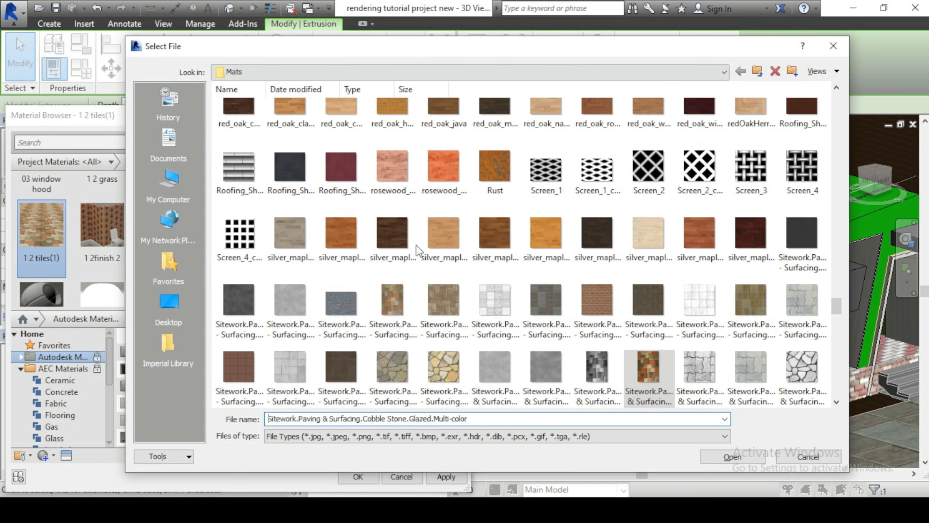
{"action": "left_click", "coordinate": [632, 75]}
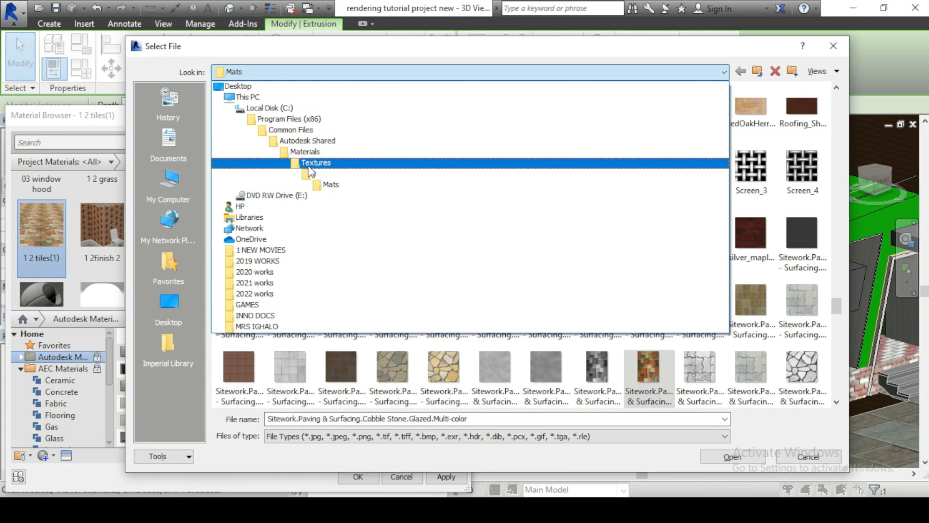
{"action": "left_click", "coordinate": [331, 163]}
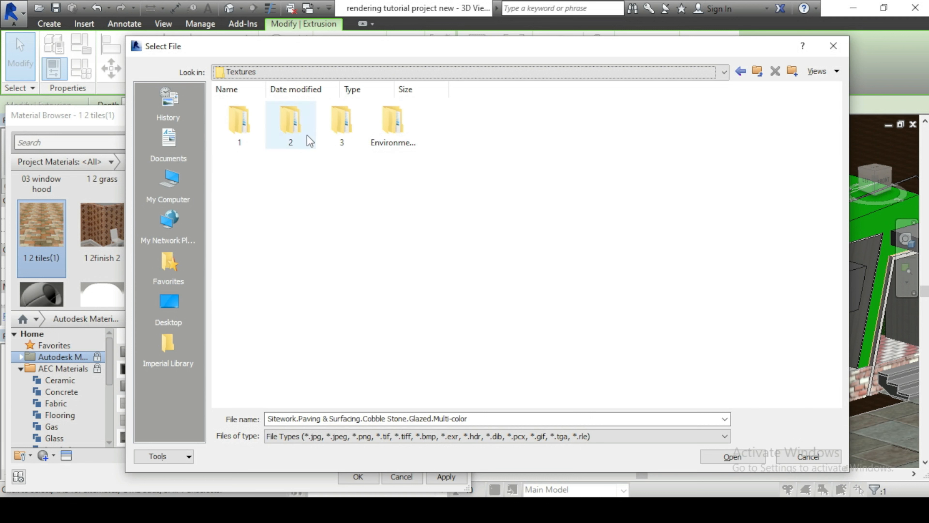
{"action": "left_click", "coordinate": [346, 134]}
{"action": "double_click", "coordinate": [346, 135]}
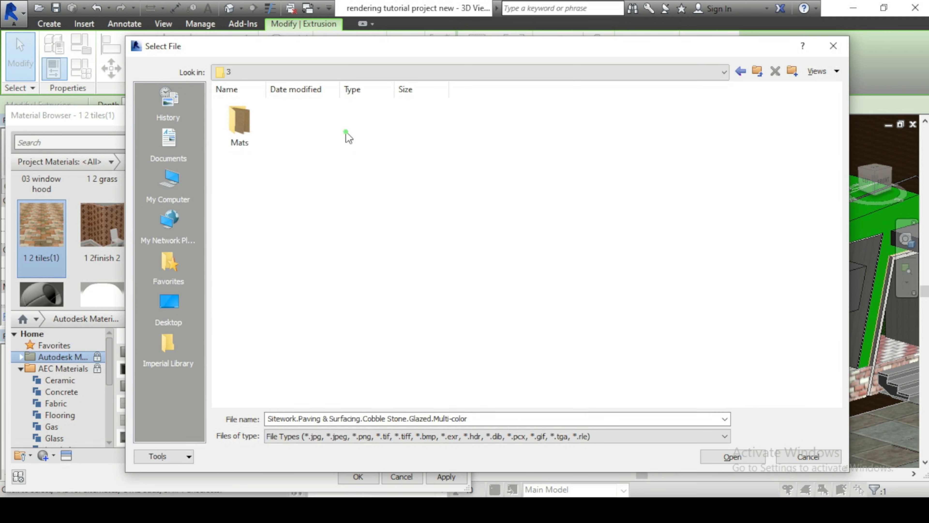
{"action": "left_click", "coordinate": [247, 131]}
{"action": "double_click", "coordinate": [247, 132]}
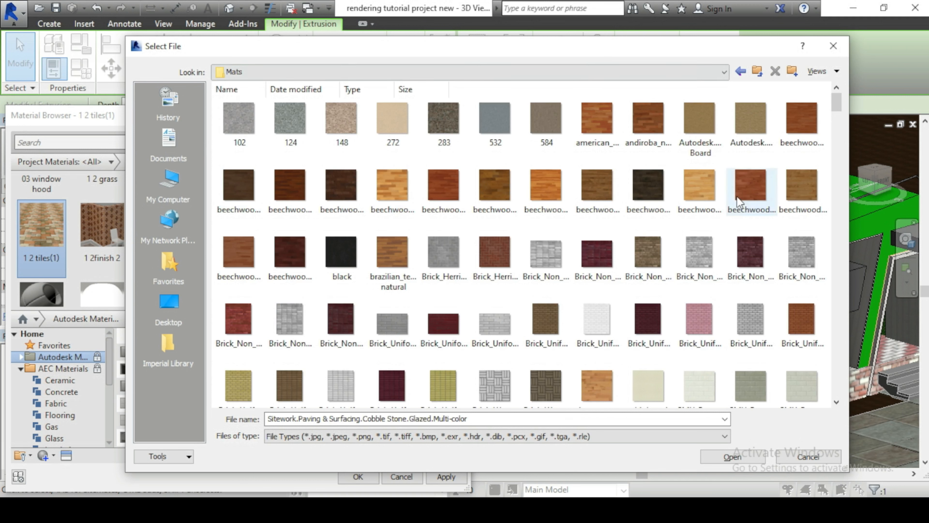
Choose Finishes.Ceilings.Acoustical Tile.Perforated.2x2.White from the Mats folder as the material's stone image.
{"action": "scroll", "coordinate": [713, 224], "scroll_direction": "down", "scroll_amount": 3}
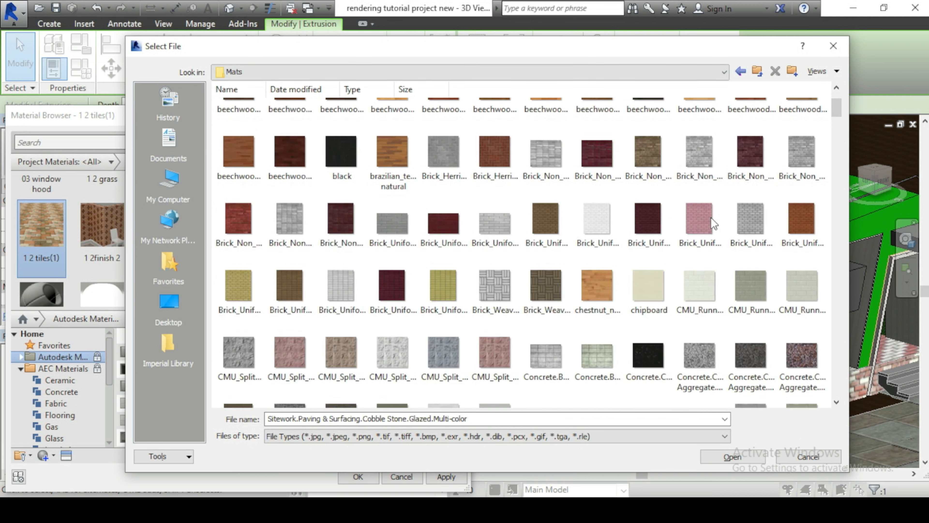
{"action": "scroll", "coordinate": [714, 223], "scroll_direction": "down", "scroll_amount": 3}
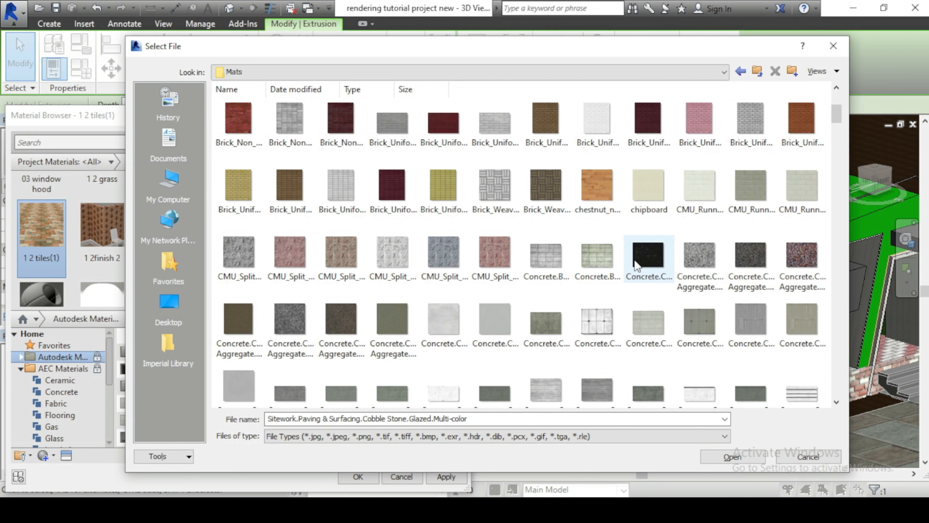
{"action": "scroll", "coordinate": [635, 259], "scroll_direction": "down", "scroll_amount": 3}
{"action": "scroll", "coordinate": [635, 259], "scroll_direction": "down", "scroll_amount": 3}
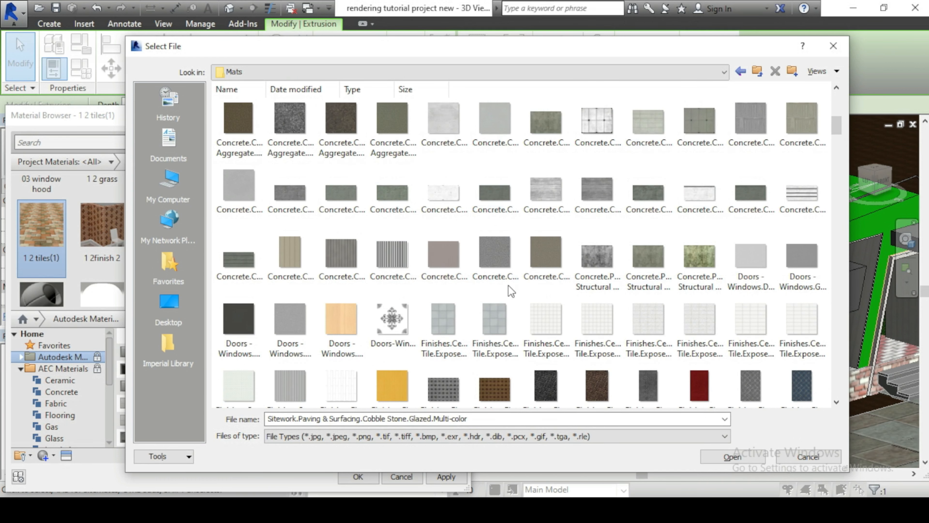
{"action": "scroll", "coordinate": [509, 285], "scroll_direction": "down", "scroll_amount": 3}
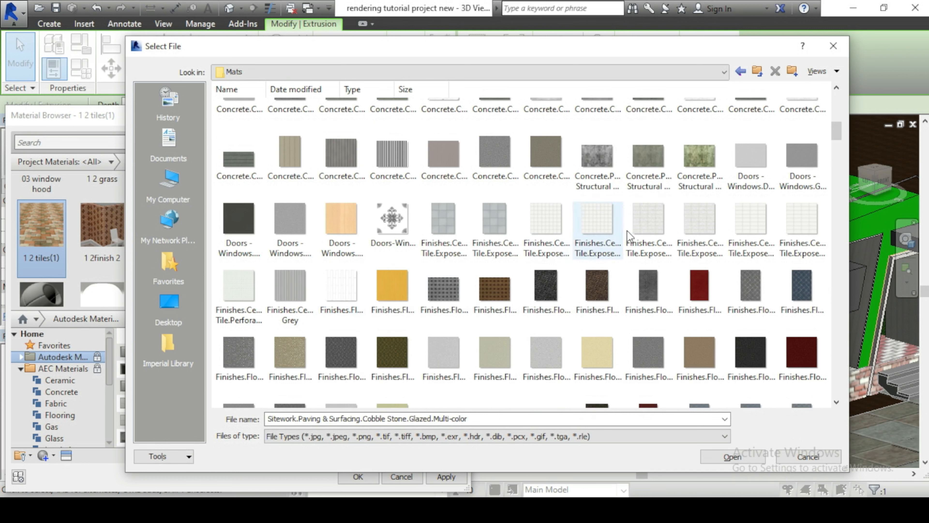
{"action": "scroll", "coordinate": [570, 300], "scroll_direction": "down", "scroll_amount": 3}
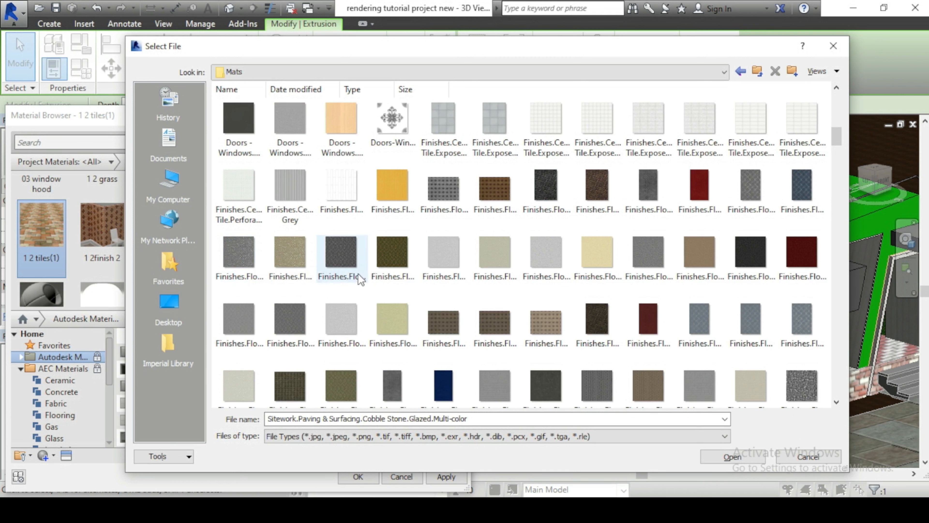
{"action": "left_click", "coordinate": [251, 206]}
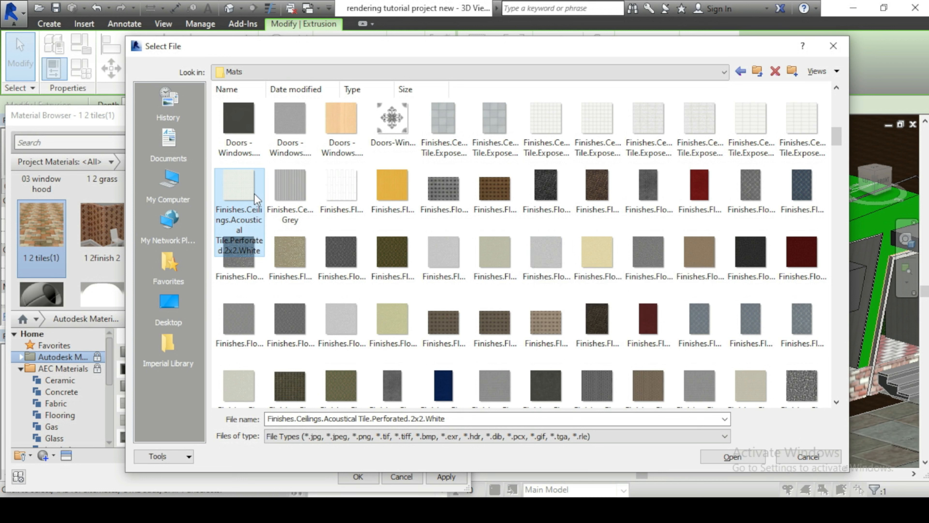
{"action": "scroll", "coordinate": [263, 214], "scroll_direction": "down", "scroll_amount": 2}
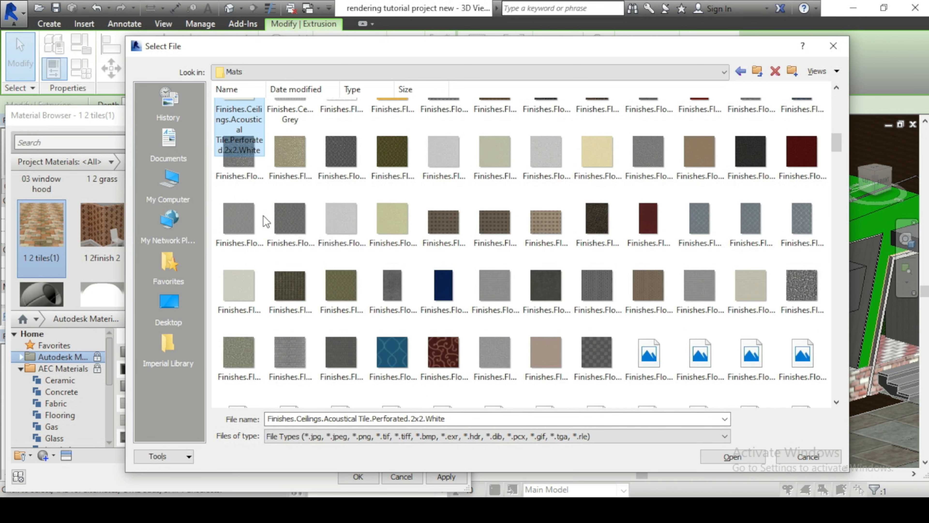
{"action": "scroll", "coordinate": [266, 220], "scroll_direction": "up", "scroll_amount": 5}
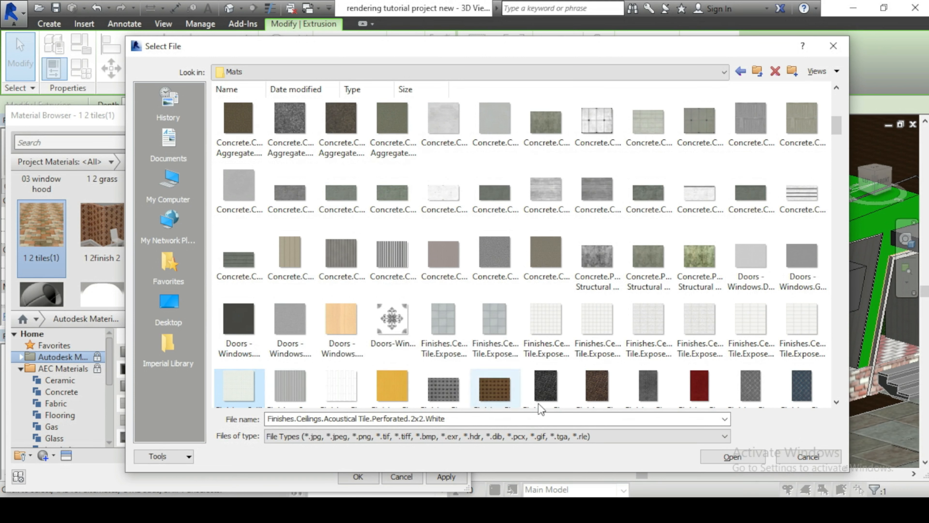
{"action": "left_click", "coordinate": [728, 456]}
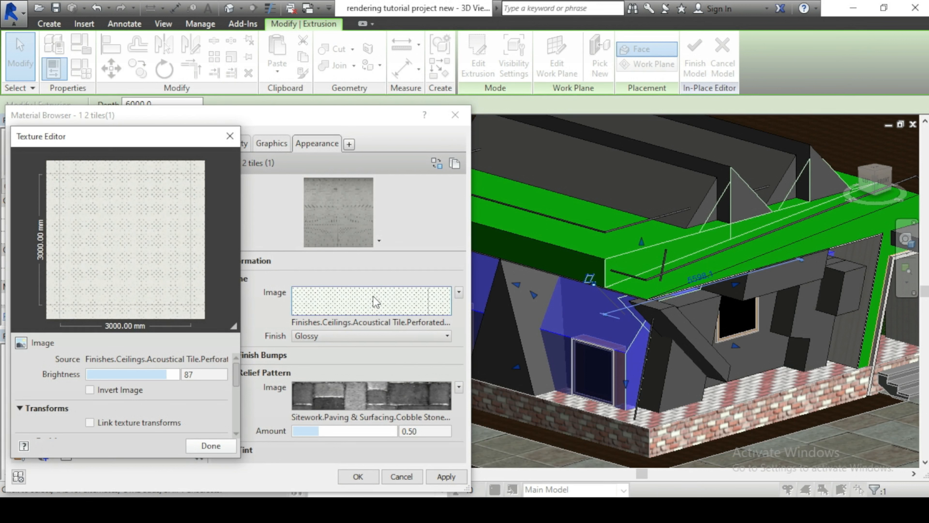
Start replacing the relief pattern's image file and browse to the Mats folder inside Textures folder 3.
{"action": "left_click", "coordinate": [354, 402]}
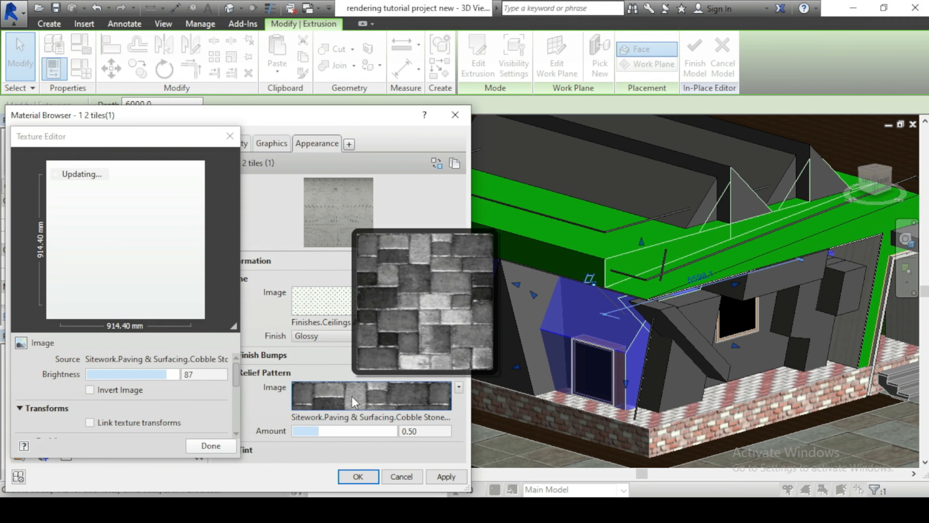
{"action": "left_click", "coordinate": [364, 417]}
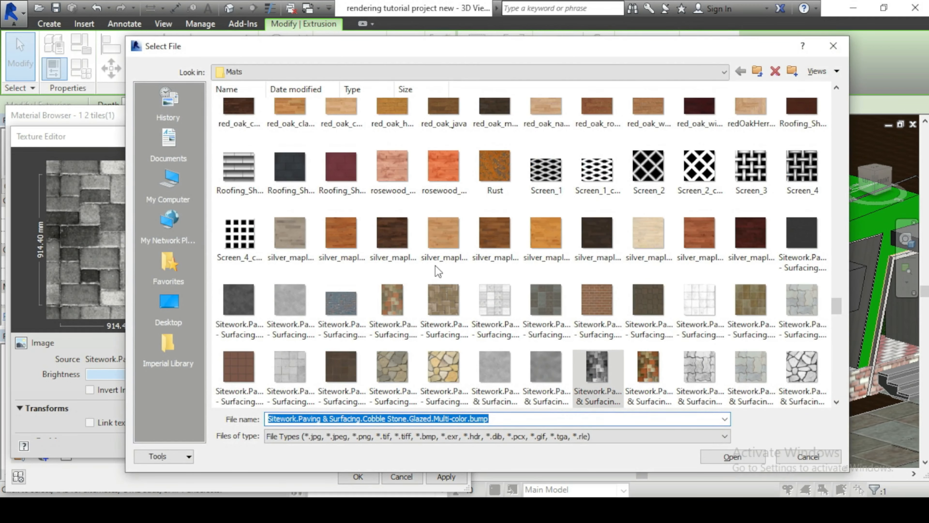
{"action": "left_click", "coordinate": [462, 74]}
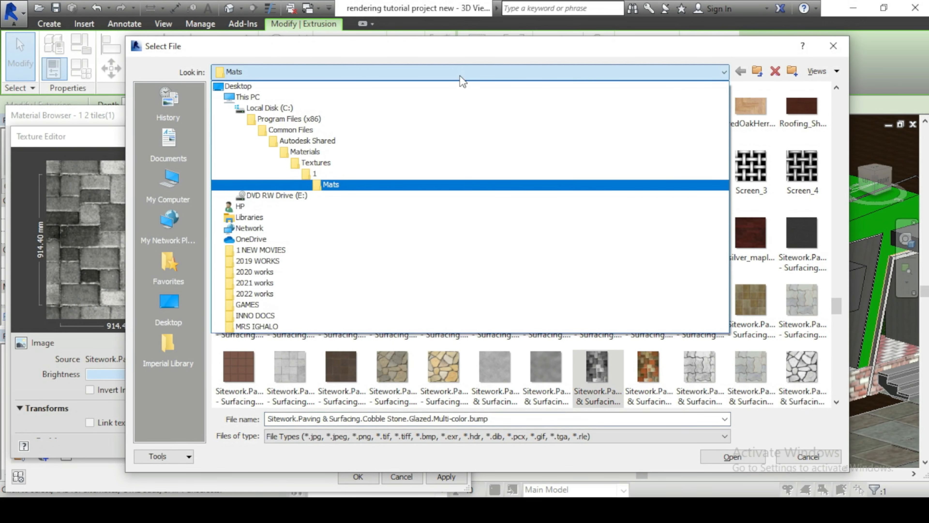
{"action": "left_click", "coordinate": [335, 162]}
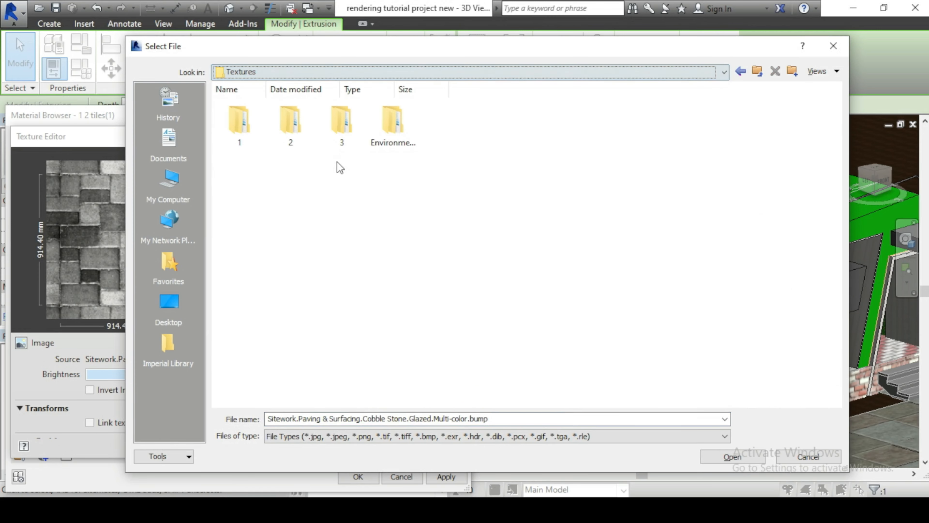
{"action": "double_click", "coordinate": [342, 122]}
{"action": "double_click", "coordinate": [240, 121]}
Set the relief pattern image to Finishes.Ceilings.Acoustical Tile.Perforated.2x2.White and bring its texture transforms into view.
{"action": "scroll", "coordinate": [557, 307], "scroll_direction": "down", "scroll_amount": 3}
{"action": "scroll", "coordinate": [557, 307], "scroll_direction": "down", "scroll_amount": 3}
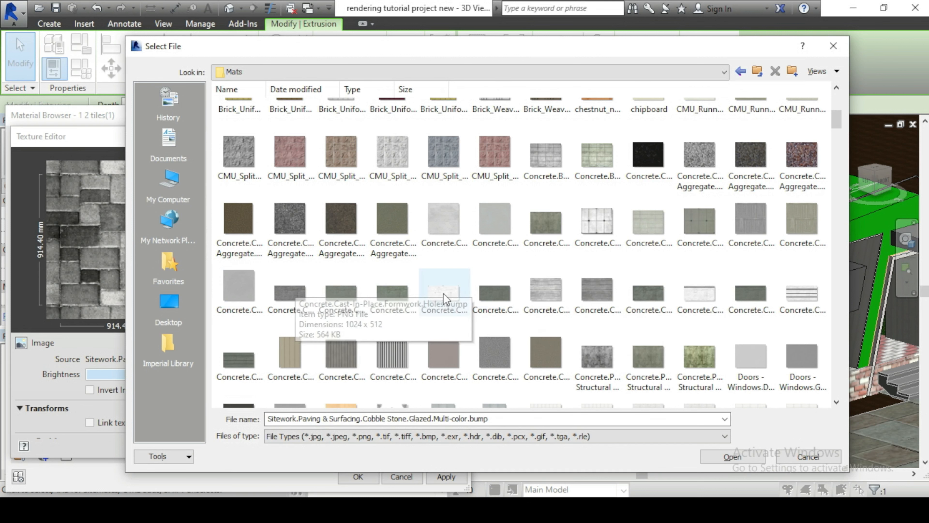
{"action": "scroll", "coordinate": [444, 297], "scroll_direction": "down", "scroll_amount": 3}
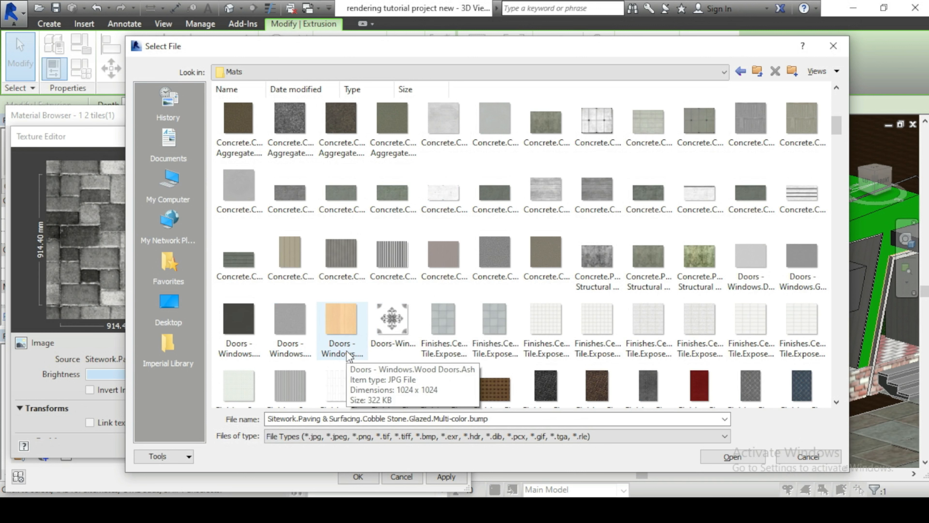
{"action": "scroll", "coordinate": [347, 350], "scroll_direction": "down", "scroll_amount": 3}
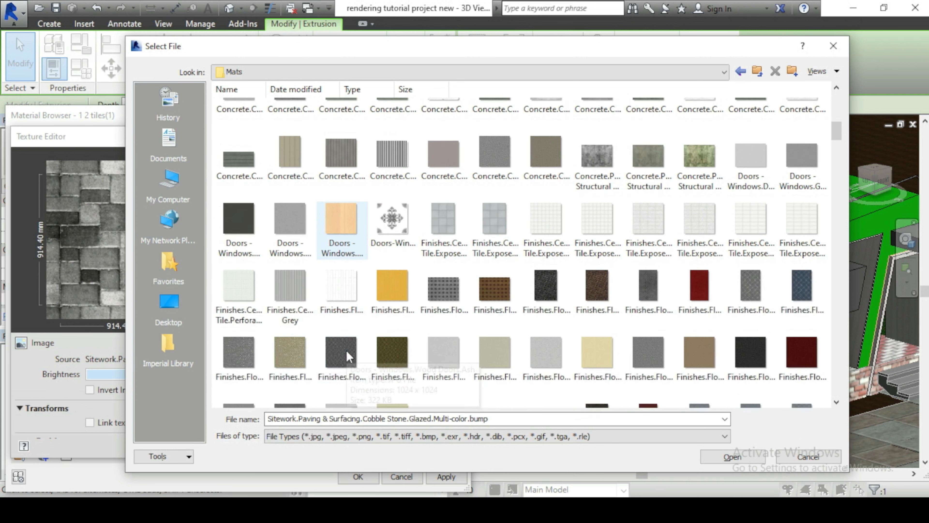
{"action": "left_click", "coordinate": [250, 293]}
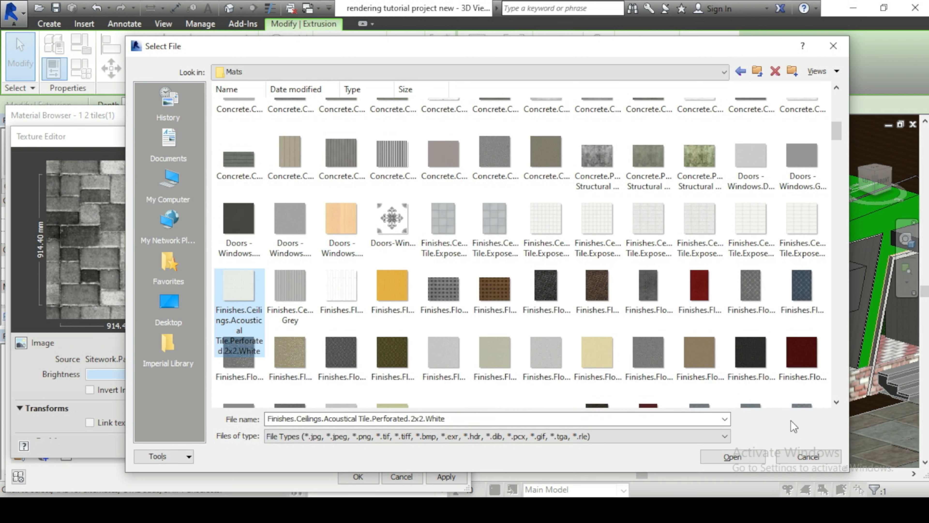
{"action": "left_click", "coordinate": [753, 458]}
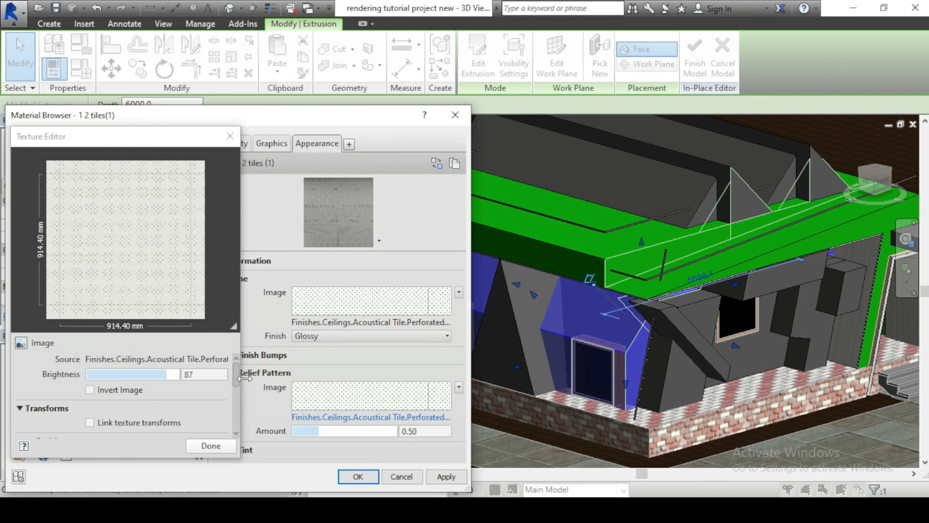
{"action": "scroll", "coordinate": [240, 381], "scroll_direction": "down", "scroll_amount": 3}
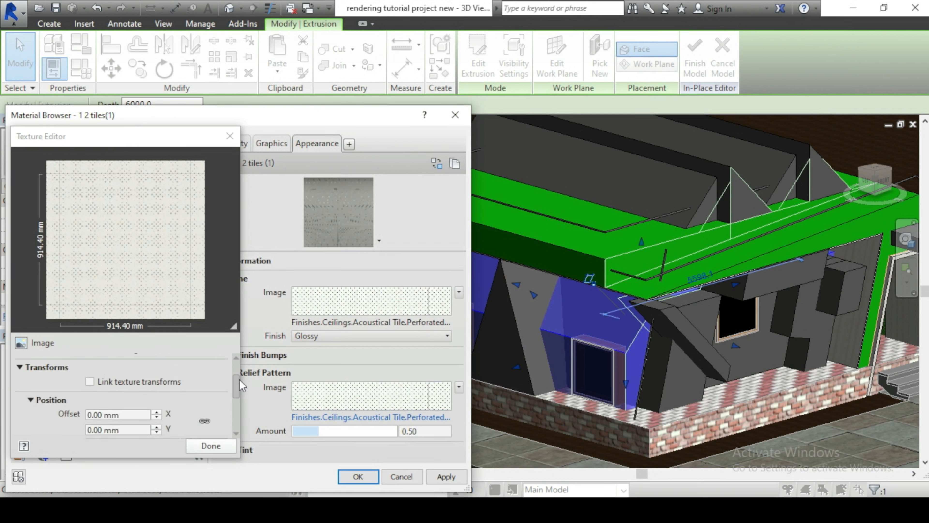
Set the relief pattern texture's sample size to 900 mm in width and height.
{"action": "scroll", "coordinate": [239, 396], "scroll_direction": "down", "scroll_amount": 2}
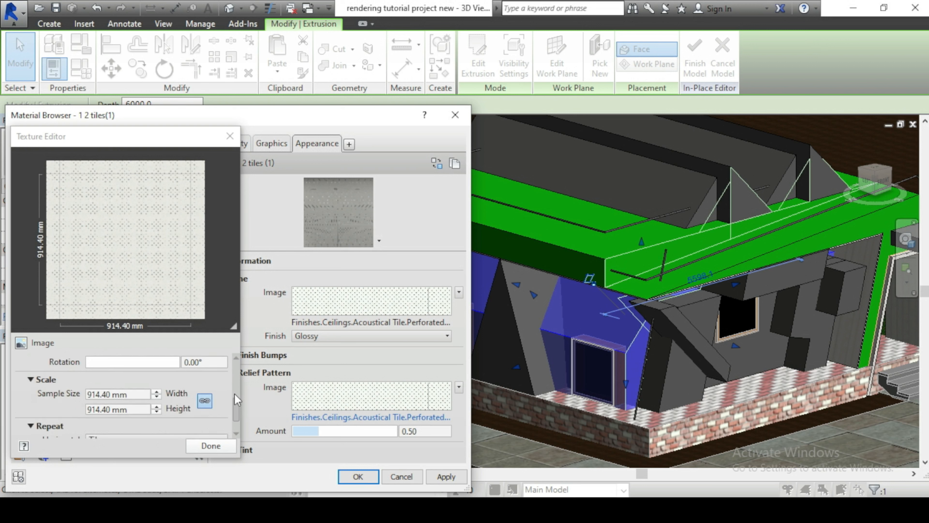
{"action": "left_click", "coordinate": [138, 394]}
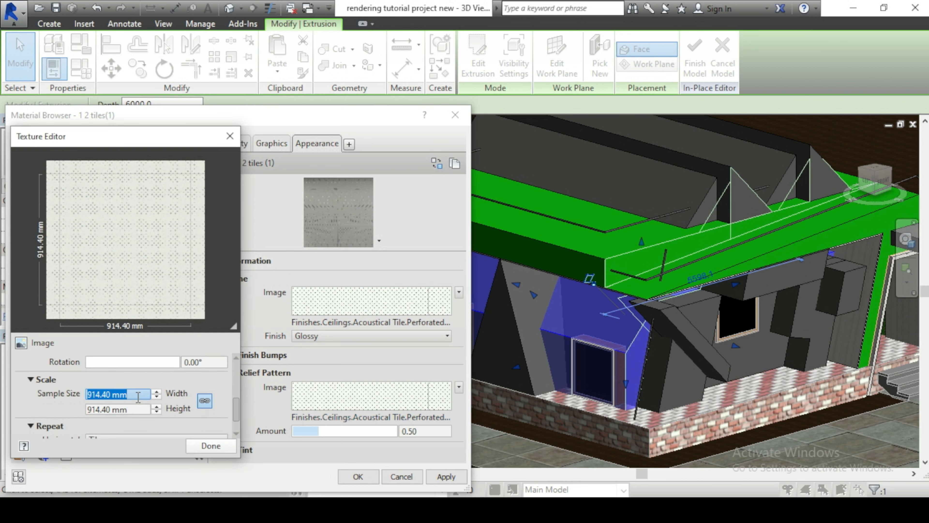
{"action": "type", "text": "900"}
{"action": "key", "text": "Tab"}
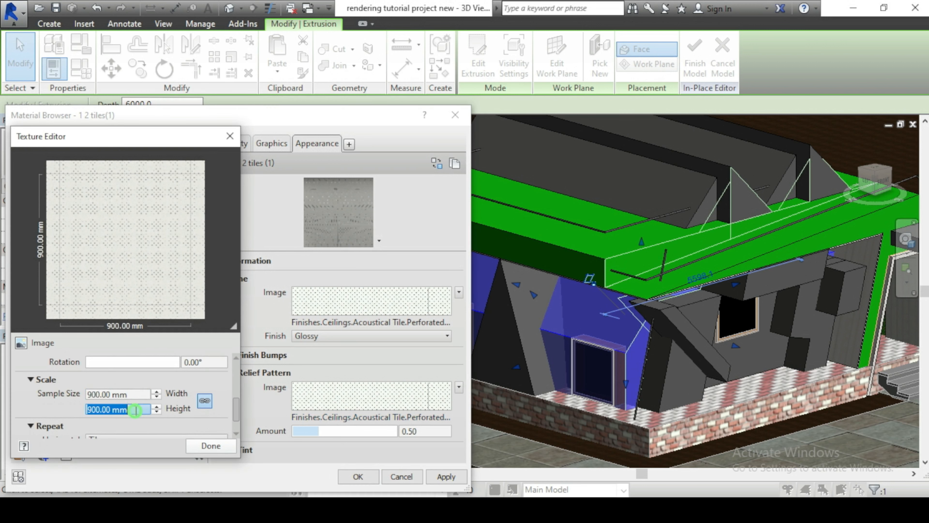
Edit the stone image's texture and set its sample size to 900 mm in width and height.
{"action": "left_click", "coordinate": [416, 390]}
{"action": "left_click", "coordinate": [357, 312]}
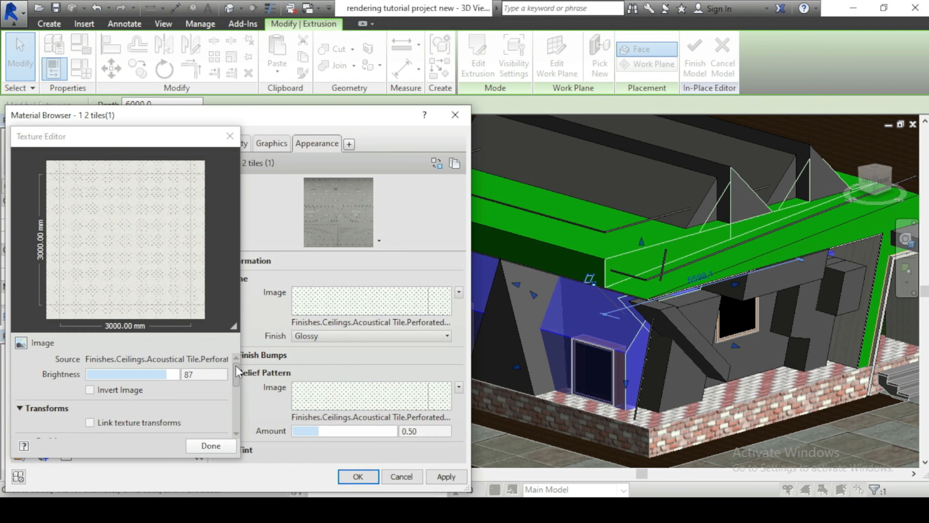
{"action": "scroll", "coordinate": [237, 372], "scroll_direction": "down", "scroll_amount": 2}
{"action": "scroll", "coordinate": [238, 372], "scroll_direction": "down", "scroll_amount": 3}
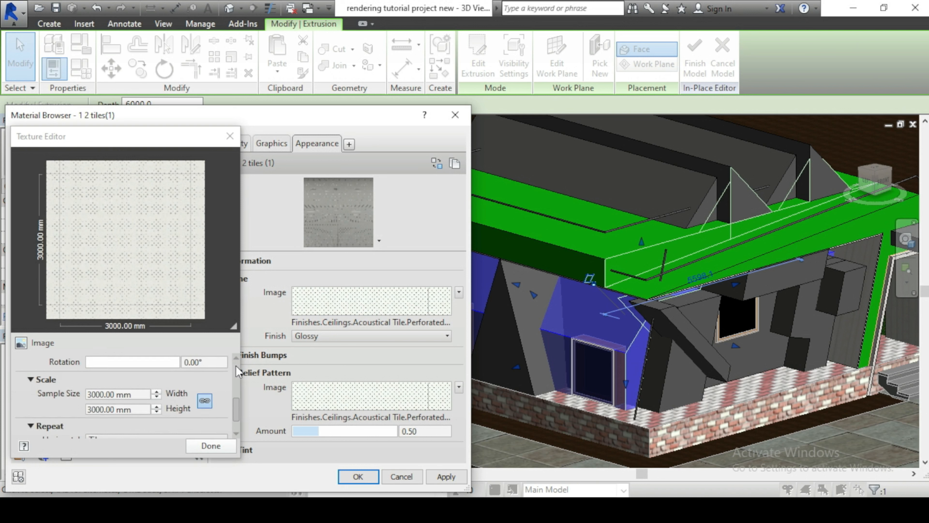
{"action": "left_click", "coordinate": [135, 395]}
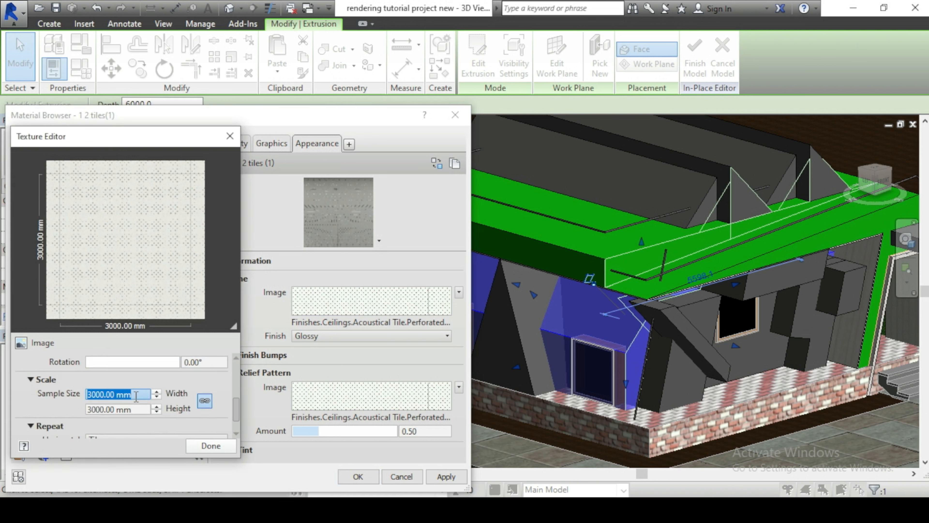
{"action": "type", "text": "900"}
{"action": "left_click", "coordinate": [136, 408]}
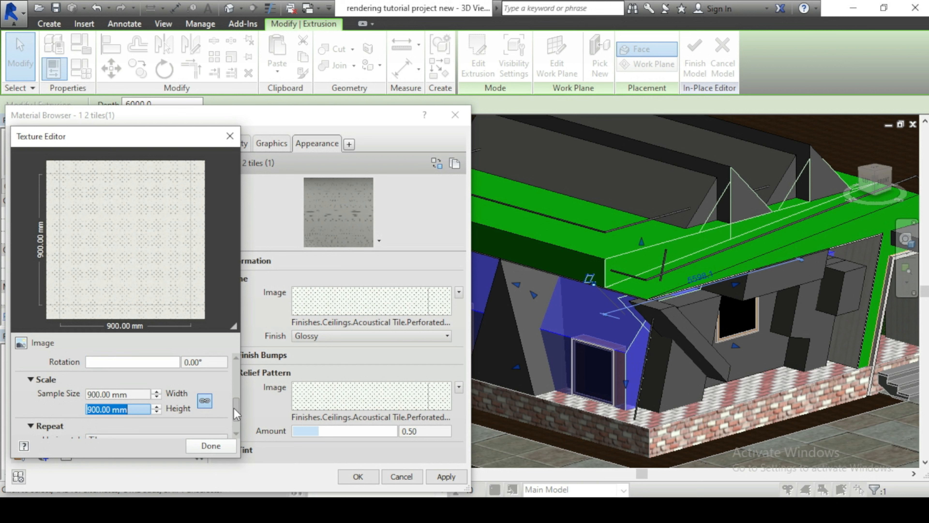
Raise the stone image's brightness and finish editing the texture.
{"action": "scroll", "coordinate": [237, 414], "scroll_direction": "up", "scroll_amount": 3}
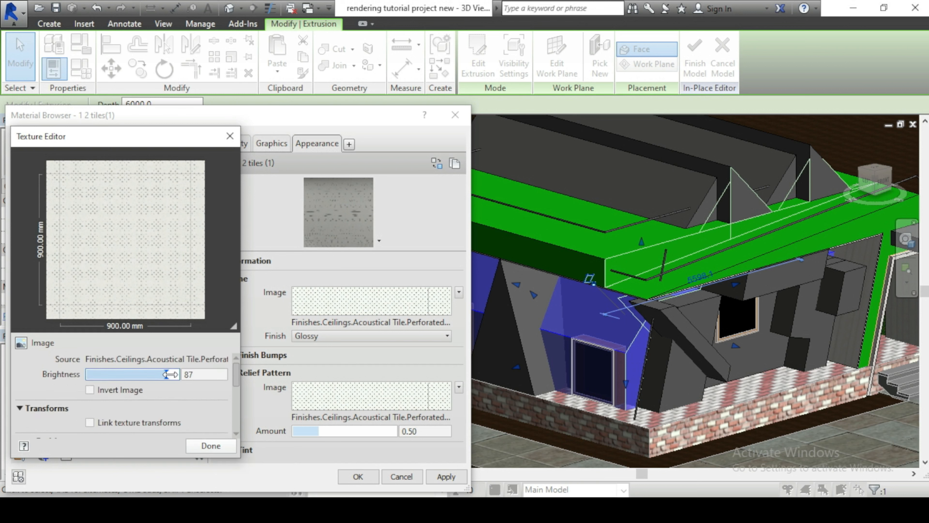
{"action": "left_click_drag", "start_coordinate": [166, 373], "coordinate": [179, 374]}
{"action": "left_click", "coordinate": [211, 446]}
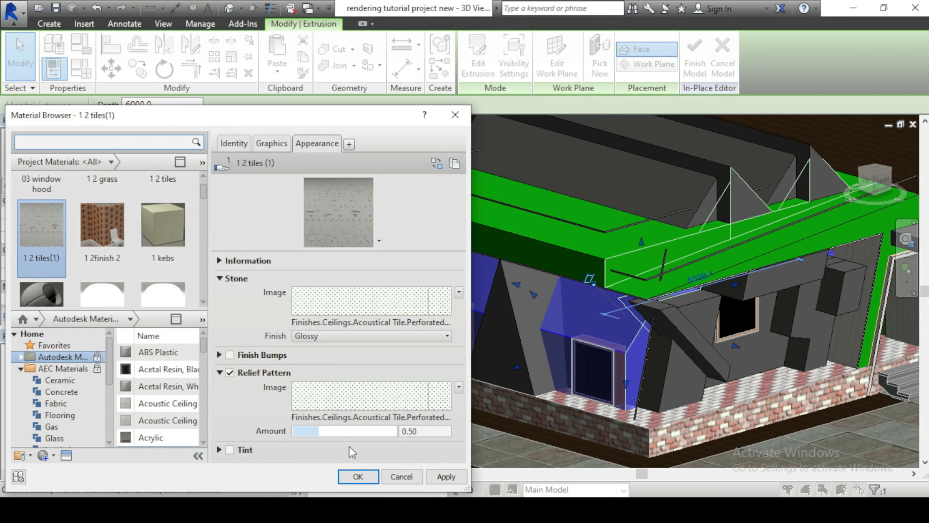
Set the relief pattern amount to 1 and apply the 1 2 tiles(1) material to the front window bays.
{"action": "left_click", "coordinate": [423, 429]}
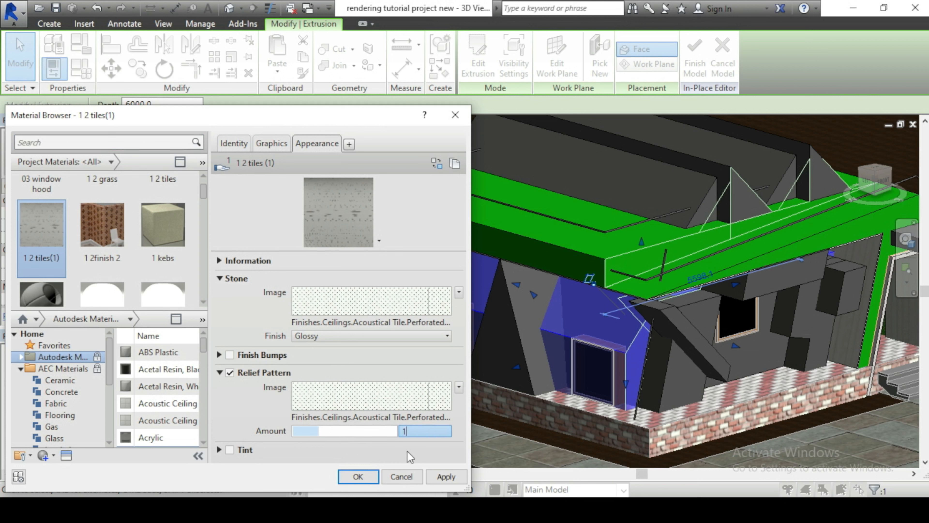
{"action": "key", "text": "Return"}
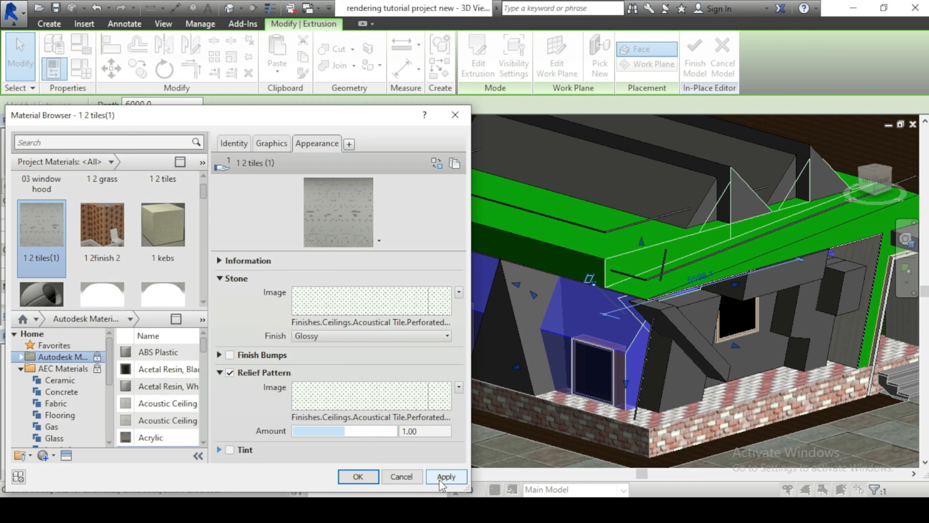
{"action": "left_click", "coordinate": [441, 483]}
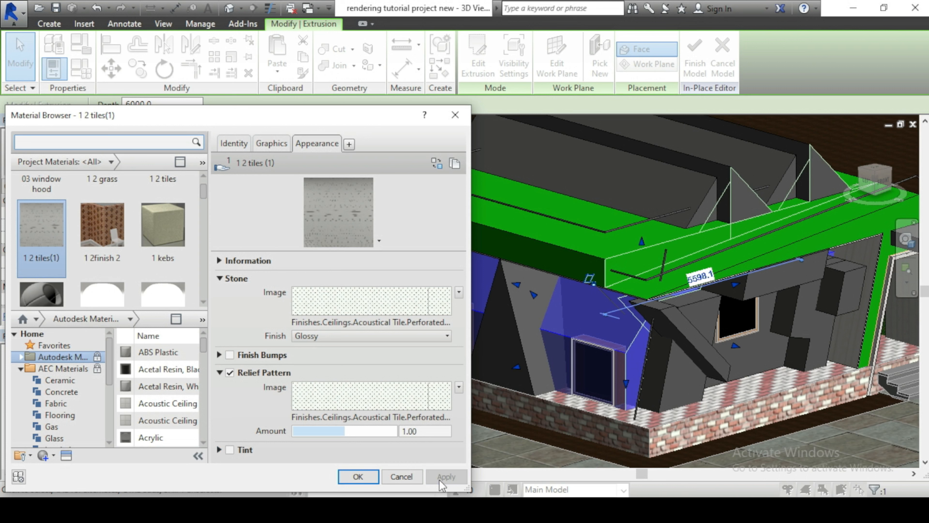
{"action": "left_click", "coordinate": [358, 477]}
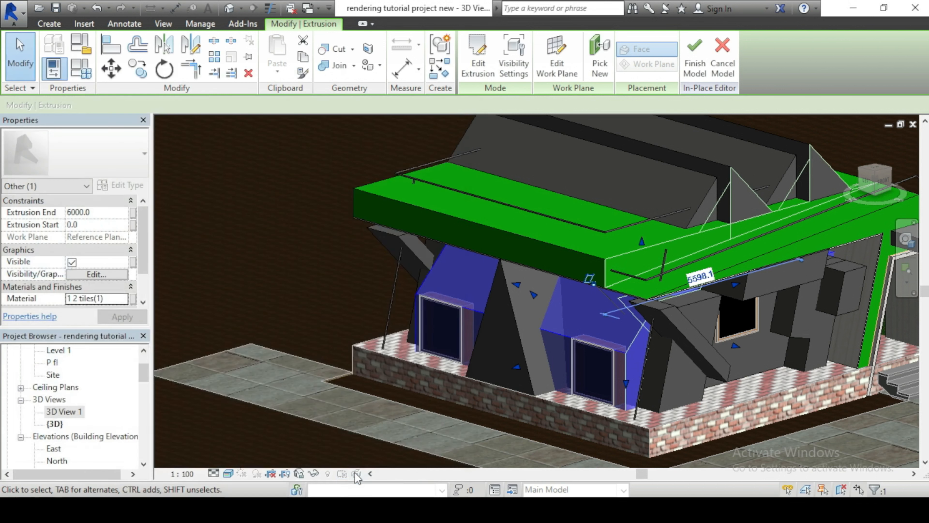
{"action": "left_click", "coordinate": [310, 294]}
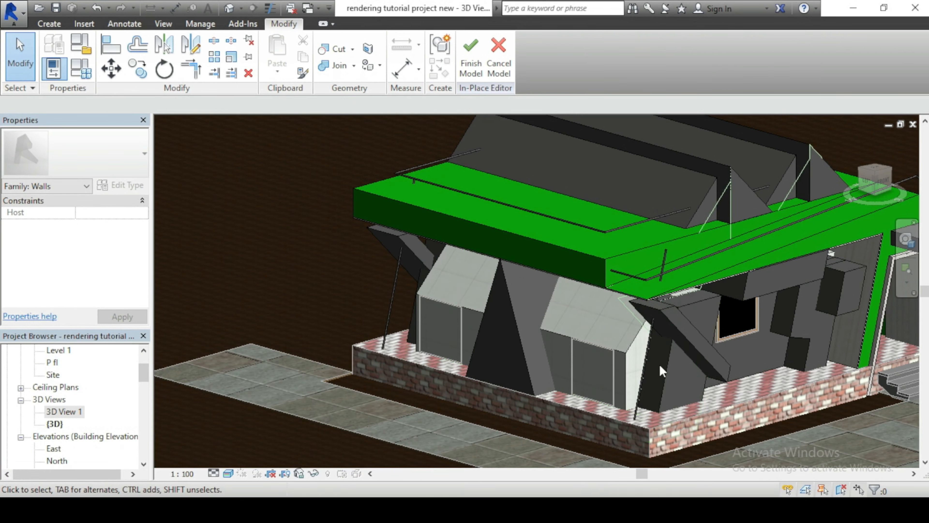
Examine the perforated tile texture on the front window bays up close, and view the house from the driveway side.
{"action": "scroll", "coordinate": [630, 337], "scroll_direction": "up", "scroll_amount": 5}
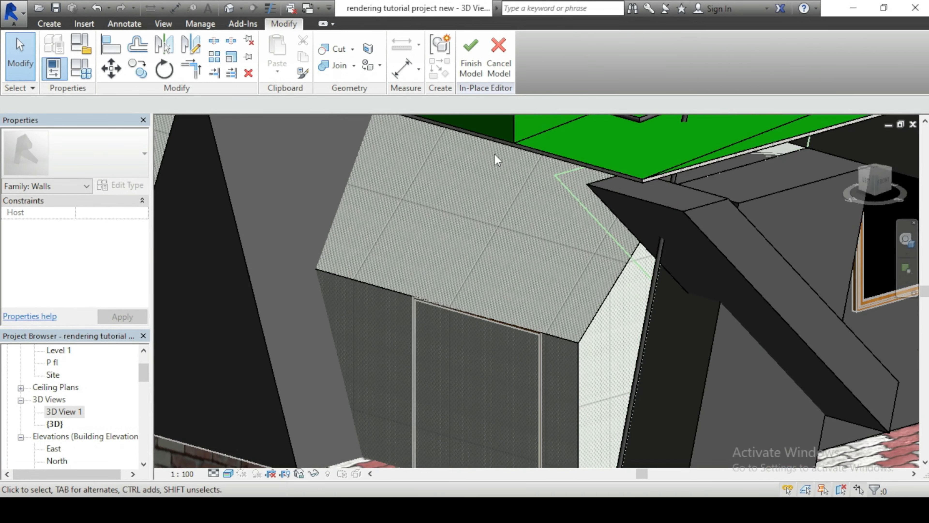
{"action": "scroll", "coordinate": [590, 280], "scroll_direction": "down", "scroll_amount": 4}
{"action": "scroll", "coordinate": [647, 333], "scroll_direction": "down", "scroll_amount": 2}
{"action": "scroll", "coordinate": [347, 203], "scroll_direction": "up", "scroll_amount": 1}
{"action": "scroll", "coordinate": [348, 208], "scroll_direction": "up", "scroll_amount": 3}
{"action": "scroll", "coordinate": [401, 260], "scroll_direction": "down", "scroll_amount": 1}
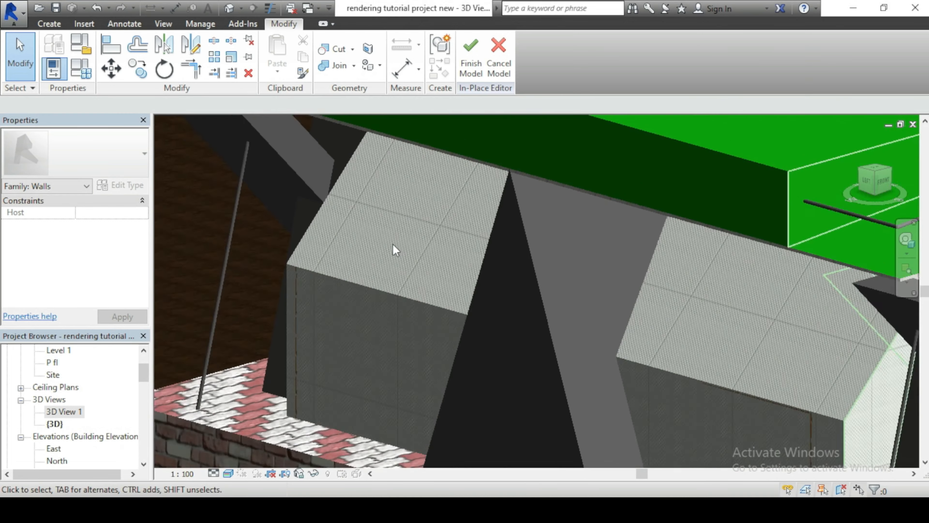
{"action": "scroll", "coordinate": [395, 250], "scroll_direction": "down", "scroll_amount": 1}
{"action": "scroll", "coordinate": [480, 387], "scroll_direction": "up", "scroll_amount": 2}
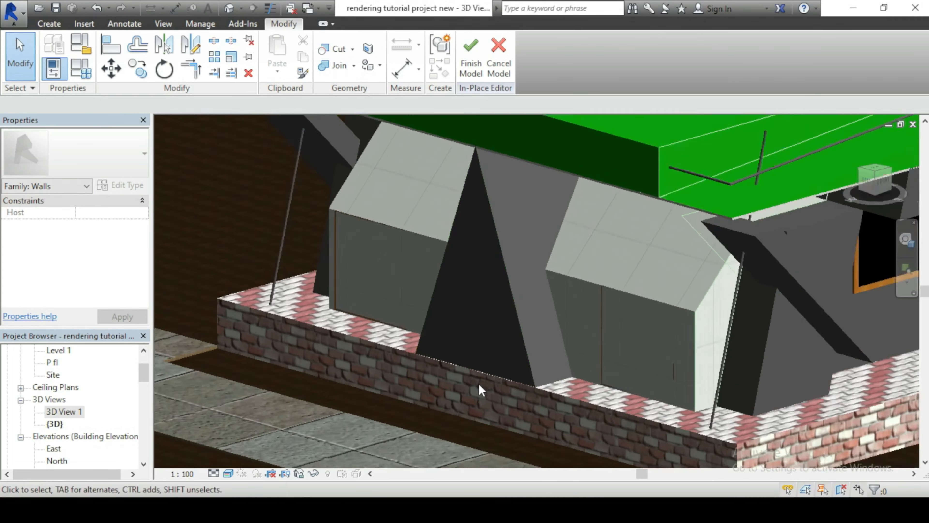
{"action": "scroll", "coordinate": [583, 409], "scroll_direction": "up", "scroll_amount": 2}
{"action": "scroll", "coordinate": [651, 390], "scroll_direction": "up", "scroll_amount": 1}
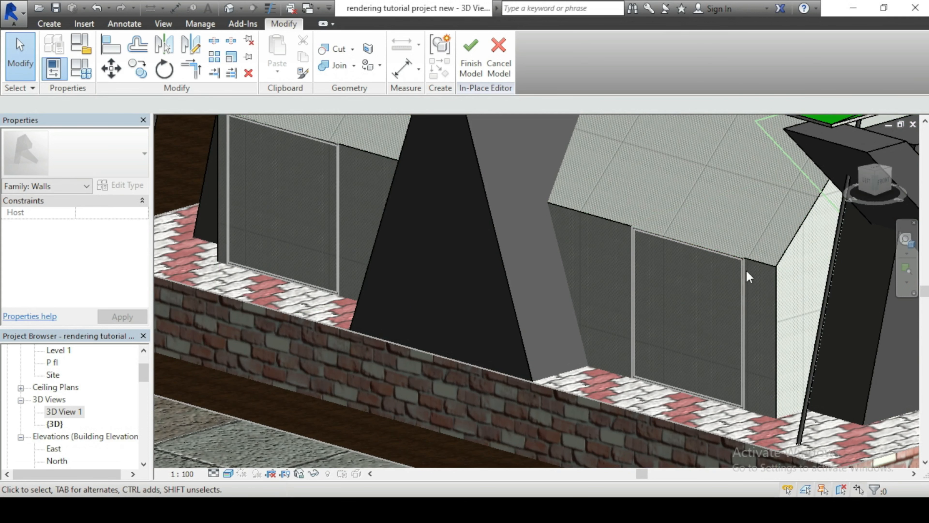
{"action": "scroll", "coordinate": [402, 267], "scroll_direction": "down", "scroll_amount": 2}
{"action": "scroll", "coordinate": [632, 285], "scroll_direction": "up", "scroll_amount": 1}
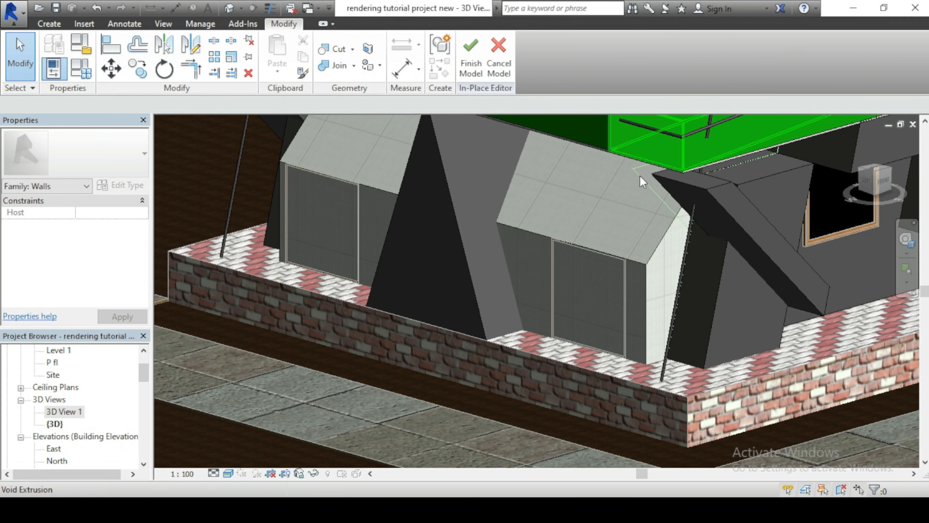
{"action": "scroll", "coordinate": [587, 254], "scroll_direction": "down", "scroll_amount": 2}
{"action": "scroll", "coordinate": [337, 338], "scroll_direction": "up", "scroll_amount": 1}
{"action": "scroll", "coordinate": [337, 338], "scroll_direction": "down", "scroll_amount": 2}
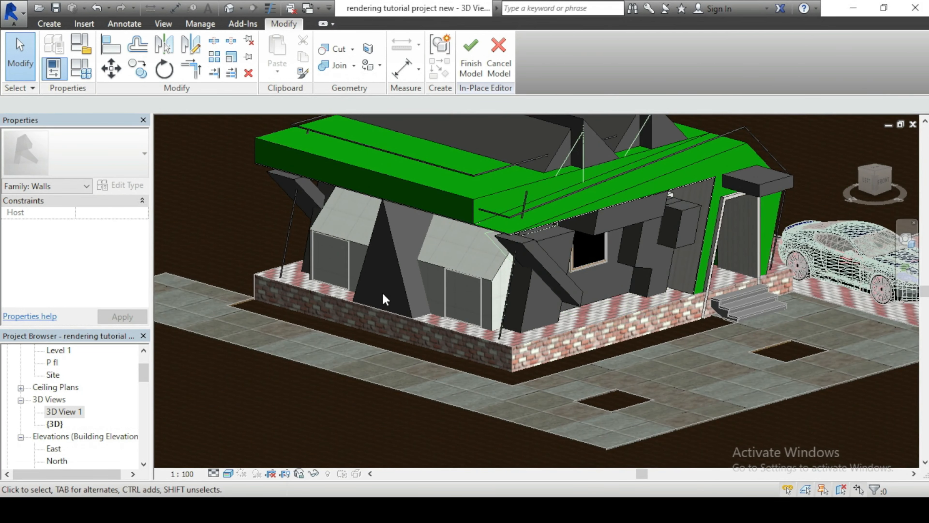
{"action": "scroll", "coordinate": [290, 258], "scroll_direction": "up", "scroll_amount": 4}
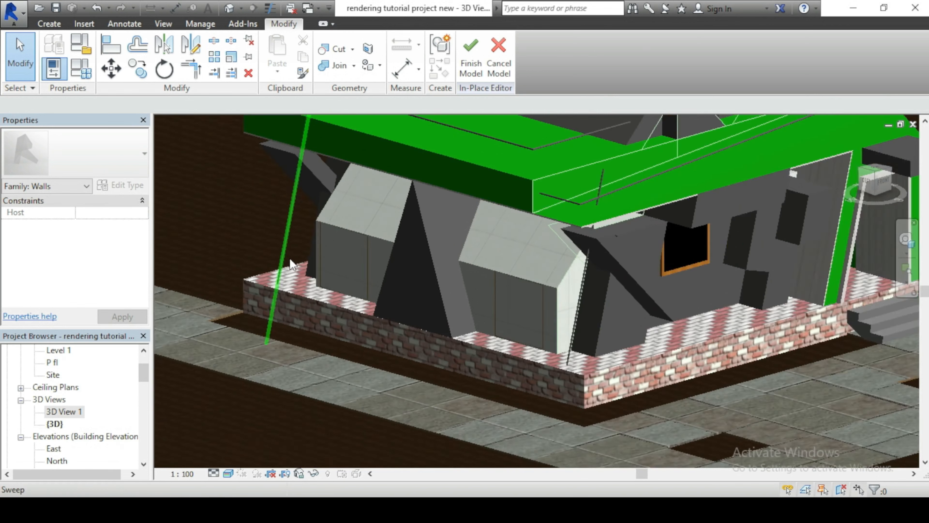
{"action": "scroll", "coordinate": [324, 240], "scroll_direction": "up", "scroll_amount": 3}
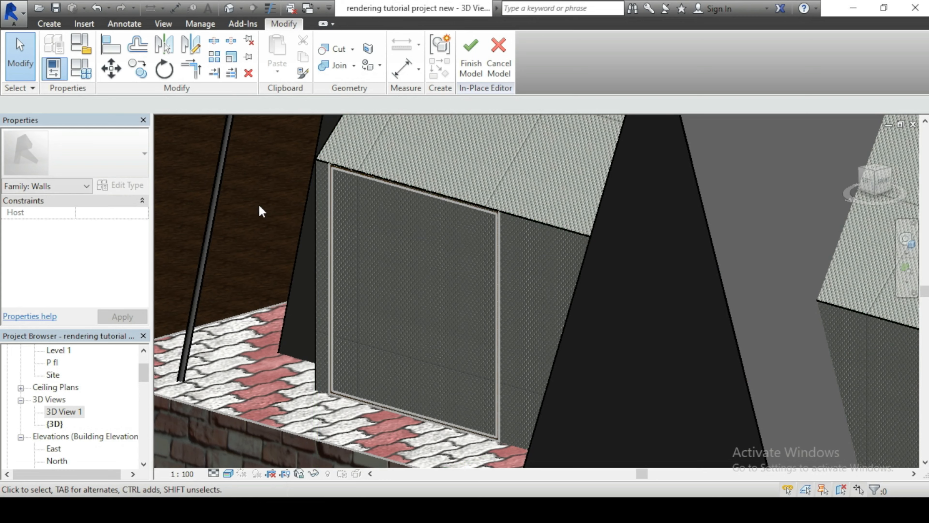
{"action": "scroll", "coordinate": [259, 206], "scroll_direction": "down", "scroll_amount": 2}
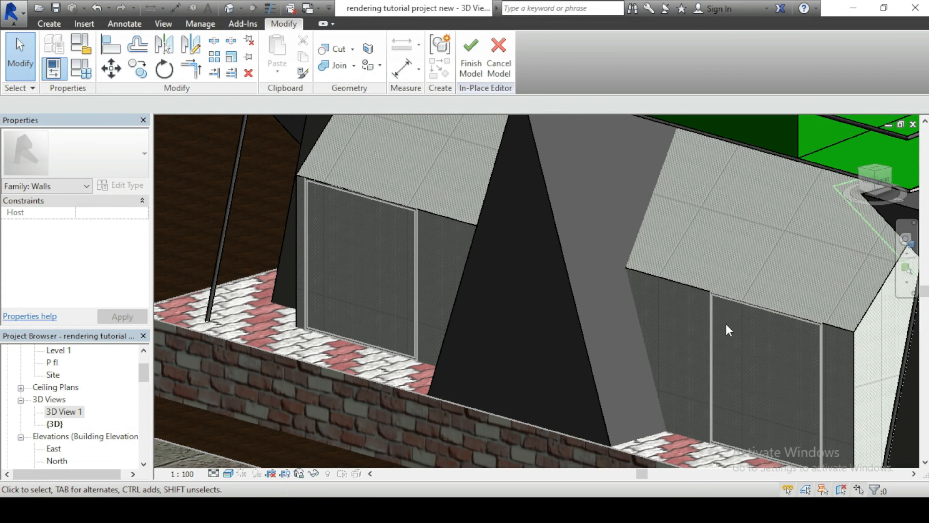
{"action": "scroll", "coordinate": [387, 219], "scroll_direction": "down", "scroll_amount": 4}
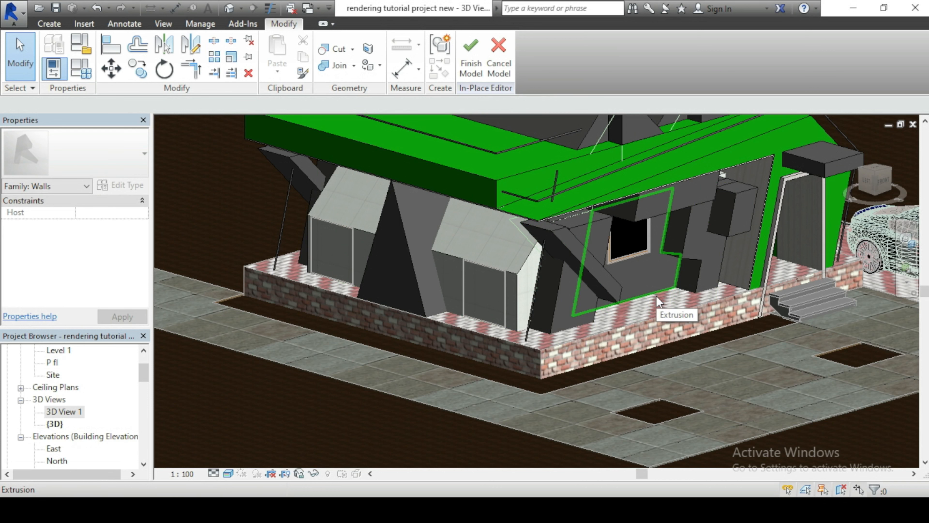
{"action": "scroll", "coordinate": [658, 301], "scroll_direction": "down", "scroll_amount": 3}
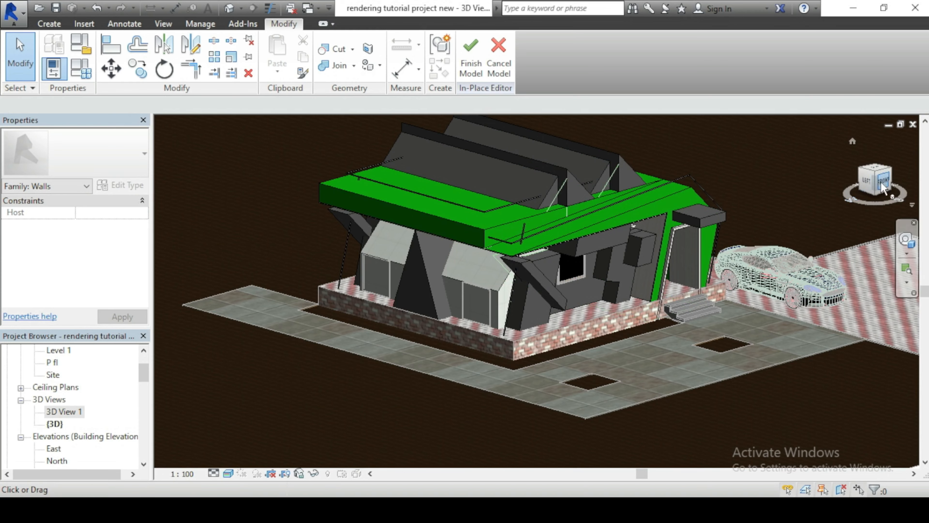
{"action": "mouse_move", "coordinate": [881, 183]}
{"action": "left_mouse_down"}
{"action": "mouse_move", "coordinate": [846, 181]}
{"action": "mouse_move", "coordinate": [843, 207]}
{"action": "mouse_move", "coordinate": [836, 190]}
{"action": "mouse_move", "coordinate": [812, 183]}
{"action": "left_mouse_up"}
{"action": "scroll", "coordinate": [622, 347], "scroll_direction": "down", "scroll_amount": 2}
{"action": "scroll", "coordinate": [523, 324], "scroll_direction": "up", "scroll_amount": 3}
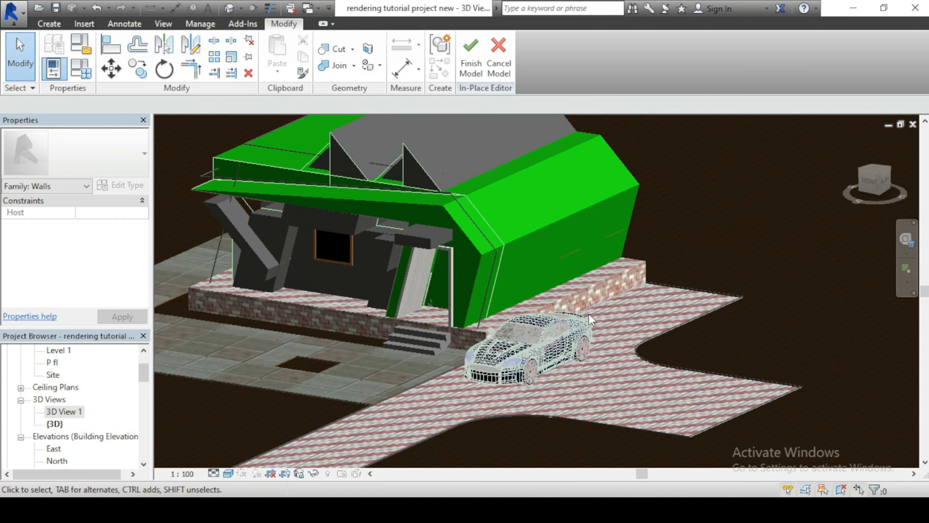
{"action": "scroll", "coordinate": [590, 319], "scroll_direction": "down", "scroll_amount": 1}
{"action": "left_click_drag", "start_coordinate": [873, 184], "coordinate": [925, 186]}
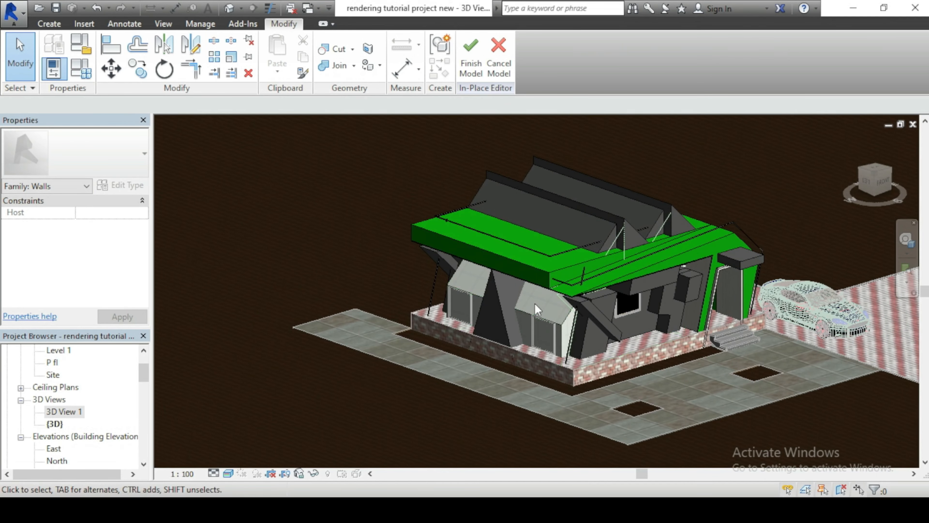
Assign the 1 2 tiles(1) material to both pairs of sloped roof extrusions and inspect their tiled surfaces up close.
{"action": "scroll", "coordinate": [585, 217], "scroll_direction": "up", "scroll_amount": 2}
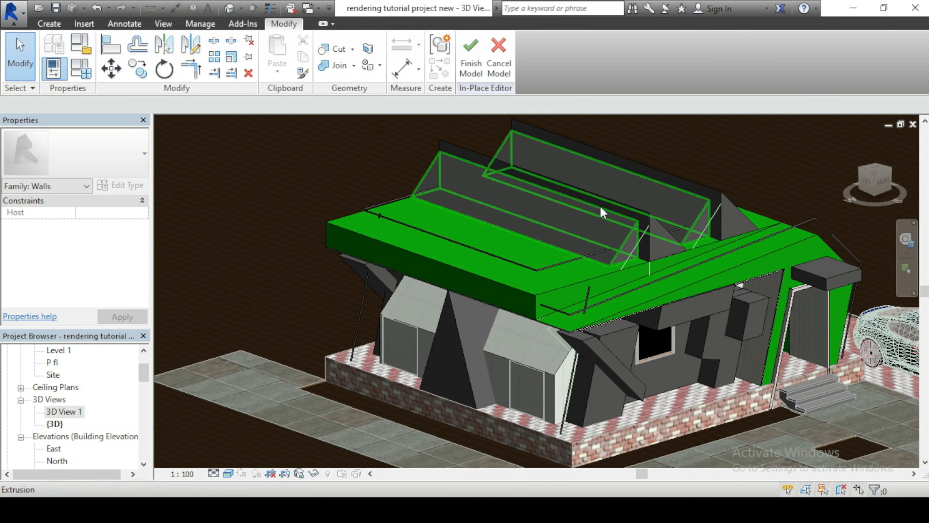
{"action": "left_click", "coordinate": [601, 206]}
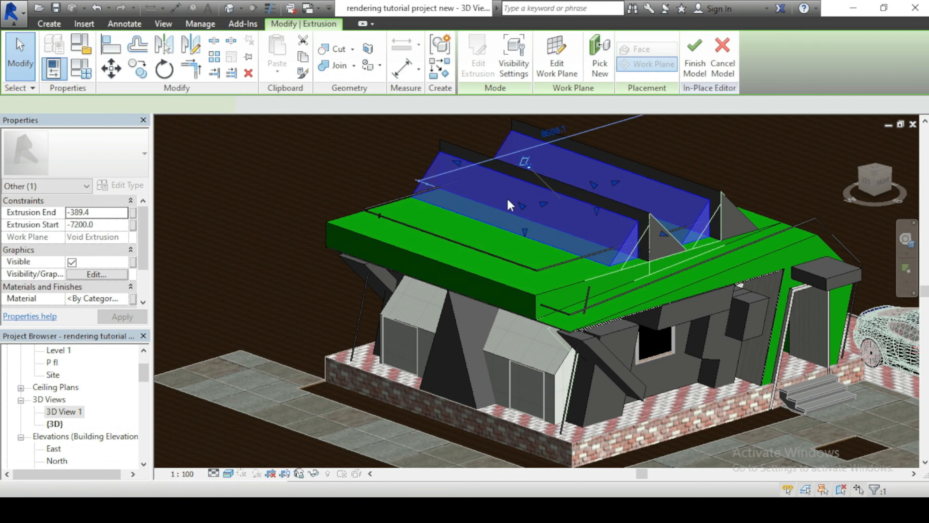
{"action": "left_click", "coordinate": [503, 154], "text": "ctrl"}
{"action": "left_click", "coordinate": [121, 295]}
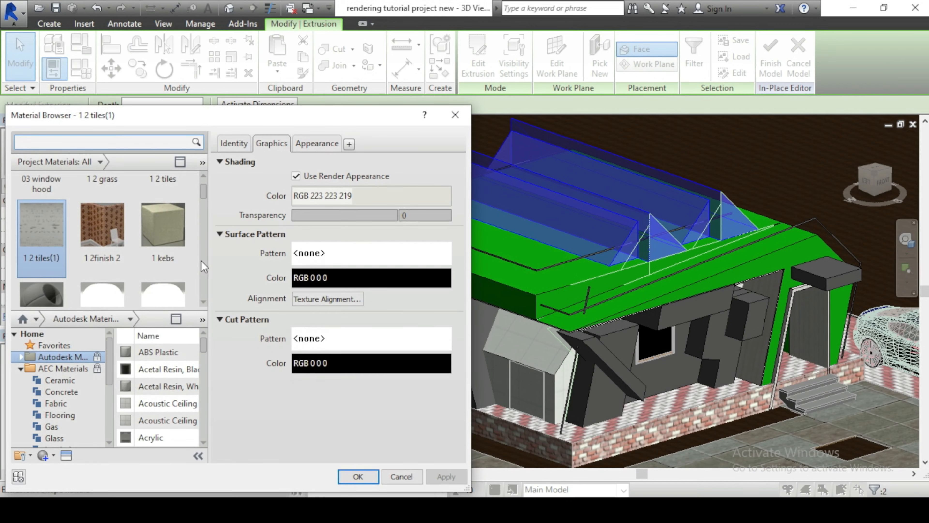
{"action": "left_click", "coordinate": [358, 476]}
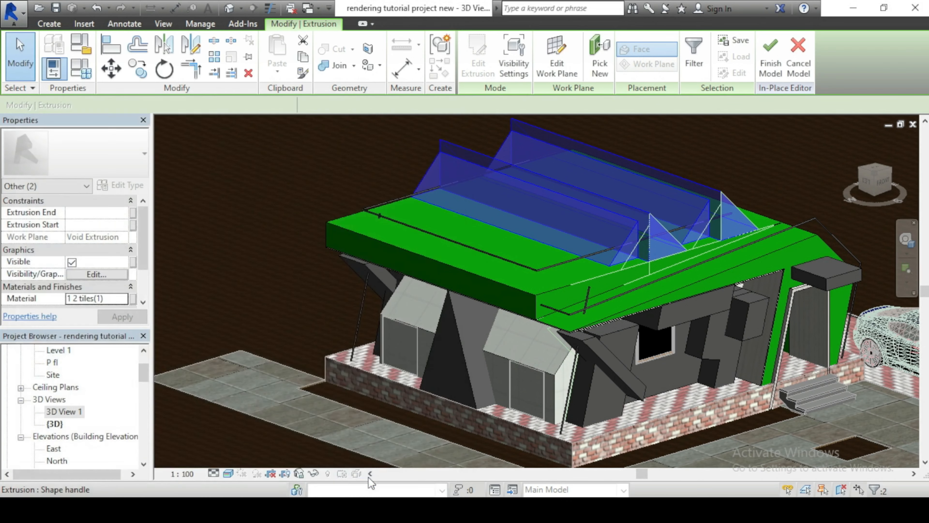
{"action": "left_click", "coordinate": [271, 293]}
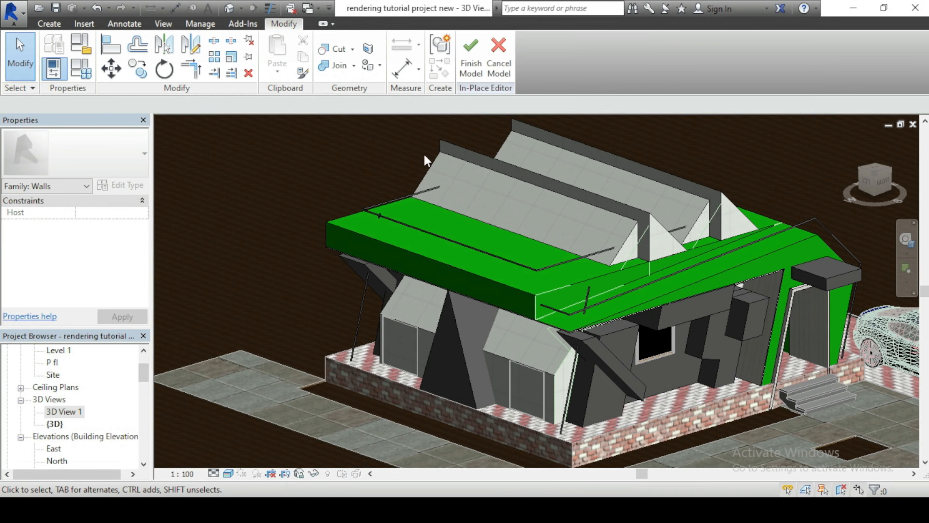
{"action": "scroll", "coordinate": [559, 234], "scroll_direction": "up", "scroll_amount": 6}
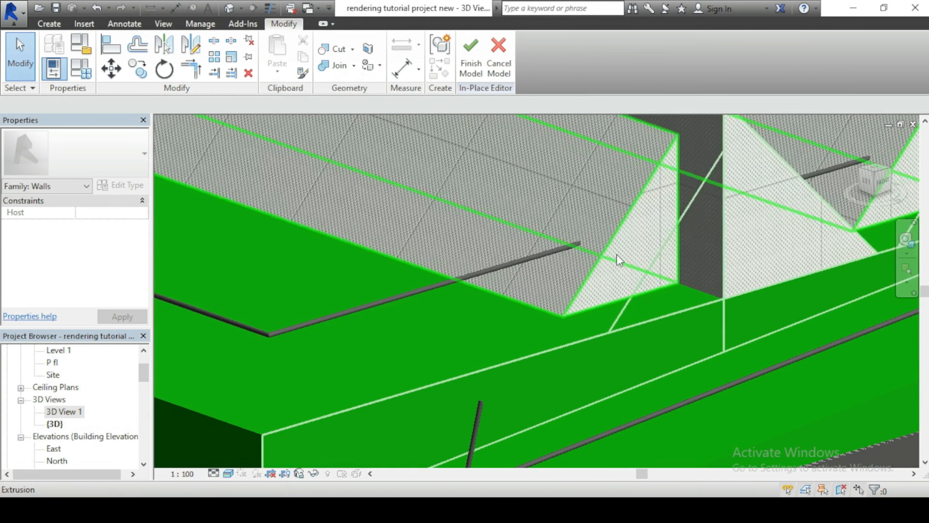
{"action": "scroll", "coordinate": [438, 265], "scroll_direction": "down", "scroll_amount": 4}
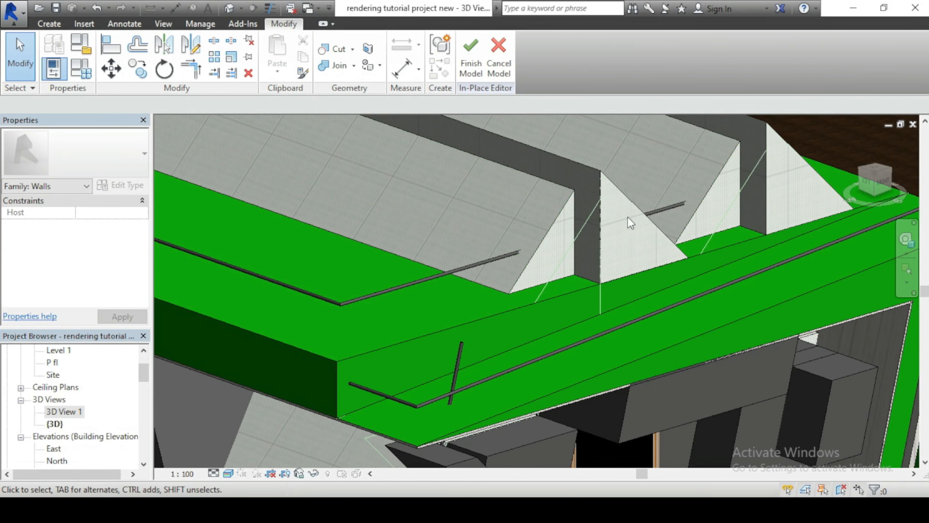
{"action": "scroll", "coordinate": [622, 228], "scroll_direction": "down", "scroll_amount": 4}
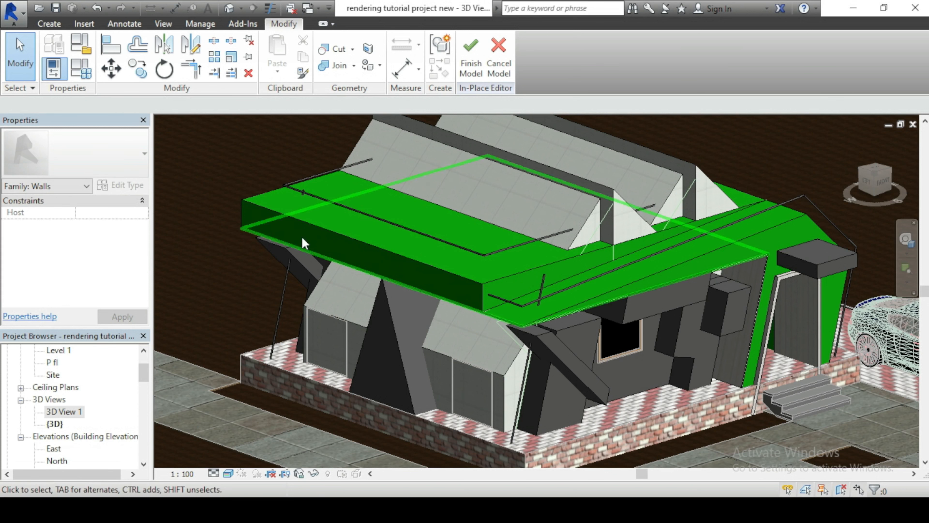
Open 3D View 1, set its visual style to Realistic, and check the materials on the house front.
{"action": "double_click", "coordinate": [65, 412]}
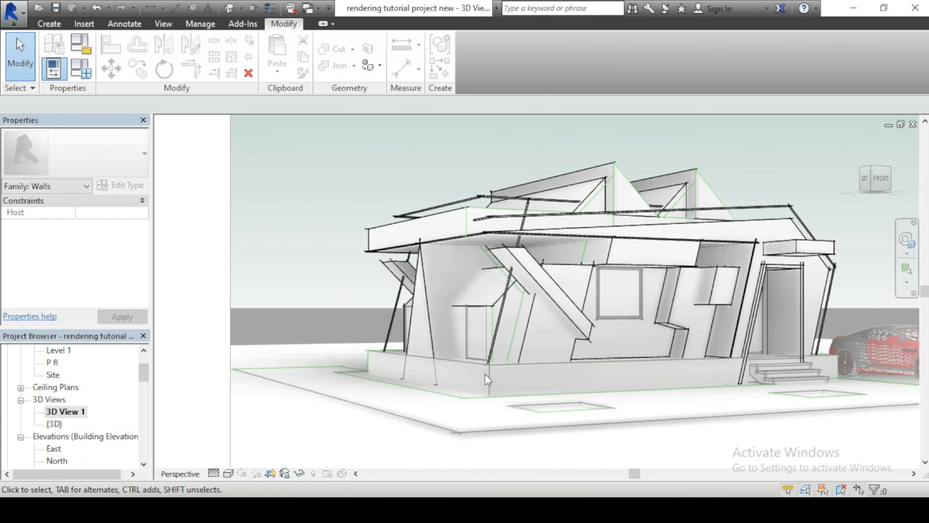
{"action": "scroll", "coordinate": [486, 380], "scroll_direction": "up", "scroll_amount": 4}
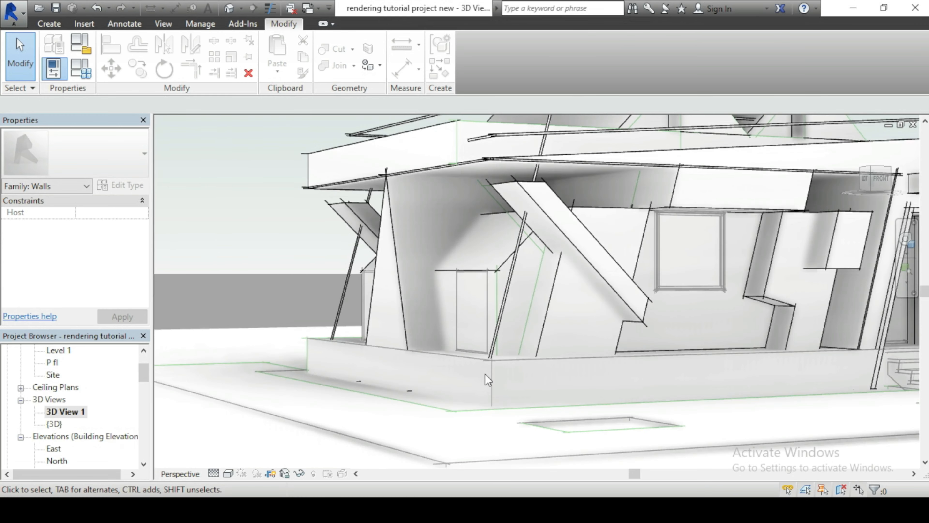
{"action": "scroll", "coordinate": [487, 380], "scroll_direction": "down", "scroll_amount": 5}
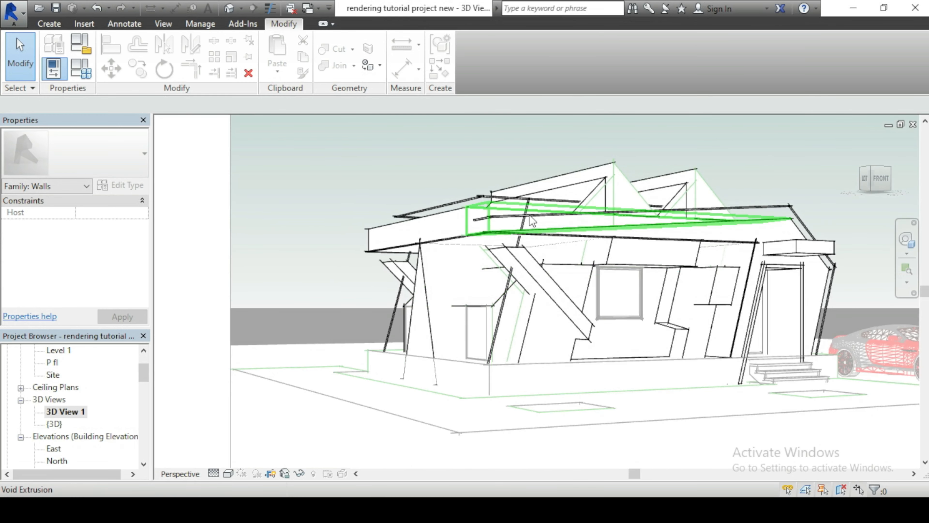
{"action": "scroll", "coordinate": [345, 264], "scroll_direction": "down", "scroll_amount": 1}
{"action": "scroll", "coordinate": [706, 251], "scroll_direction": "up", "scroll_amount": 2}
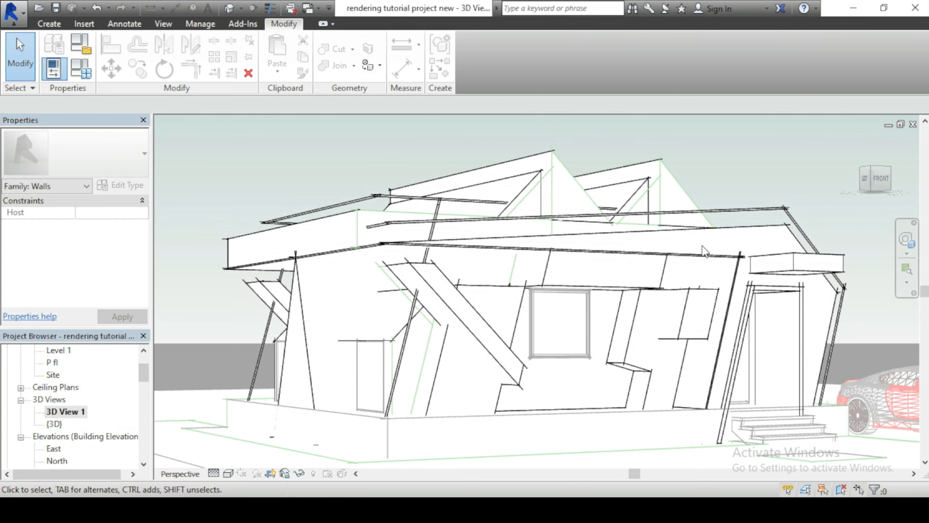
{"action": "left_click", "coordinate": [228, 474]}
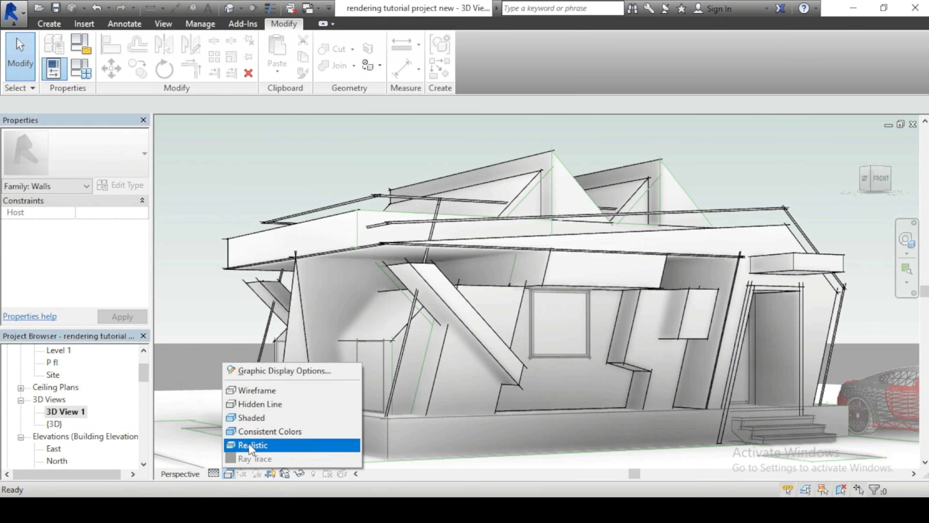
{"action": "left_click", "coordinate": [250, 446]}
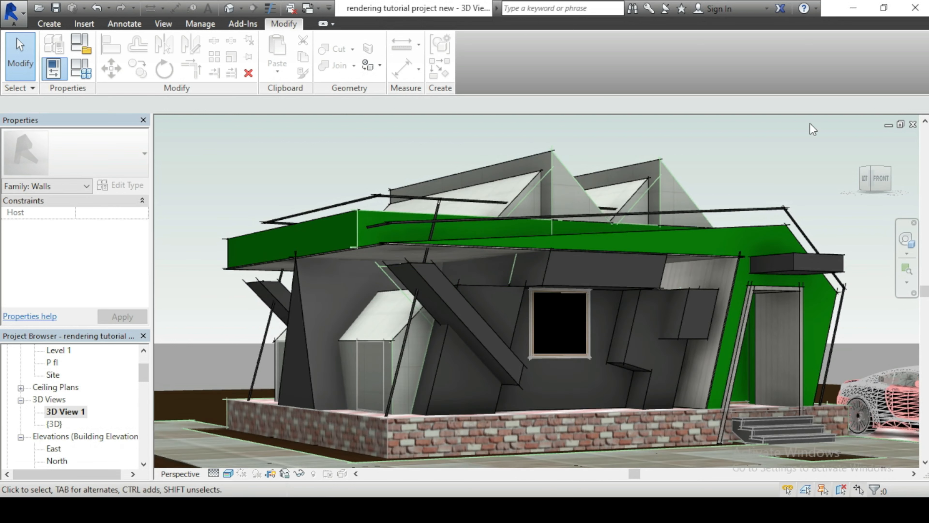
{"action": "scroll", "coordinate": [502, 370], "scroll_direction": "up", "scroll_amount": 1}
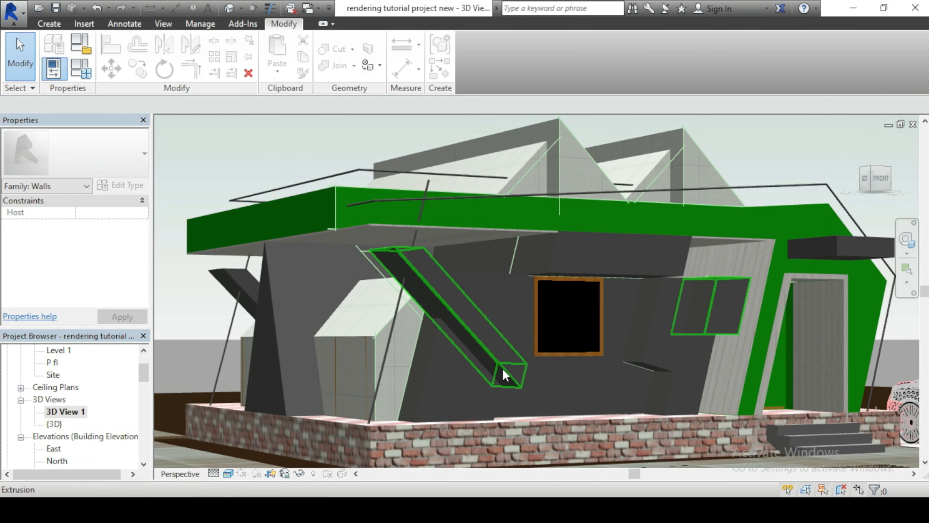
{"action": "scroll", "coordinate": [451, 318], "scroll_direction": "down", "scroll_amount": 1}
{"action": "scroll", "coordinate": [488, 369], "scroll_direction": "up", "scroll_amount": 1}
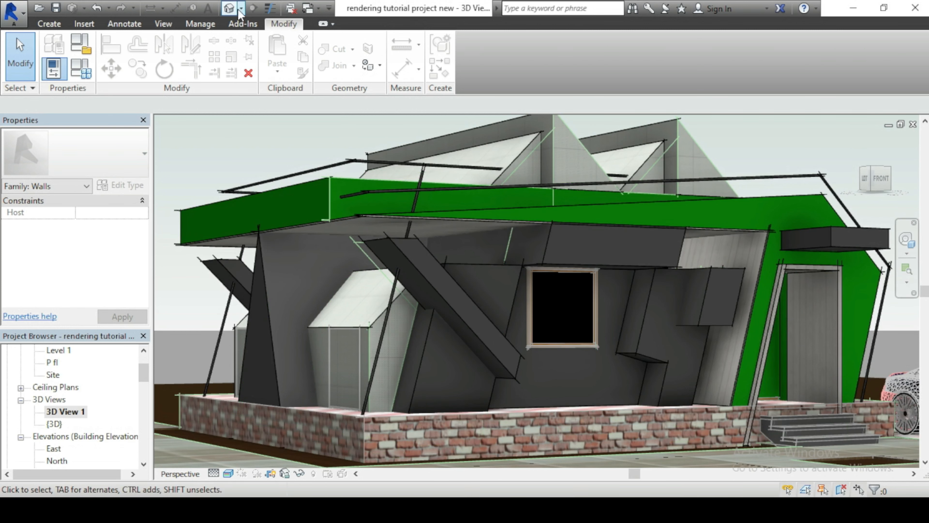
Return to the default 3D view and select the five grey extrusions: the diagonal braces, projecting wall blocks and entrance canopy.
{"action": "left_click", "coordinate": [229, 8]}
{"action": "left_click", "coordinate": [578, 375]}
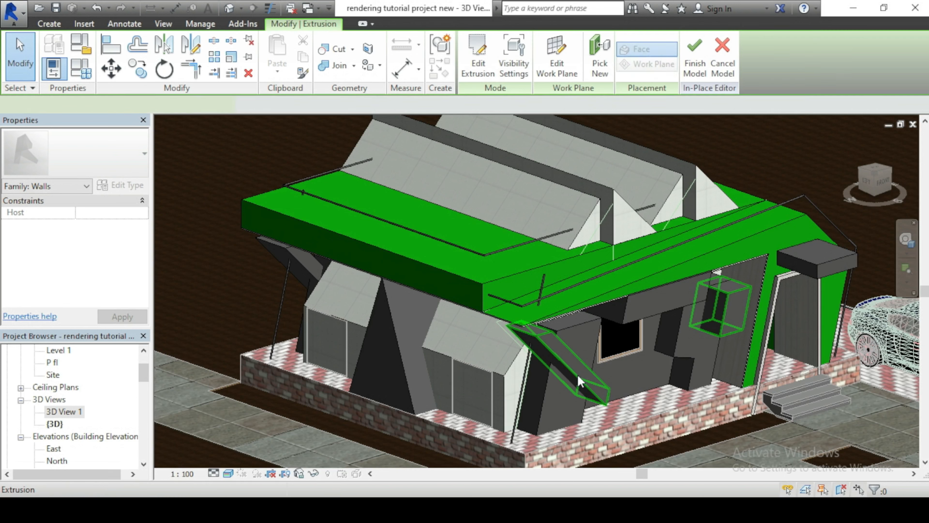
{"action": "left_click", "coordinate": [306, 269], "text": "ctrl"}
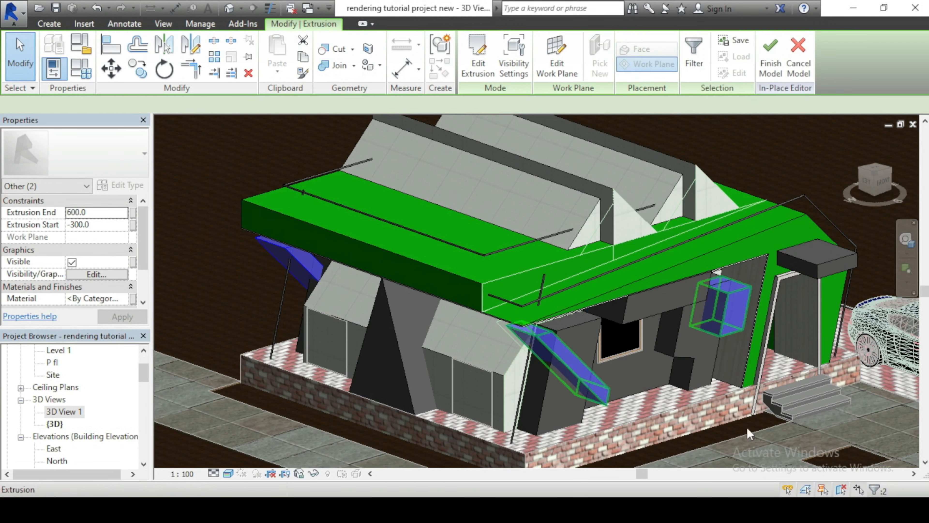
{"action": "left_click", "coordinate": [548, 412], "text": "ctrl"}
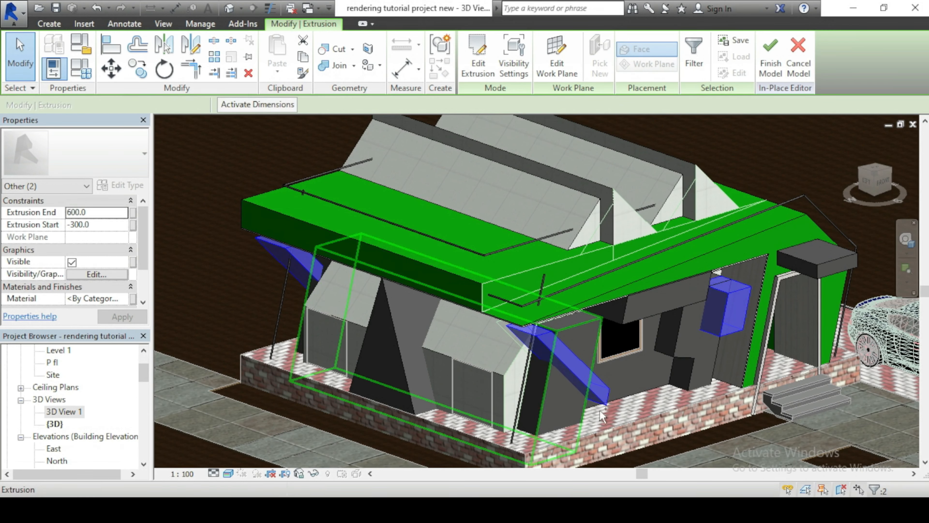
{"action": "left_click", "coordinate": [681, 358], "text": "ctrl"}
{"action": "left_click", "coordinate": [669, 350], "text": "ctrl"}
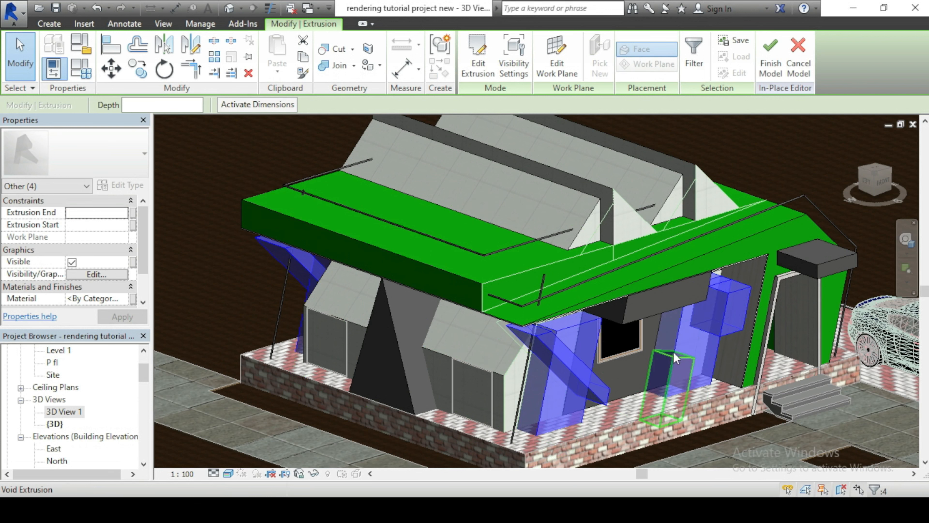
{"action": "left_click", "coordinate": [828, 257], "text": "ctrl"}
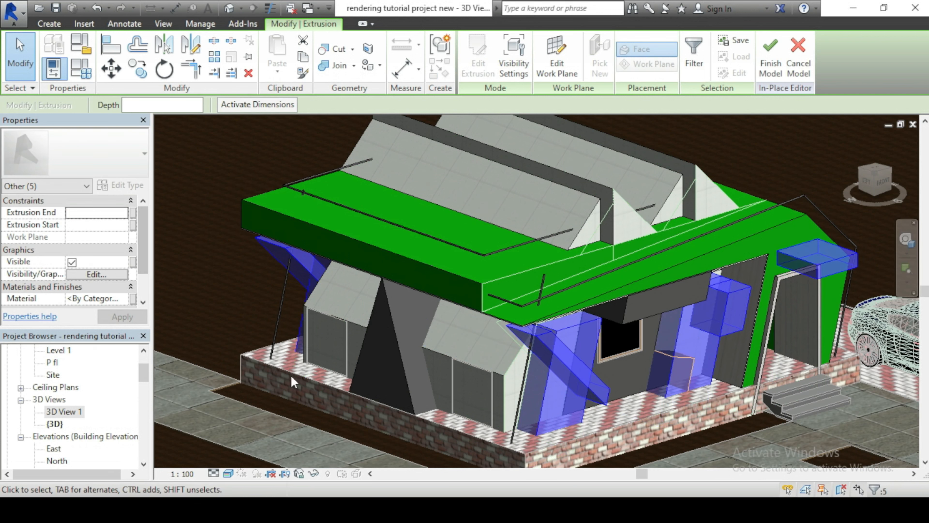
Open the material choices for the selected extrusions and browse the project's Paint materials.
{"action": "left_click", "coordinate": [121, 297]}
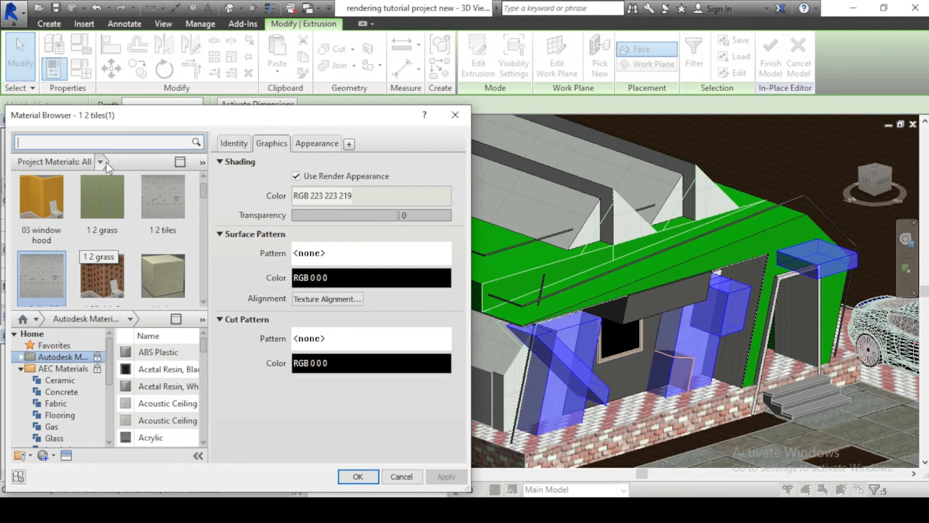
{"action": "left_click", "coordinate": [100, 162]}
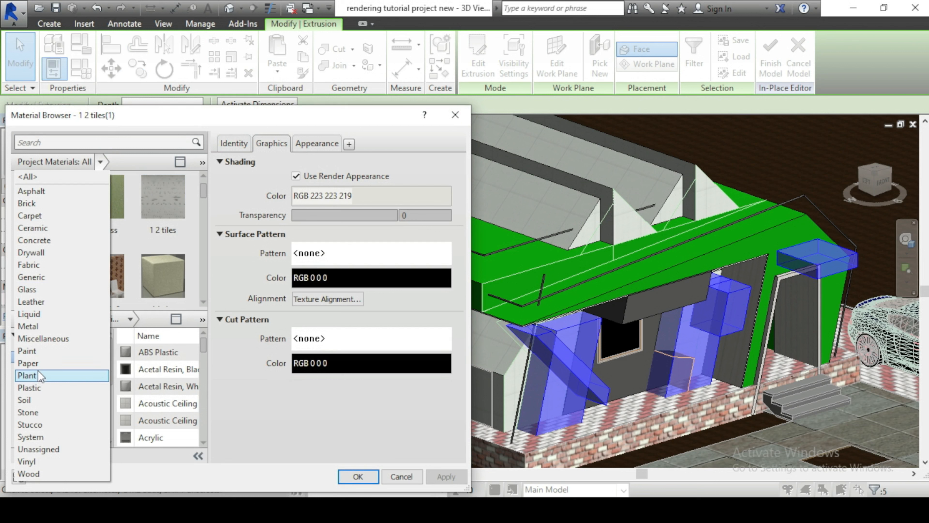
{"action": "left_click", "coordinate": [27, 350]}
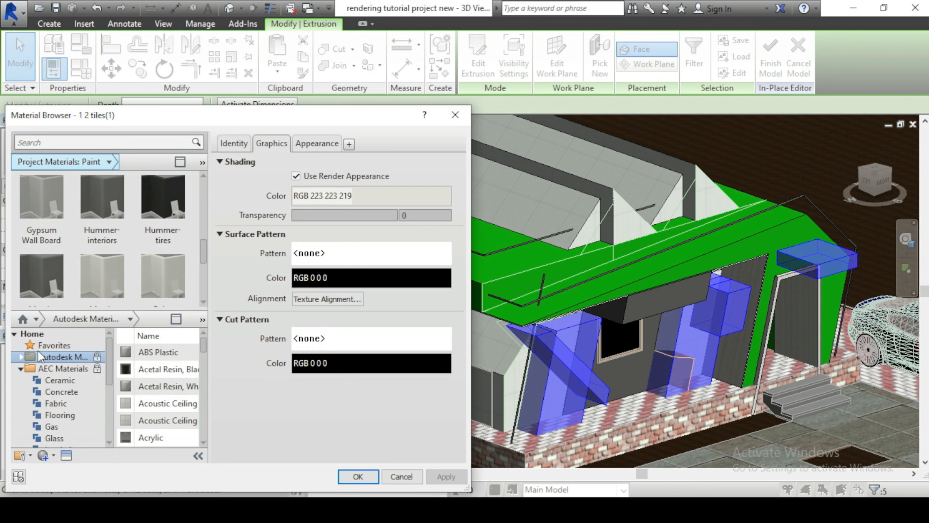
{"action": "scroll", "coordinate": [166, 209], "scroll_direction": "down", "scroll_amount": 5}
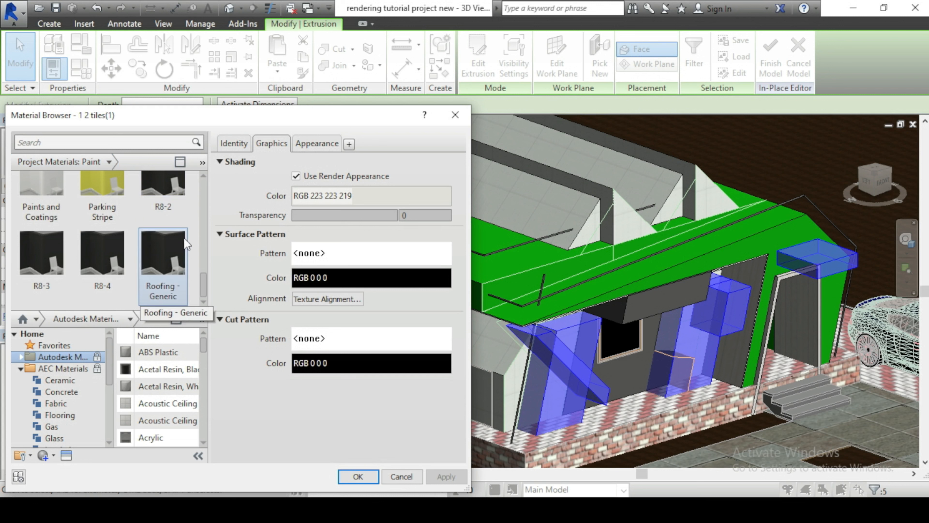
{"action": "scroll", "coordinate": [198, 234], "scroll_direction": "up", "scroll_amount": 10}
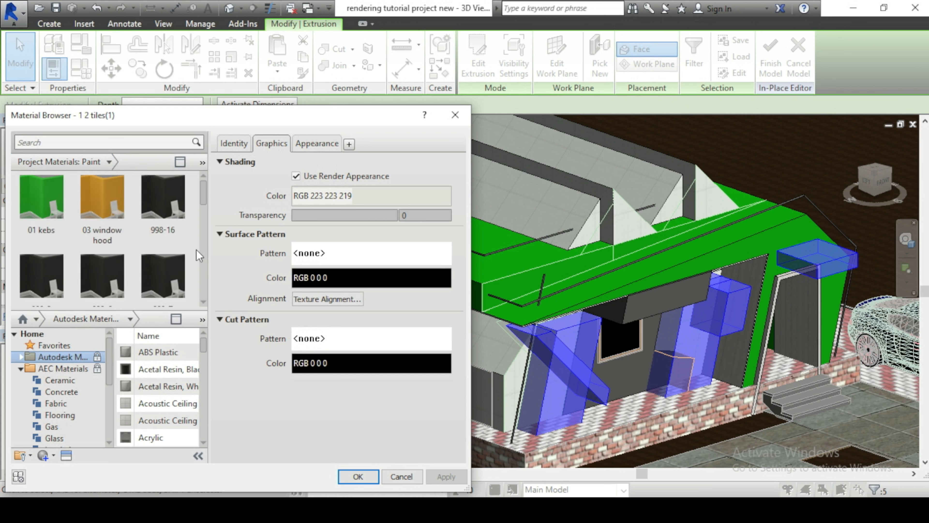
{"action": "scroll", "coordinate": [198, 255], "scroll_direction": "down", "scroll_amount": 3}
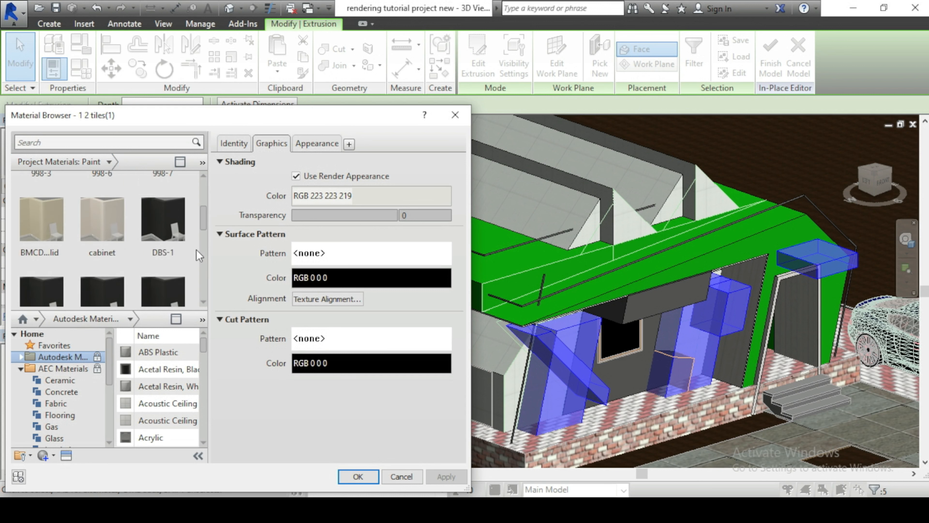
{"action": "scroll", "coordinate": [198, 256], "scroll_direction": "down", "scroll_amount": 3}
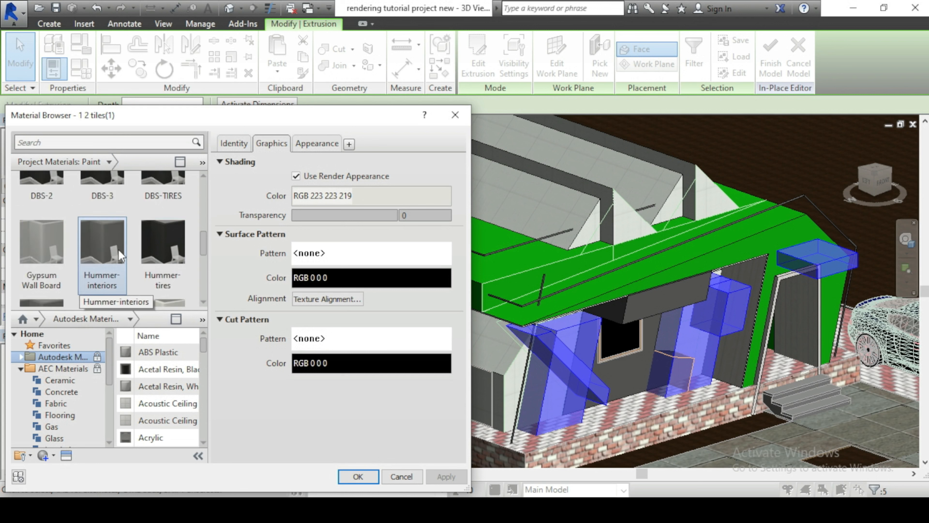
Select Gypsum Wall Board, turn on Use Render Appearance and view its wall paint appearance settings.
{"action": "left_click", "coordinate": [56, 249]}
{"action": "left_click", "coordinate": [295, 176]}
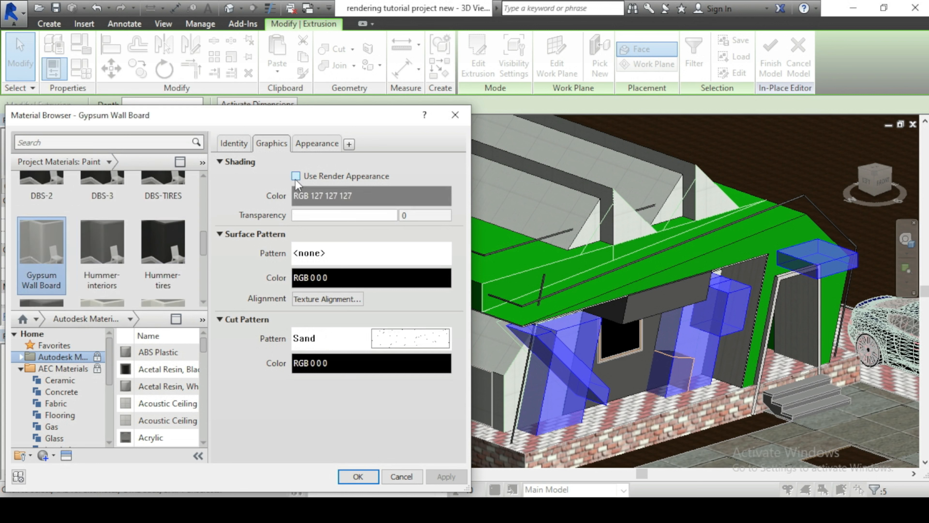
{"action": "left_click", "coordinate": [316, 144]}
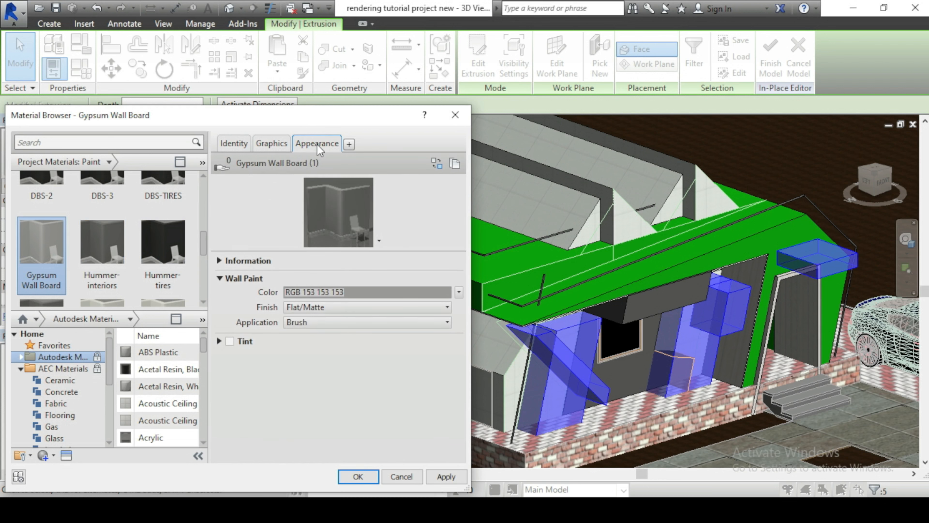
{"action": "scroll", "coordinate": [160, 235], "scroll_direction": "up", "scroll_amount": 1}
{"action": "scroll", "coordinate": [170, 269], "scroll_direction": "down", "scroll_amount": 1}
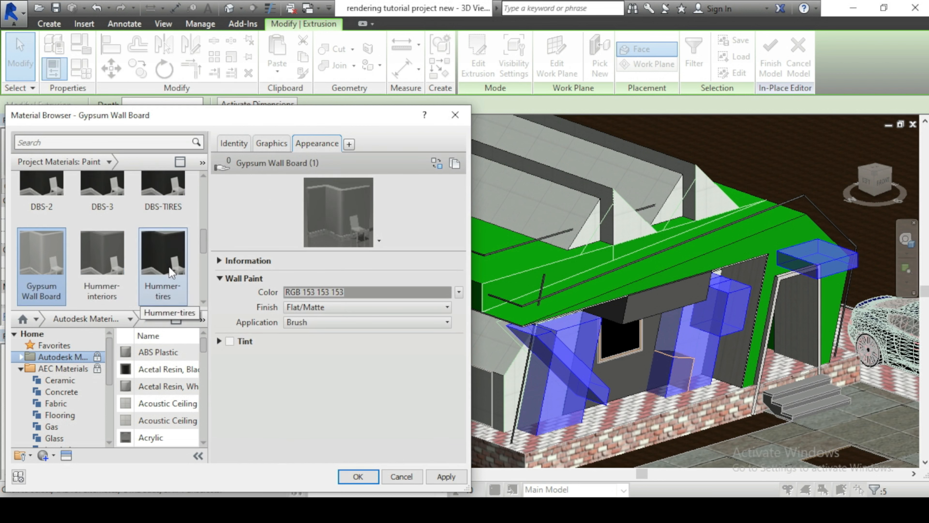
Try the Hummer-tires paint for the selected extrusions and look through the remaining paint materials.
{"action": "left_click", "coordinate": [170, 268]}
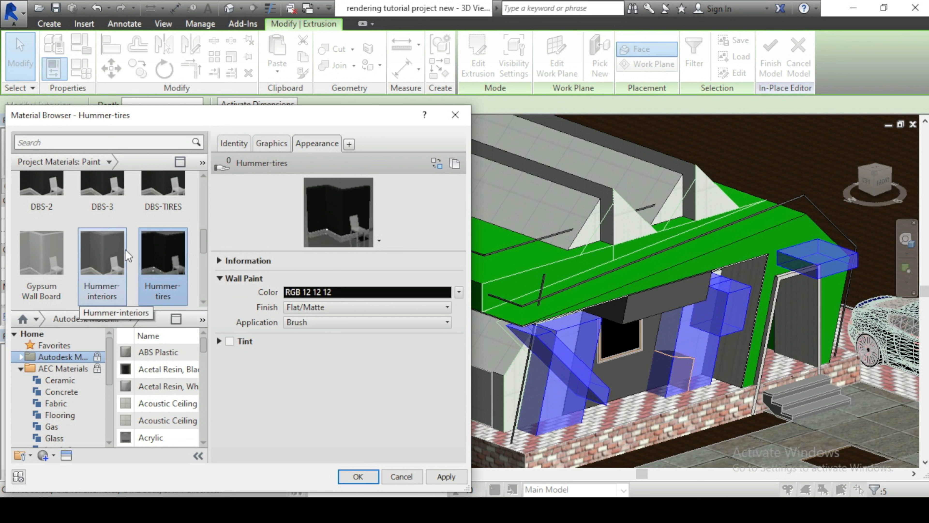
{"action": "scroll", "coordinate": [154, 234], "scroll_direction": "up", "scroll_amount": 1}
{"action": "scroll", "coordinate": [202, 238], "scroll_direction": "down", "scroll_amount": 2}
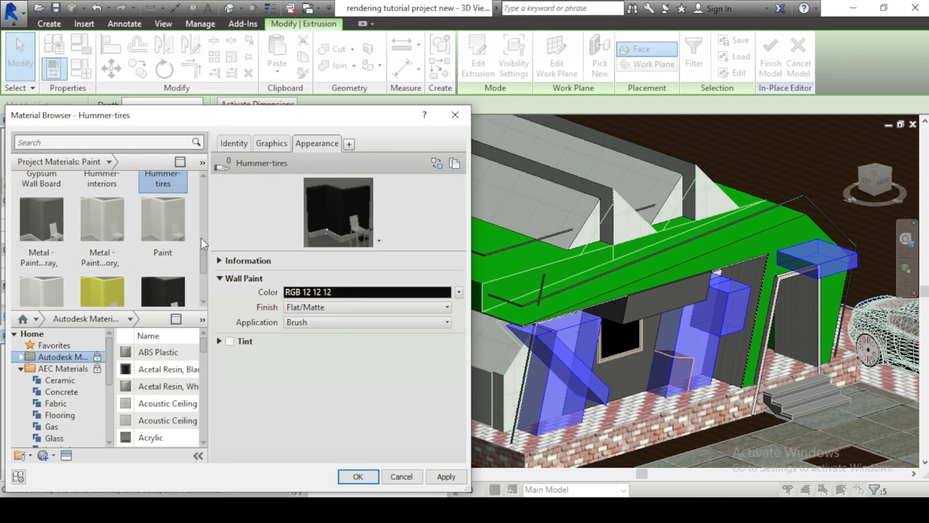
{"action": "scroll", "coordinate": [201, 238], "scroll_direction": "down", "scroll_amount": 2}
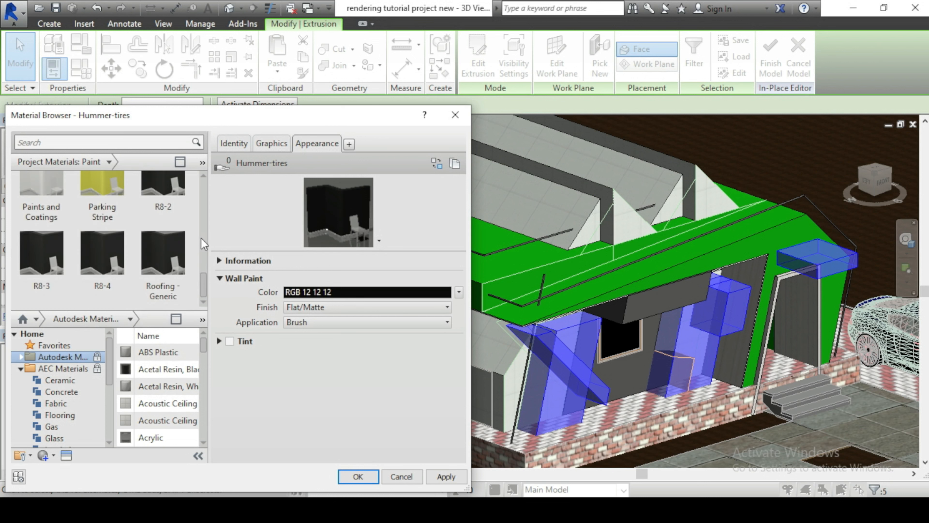
{"action": "scroll", "coordinate": [201, 238], "scroll_direction": "up", "scroll_amount": 2}
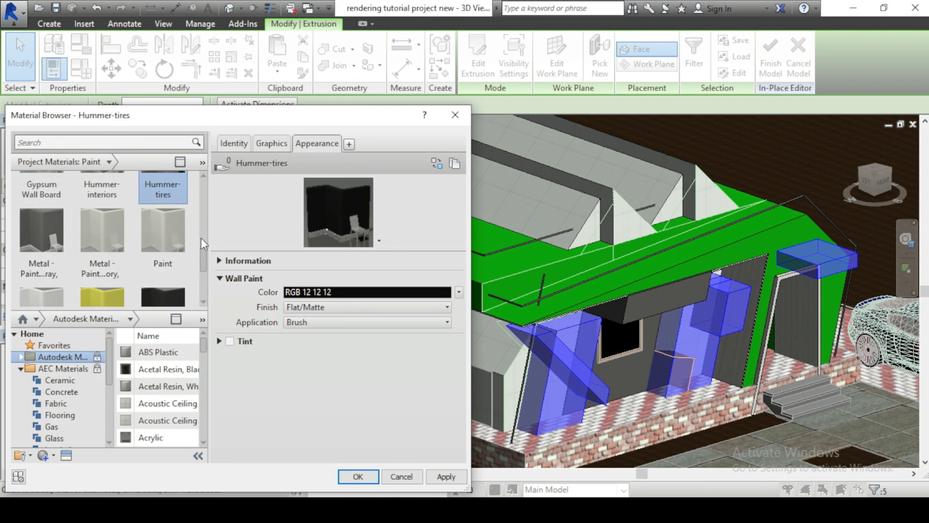
{"action": "scroll", "coordinate": [106, 227], "scroll_direction": "up", "scroll_amount": 1}
Filter the project materials to Stucco and select GFRG - Glass Fiber Reinforced Gypsum for the extrusions.
{"action": "left_click", "coordinate": [110, 162]}
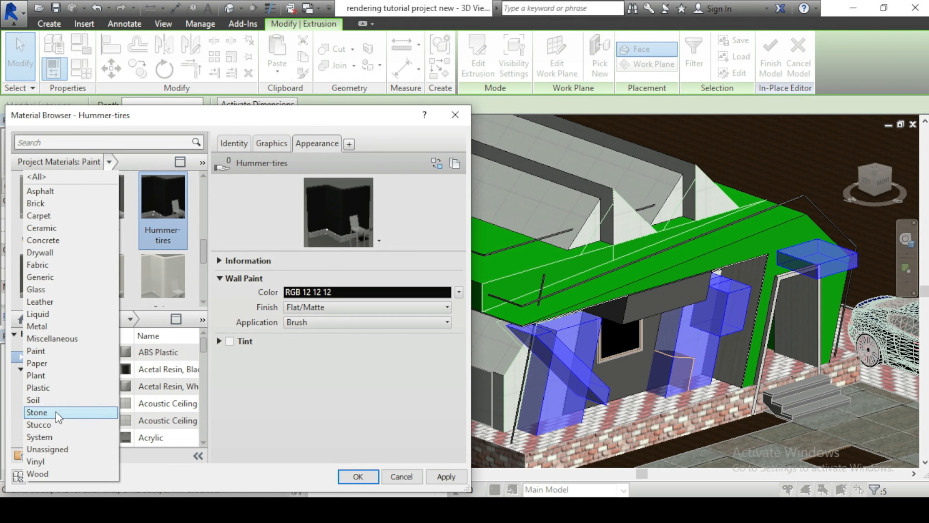
{"action": "left_click", "coordinate": [55, 425]}
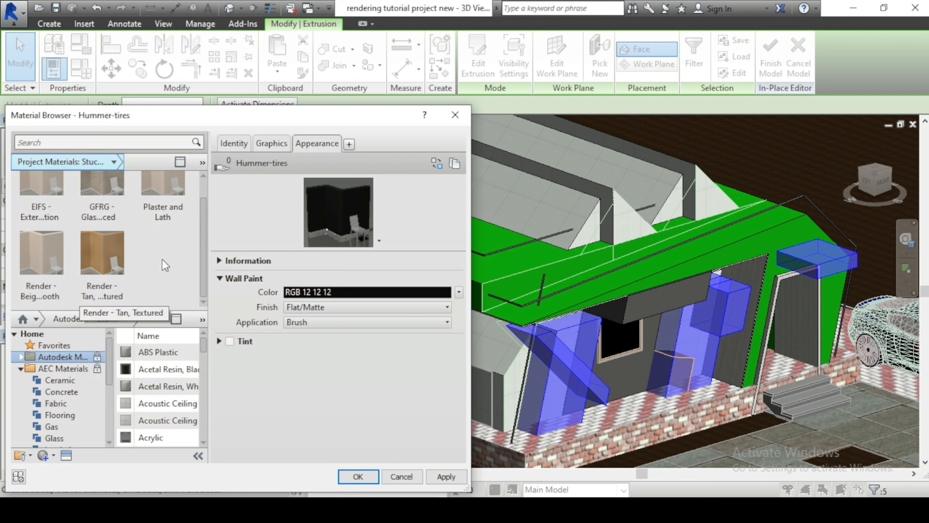
{"action": "scroll", "coordinate": [166, 261], "scroll_direction": "up", "scroll_amount": 1}
{"action": "left_click", "coordinate": [117, 205]}
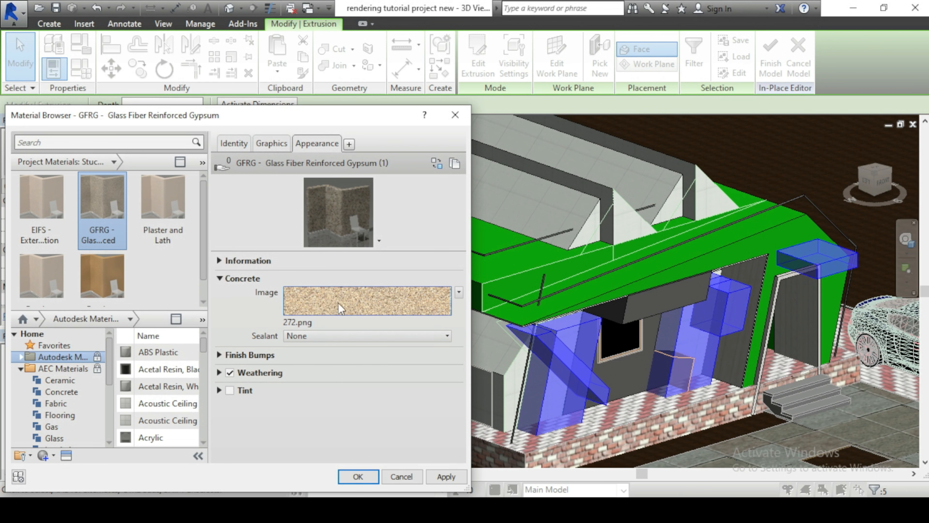
Browse the texture images in the Mats folder under Textures 3 for a replacement concrete image.
{"action": "left_click", "coordinate": [305, 319]}
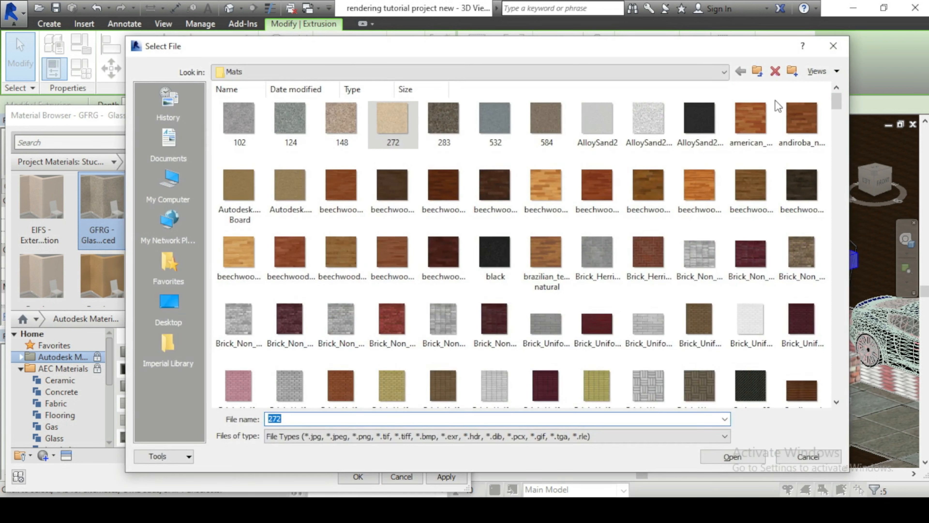
{"action": "left_click", "coordinate": [413, 74]}
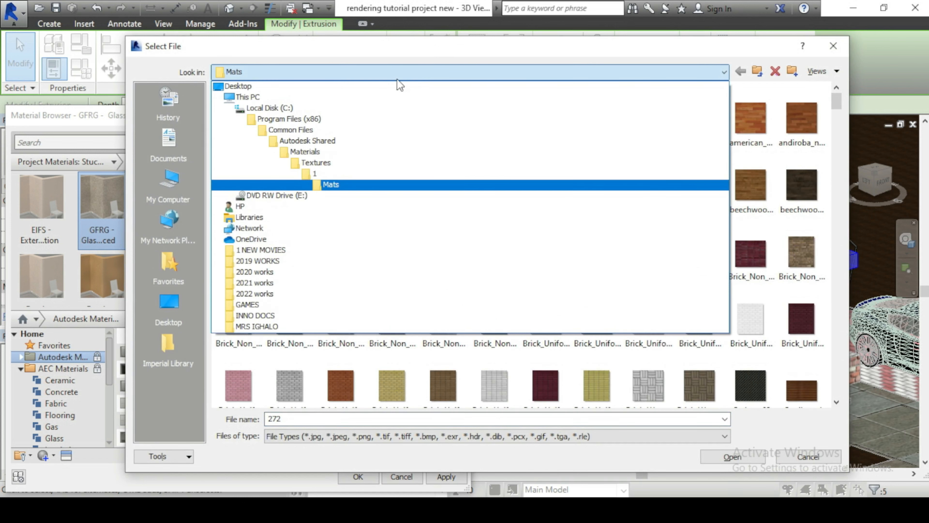
{"action": "left_click", "coordinate": [321, 166]}
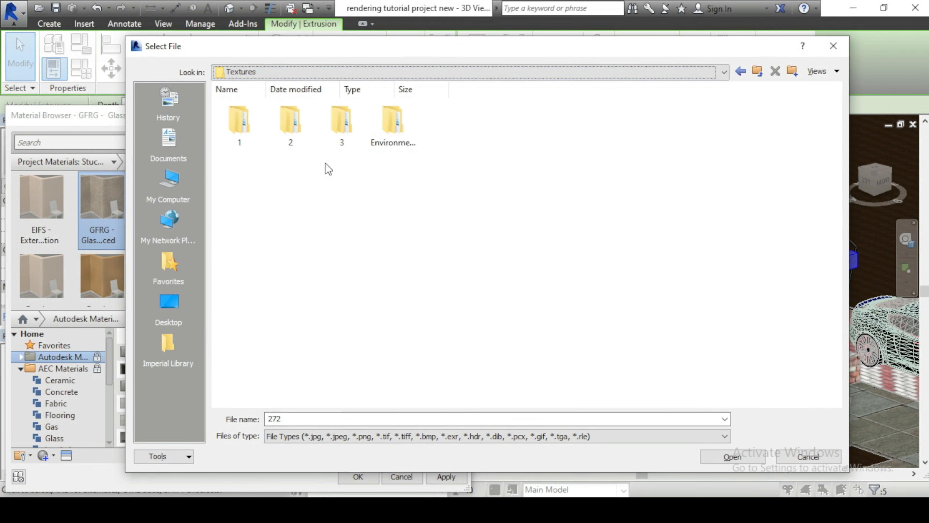
{"action": "double_click", "coordinate": [354, 138]}
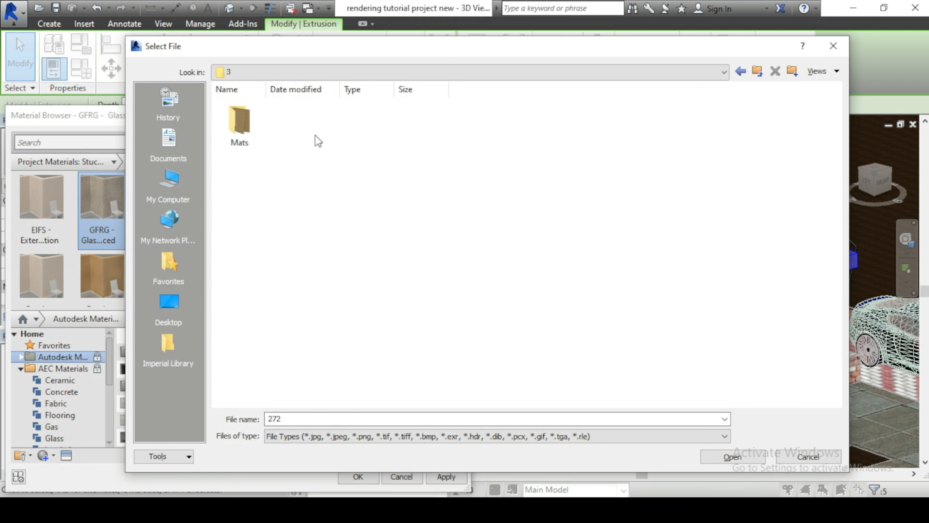
{"action": "double_click", "coordinate": [251, 133]}
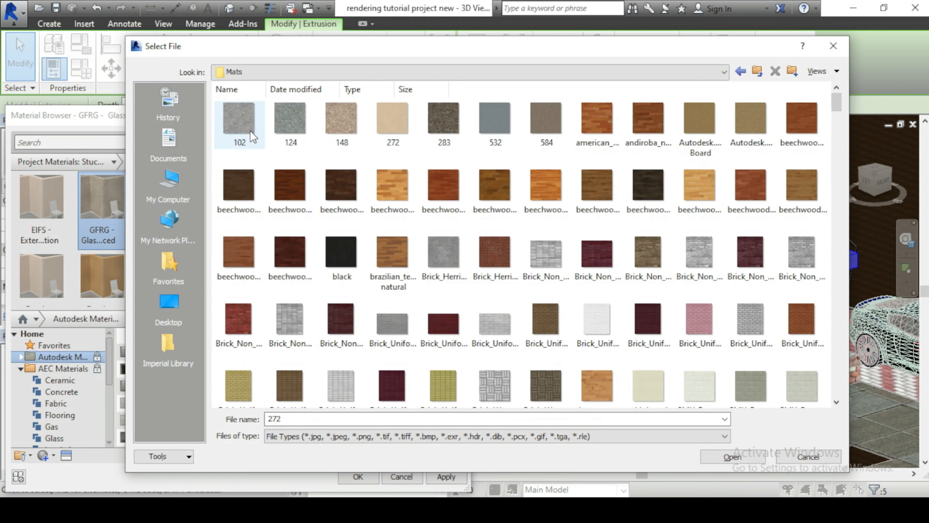
{"action": "scroll", "coordinate": [441, 300], "scroll_direction": "down", "scroll_amount": 10}
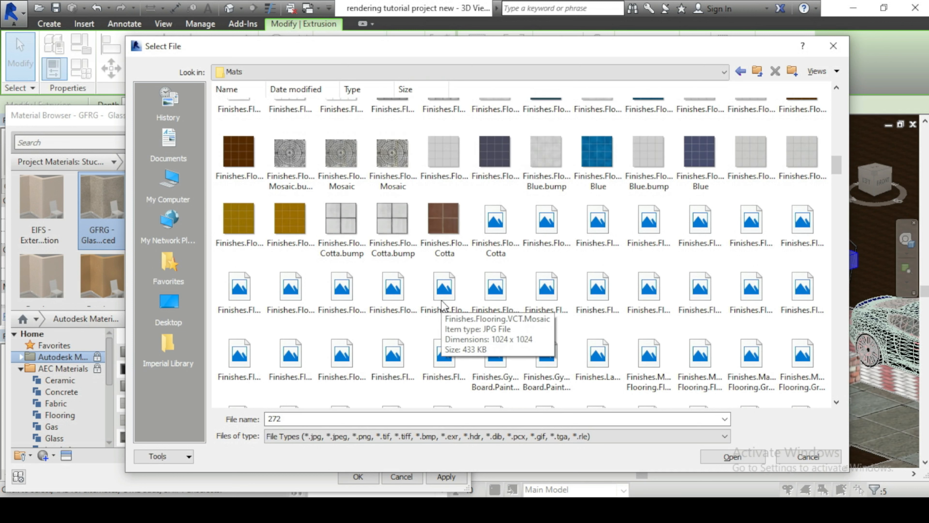
{"action": "scroll", "coordinate": [441, 300], "scroll_direction": "down", "scroll_amount": 5}
{"action": "scroll", "coordinate": [441, 300], "scroll_direction": "down", "scroll_amount": 5}
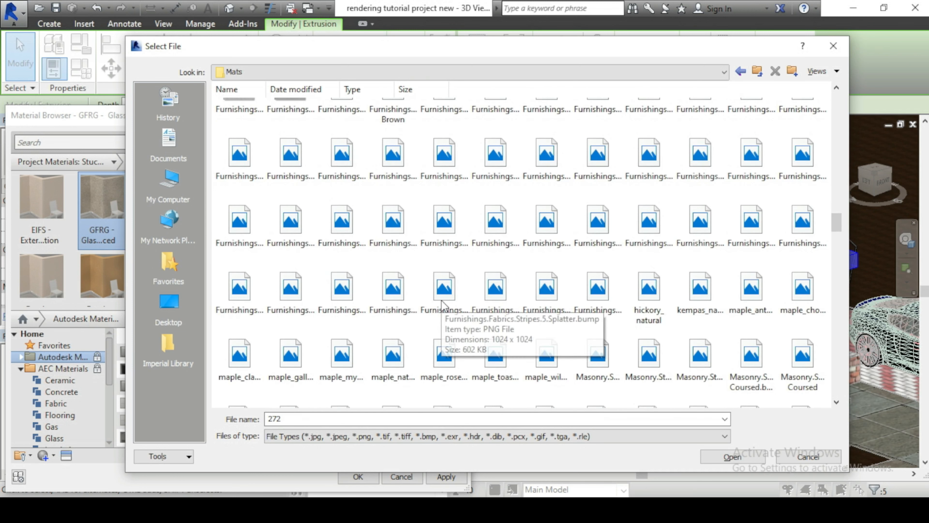
{"action": "scroll", "coordinate": [441, 300], "scroll_direction": "down", "scroll_amount": 5}
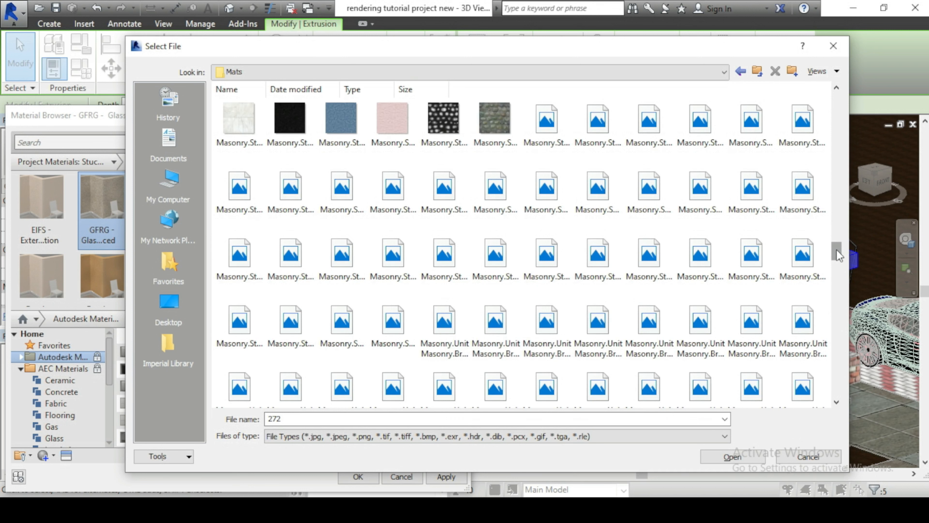
{"action": "scroll", "coordinate": [838, 255], "scroll_direction": "down", "scroll_amount": 5}
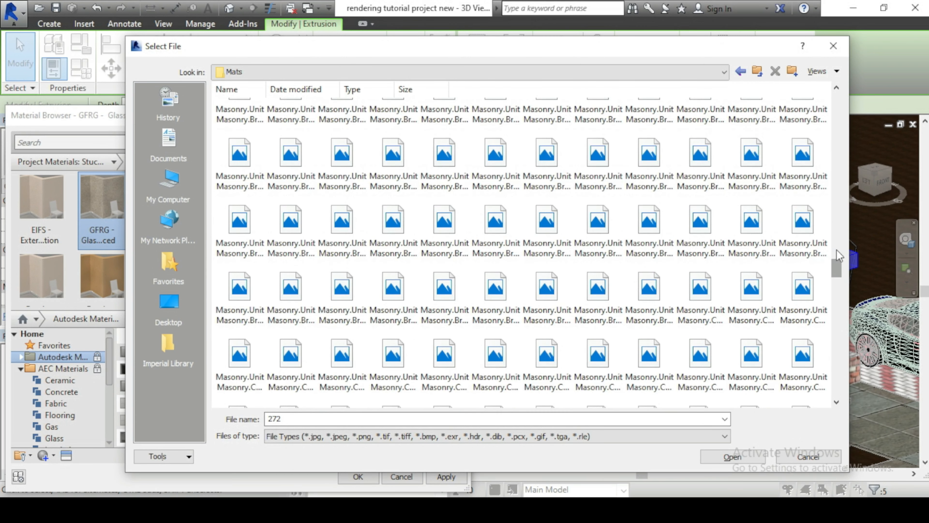
{"action": "left_click_drag", "start_coordinate": [841, 270], "coordinate": [843, 306]}
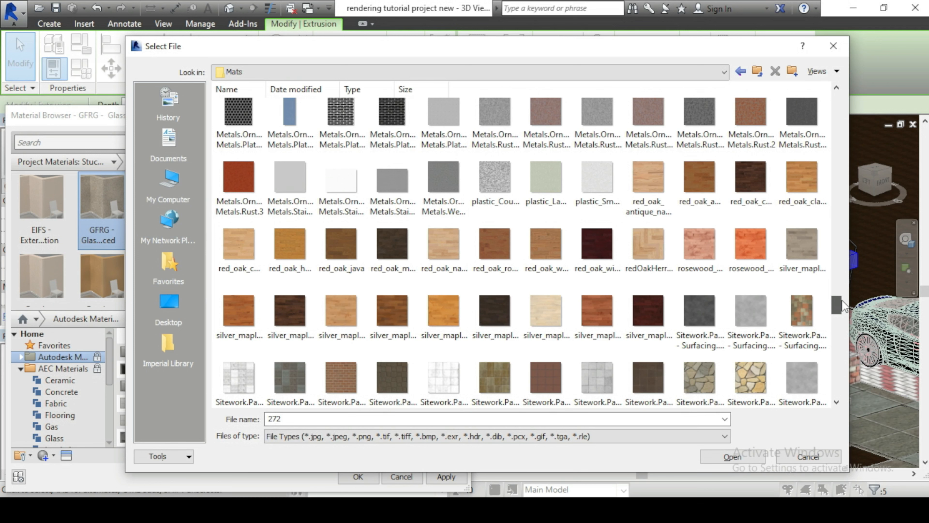
{"action": "left_click", "coordinate": [834, 45]}
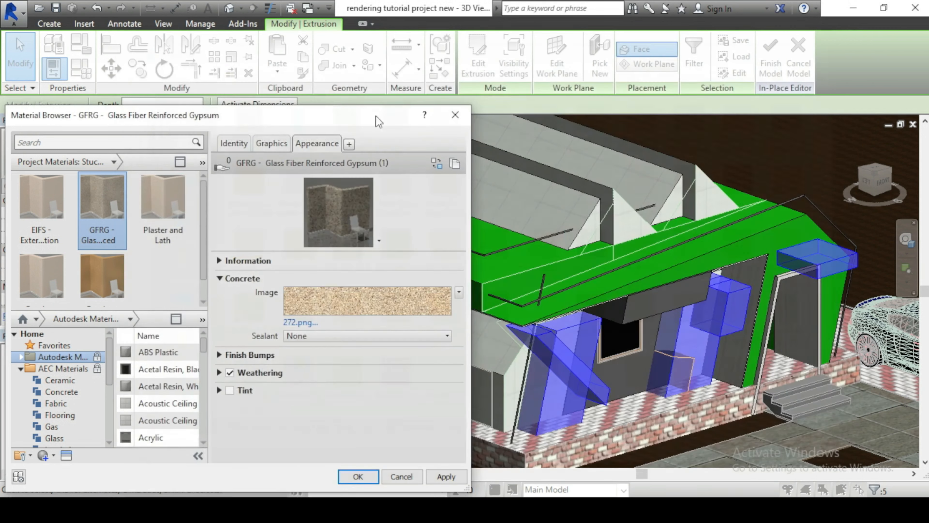
Replace the gypsum material's concrete image with beechwood_chocolateBrown from the Mats folder under Textures 3.
{"action": "left_click", "coordinate": [292, 323]}
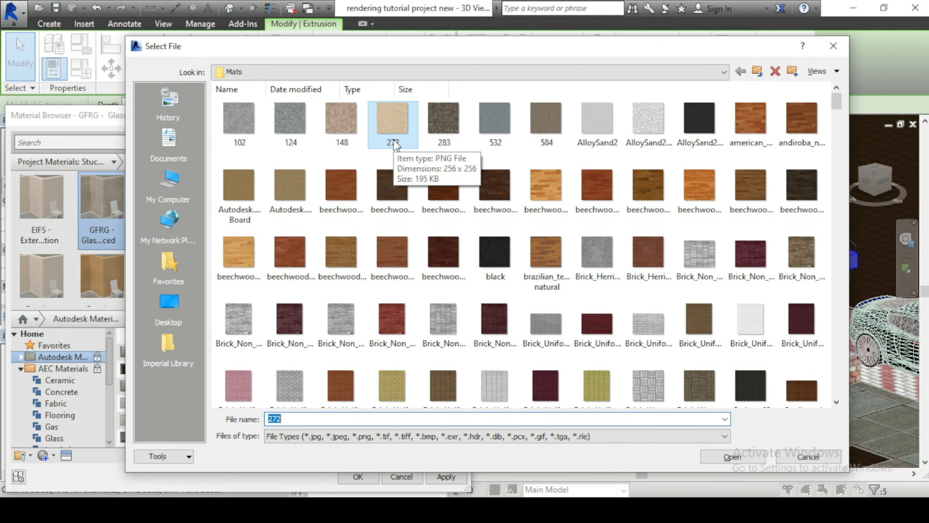
{"action": "scroll", "coordinate": [442, 234], "scroll_direction": "down", "scroll_amount": 5}
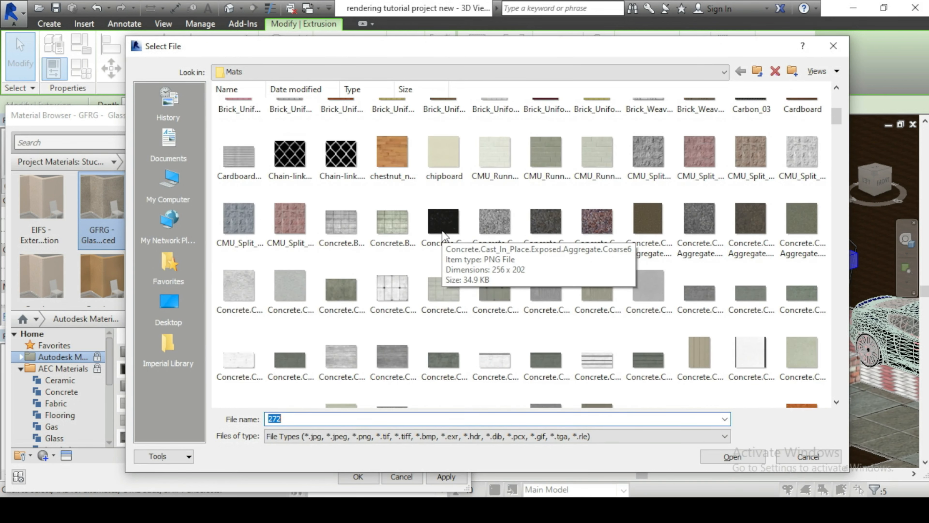
{"action": "scroll", "coordinate": [444, 236], "scroll_direction": "down", "scroll_amount": 5}
{"action": "scroll", "coordinate": [441, 232], "scroll_direction": "up", "scroll_amount": 10}
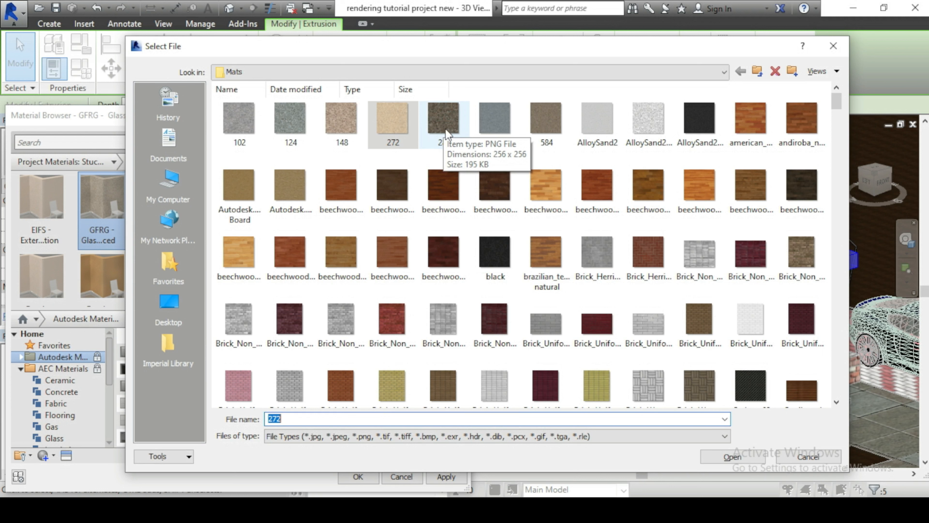
{"action": "left_click", "coordinate": [797, 186]}
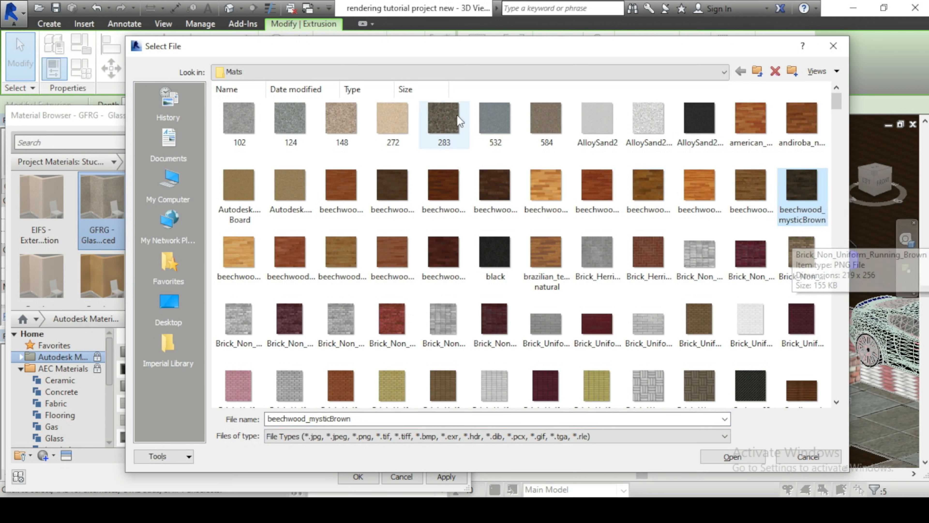
{"action": "left_click", "coordinate": [450, 76]}
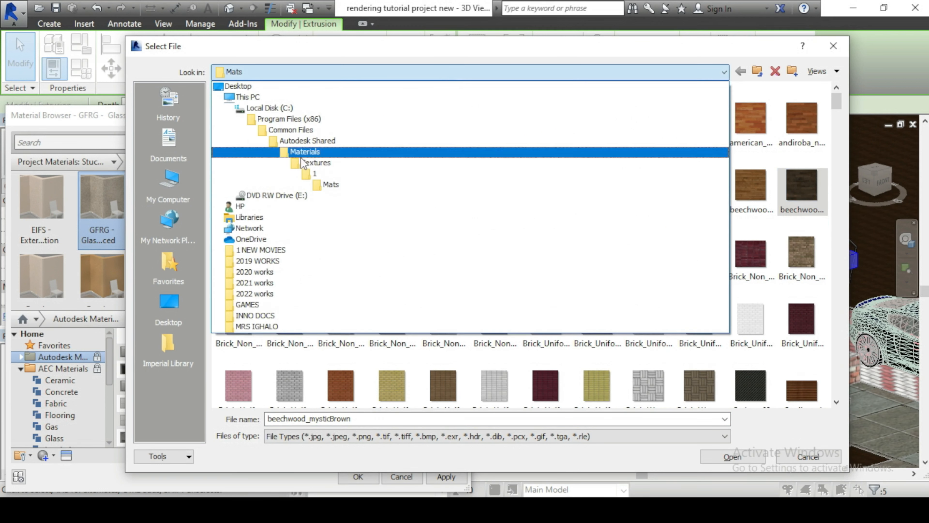
{"action": "left_click", "coordinate": [309, 167]}
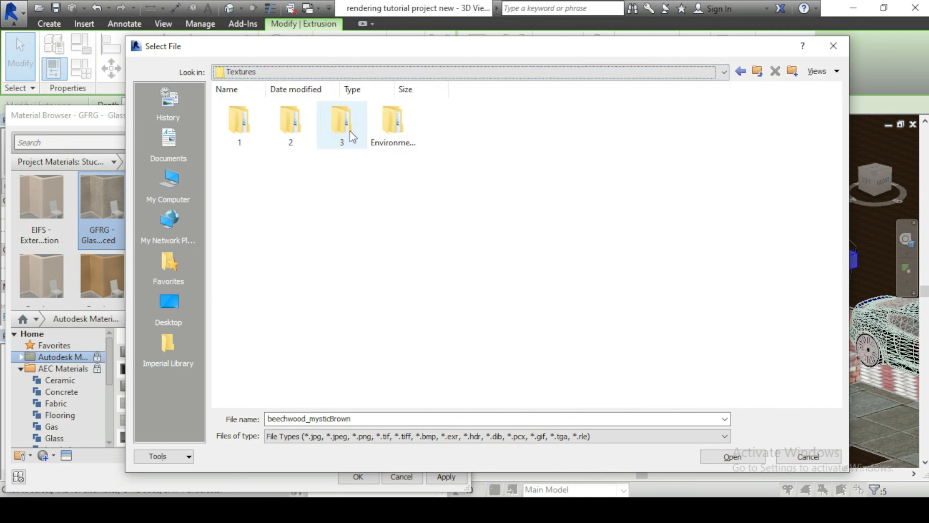
{"action": "double_click", "coordinate": [348, 130]}
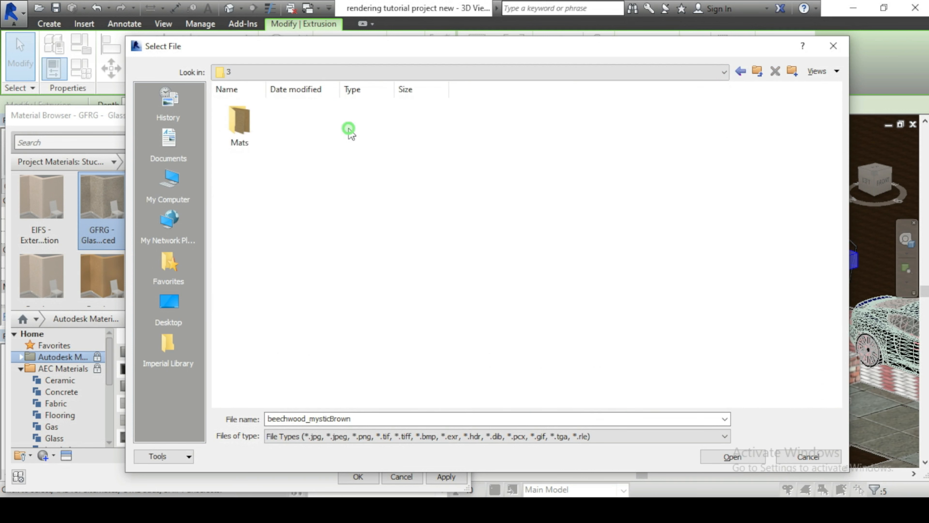
{"action": "double_click", "coordinate": [263, 135]}
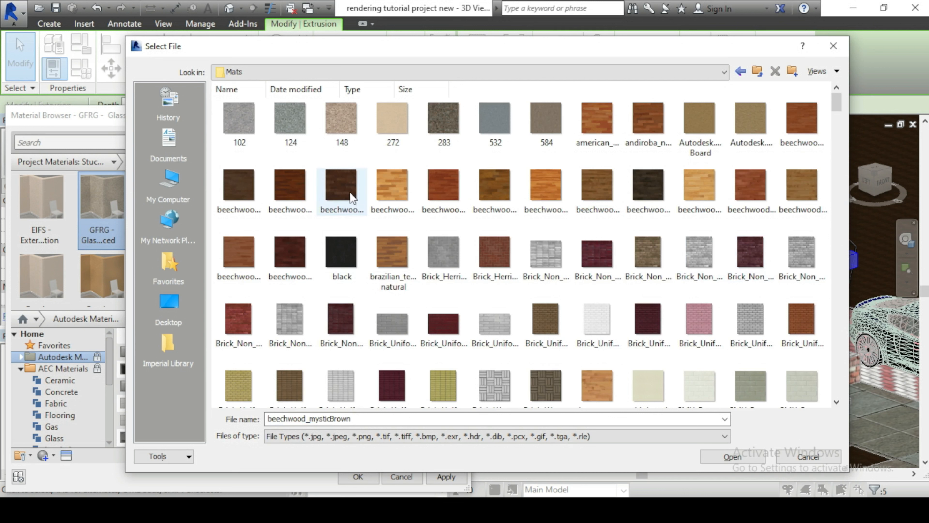
{"action": "left_click", "coordinate": [342, 187]}
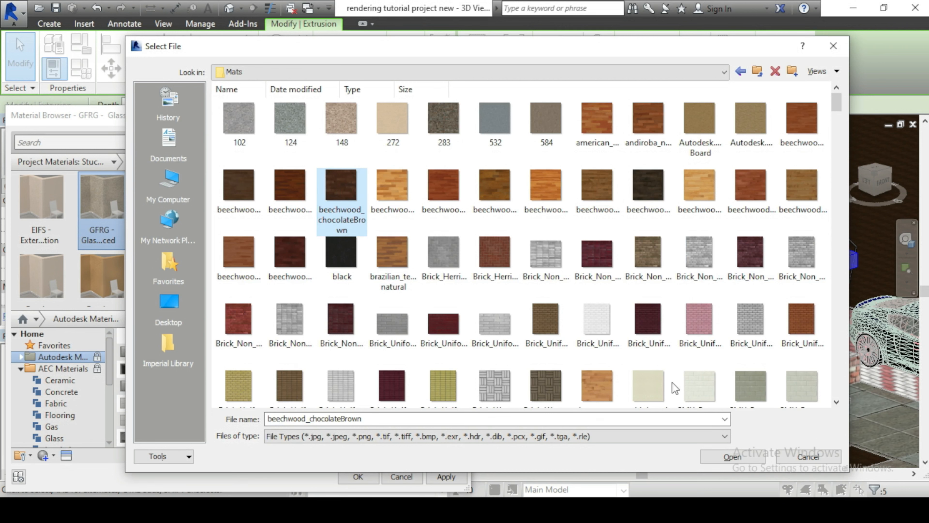
{"action": "left_click", "coordinate": [734, 457]}
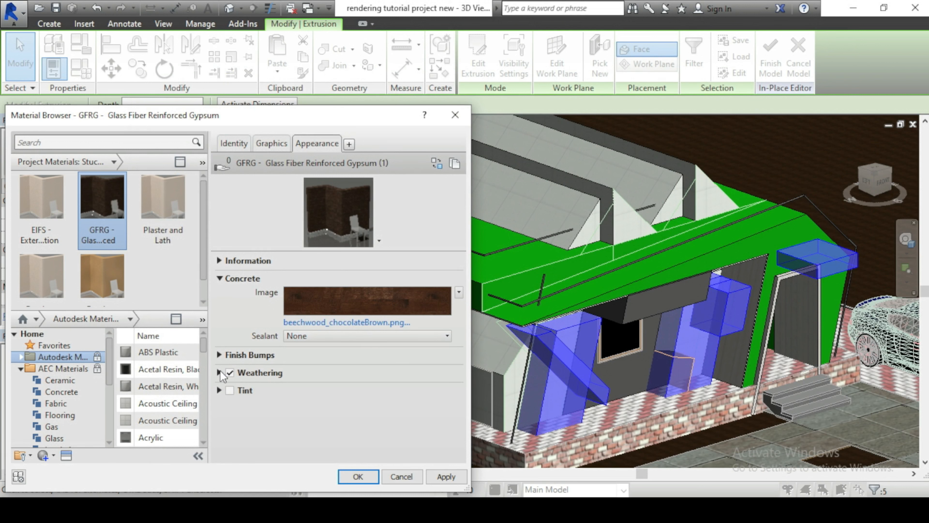
{"action": "left_click", "coordinate": [219, 372]}
{"action": "left_click", "coordinate": [296, 388]}
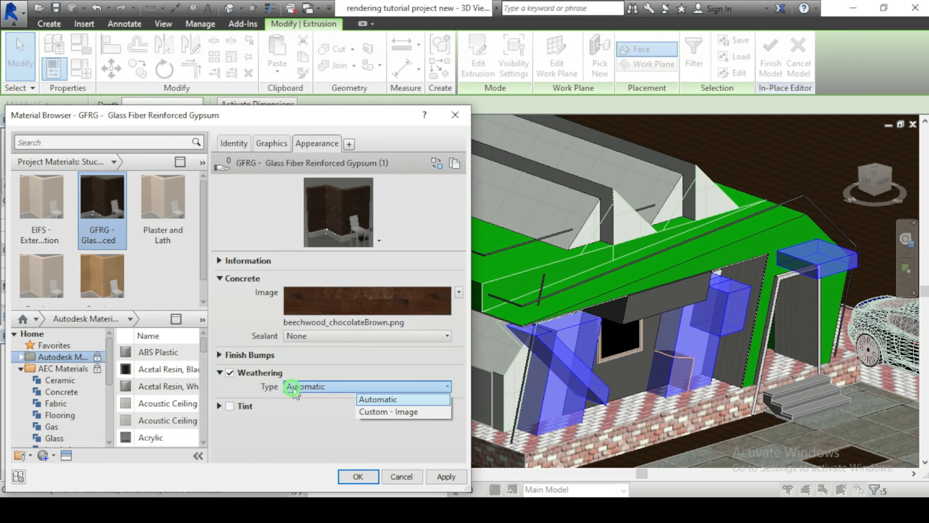
{"action": "left_click", "coordinate": [219, 373]}
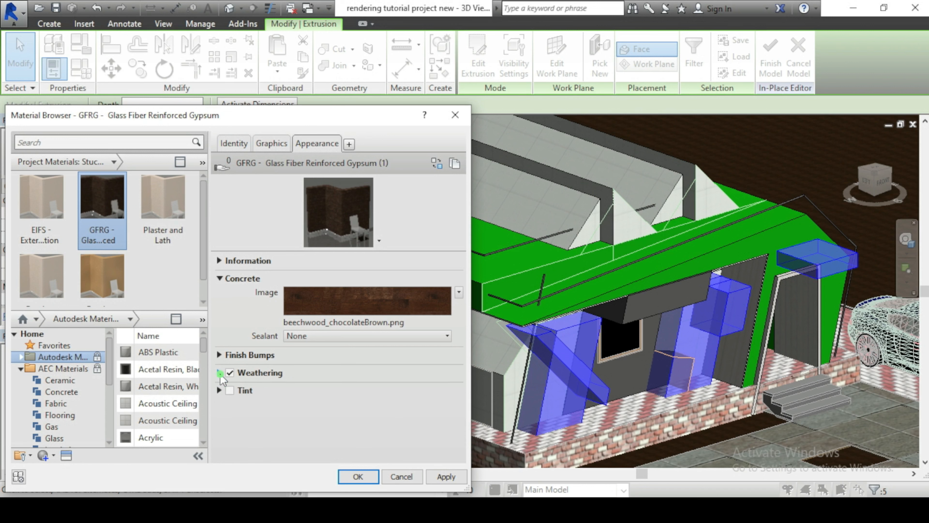
Set the beechwood texture's sample size to 600 mm in width and height and apply the edited material to the extrusions.
{"action": "left_click", "coordinate": [333, 303]}
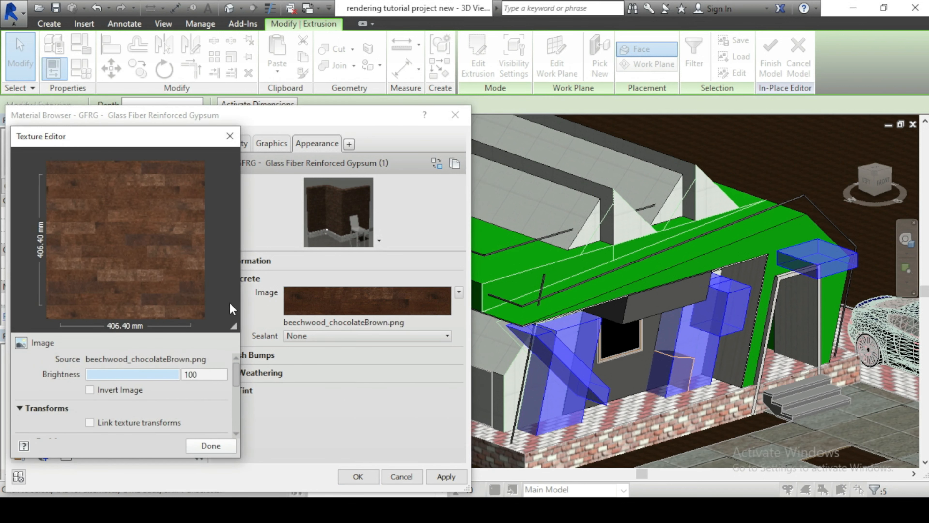
{"action": "scroll", "coordinate": [236, 379], "scroll_direction": "down", "scroll_amount": 2}
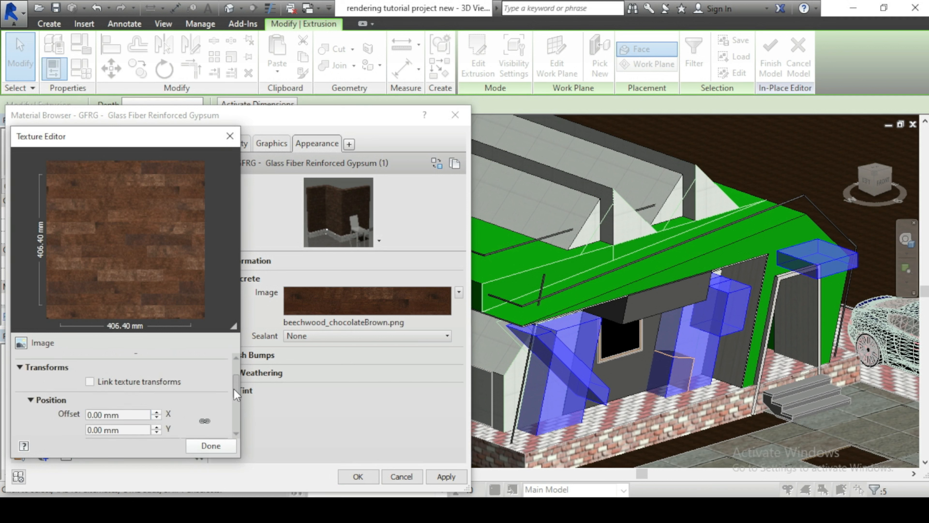
{"action": "scroll", "coordinate": [234, 389], "scroll_direction": "down", "scroll_amount": 3}
{"action": "left_click", "coordinate": [137, 394]}
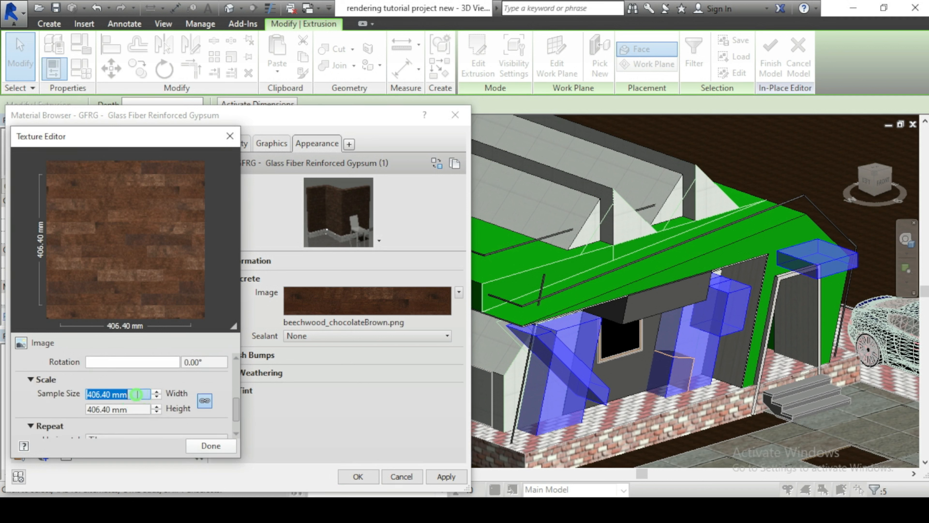
{"action": "type", "text": "600"}
{"action": "key", "text": "Tab"}
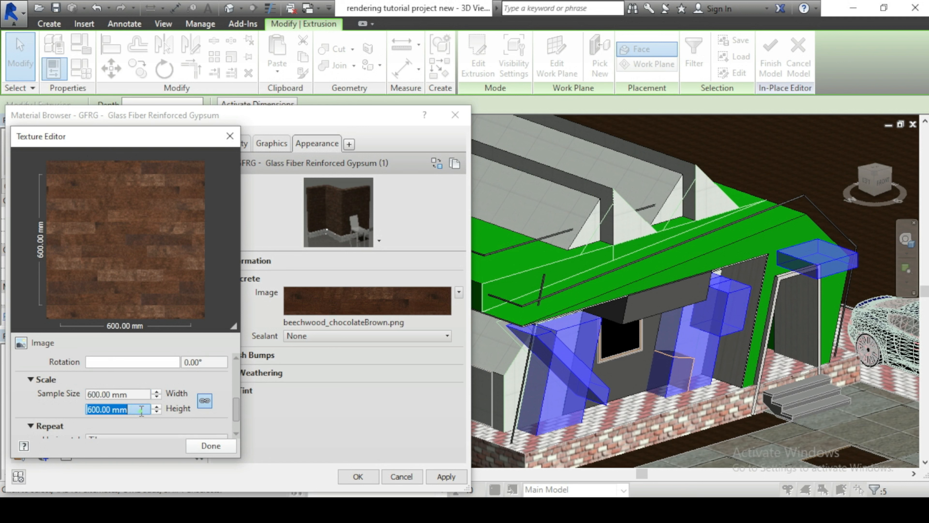
{"action": "left_click", "coordinate": [210, 446]}
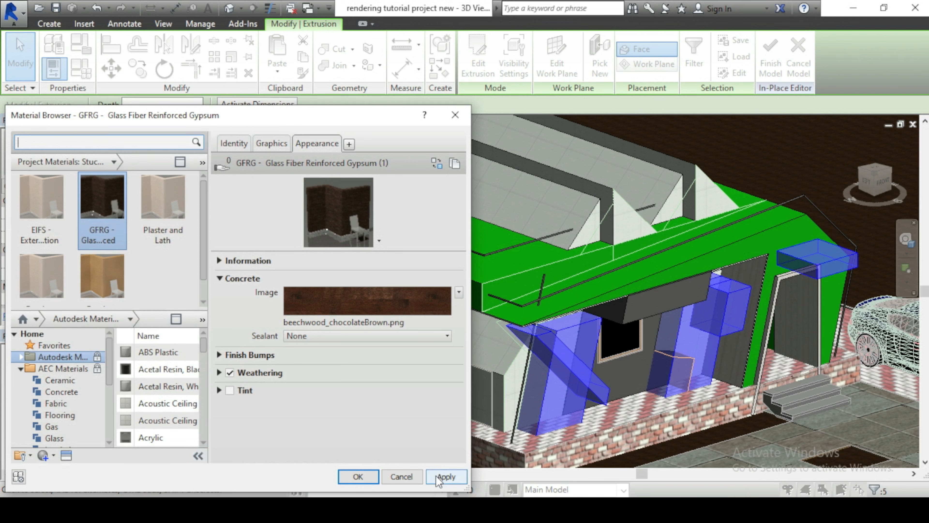
{"action": "left_click", "coordinate": [443, 477]}
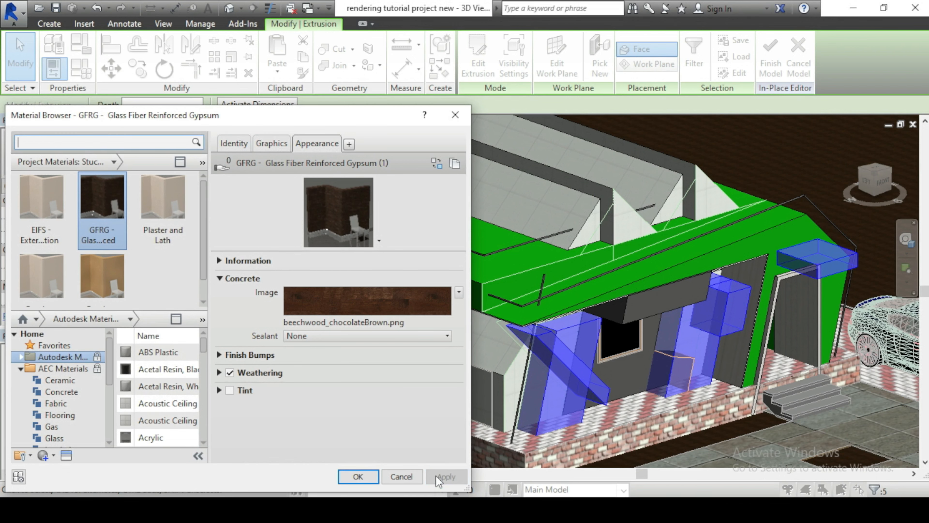
{"action": "left_click", "coordinate": [358, 476]}
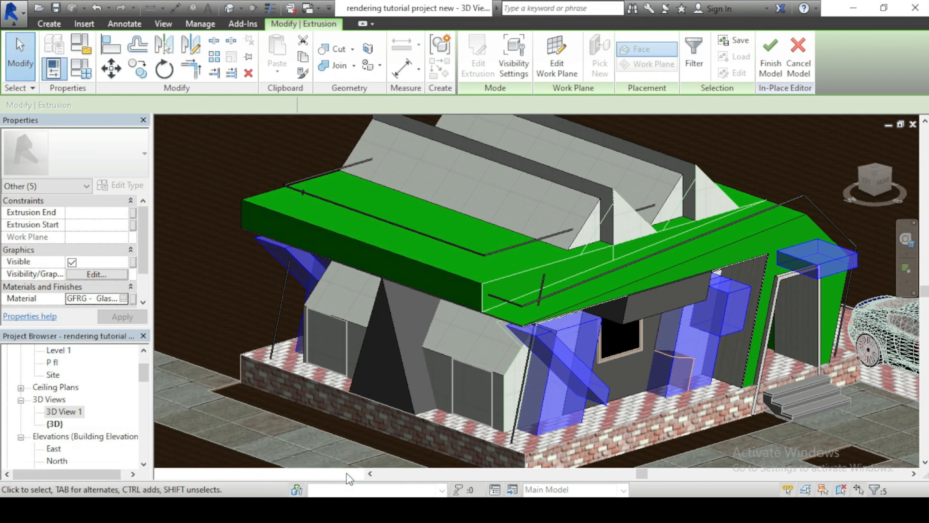
{"action": "left_click", "coordinate": [241, 313]}
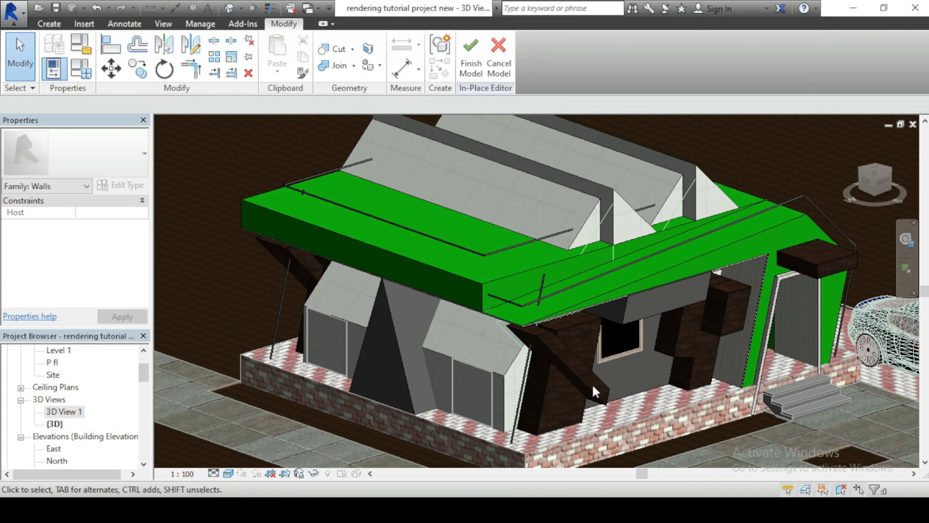
Inspect the wood-textured braces, wall blocks and canopy, and open the 3D View 1 perspective.
{"action": "scroll", "coordinate": [594, 392], "scroll_direction": "up", "scroll_amount": 5}
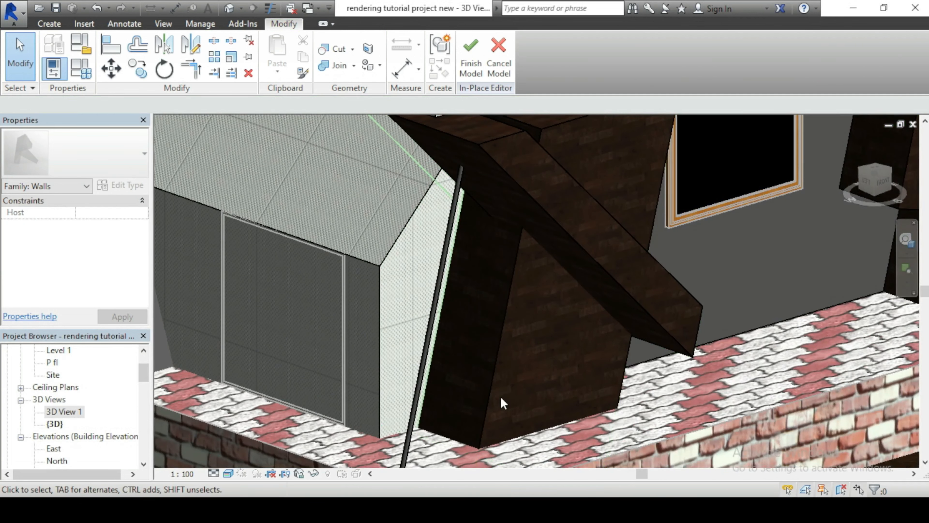
{"action": "scroll", "coordinate": [503, 403], "scroll_direction": "down", "scroll_amount": 5}
{"action": "scroll", "coordinate": [378, 395], "scroll_direction": "up", "scroll_amount": 3}
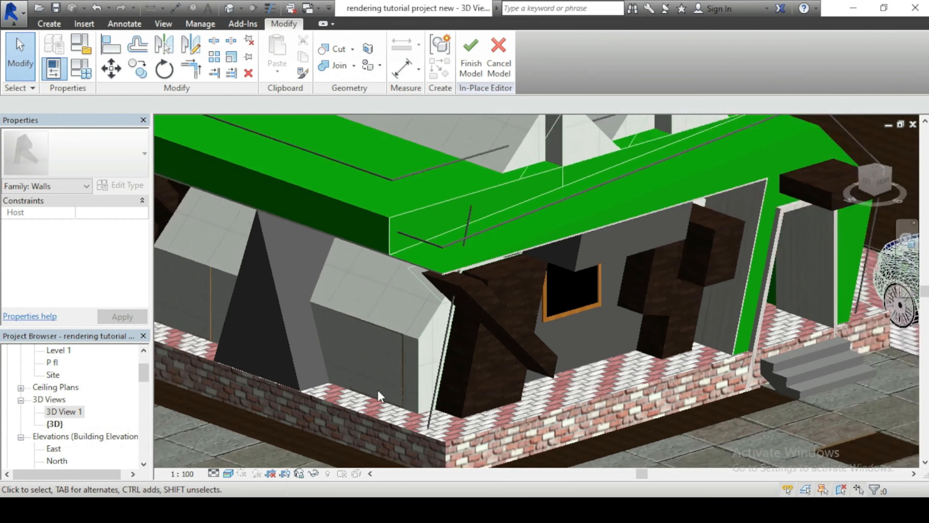
{"action": "scroll", "coordinate": [379, 395], "scroll_direction": "down", "scroll_amount": 3}
{"action": "scroll", "coordinate": [358, 254], "scroll_direction": "down", "scroll_amount": 3}
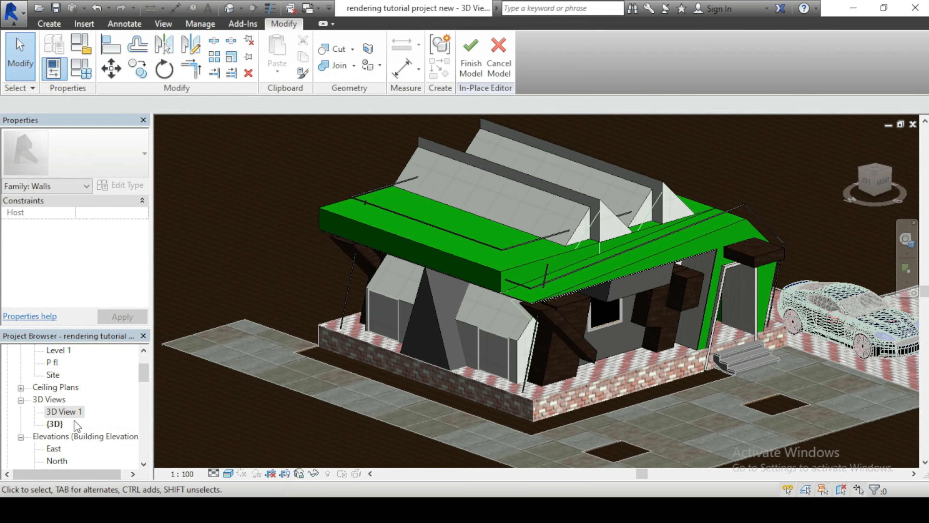
{"action": "double_click", "coordinate": [65, 411]}
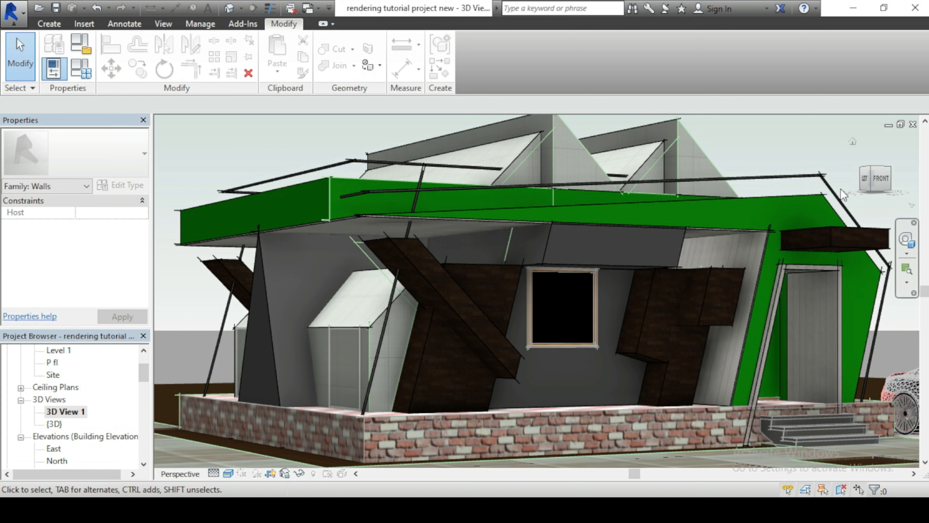
Assign the GFRG - Glass Fiber Reinforced Gypsum material to the grey extrusion band above the window.
{"action": "left_click", "coordinate": [544, 247]}
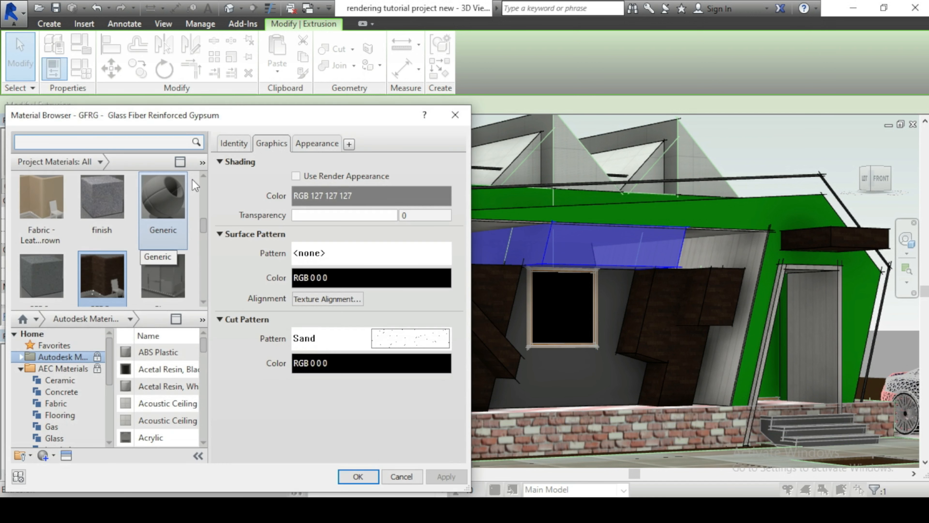
{"action": "left_click", "coordinate": [368, 476]}
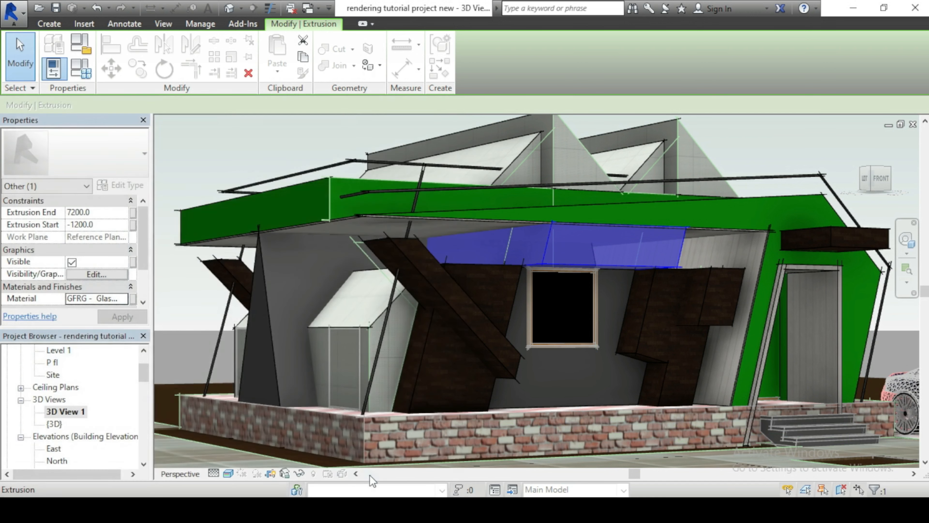
{"action": "left_click", "coordinate": [221, 136]}
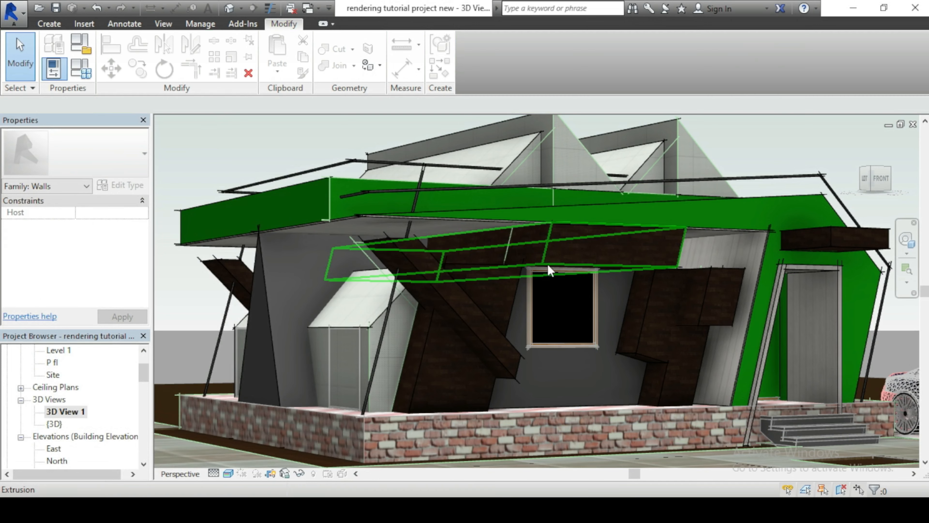
Inspect the wood texture on the band above the window up close and against the whole facade in perspective.
{"action": "scroll", "coordinate": [668, 264], "scroll_direction": "up", "scroll_amount": 3}
{"action": "scroll", "coordinate": [685, 263], "scroll_direction": "up", "scroll_amount": 2}
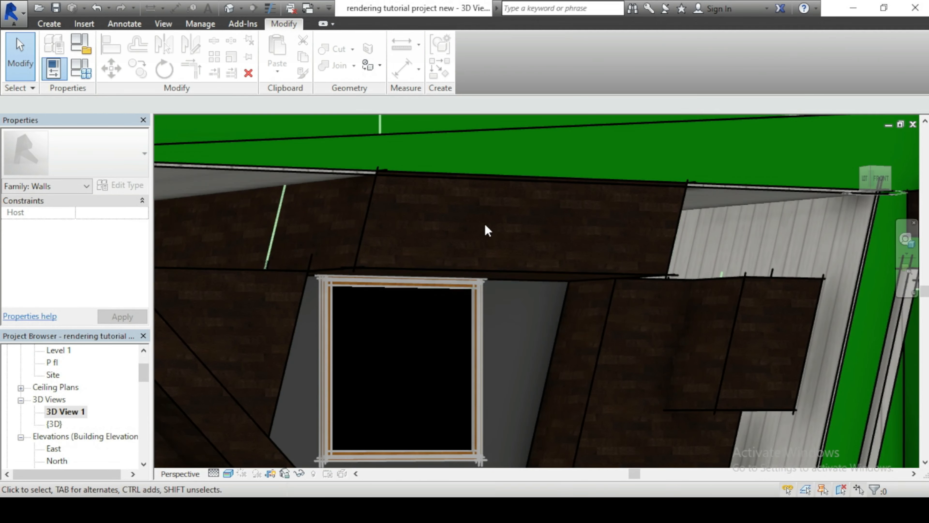
{"action": "scroll", "coordinate": [580, 218], "scroll_direction": "down", "scroll_amount": 2}
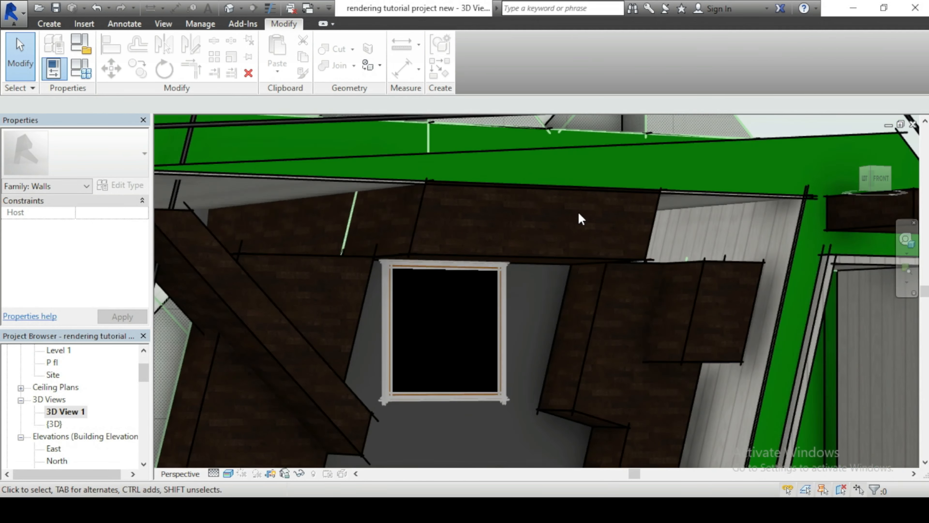
{"action": "scroll", "coordinate": [582, 219], "scroll_direction": "down", "scroll_amount": 2}
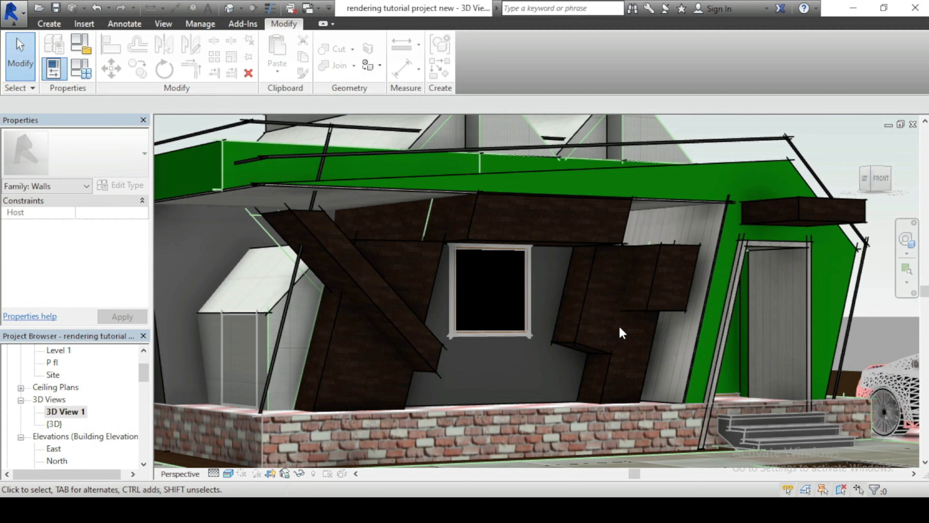
{"action": "scroll", "coordinate": [674, 344], "scroll_direction": "down", "scroll_amount": 3}
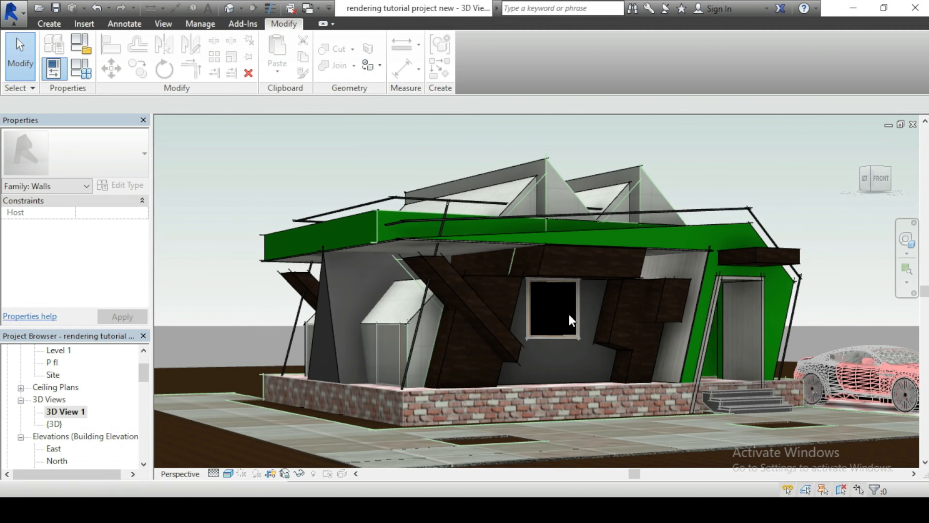
{"action": "scroll", "coordinate": [531, 339], "scroll_direction": "up", "scroll_amount": 2}
{"action": "scroll", "coordinate": [540, 351], "scroll_direction": "down", "scroll_amount": 1}
{"action": "scroll", "coordinate": [560, 203], "scroll_direction": "up", "scroll_amount": 1}
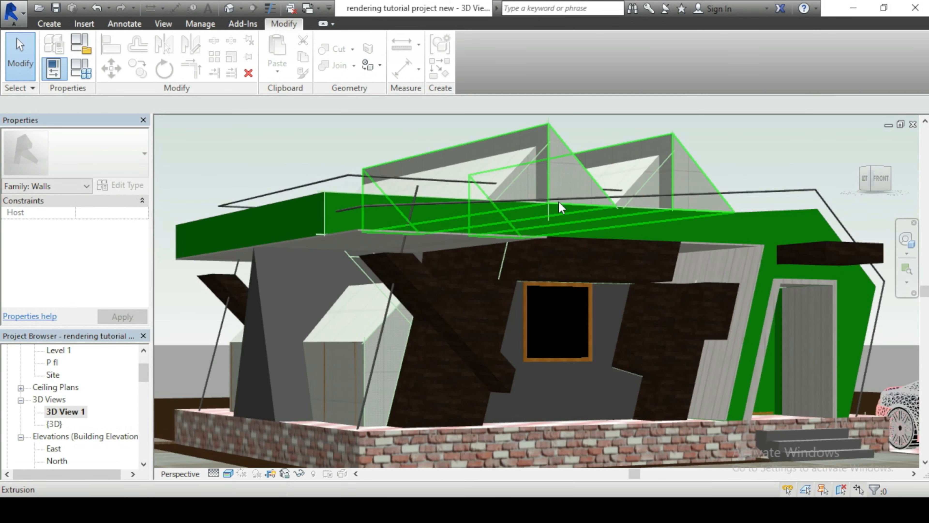
{"action": "scroll", "coordinate": [537, 323], "scroll_direction": "up", "scroll_amount": 1}
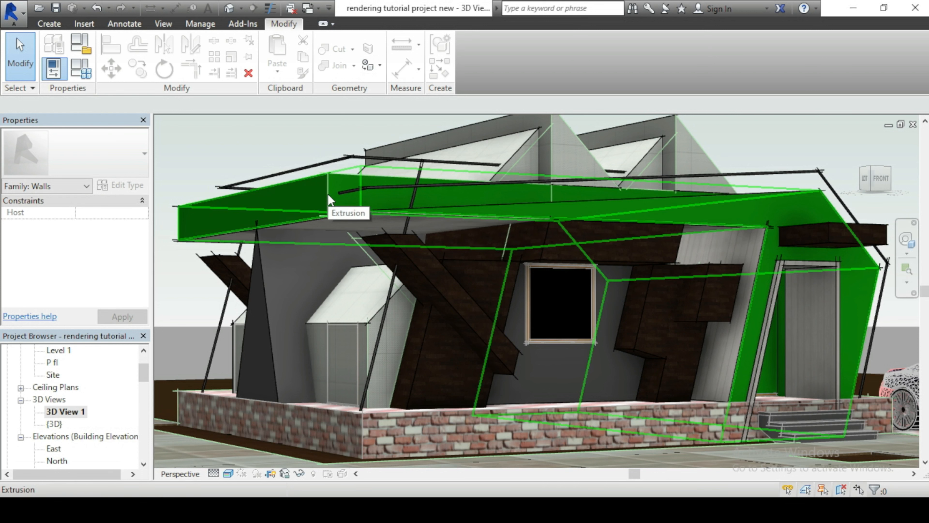
Open the material selection for the green roof-and-wall frame extrusion and filter the project materials to Unassigned.
{"action": "left_click", "coordinate": [322, 200]}
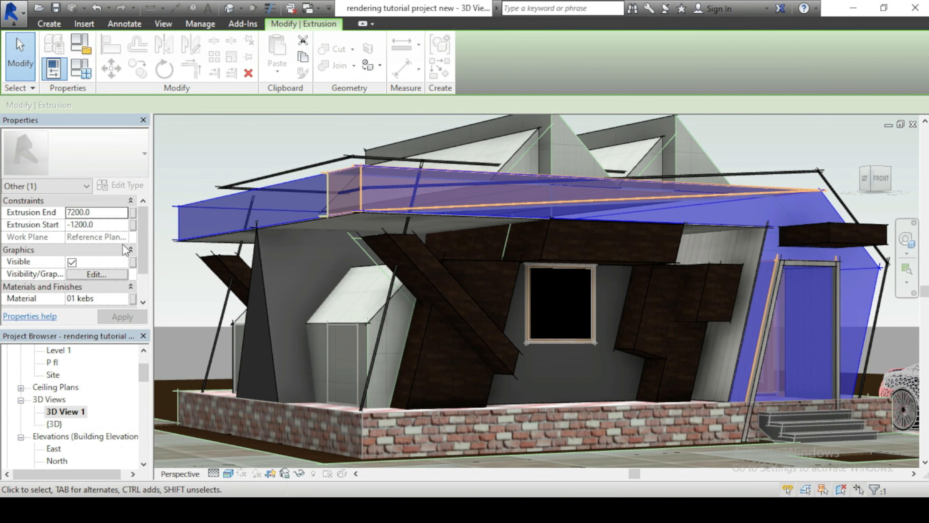
{"action": "scroll", "coordinate": [138, 234], "scroll_direction": "down", "scroll_amount": 3}
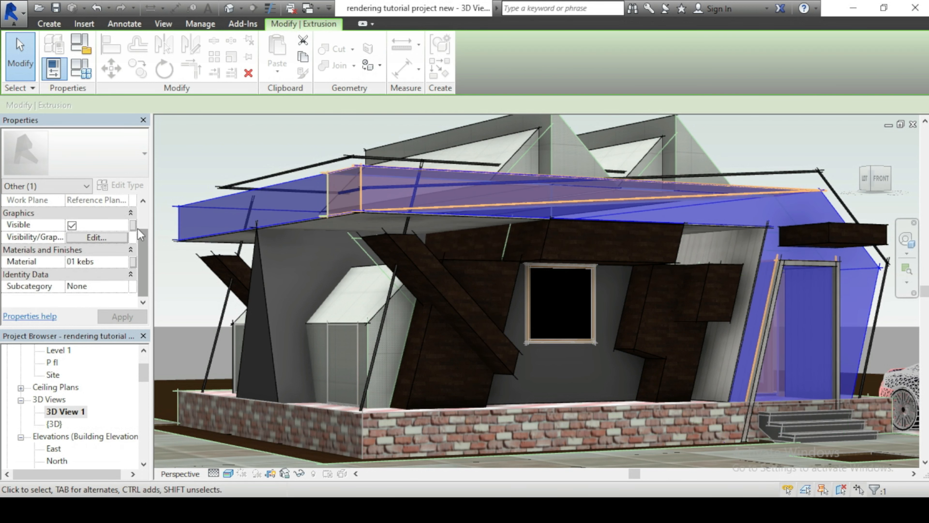
{"action": "double_click", "coordinate": [124, 262]}
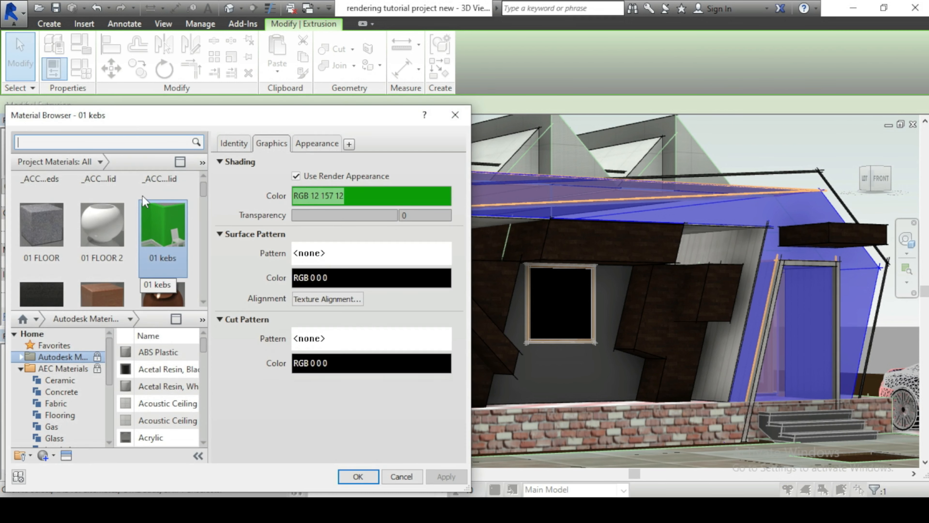
{"action": "scroll", "coordinate": [161, 227], "scroll_direction": "up", "scroll_amount": 2}
{"action": "left_click", "coordinate": [100, 162]}
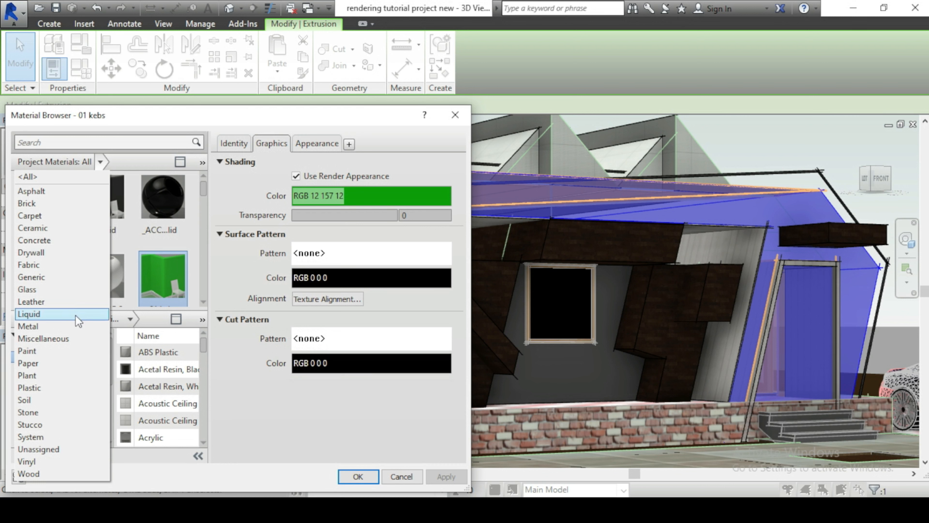
{"action": "left_click", "coordinate": [40, 449]}
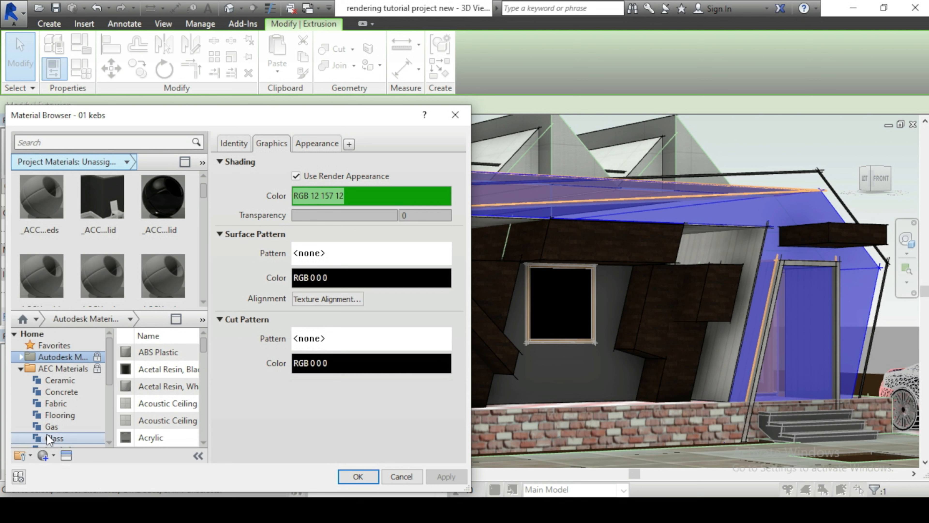
Look through the unassigned materials and choose Render Material 0-127-31 for the green frame.
{"action": "left_click", "coordinate": [324, 143]}
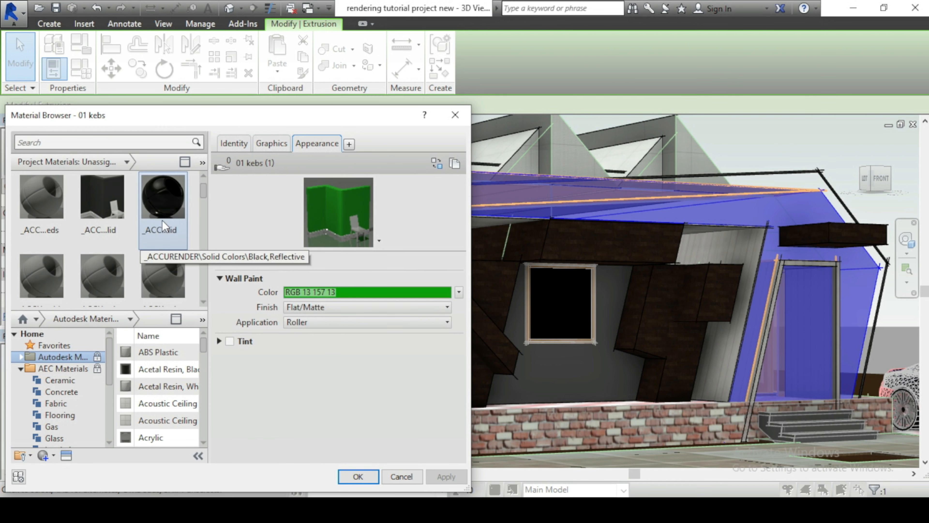
{"action": "left_click", "coordinate": [127, 162]}
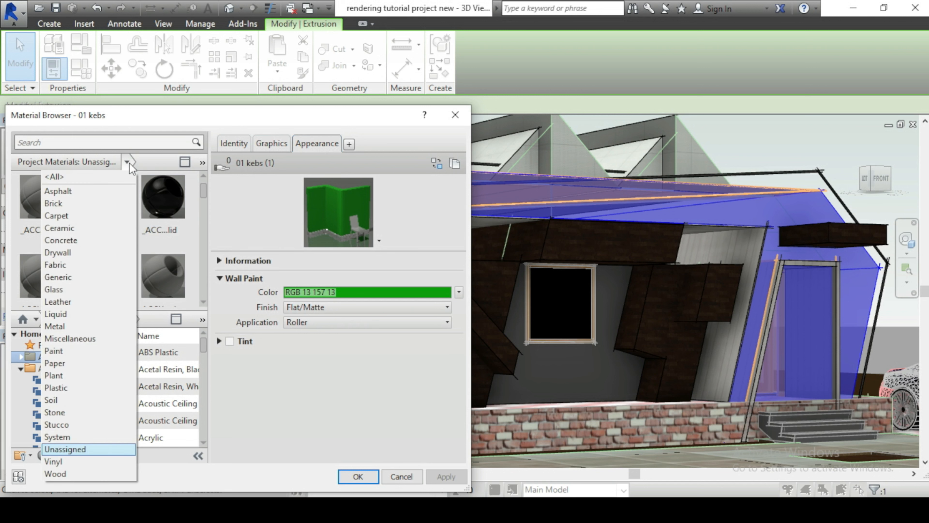
{"action": "left_click", "coordinate": [203, 187]}
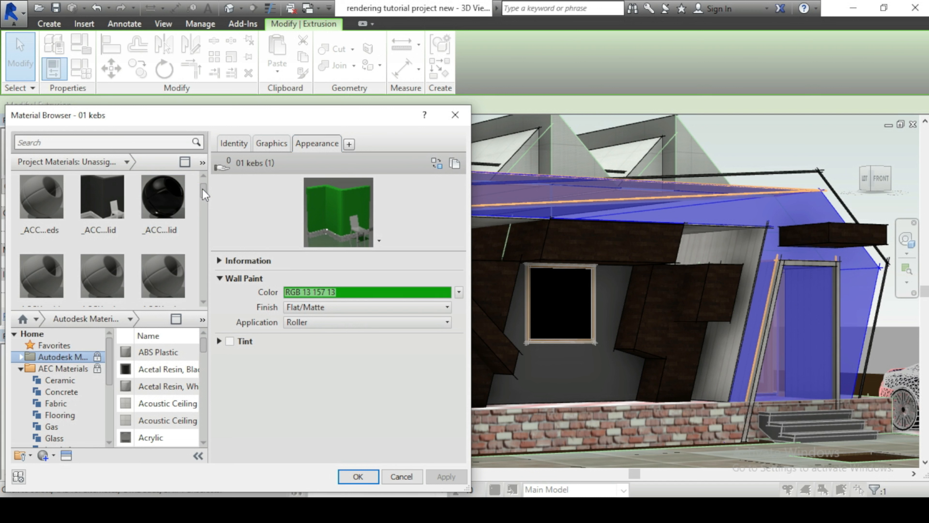
{"action": "scroll", "coordinate": [204, 194], "scroll_direction": "down", "scroll_amount": 6}
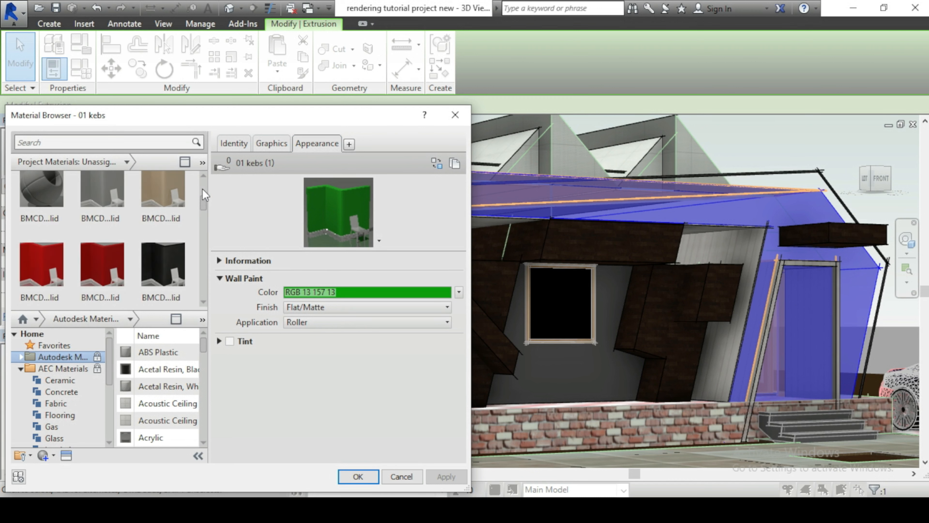
{"action": "scroll", "coordinate": [44, 264], "scroll_direction": "up", "scroll_amount": 3}
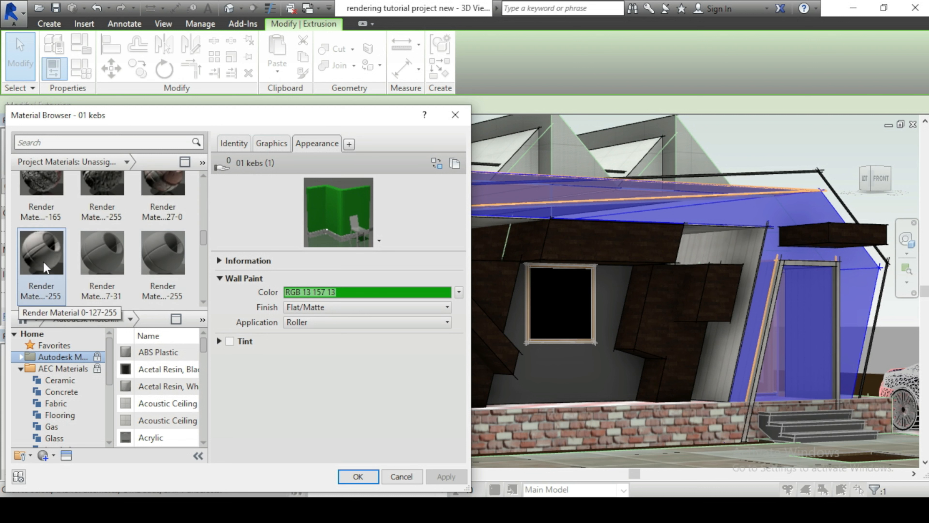
{"action": "left_click", "coordinate": [95, 261]}
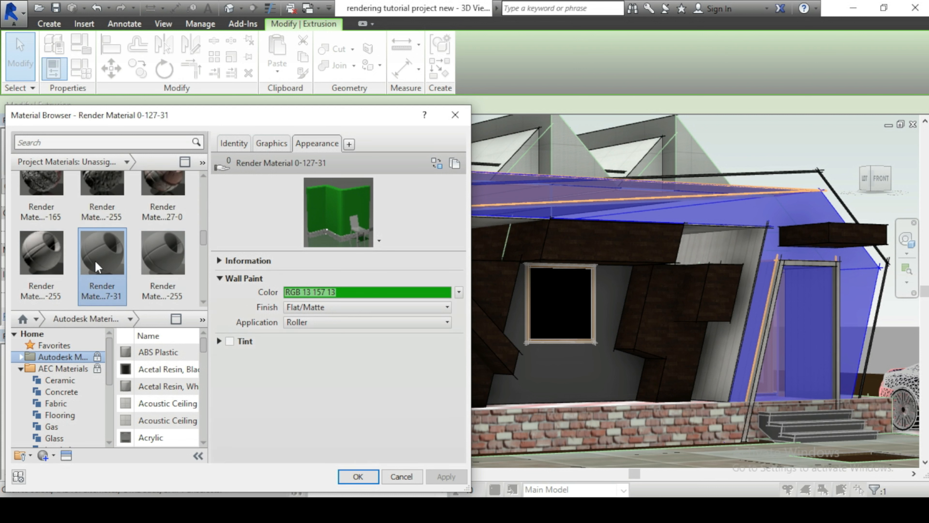
Enable Use Render Appearance in the shading of Render Material 0-127-31 and open its appearance settings.
{"action": "left_click", "coordinate": [279, 143]}
{"action": "left_click", "coordinate": [297, 176]}
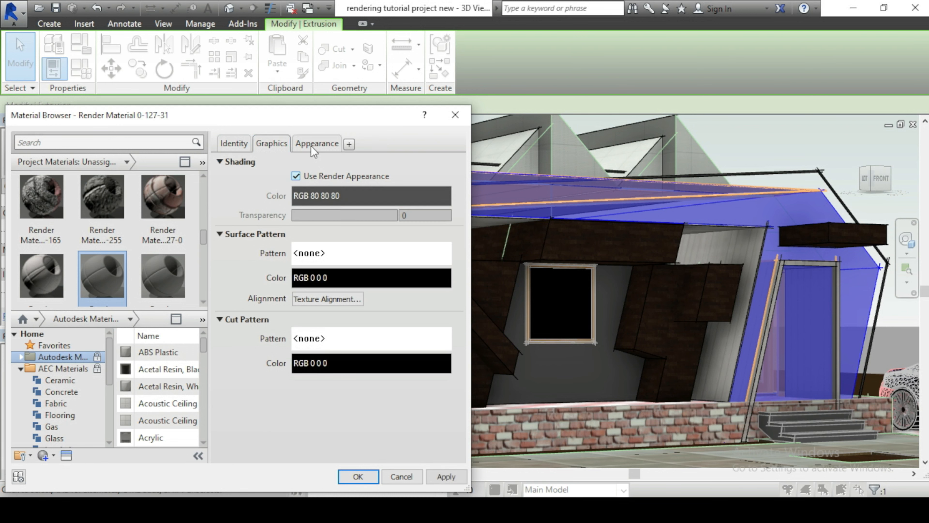
{"action": "left_click", "coordinate": [315, 144]}
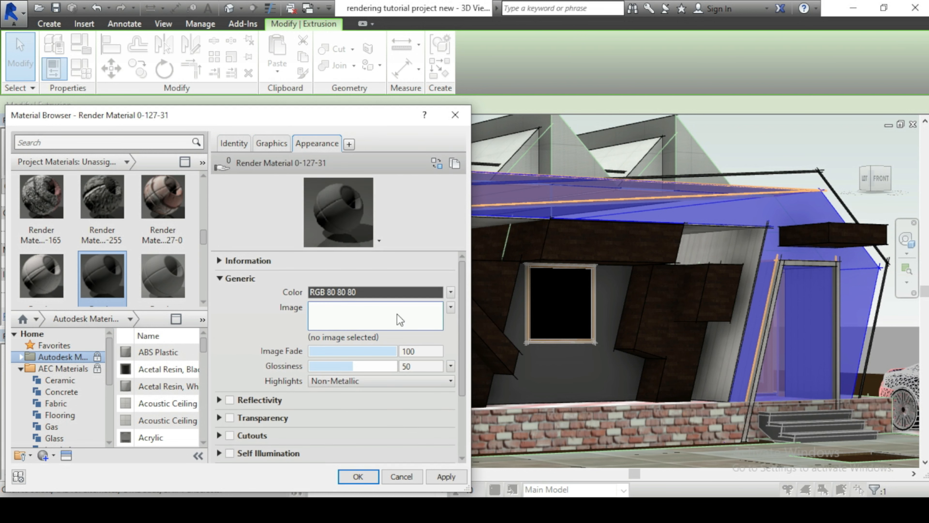
Browse the texture images in the Mats folder under Textures 3 for an image for Render Material 0-127-31.
{"action": "left_click", "coordinate": [378, 309]}
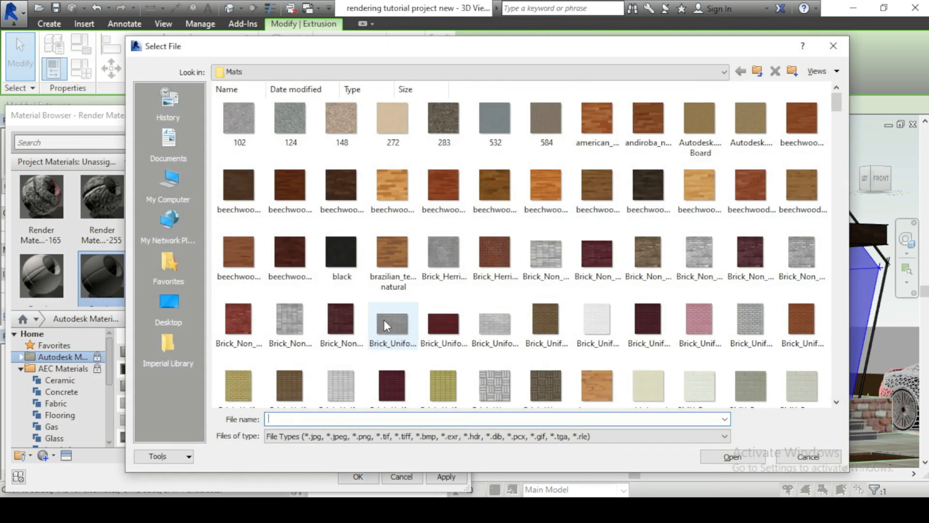
{"action": "left_click", "coordinate": [444, 68]}
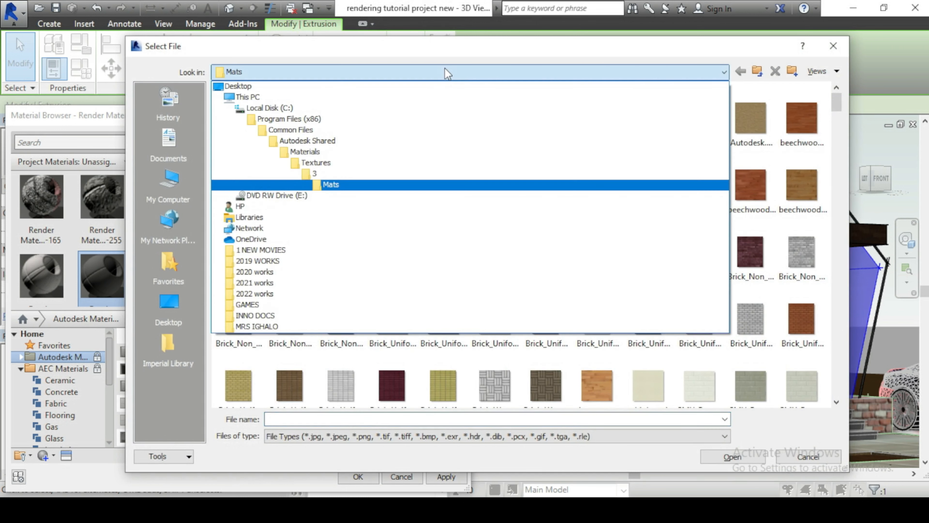
{"action": "left_click", "coordinate": [323, 184]}
{"action": "scroll", "coordinate": [539, 267], "scroll_direction": "down", "scroll_amount": 10}
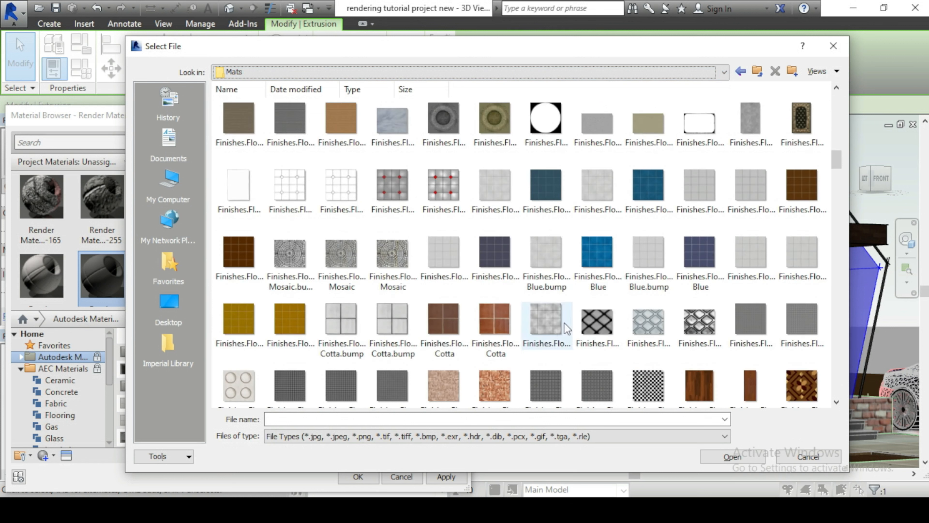
{"action": "scroll", "coordinate": [738, 262], "scroll_direction": "down", "scroll_amount": 3}
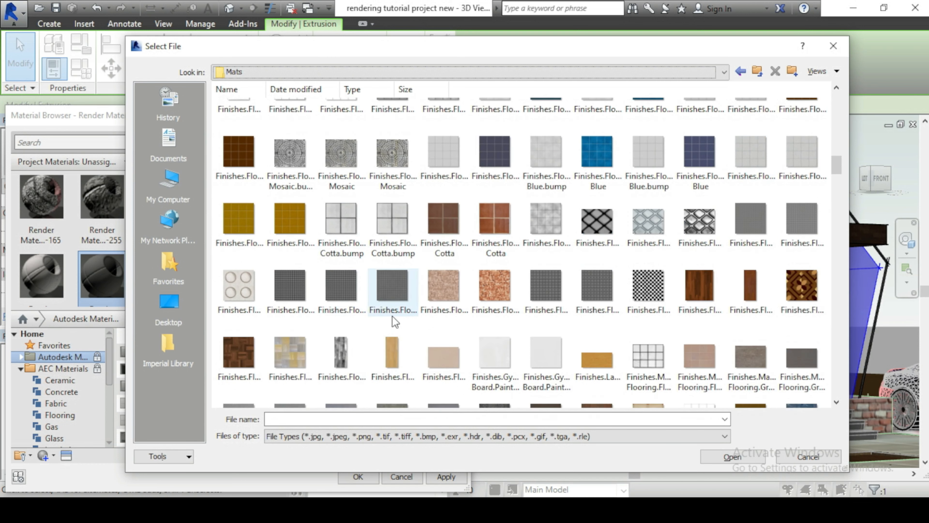
{"action": "scroll", "coordinate": [392, 316], "scroll_direction": "up", "scroll_amount": 3}
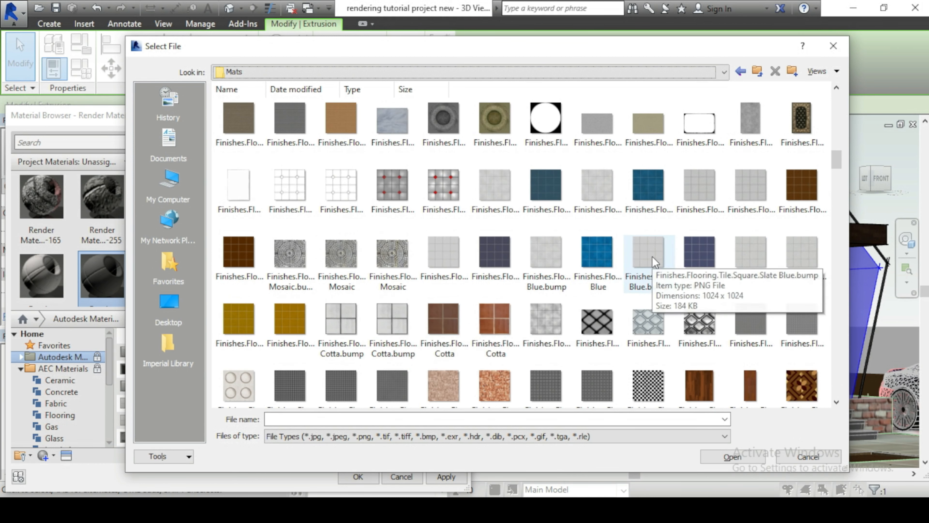
{"action": "scroll", "coordinate": [653, 258], "scroll_direction": "down", "scroll_amount": 3}
{"action": "scroll", "coordinate": [655, 261], "scroll_direction": "down", "scroll_amount": 2}
{"action": "scroll", "coordinate": [655, 262], "scroll_direction": "down", "scroll_amount": 3}
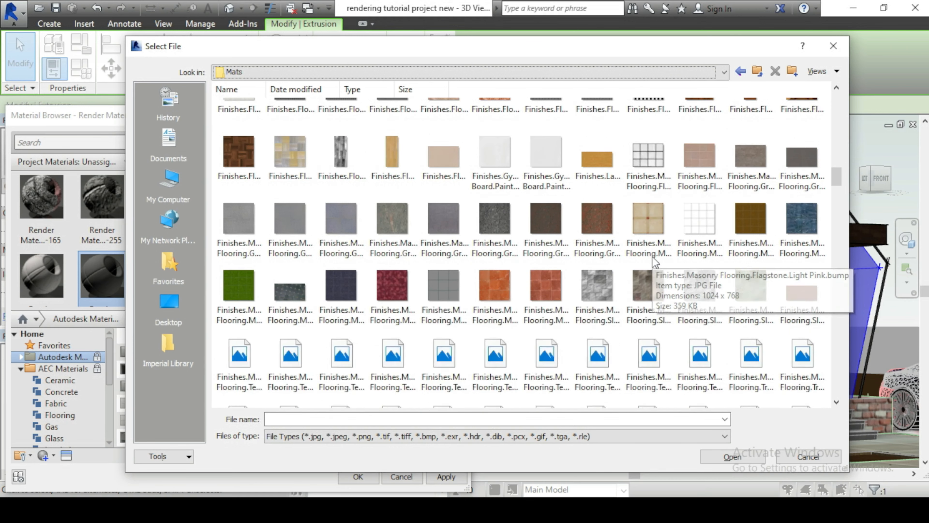
{"action": "scroll", "coordinate": [652, 257], "scroll_direction": "down", "scroll_amount": 3}
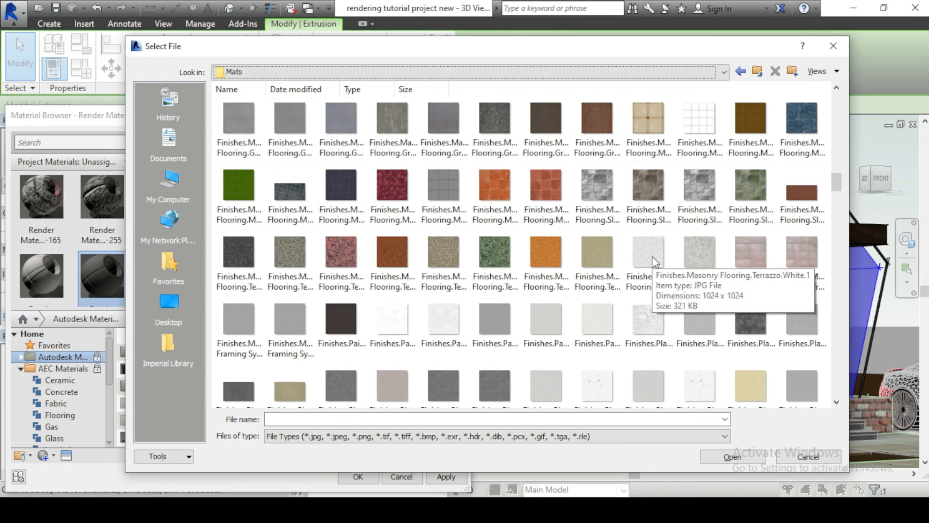
{"action": "scroll", "coordinate": [653, 258], "scroll_direction": "down", "scroll_amount": 2}
{"action": "scroll", "coordinate": [652, 257], "scroll_direction": "up", "scroll_amount": 6}
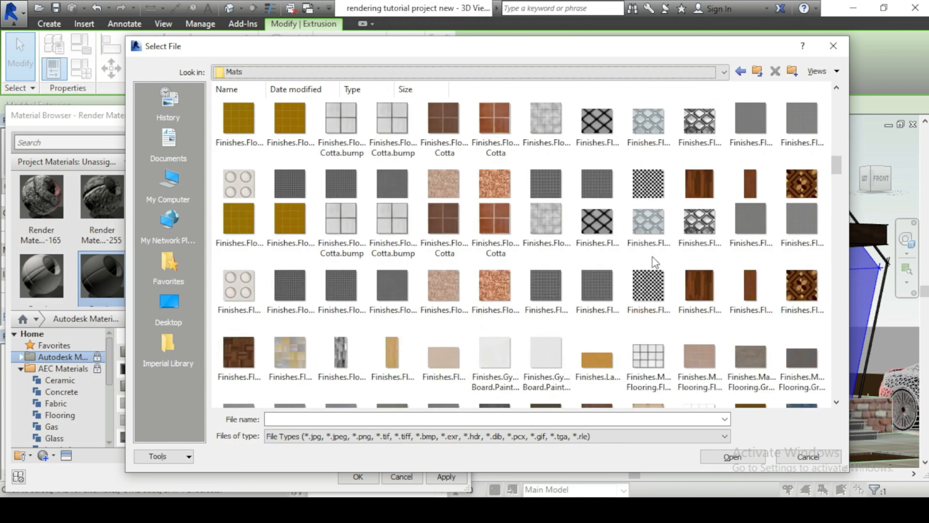
Browse the texture images in the TEXTURE folder under Documents for an image for Render Material 0-127-31.
{"action": "left_click", "coordinate": [169, 144]}
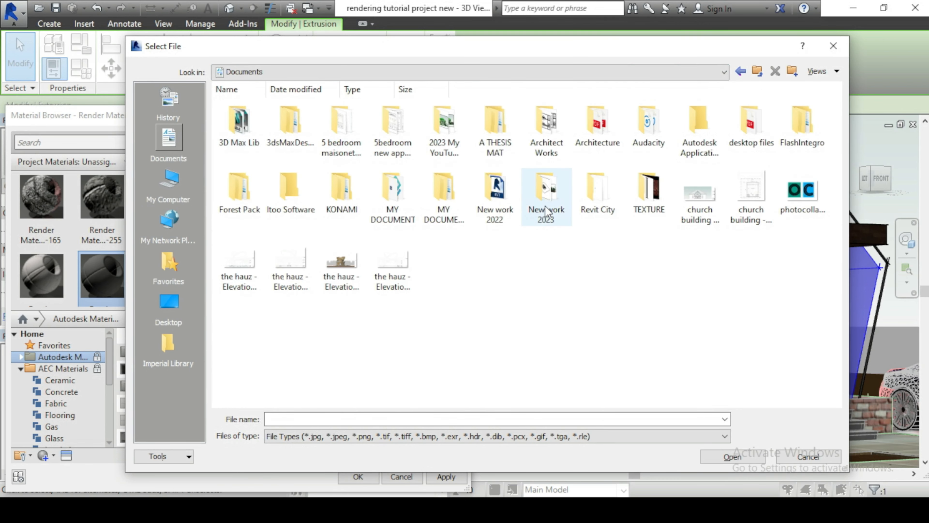
{"action": "double_click", "coordinate": [649, 190]}
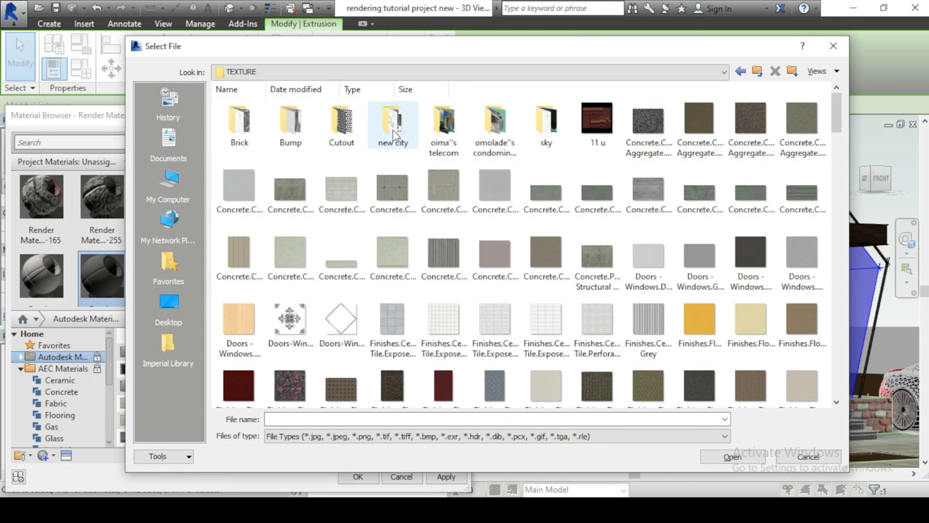
{"action": "scroll", "coordinate": [632, 280], "scroll_direction": "down", "scroll_amount": 3}
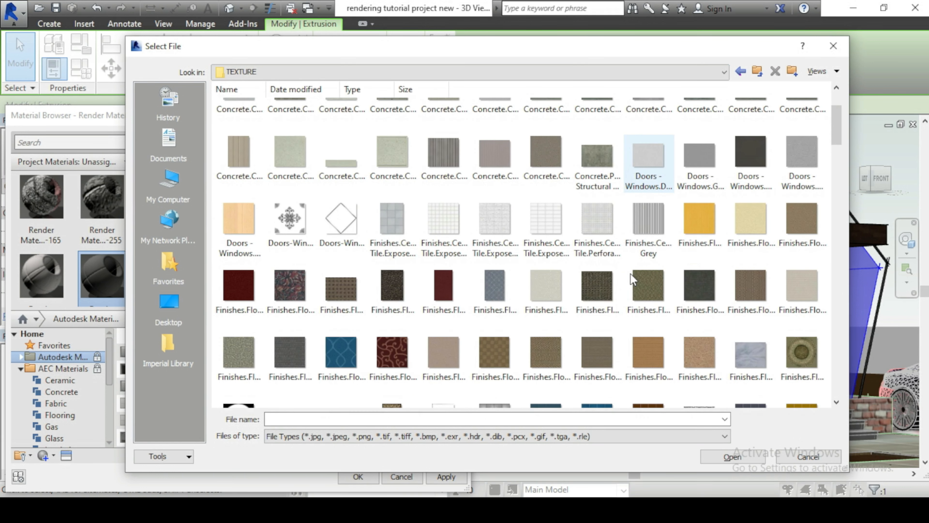
{"action": "scroll", "coordinate": [633, 280], "scroll_direction": "down", "scroll_amount": 3}
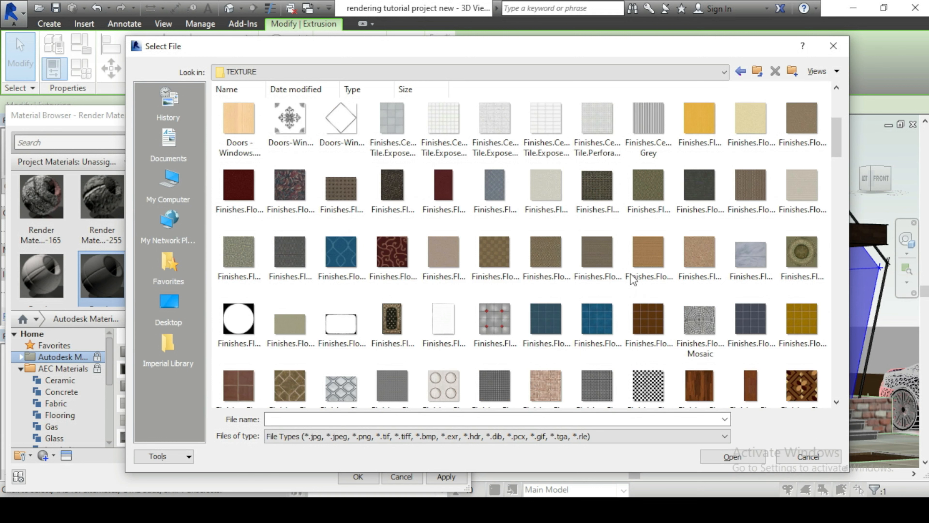
{"action": "scroll", "coordinate": [690, 280], "scroll_direction": "down", "scroll_amount": 3}
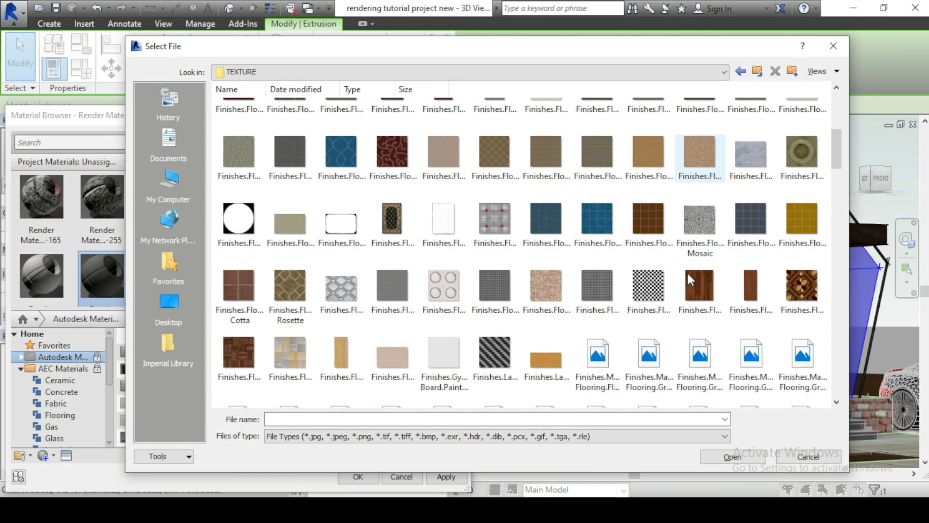
{"action": "scroll", "coordinate": [690, 280], "scroll_direction": "down", "scroll_amount": 3}
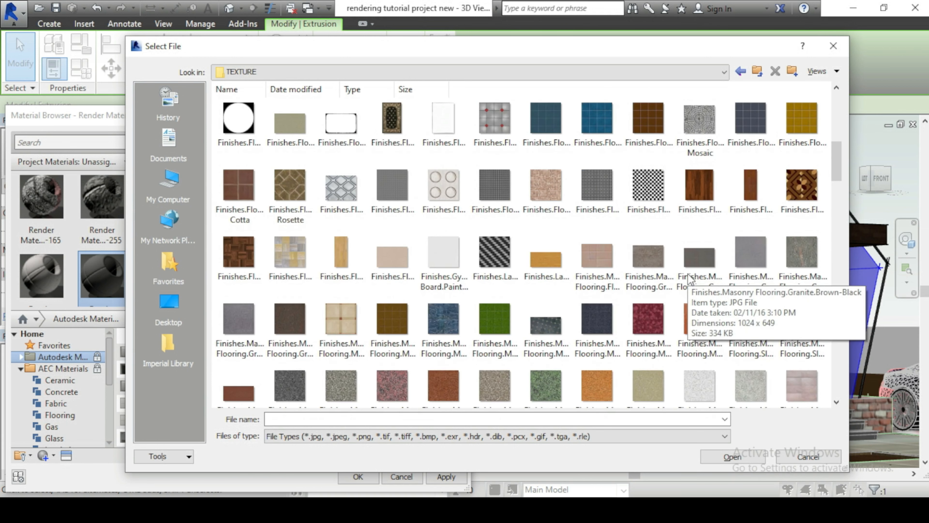
{"action": "scroll", "coordinate": [690, 280], "scroll_direction": "down", "scroll_amount": 3}
{"action": "scroll", "coordinate": [690, 280], "scroll_direction": "down", "scroll_amount": 3}
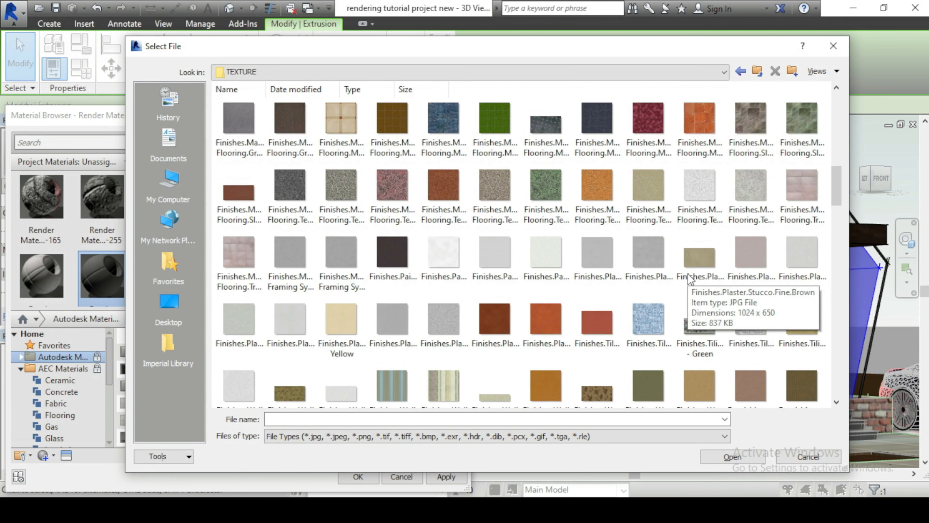
{"action": "scroll", "coordinate": [690, 280], "scroll_direction": "down", "scroll_amount": 3}
{"action": "scroll", "coordinate": [690, 280], "scroll_direction": "down", "scroll_amount": 3}
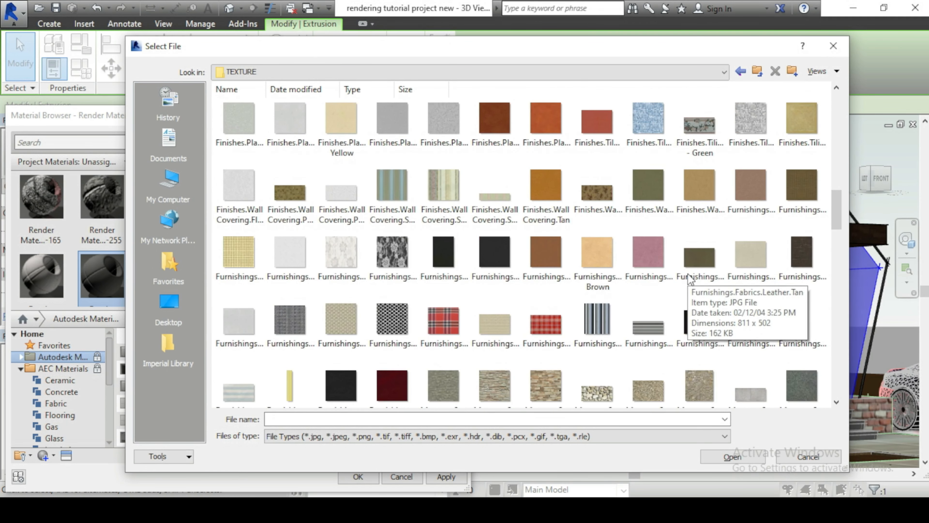
{"action": "scroll", "coordinate": [689, 280], "scroll_direction": "down", "scroll_amount": 3}
{"action": "scroll", "coordinate": [690, 280], "scroll_direction": "down", "scroll_amount": 3}
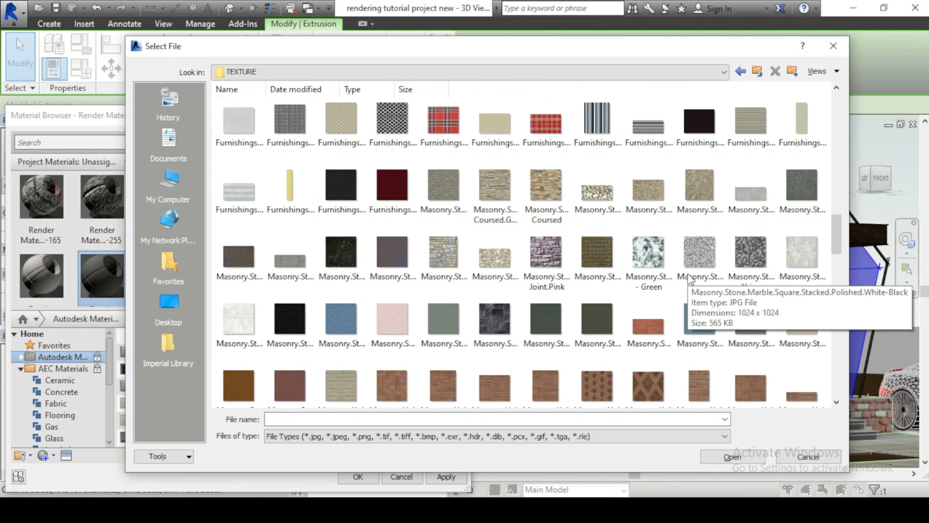
{"action": "scroll", "coordinate": [688, 274], "scroll_direction": "down", "scroll_amount": 3}
{"action": "scroll", "coordinate": [688, 275], "scroll_direction": "down", "scroll_amount": 3}
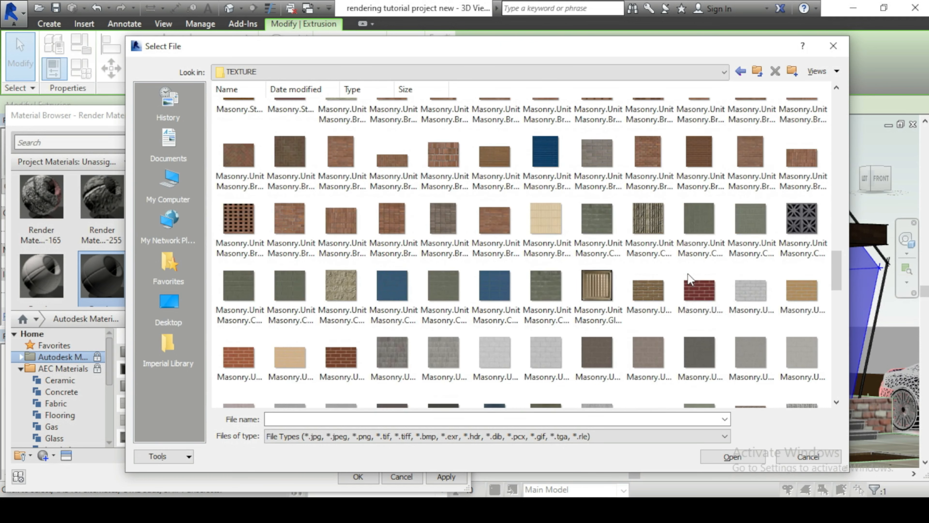
{"action": "scroll", "coordinate": [688, 274], "scroll_direction": "down", "scroll_amount": 3}
{"action": "scroll", "coordinate": [689, 280], "scroll_direction": "down", "scroll_amount": 6}
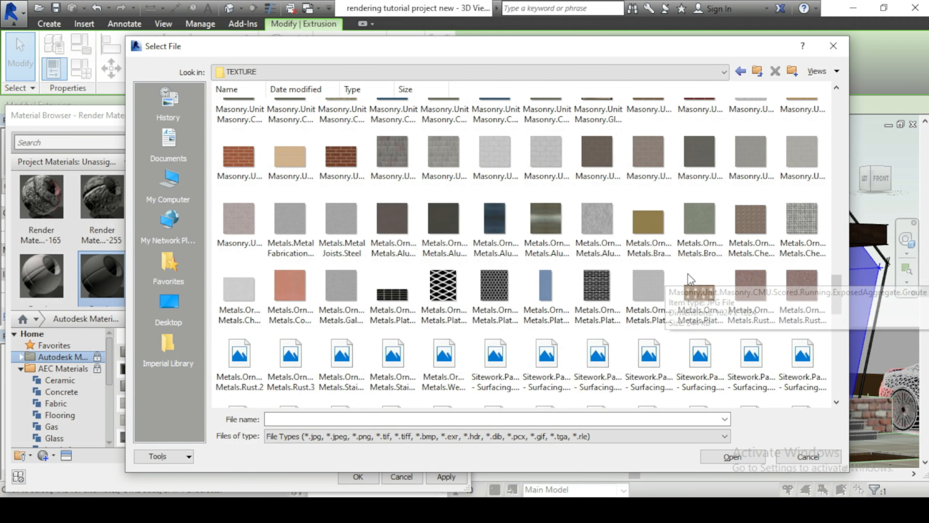
{"action": "scroll", "coordinate": [690, 280], "scroll_direction": "down", "scroll_amount": 2}
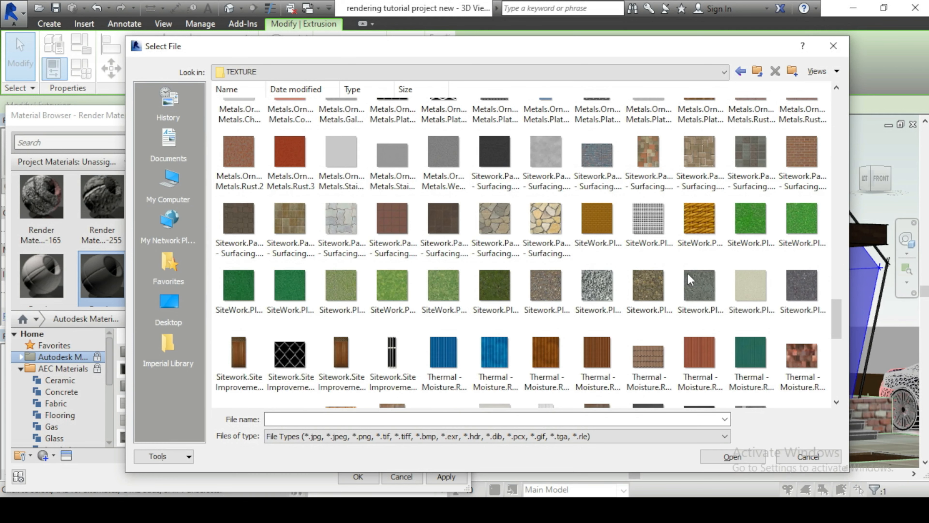
{"action": "scroll", "coordinate": [689, 280], "scroll_direction": "down", "scroll_amount": 5}
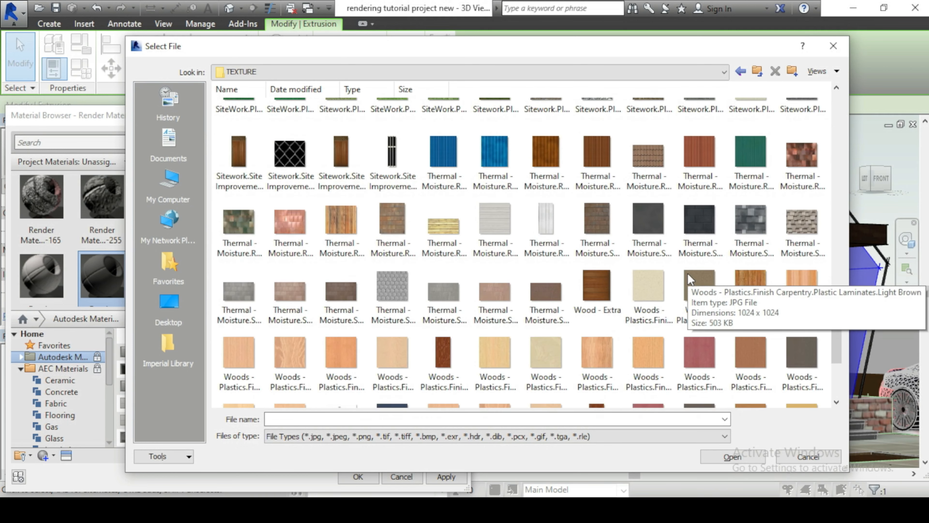
{"action": "scroll", "coordinate": [688, 276], "scroll_direction": "down", "scroll_amount": 3}
{"action": "scroll", "coordinate": [688, 275], "scroll_direction": "down", "scroll_amount": 5}
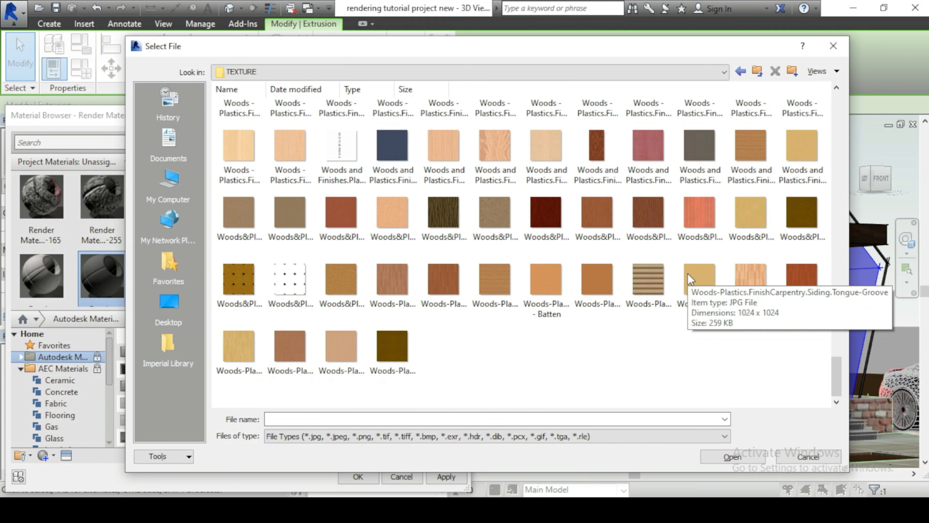
{"action": "scroll", "coordinate": [688, 273], "scroll_direction": "up", "scroll_amount": 5}
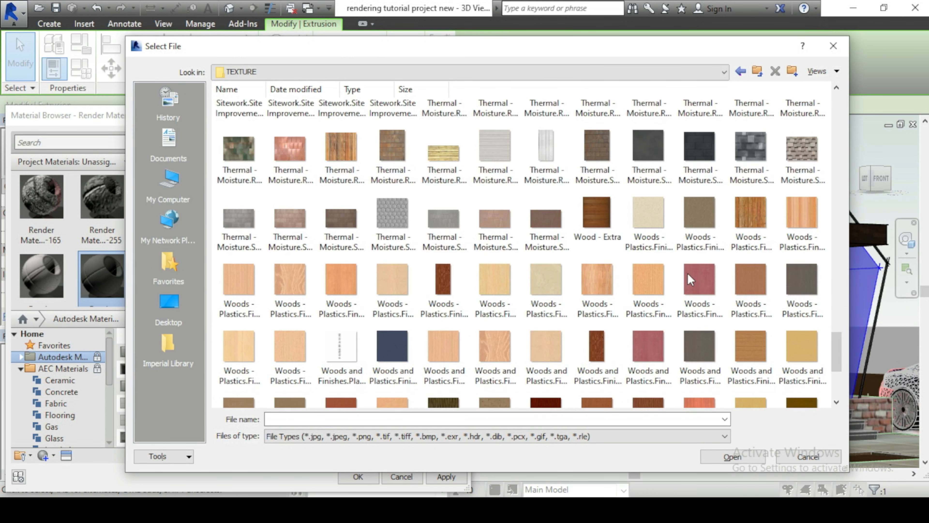
{"action": "scroll", "coordinate": [689, 279], "scroll_direction": "up", "scroll_amount": 5}
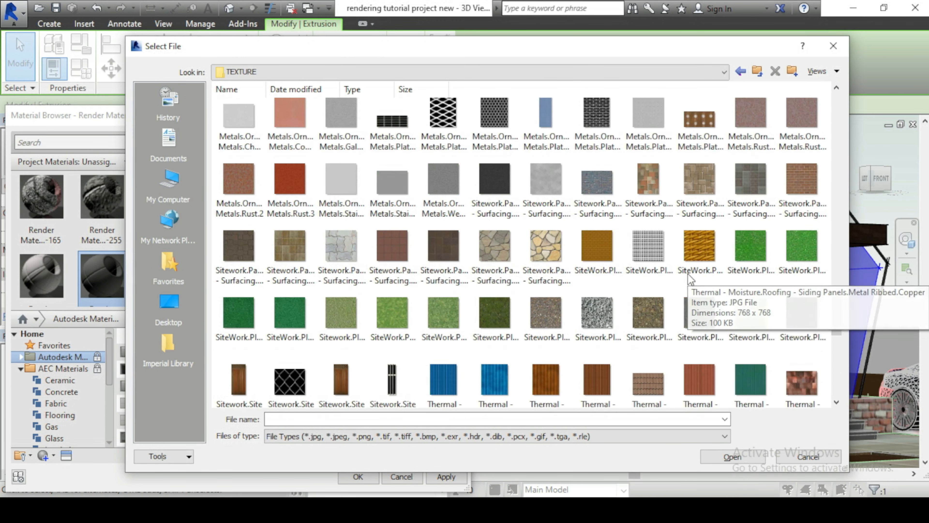
{"action": "scroll", "coordinate": [688, 273], "scroll_direction": "up", "scroll_amount": 3}
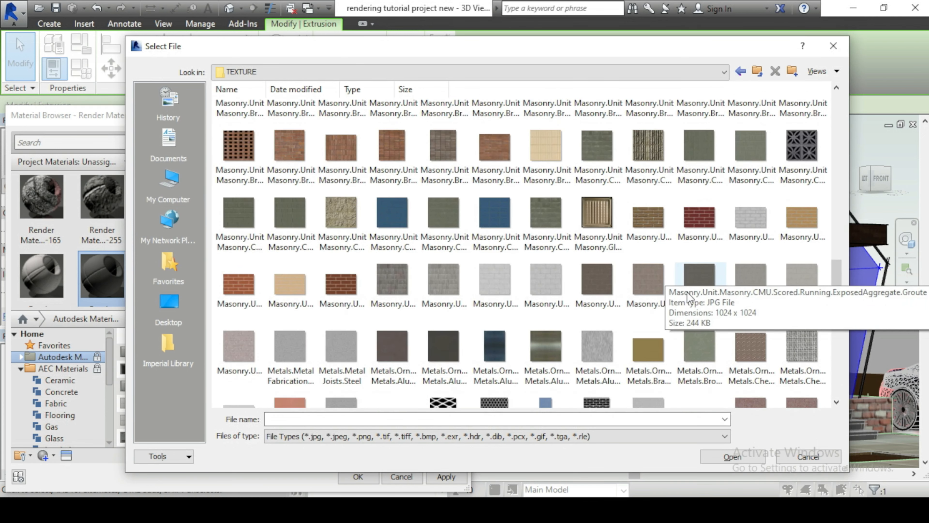
{"action": "scroll", "coordinate": [662, 286], "scroll_direction": "up", "scroll_amount": 2}
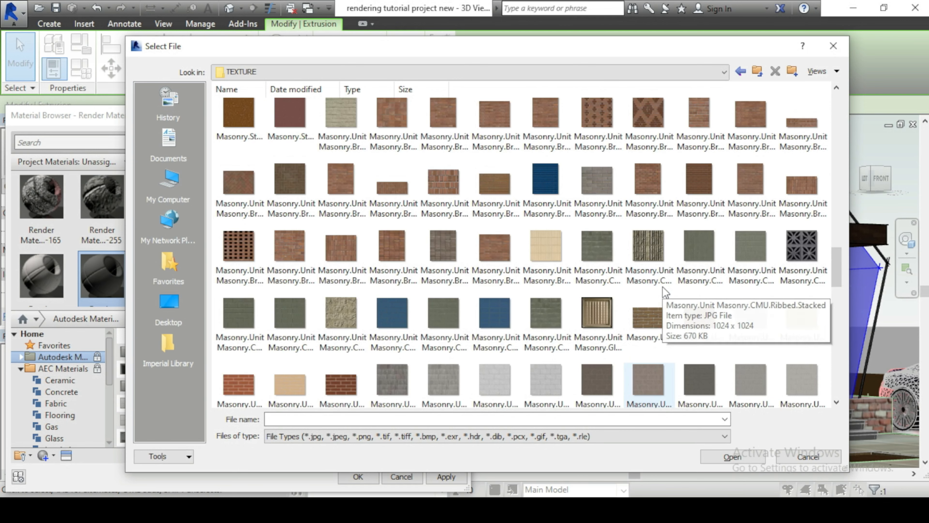
{"action": "scroll", "coordinate": [662, 289], "scroll_direction": "up", "scroll_amount": 1}
{"action": "scroll", "coordinate": [664, 292], "scroll_direction": "up", "scroll_amount": 2}
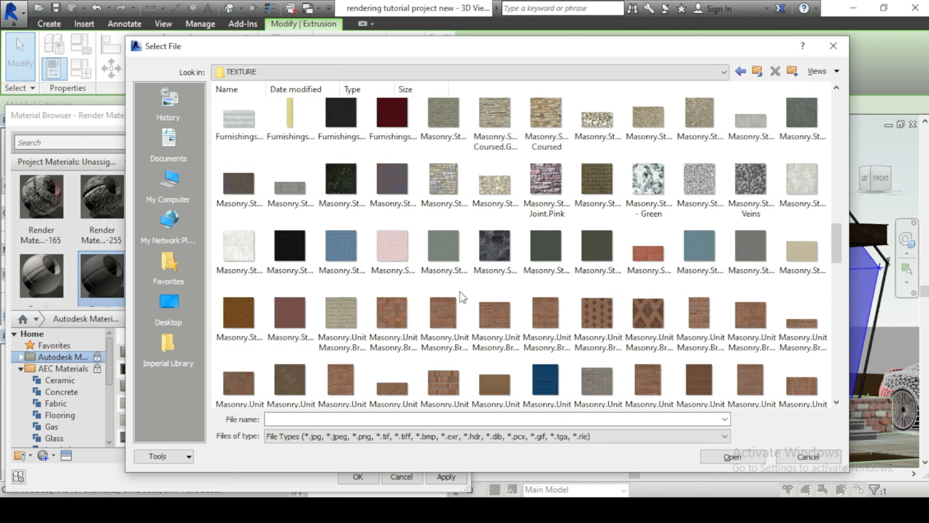
{"action": "scroll", "coordinate": [459, 291], "scroll_direction": "up", "scroll_amount": 2}
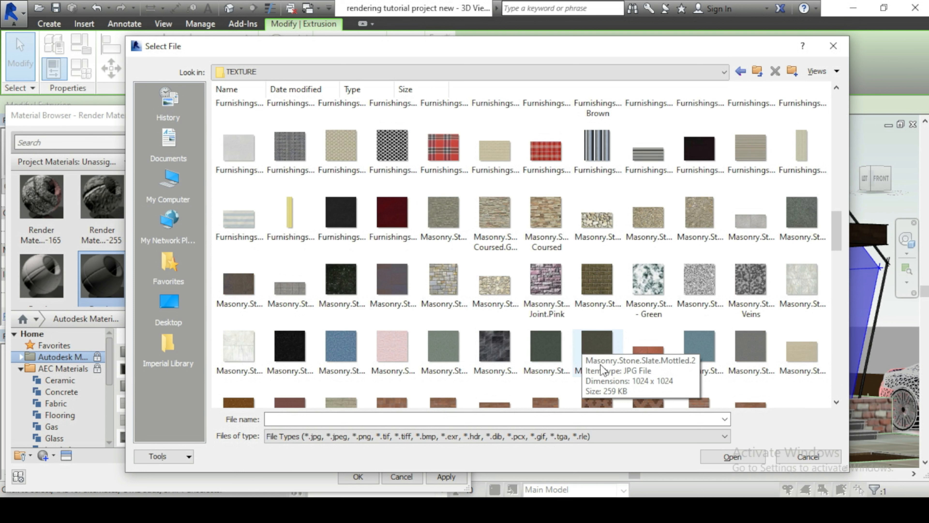
Load Furnishings.Fabrics.Velvet.Black as the generic image of Render Material 0-127-31.
{"action": "left_click", "coordinate": [597, 349]}
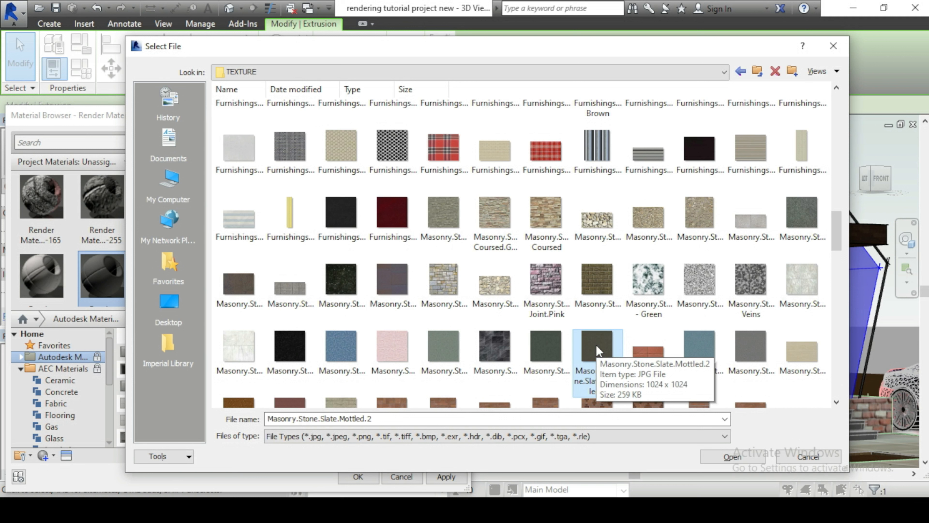
{"action": "left_click", "coordinate": [346, 230]}
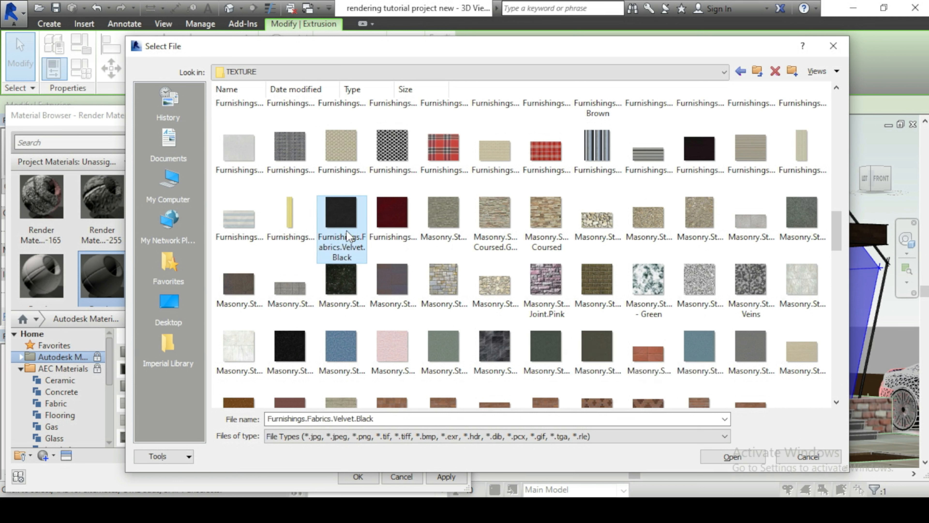
{"action": "left_click", "coordinate": [715, 457]}
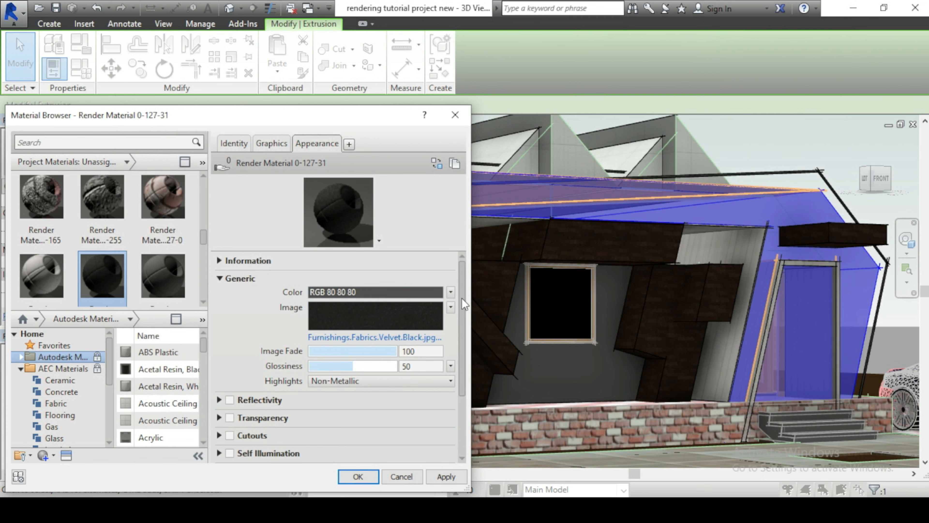
{"action": "scroll", "coordinate": [462, 299], "scroll_direction": "down", "scroll_amount": 3}
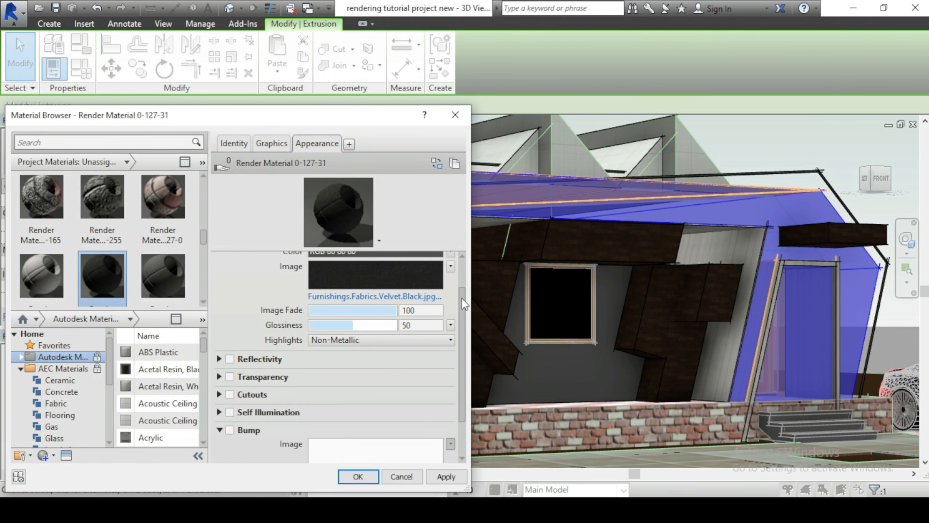
{"action": "scroll", "coordinate": [462, 298], "scroll_direction": "up", "scroll_amount": 3}
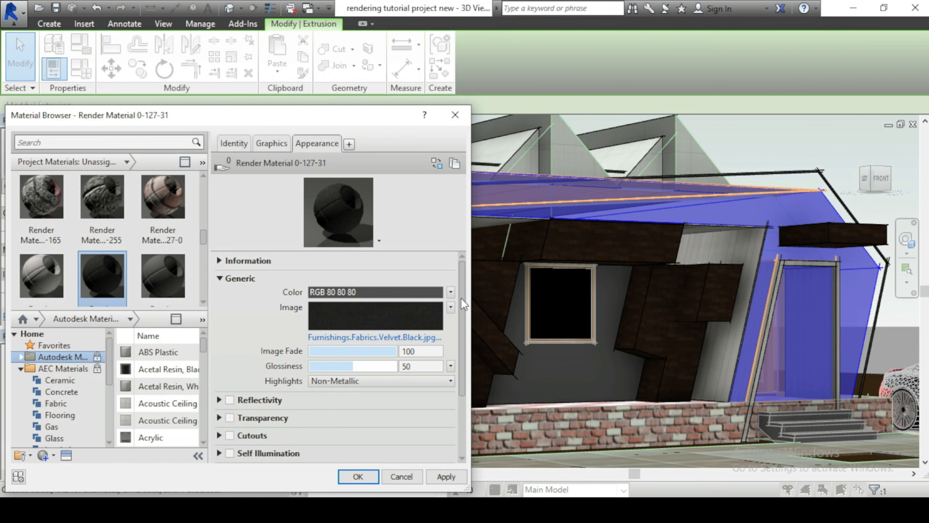
Replace the generic image of Render Material 0-127-31 with Masonry.Stone.Ashlar.Patterned from the TEXTURE folder.
{"action": "left_click", "coordinate": [386, 337]}
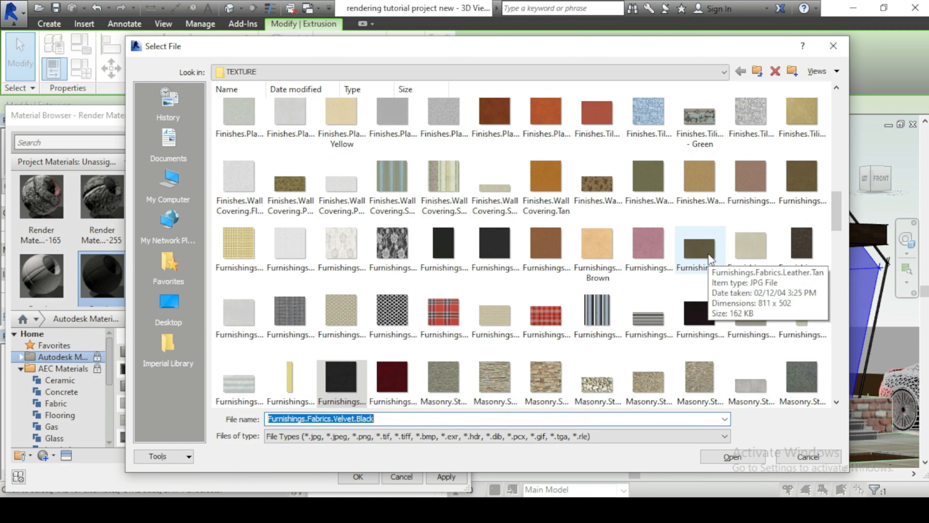
{"action": "scroll", "coordinate": [708, 253], "scroll_direction": "down", "scroll_amount": 2}
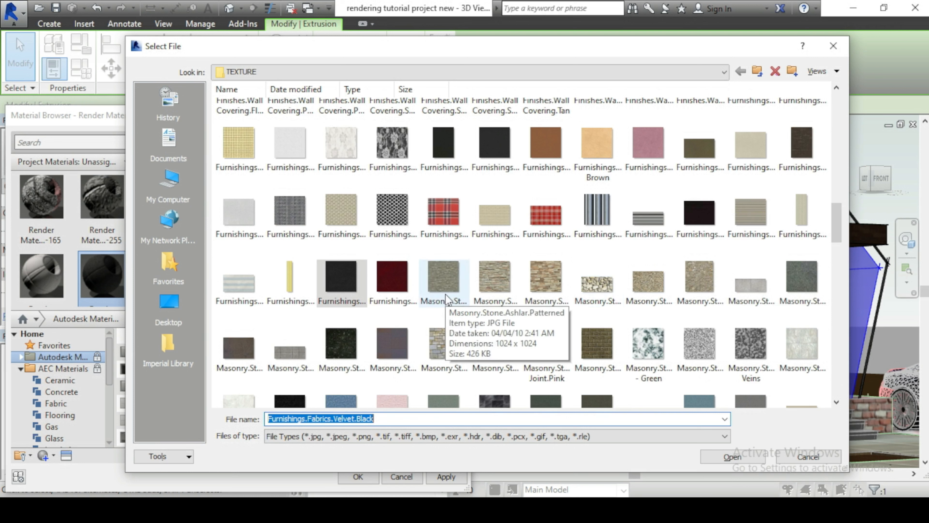
{"action": "left_click", "coordinate": [448, 281]}
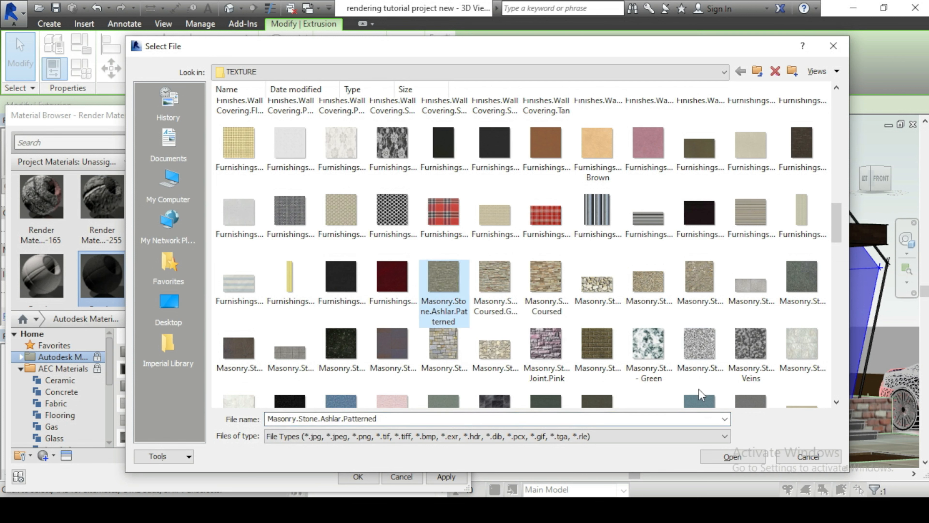
{"action": "left_click", "coordinate": [733, 458]}
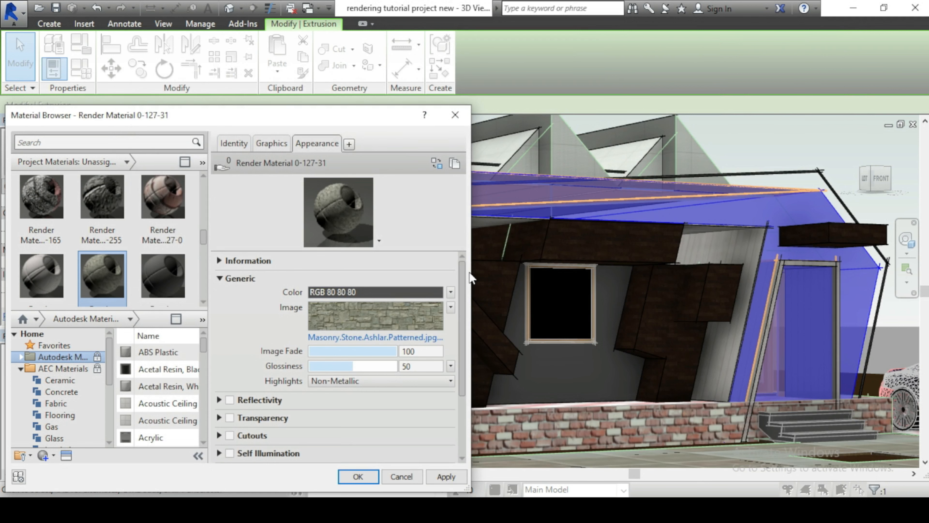
Enable Bump for Render Material 0-127-31 with Masonry.Stone.Ashlar.Patterned from the TEXTURE folder as its image.
{"action": "scroll", "coordinate": [463, 283], "scroll_direction": "down", "scroll_amount": 2}
{"action": "scroll", "coordinate": [463, 283], "scroll_direction": "down", "scroll_amount": 2}
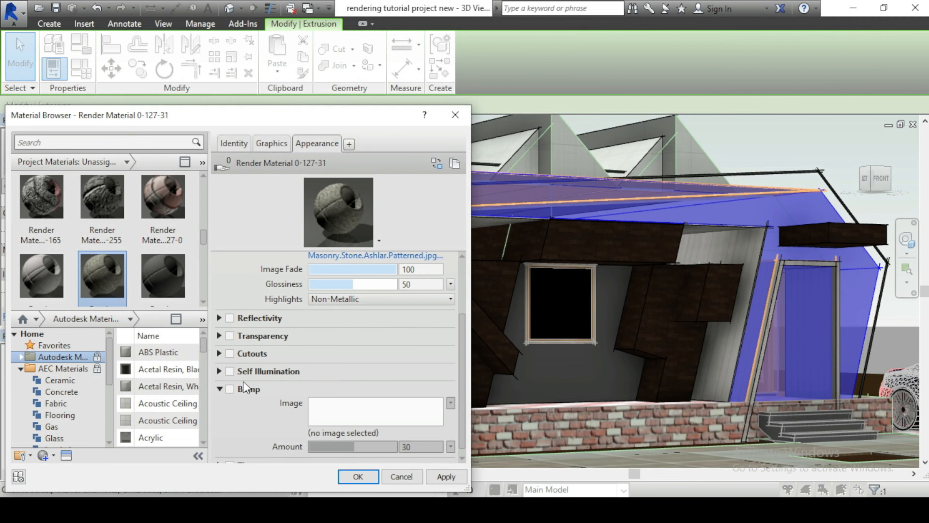
{"action": "left_click", "coordinate": [228, 390]}
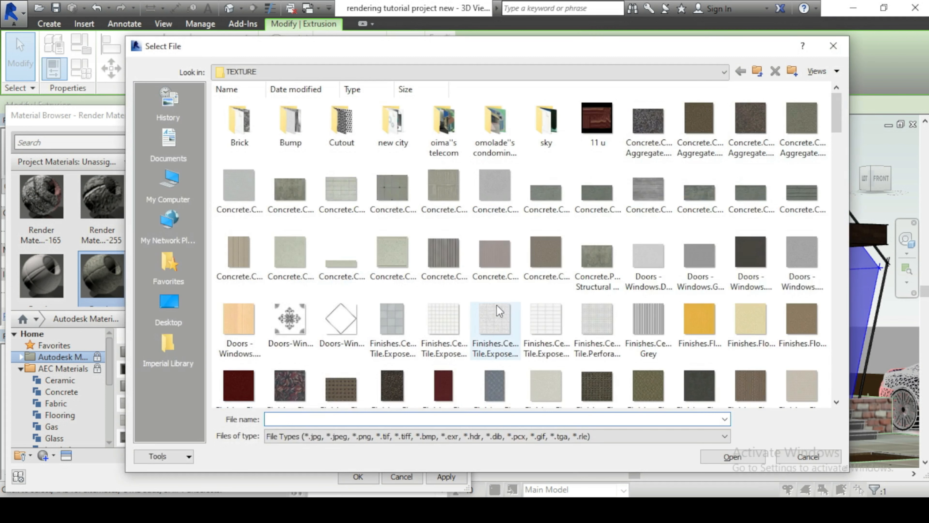
{"action": "scroll", "coordinate": [628, 257], "scroll_direction": "down", "scroll_amount": 5}
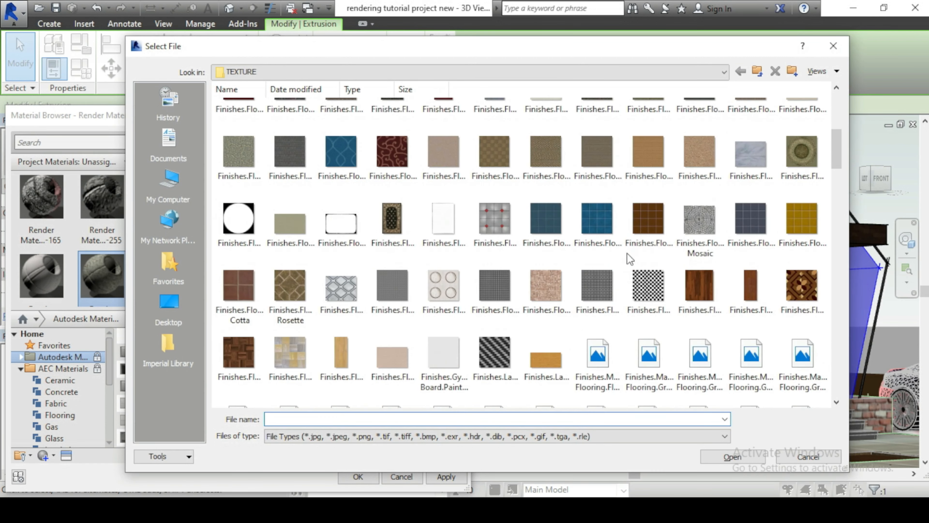
{"action": "scroll", "coordinate": [627, 253], "scroll_direction": "down", "scroll_amount": 3}
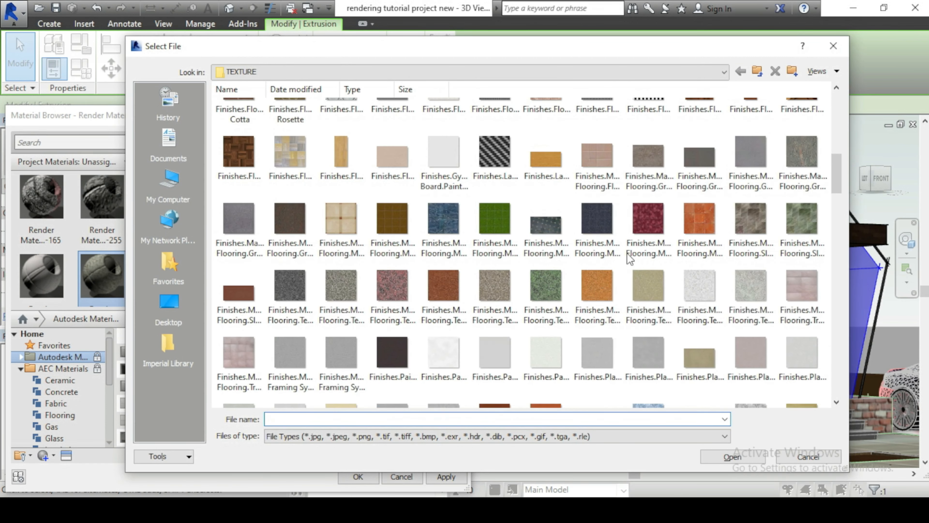
{"action": "scroll", "coordinate": [627, 253], "scroll_direction": "down", "scroll_amount": 3}
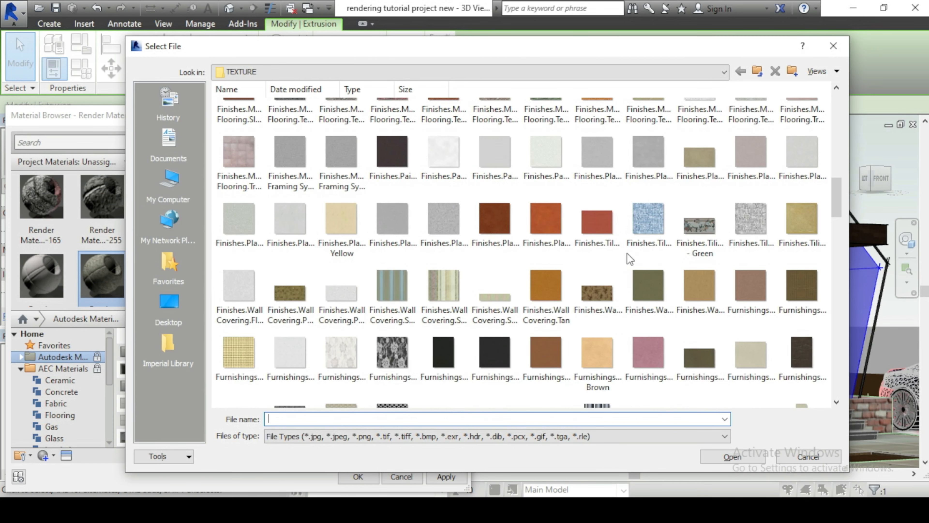
{"action": "scroll", "coordinate": [627, 253], "scroll_direction": "down", "scroll_amount": 3}
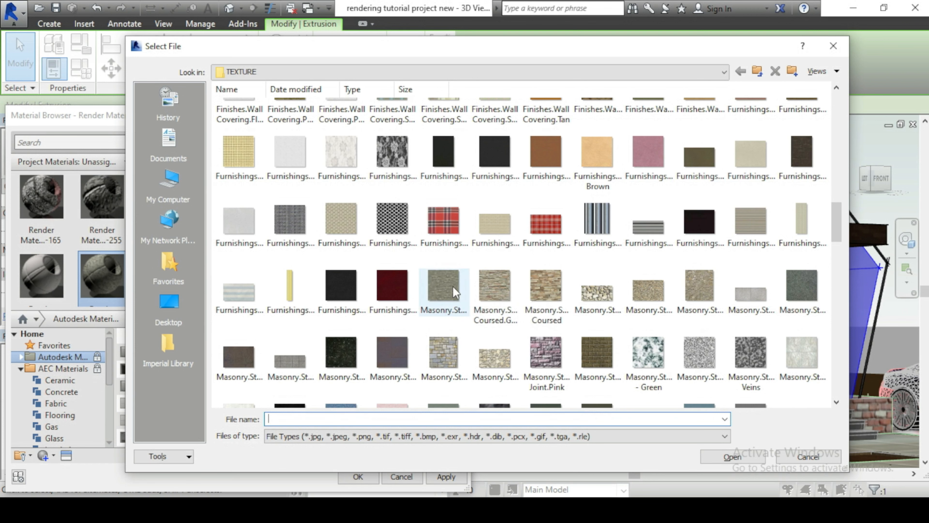
{"action": "left_click", "coordinate": [443, 286]}
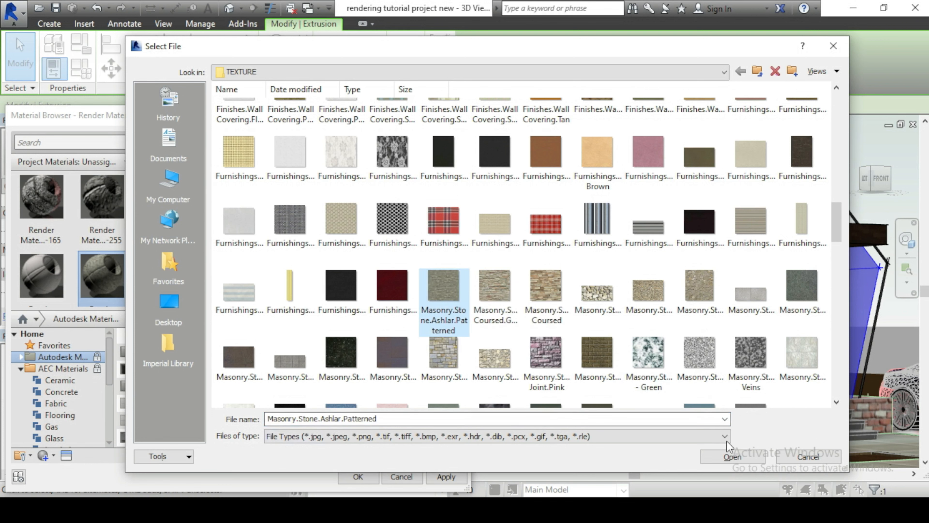
{"action": "left_click", "coordinate": [732, 457]}
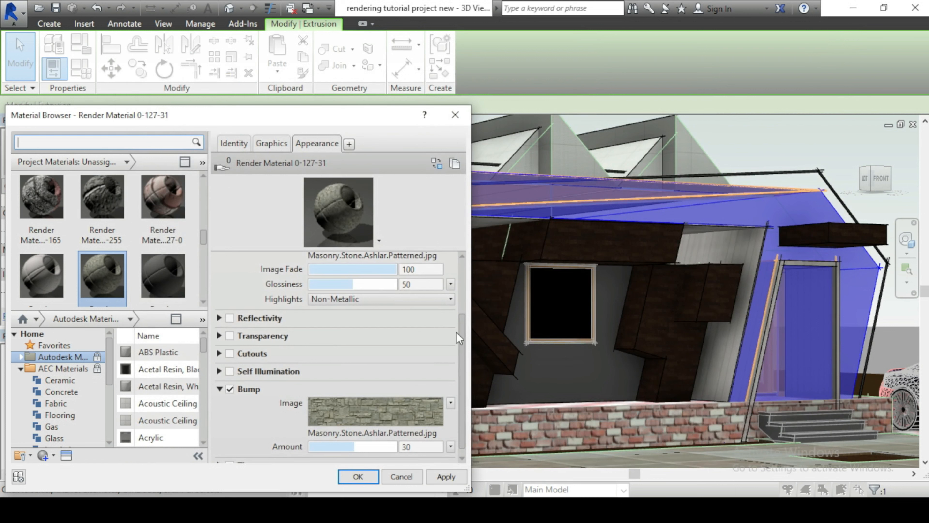
Set the sample size of the generic stone image in Render Material 0-127-31 to 1200 mm wide and high.
{"action": "scroll", "coordinate": [458, 337], "scroll_direction": "down", "scroll_amount": 1}
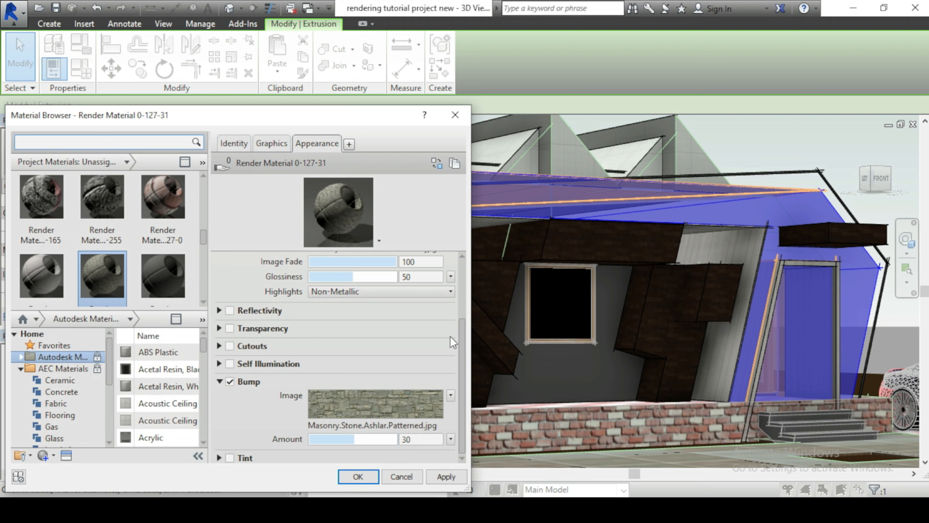
{"action": "scroll", "coordinate": [462, 322], "scroll_direction": "up", "scroll_amount": 5}
{"action": "left_click", "coordinate": [389, 324]}
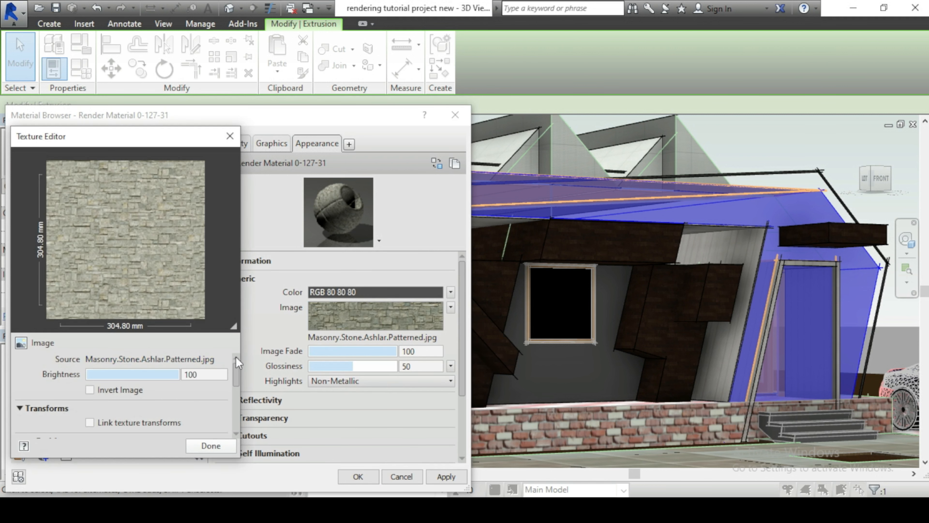
{"action": "scroll", "coordinate": [232, 374], "scroll_direction": "down", "scroll_amount": 5}
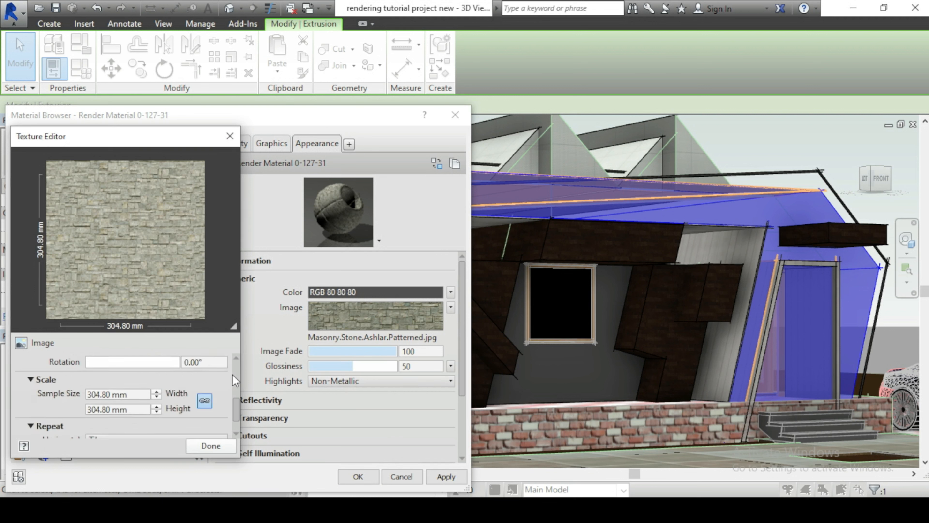
{"action": "left_click", "coordinate": [137, 394]}
{"action": "type", "text": "1200"}
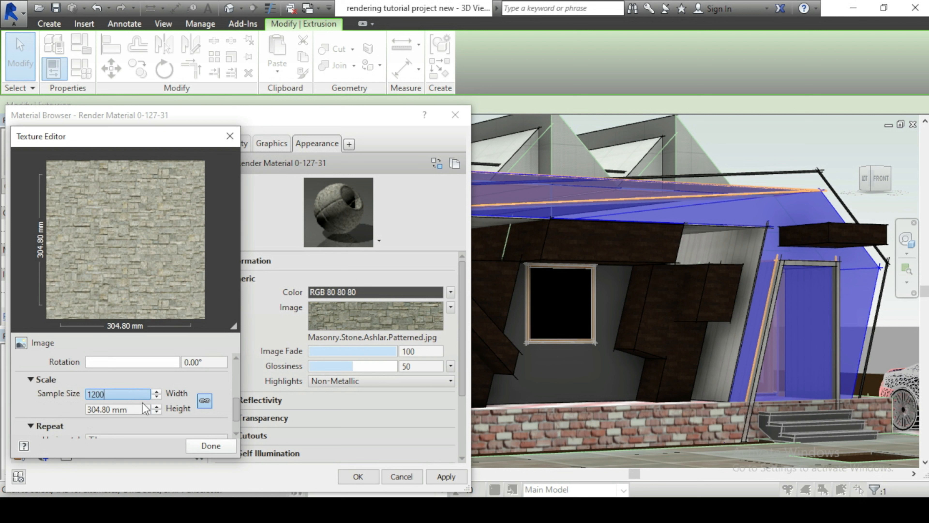
{"action": "key", "text": "Tab"}
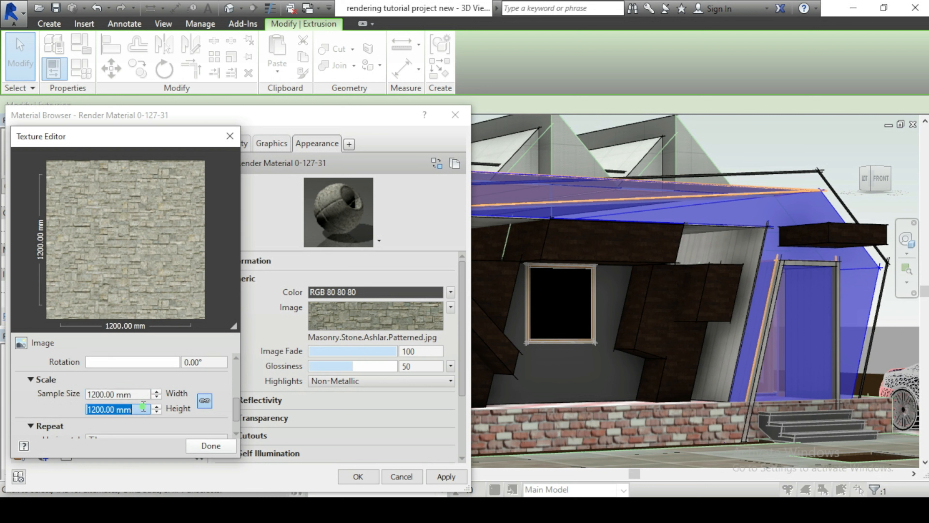
{"action": "left_click", "coordinate": [211, 445]}
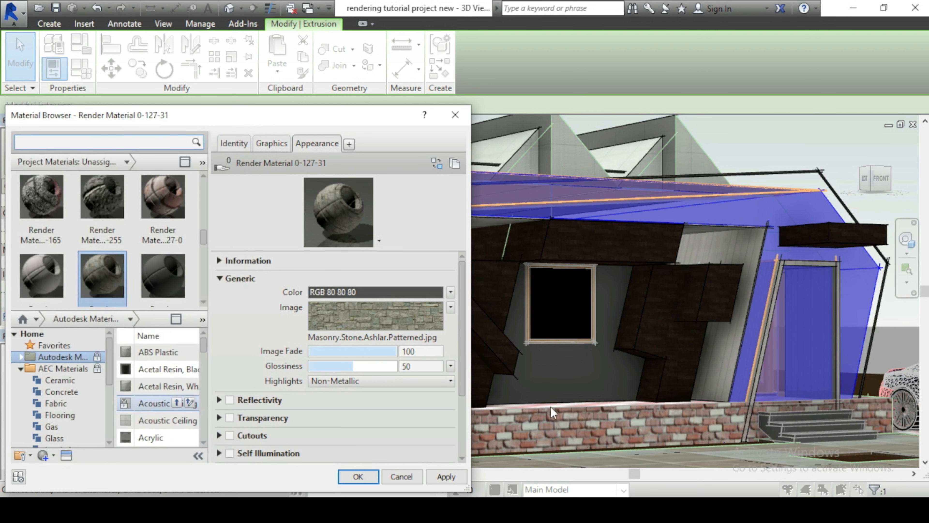
Set the bump image's sample size to 1200 mm wide and high, and apply Render Material 0-127-31 to the frame.
{"action": "scroll", "coordinate": [464, 374], "scroll_direction": "down", "scroll_amount": 3}
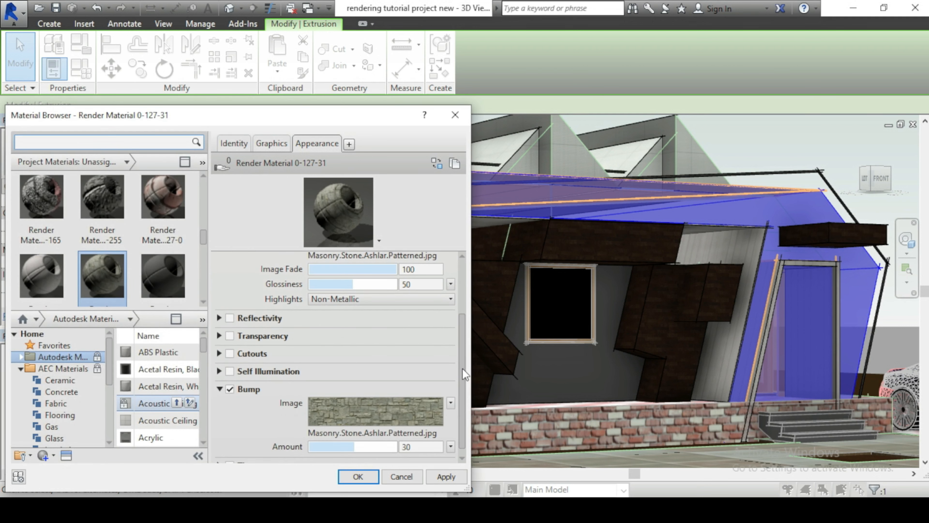
{"action": "left_click", "coordinate": [401, 406]}
{"action": "scroll", "coordinate": [231, 408], "scroll_direction": "down", "scroll_amount": 3}
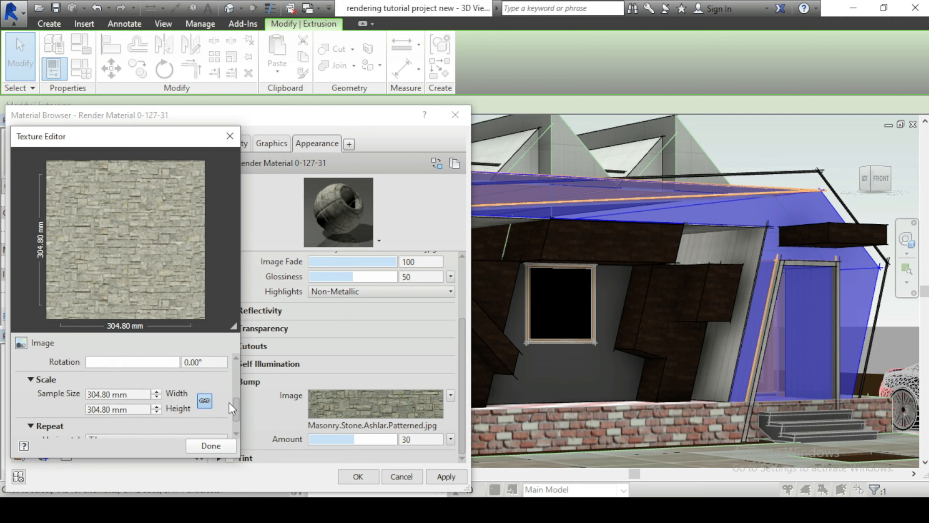
{"action": "left_click", "coordinate": [130, 395]}
{"action": "type", "text": "12"}
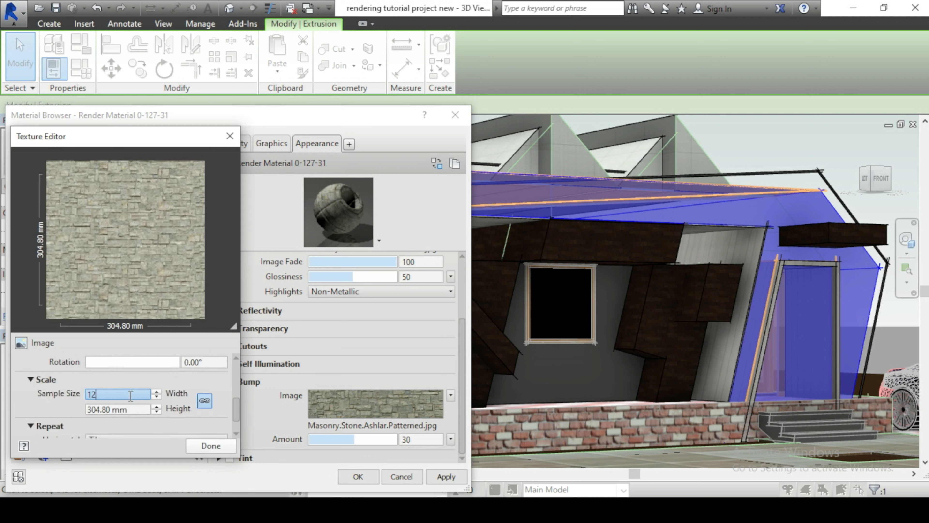
{"action": "type", "text": "00"}
{"action": "key", "text": "Tab"}
{"action": "left_click", "coordinate": [209, 446]}
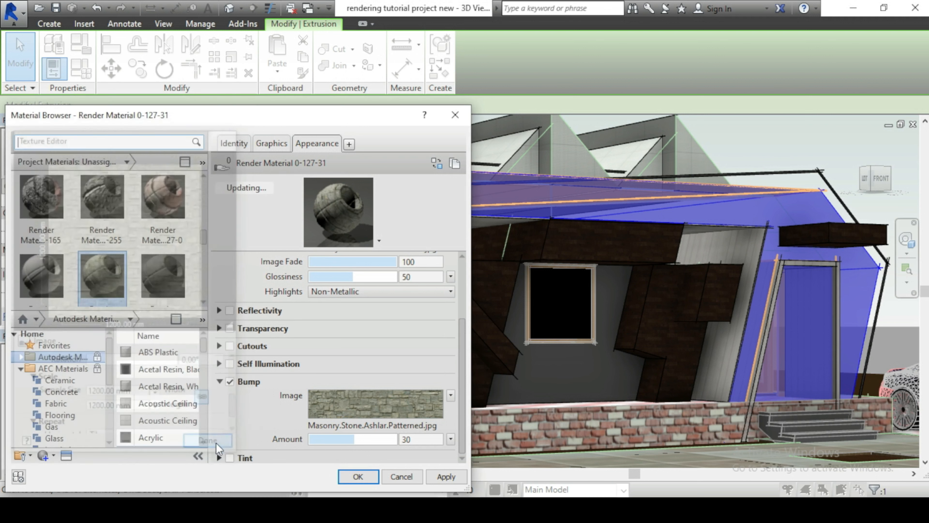
{"action": "left_click", "coordinate": [433, 476]}
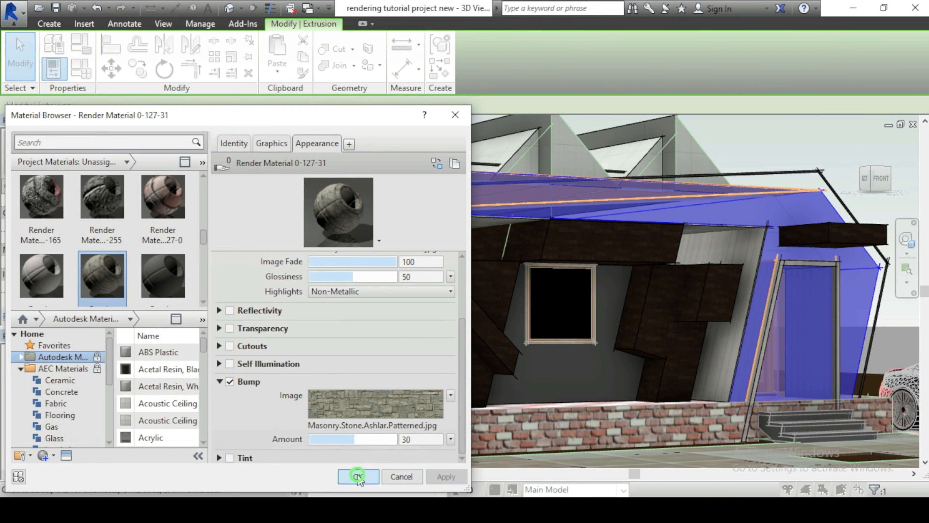
{"action": "left_click", "coordinate": [357, 476]}
{"action": "key", "text": "Escape"}
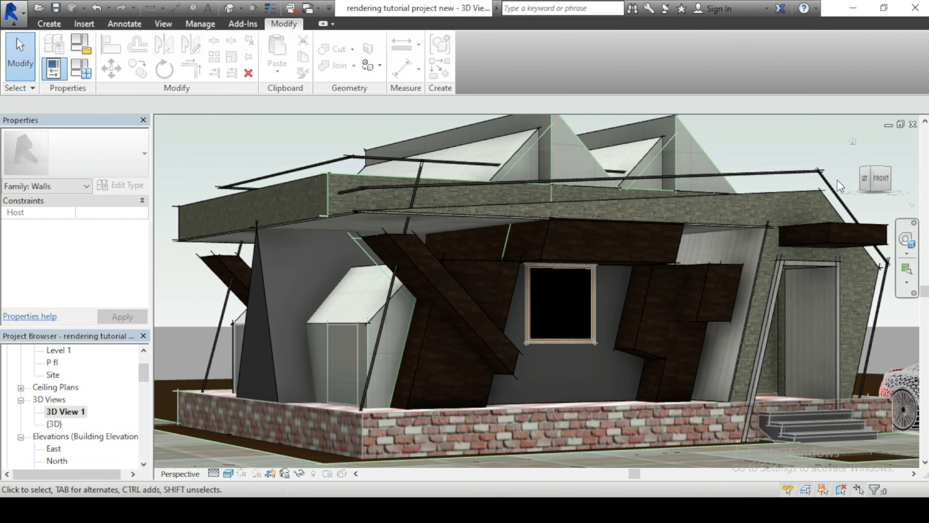
Assign the paint material R8-2 to the four thin sweep bars running around the roof and down to the base.
{"action": "scroll", "coordinate": [785, 212], "scroll_direction": "up", "scroll_amount": 2}
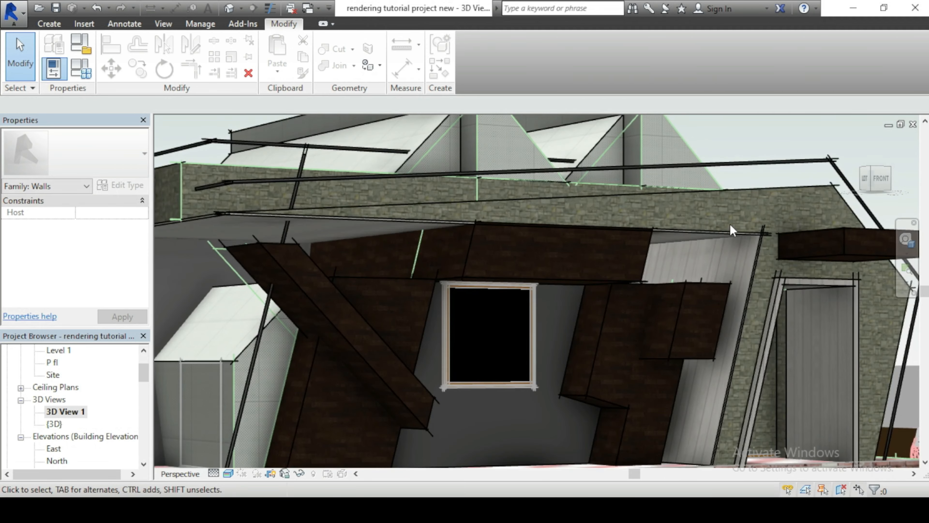
{"action": "scroll", "coordinate": [750, 223], "scroll_direction": "down", "scroll_amount": 2}
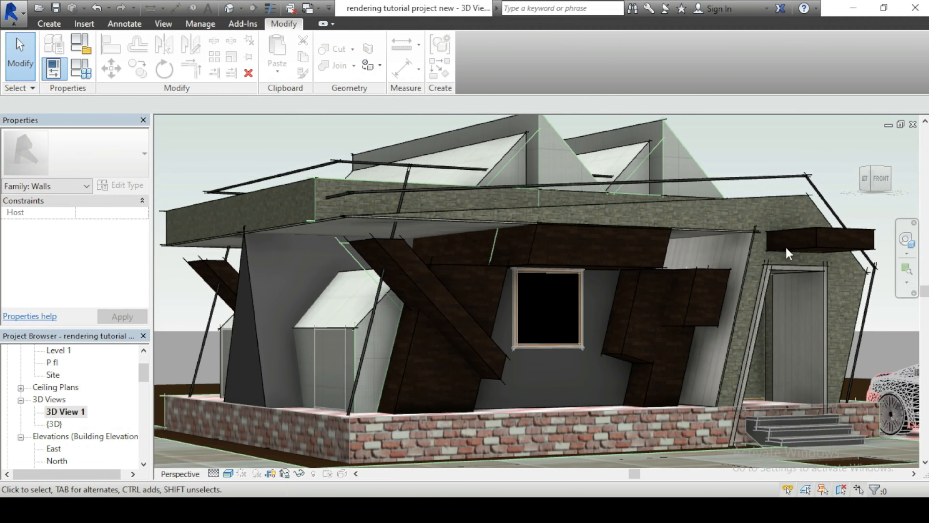
{"action": "scroll", "coordinate": [603, 288], "scroll_direction": "down", "scroll_amount": 3}
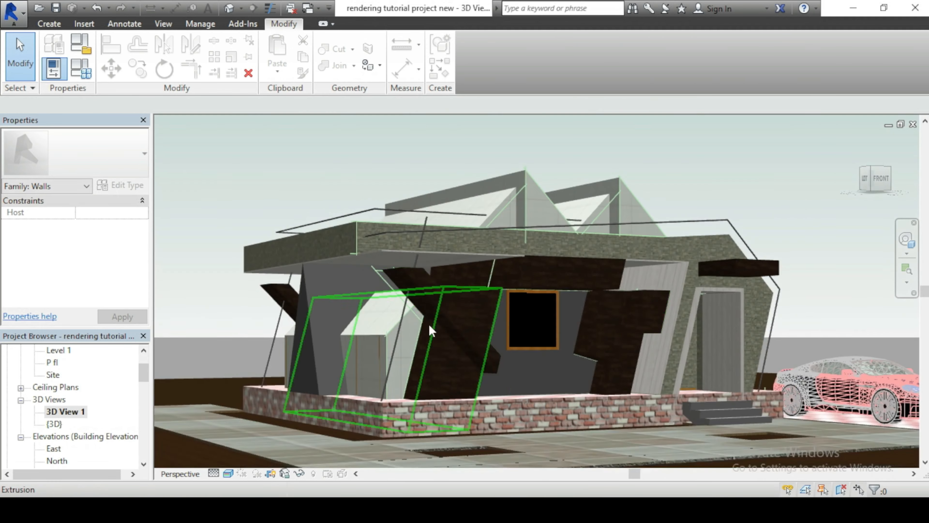
{"action": "left_click", "coordinate": [394, 227]}
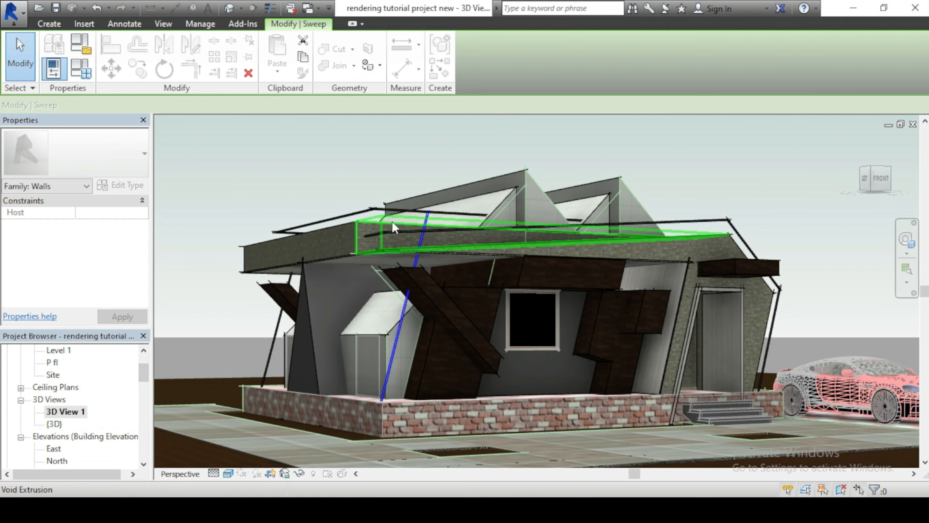
{"action": "left_click", "coordinate": [362, 211], "text": "ctrl"}
{"action": "left_click", "coordinate": [275, 345], "text": "ctrl"}
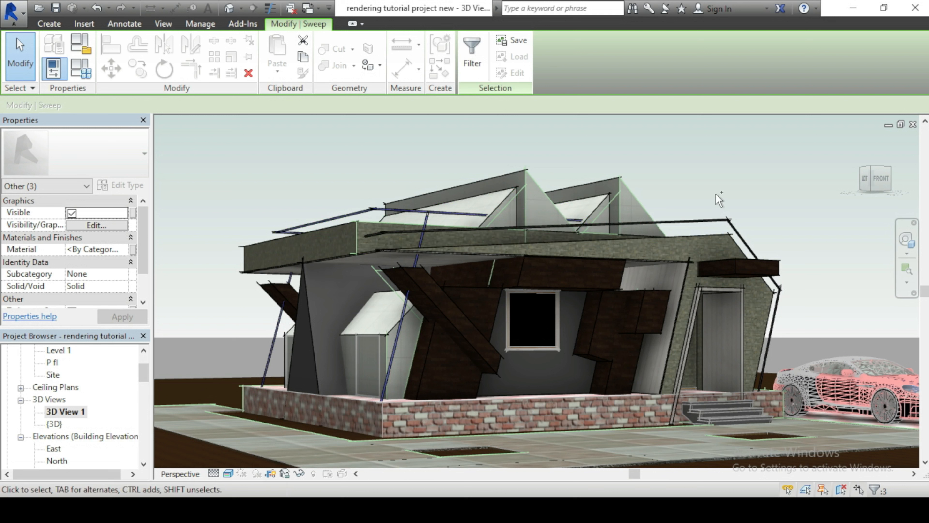
{"action": "left_click", "coordinate": [717, 212], "text": "ctrl"}
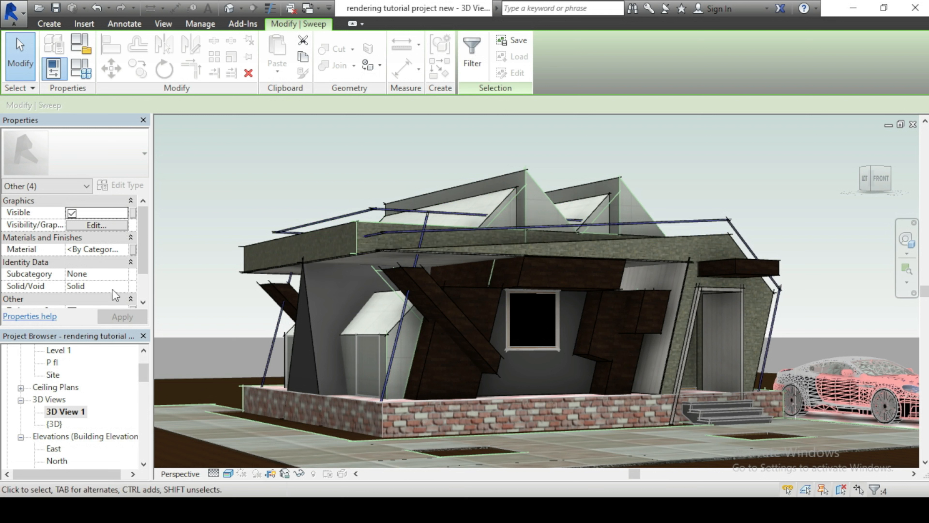
{"action": "double_click", "coordinate": [125, 250]}
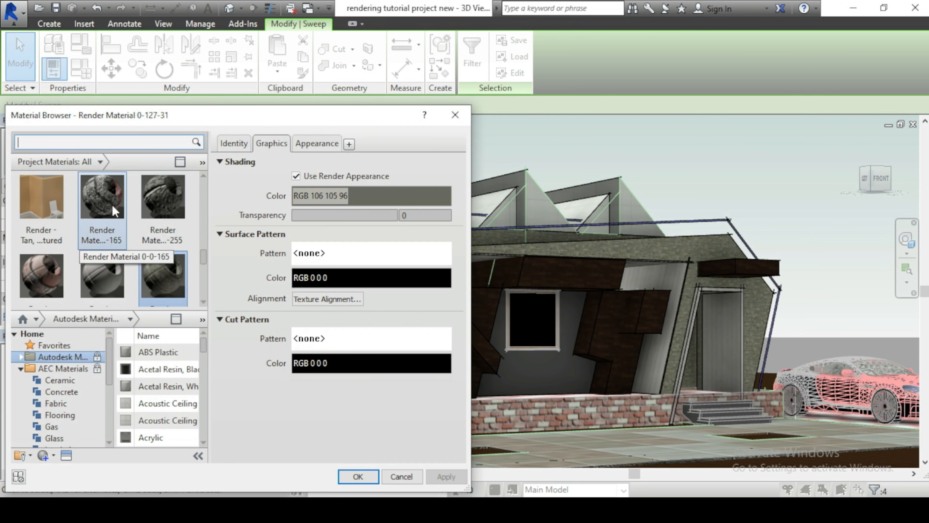
{"action": "left_click", "coordinate": [100, 161]}
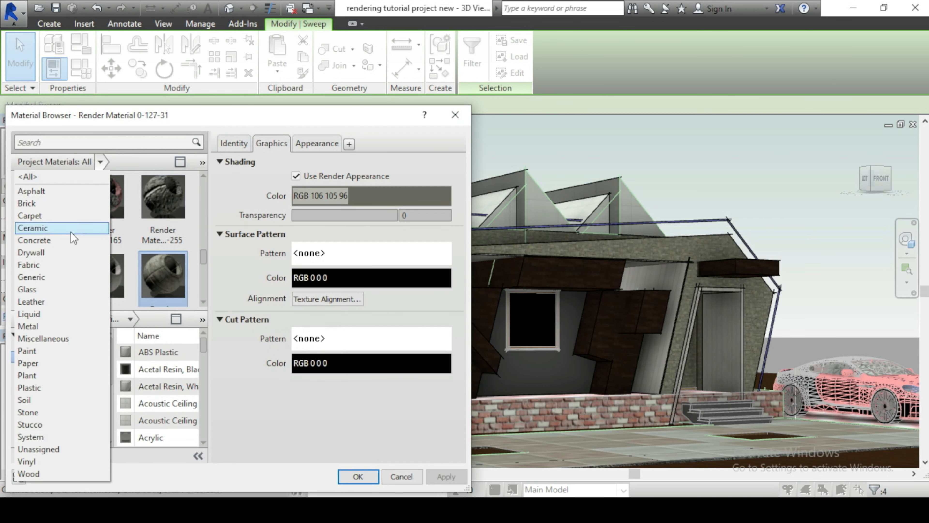
{"action": "left_click", "coordinate": [44, 351]}
{"action": "left_click", "coordinate": [150, 216]}
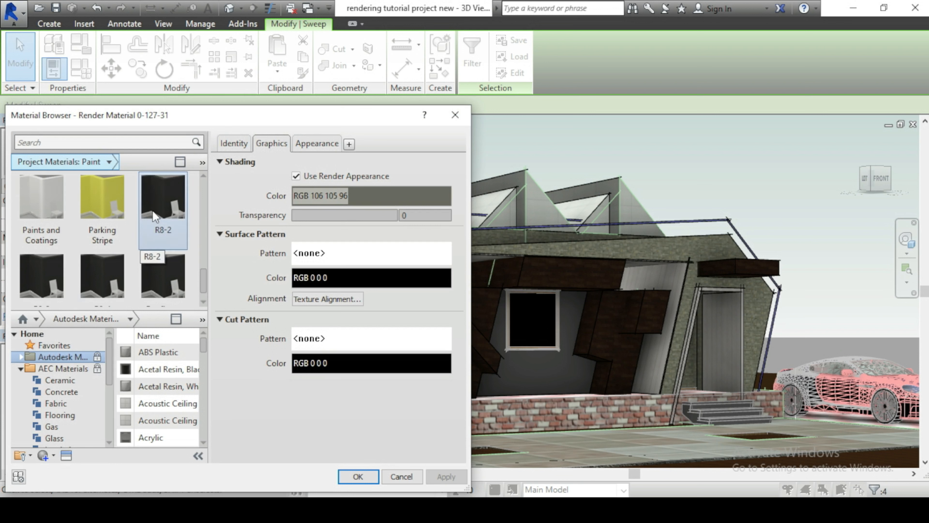
{"action": "left_click", "coordinate": [163, 220]}
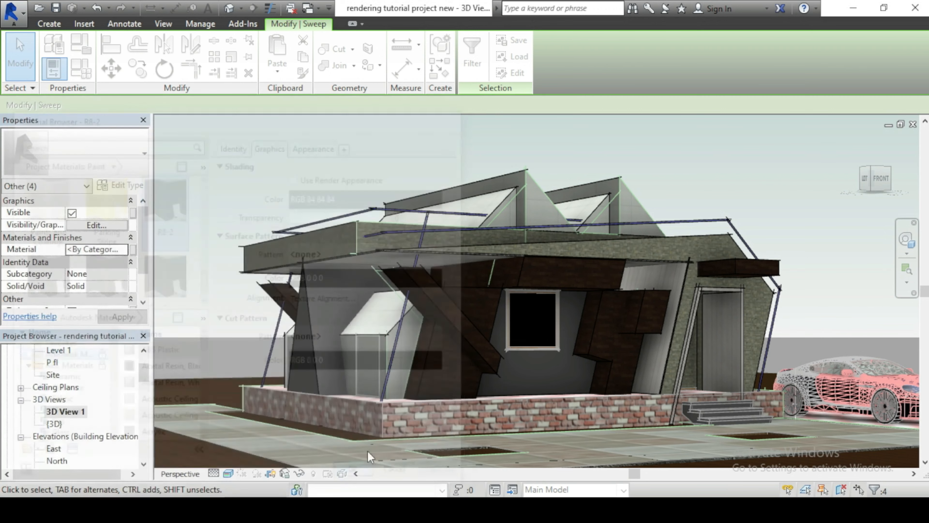
{"action": "left_click", "coordinate": [358, 476]}
{"action": "left_click", "coordinate": [670, 186]}
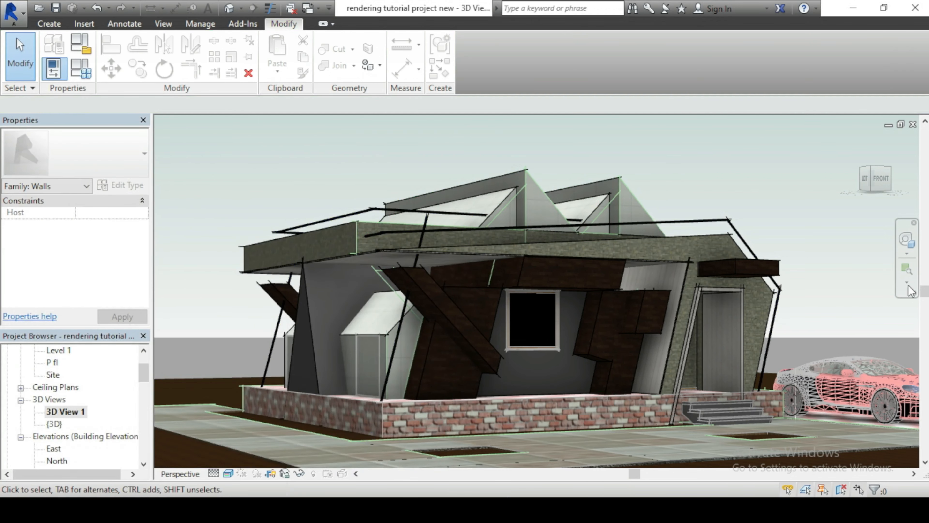
{"action": "scroll", "coordinate": [666, 309], "scroll_direction": "down", "scroll_amount": 1}
{"action": "scroll", "coordinate": [581, 391], "scroll_direction": "up", "scroll_amount": 1}
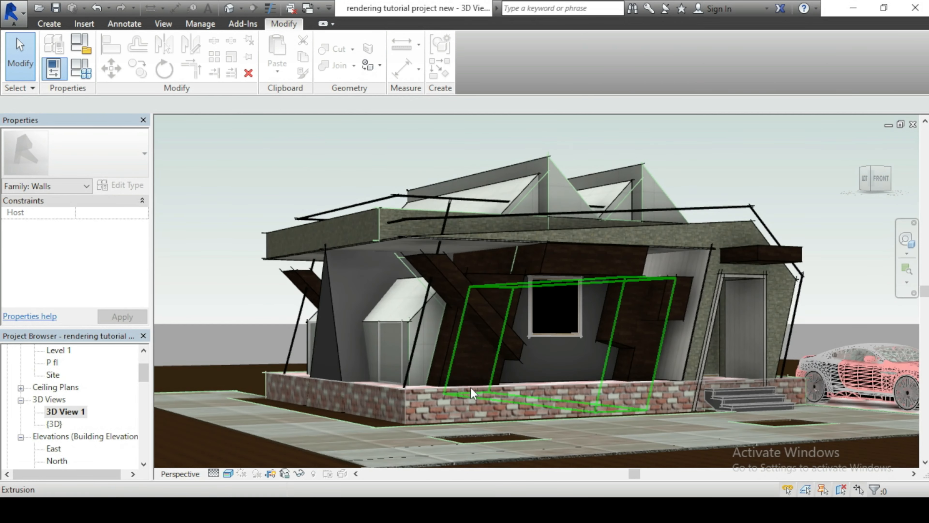
{"action": "scroll", "coordinate": [477, 394], "scroll_direction": "up", "scroll_amount": 1}
{"action": "scroll", "coordinate": [481, 397], "scroll_direction": "down", "scroll_amount": 1}
{"action": "scroll", "coordinate": [478, 364], "scroll_direction": "up", "scroll_amount": 2}
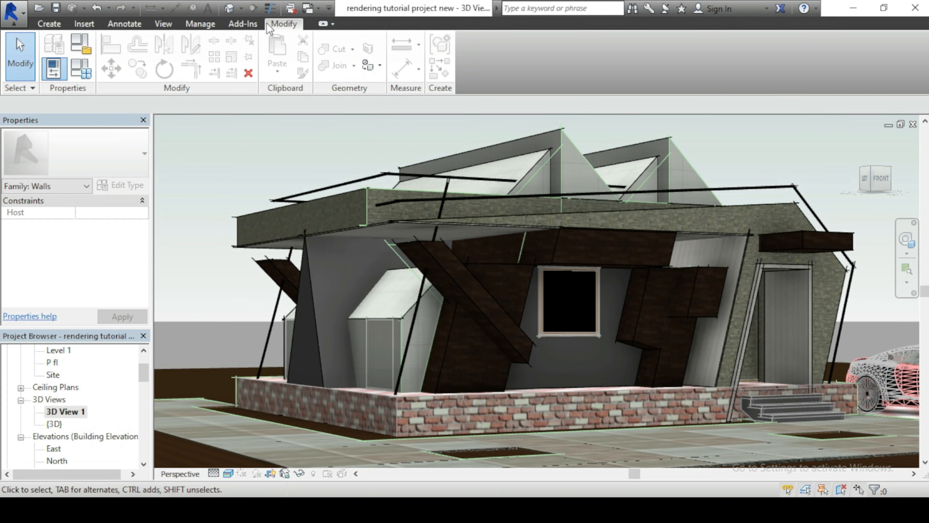
Open the default 3D view, check the materials from the front and side, and finish the in-place wall model.
{"action": "left_click", "coordinate": [230, 9]}
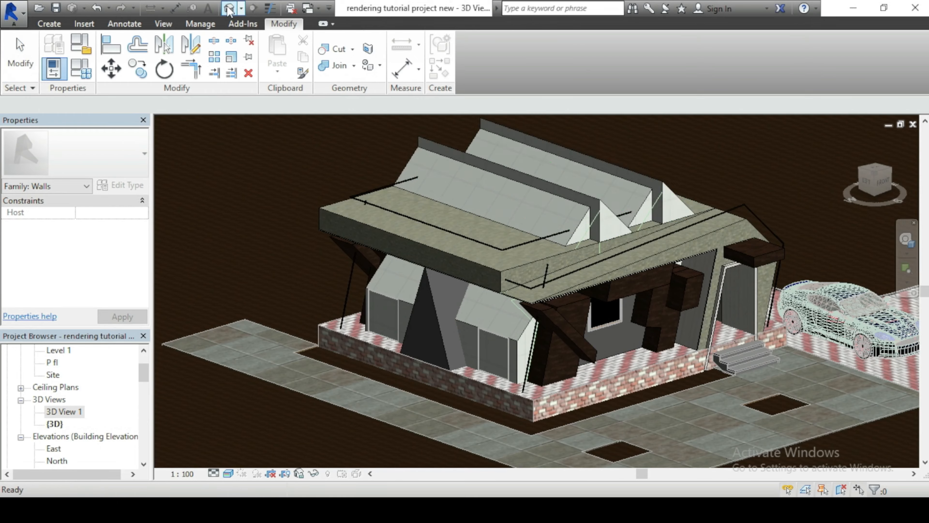
{"action": "scroll", "coordinate": [461, 369], "scroll_direction": "down", "scroll_amount": 1}
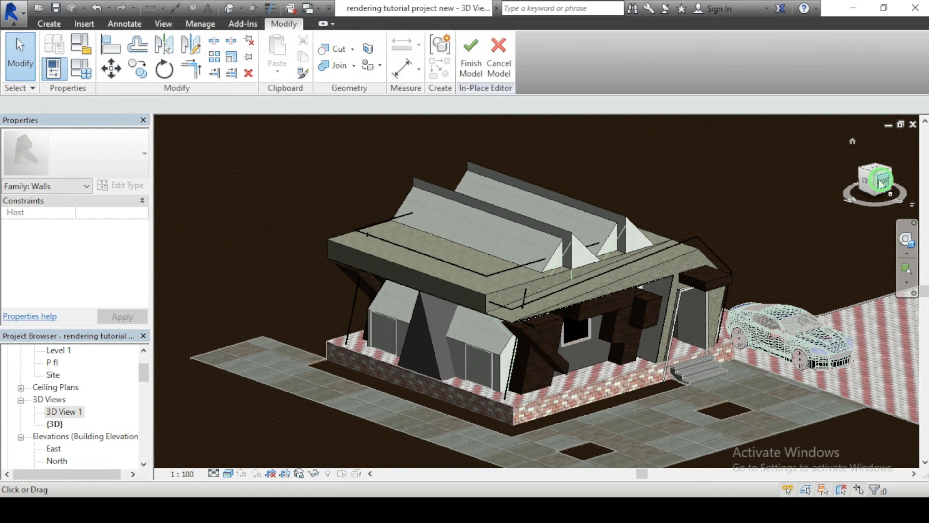
{"action": "left_click_drag", "start_coordinate": [880, 183], "coordinate": [743, 186]}
{"action": "middle_click_drag", "start_coordinate": [645, 110], "coordinate": [753, 170], "text": "shift"}
{"action": "middle_click_drag", "start_coordinate": [593, 285], "coordinate": [500, 297], "text": "shift"}
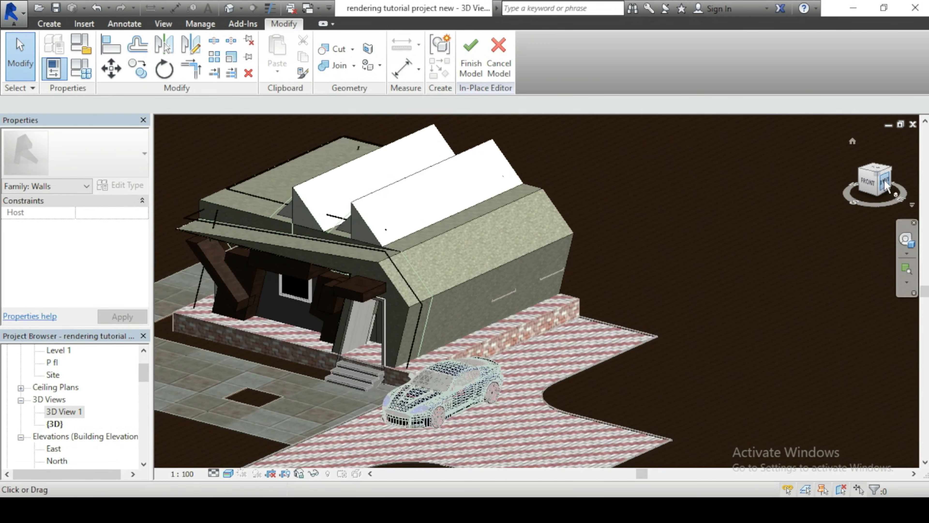
{"action": "scroll", "coordinate": [501, 298], "scroll_direction": "up", "scroll_amount": 2}
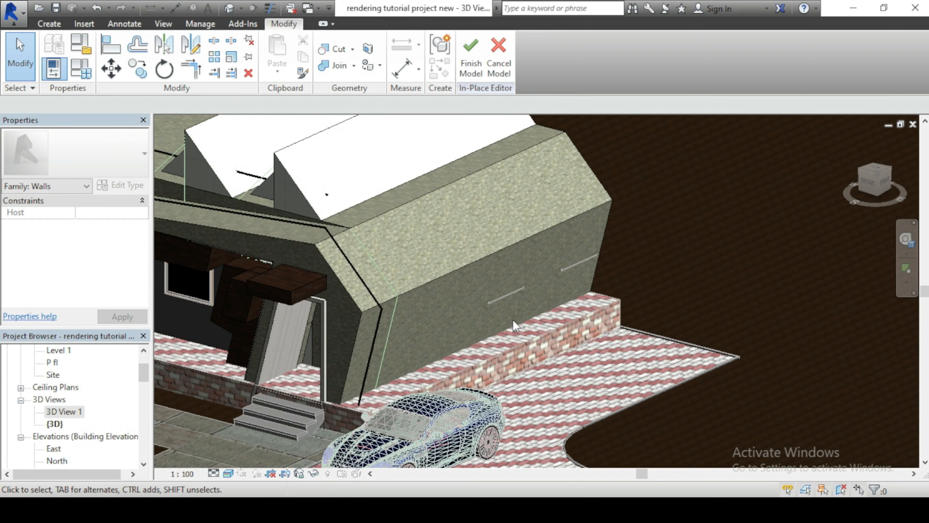
{"action": "left_click", "coordinate": [471, 55]}
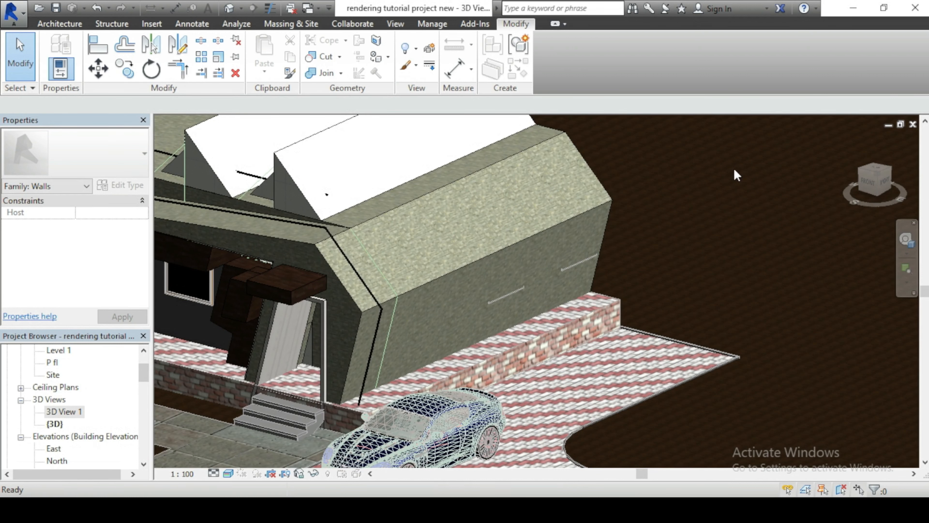
{"action": "scroll", "coordinate": [796, 237], "scroll_direction": "down", "scroll_amount": 2}
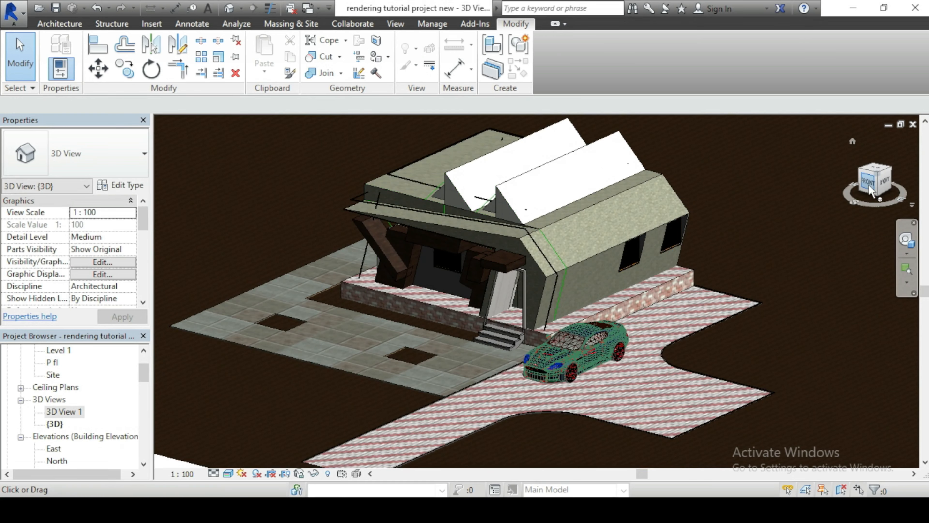
{"action": "left_click_drag", "start_coordinate": [870, 190], "coordinate": [846, 201]}
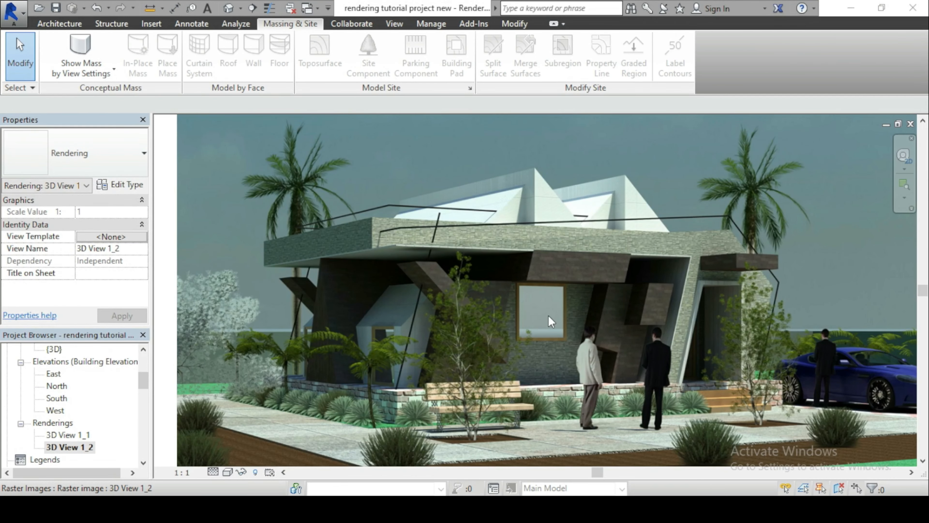
Examine the rendering 3D View 1_2 overall and up close, including the stone frame, sweep bars, brick base, planting and paving.
{"action": "scroll", "coordinate": [583, 348], "scroll_direction": "up", "scroll_amount": 1}
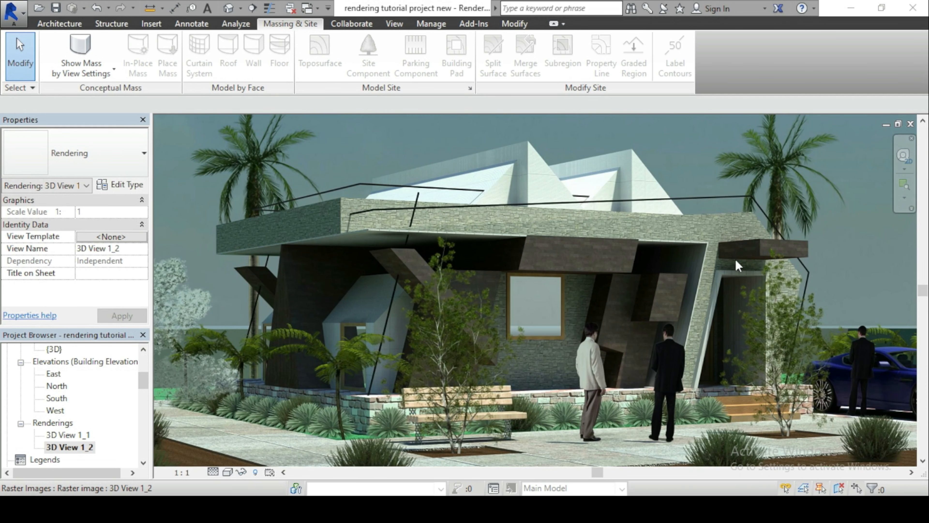
{"action": "scroll", "coordinate": [607, 291], "scroll_direction": "up", "scroll_amount": 1}
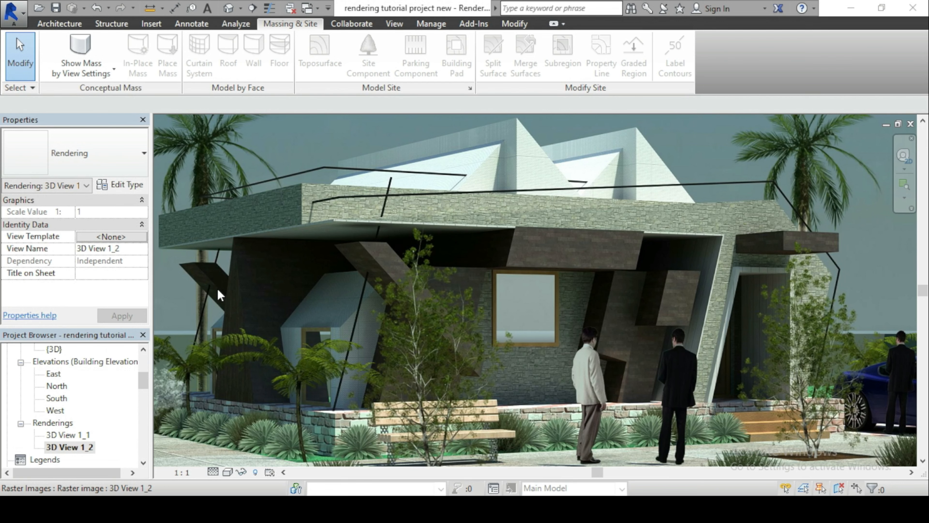
{"action": "scroll", "coordinate": [218, 292], "scroll_direction": "up", "scroll_amount": 1}
{"action": "scroll", "coordinate": [415, 291], "scroll_direction": "down", "scroll_amount": 1}
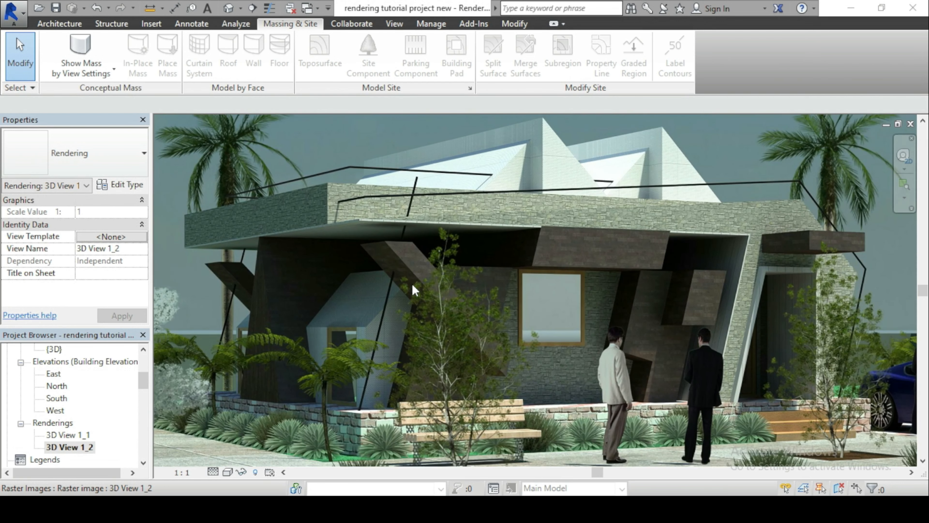
{"action": "scroll", "coordinate": [655, 296], "scroll_direction": "down", "scroll_amount": 1}
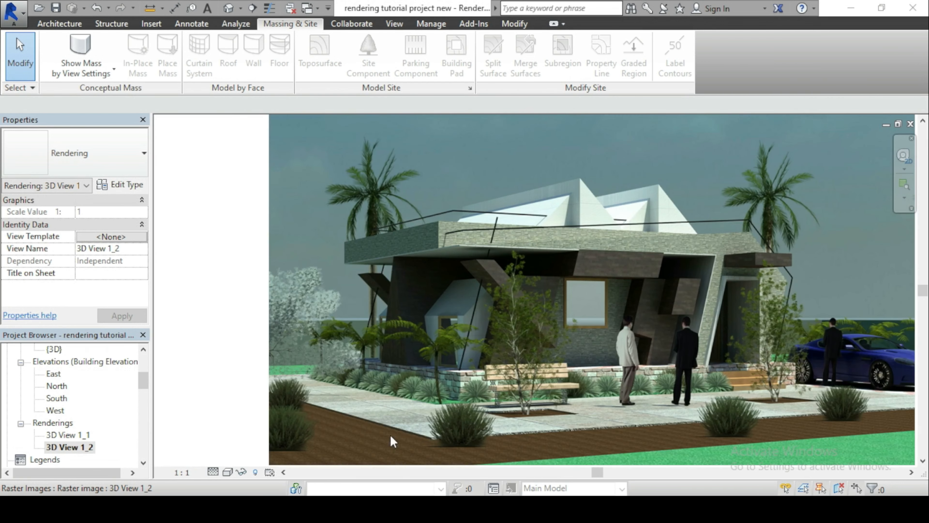
{"action": "scroll", "coordinate": [291, 380], "scroll_direction": "up", "scroll_amount": 2}
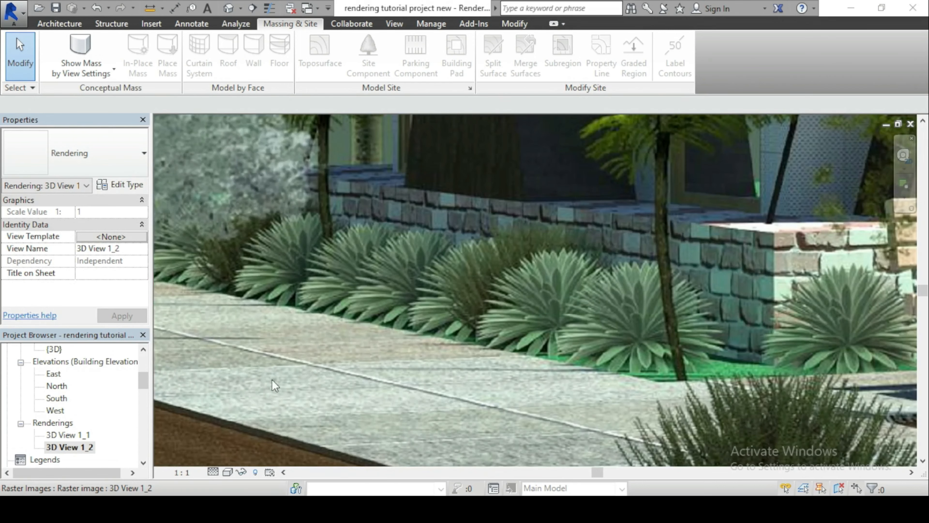
{"action": "scroll", "coordinate": [293, 367], "scroll_direction": "down", "scroll_amount": 3}
{"action": "scroll", "coordinate": [407, 377], "scroll_direction": "up", "scroll_amount": 2}
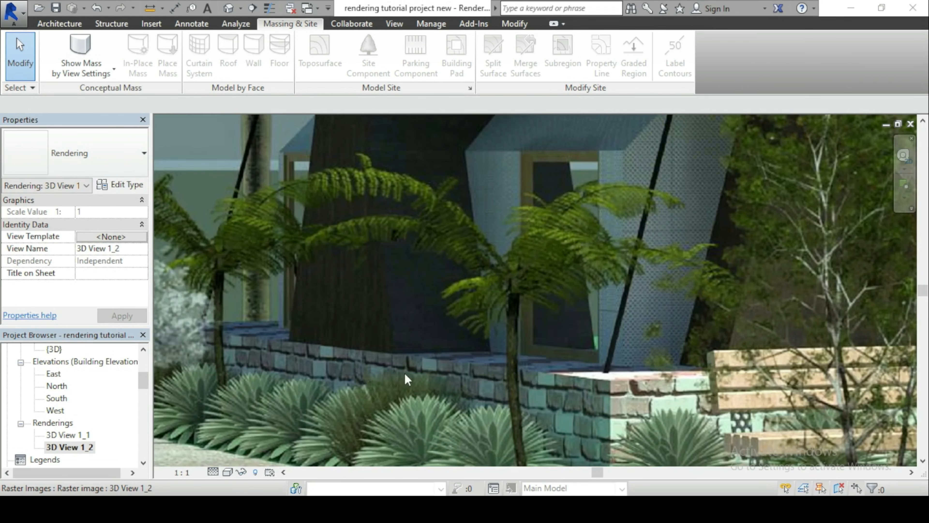
{"action": "scroll", "coordinate": [537, 403], "scroll_direction": "down", "scroll_amount": 3}
{"action": "scroll", "coordinate": [587, 221], "scroll_direction": "up", "scroll_amount": 1}
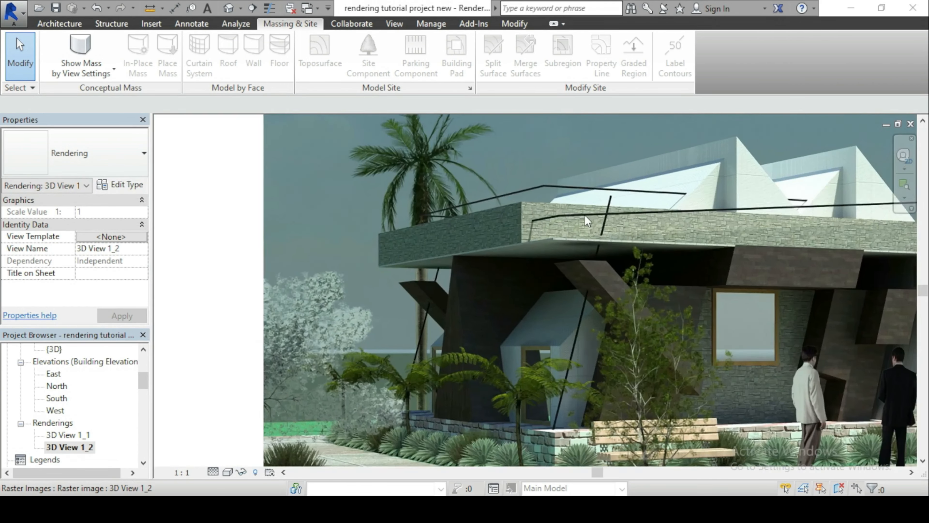
{"action": "scroll", "coordinate": [587, 221], "scroll_direction": "up", "scroll_amount": 1}
{"action": "scroll", "coordinate": [397, 262], "scroll_direction": "up", "scroll_amount": 1}
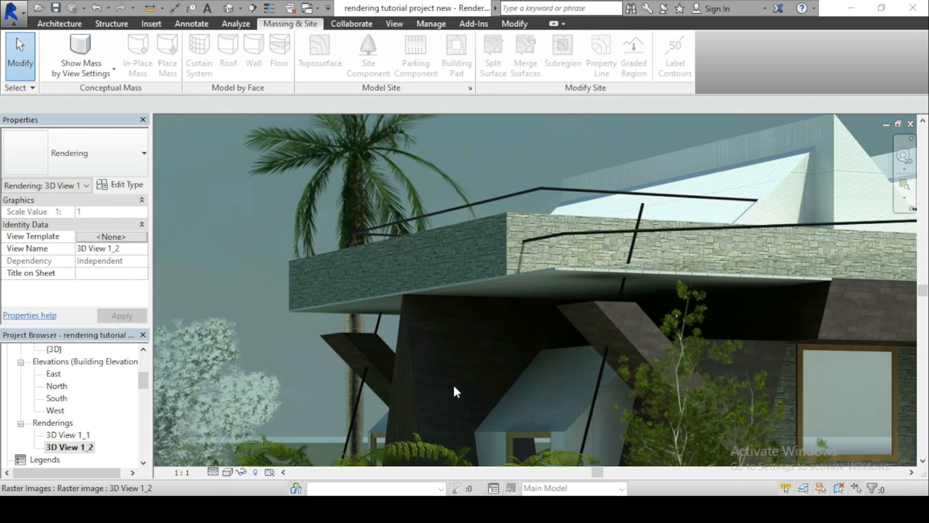
{"action": "scroll", "coordinate": [453, 384], "scroll_direction": "down", "scroll_amount": 5}
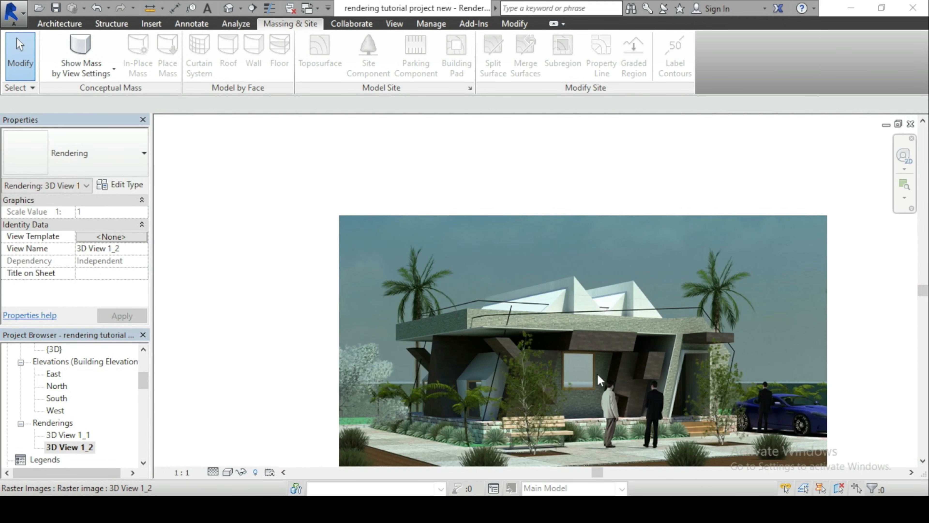
{"action": "scroll", "coordinate": [598, 374], "scroll_direction": "up", "scroll_amount": 2}
{"action": "scroll", "coordinate": [553, 357], "scroll_direction": "down", "scroll_amount": 1}
{"action": "scroll", "coordinate": [553, 357], "scroll_direction": "up", "scroll_amount": 1}
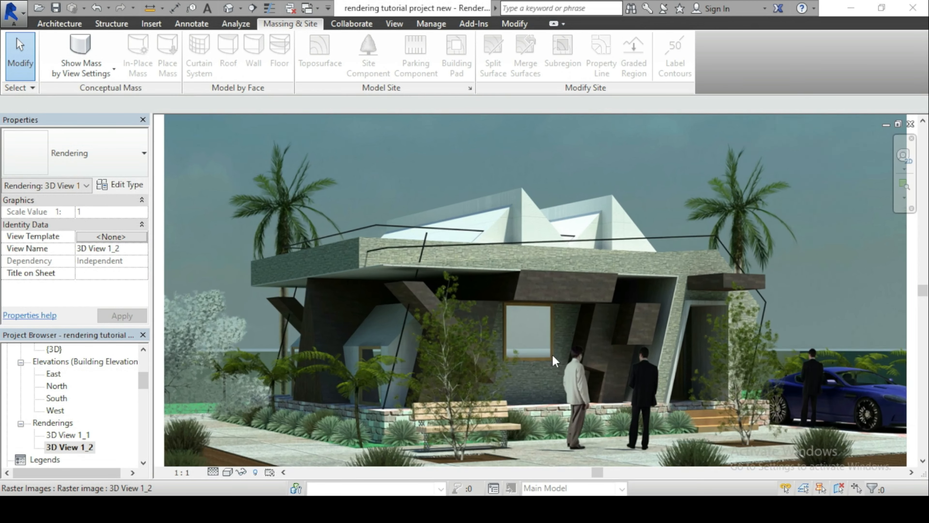
{"action": "scroll", "coordinate": [555, 360], "scroll_direction": "up", "scroll_amount": 1}
{"action": "scroll", "coordinate": [557, 352], "scroll_direction": "down", "scroll_amount": 1}
{"action": "scroll", "coordinate": [557, 344], "scroll_direction": "up", "scroll_amount": 1}
{"action": "scroll", "coordinate": [573, 358], "scroll_direction": "down", "scroll_amount": 1}
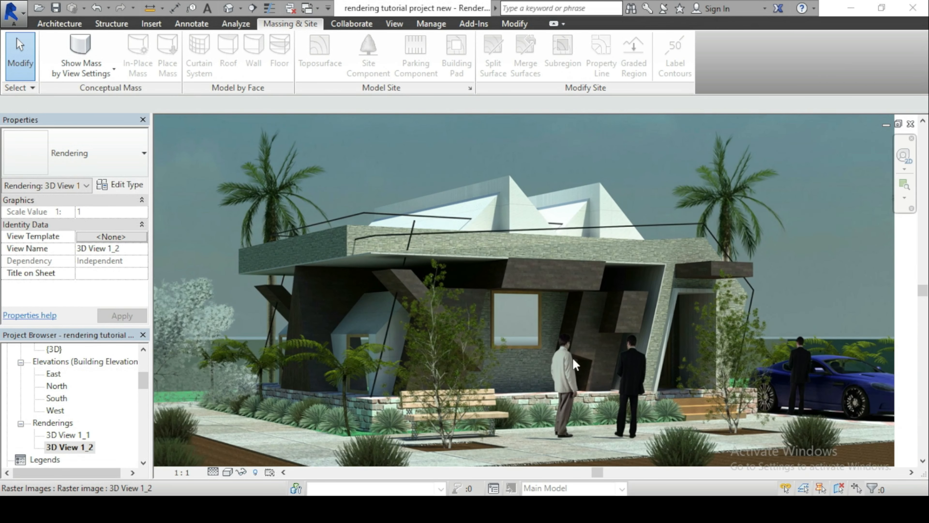
{"action": "scroll", "coordinate": [478, 325], "scroll_direction": "up", "scroll_amount": 1}
{"action": "scroll", "coordinate": [478, 325], "scroll_direction": "down", "scroll_amount": 1}
{"action": "scroll", "coordinate": [481, 332], "scroll_direction": "up", "scroll_amount": 1}
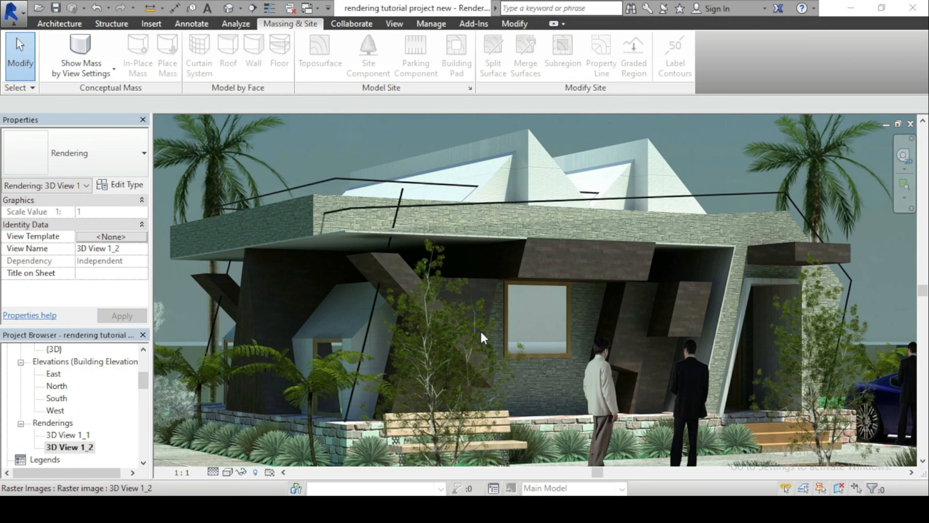